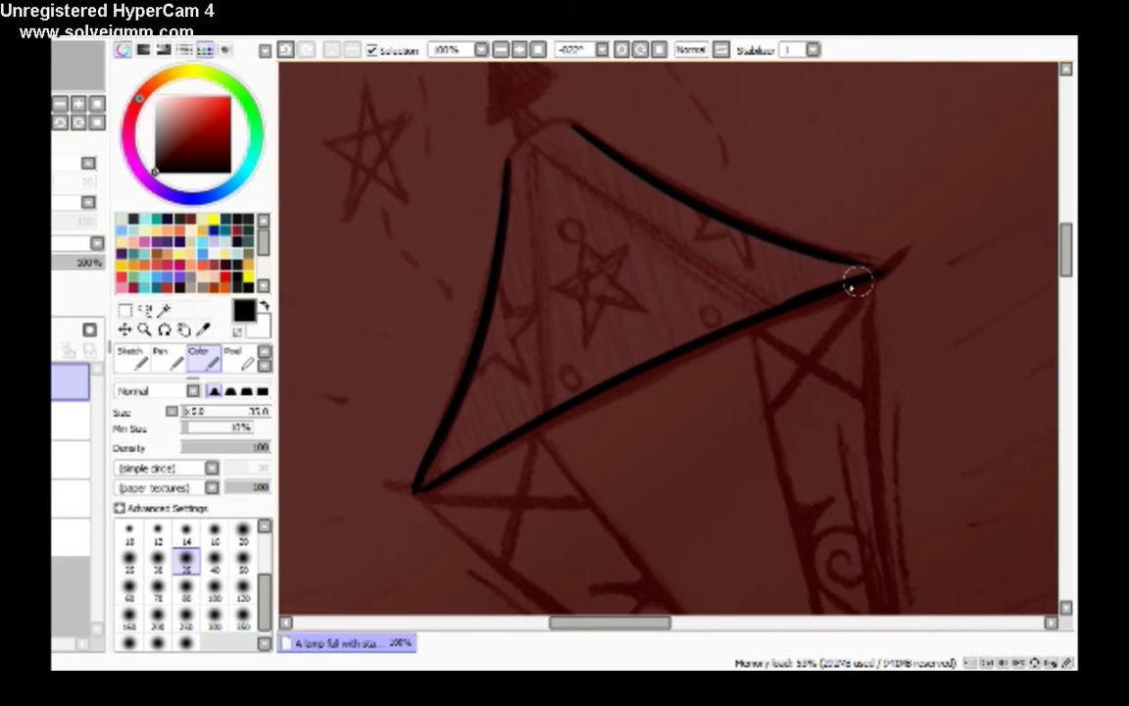
Ink over the pointed right corner of the lamp roof so its side and lower edges meet in a solid tip.
key("ctrl+plus")
left_click_drag(361, 398, 464, 321)
left_click(500, 49)
left_click_drag(661, 84, 549, 294)
left_click(510, 478, "ctrl")
key("ctrl+space")
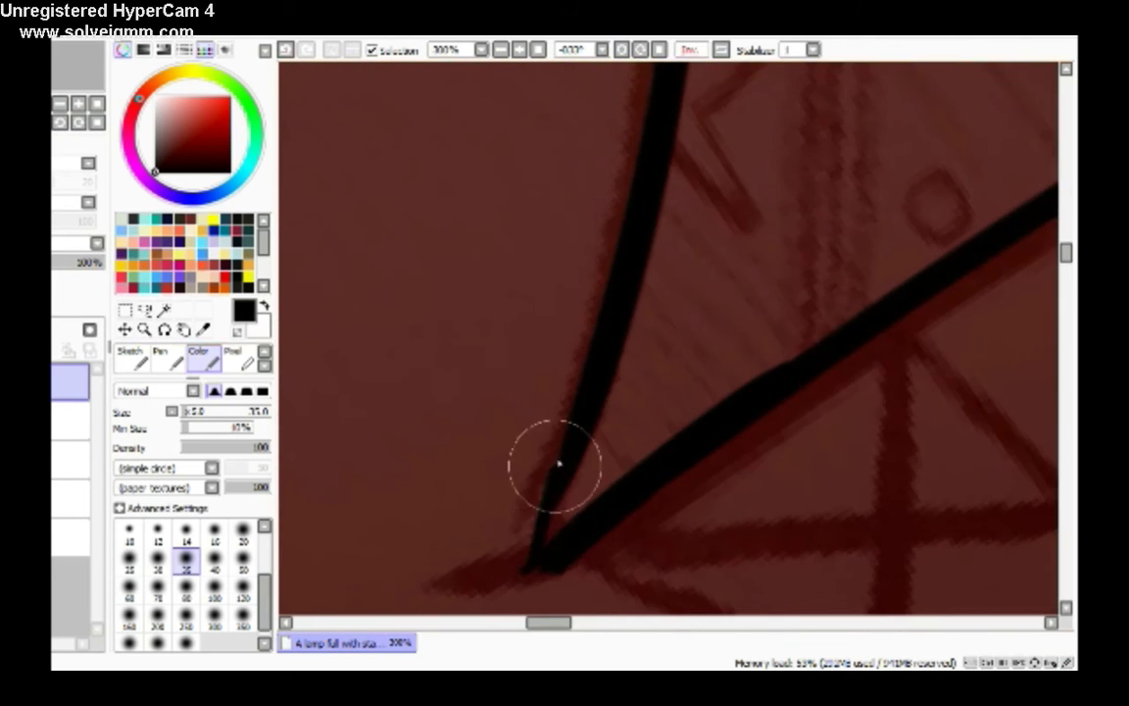
left_click_drag(555, 462, 600, 396)
left_click_drag(544, 522, 622, 426)
left_click(622, 426, "ctrl+alt")
left_click(645, 247, "ctrl+alt")
left_click(645, 247)
Ink the outer left edge of the lamp body downward from the roof's left corner, redoing a faulty stroke.
left_click(622, 49)
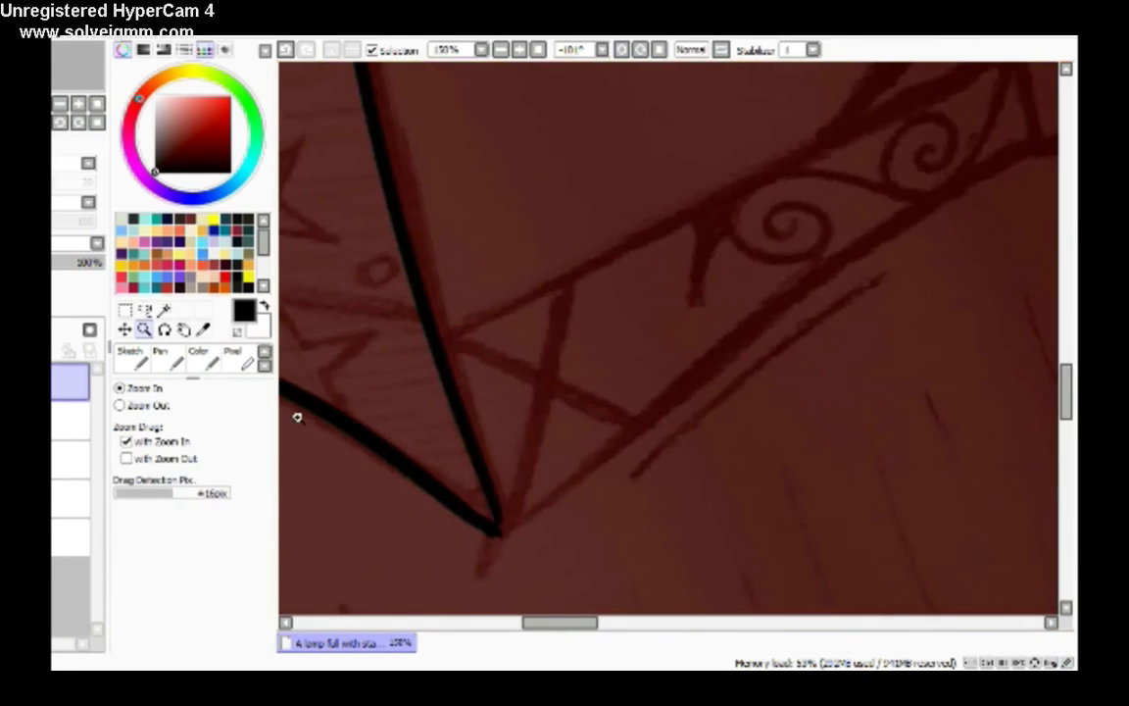
key("ctrl+space")
mouse_move(522, 516)
left_mouse_down()
mouse_move(496, 534)
mouse_move(628, 441)
left_mouse_up()
left_click_drag(848, 260, 625, 444)
scroll(500, 529, "right", 5)
key("ctrl+z")
key("End")
left_click_drag(549, 530, 637, 419)
Ink the outer right edge of the lamp body from the roof's right corner down to the star-decorated cup.
scroll(637, 420, "left", 3)
key("End")
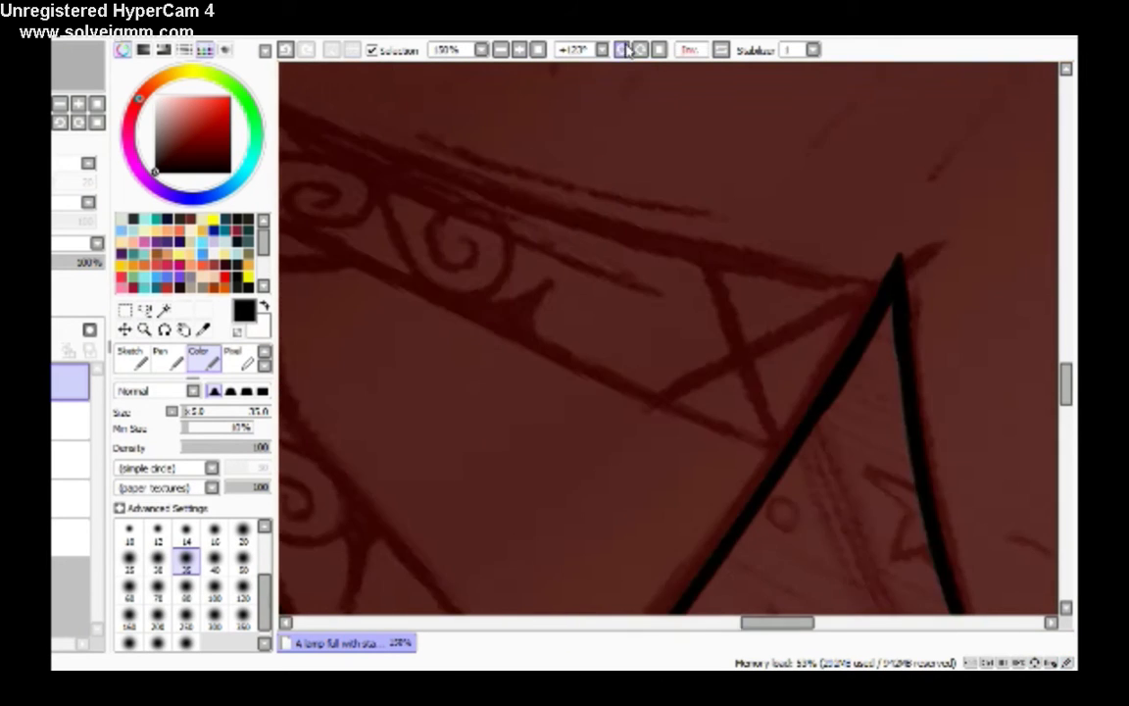
left_click(642, 49)
mouse_move(619, 542)
left_mouse_down()
mouse_move(714, 419)
mouse_move(863, 299)
left_mouse_up()
scroll(604, 563, "right", 5)
left_click_drag(365, 585, 663, 367)
key("End")
key("End")
key("End")
key("End")
key("End")
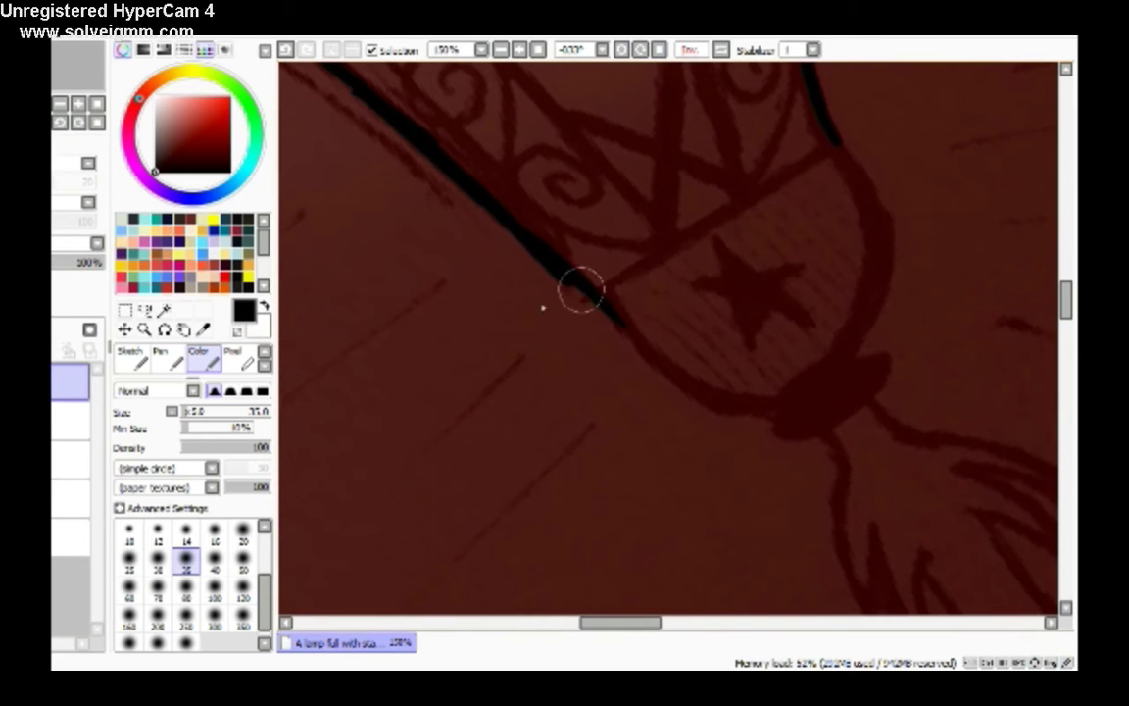
Ink the straight bar across the top of the star-decorated cup, joining the two outer edges.
key("]")
left_click_drag(600, 290, 834, 145)
key("End")
key("End")
key("End")
key("End")
Set the brush size to 20 and ink the curved sides of the star-decorated cup.
key("[")
key("[")
key("[")
key("[")
key("[")
key("[")
key("]")
key("]")
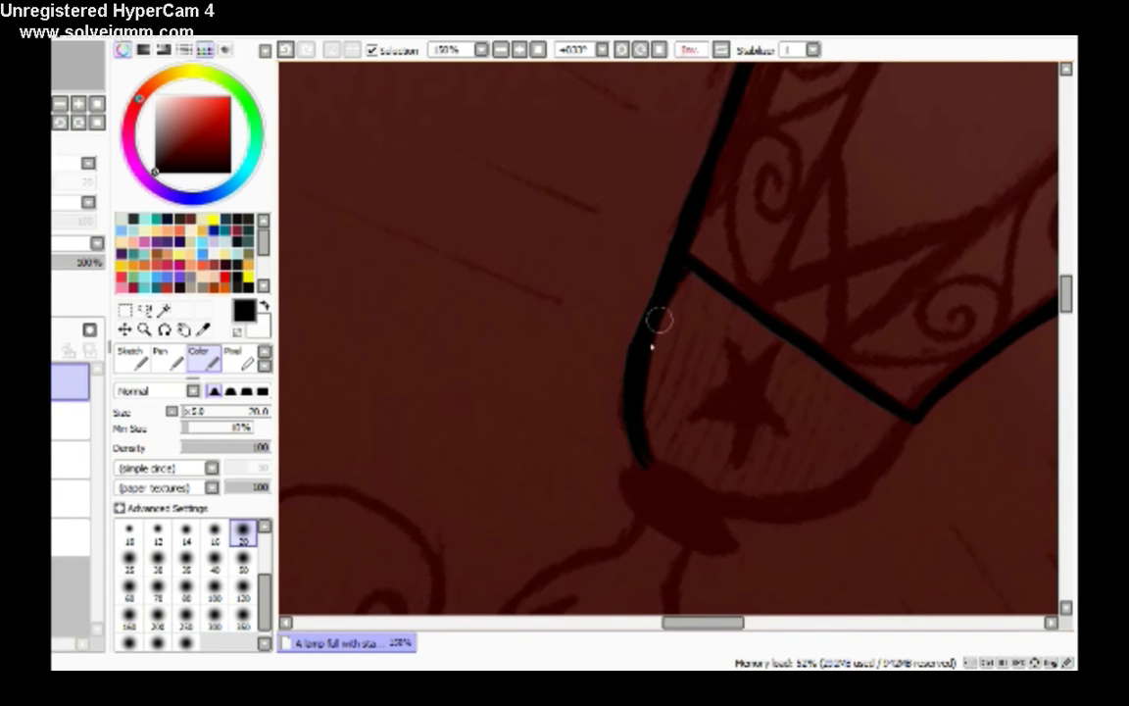
left_click(722, 50)
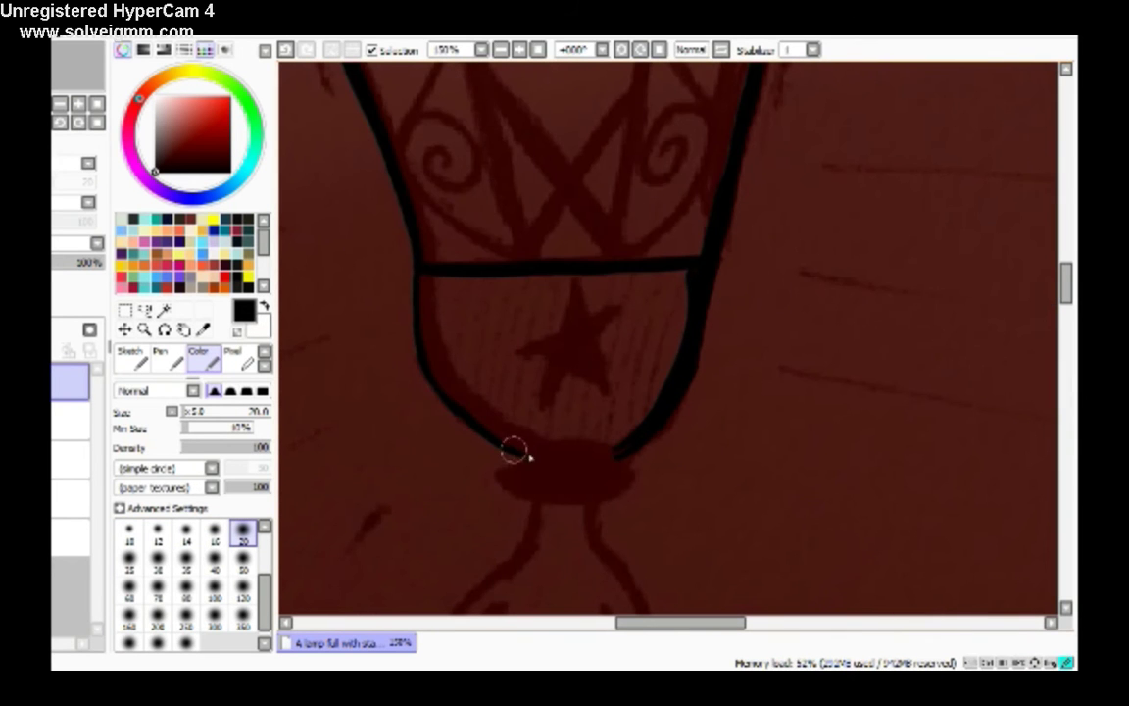
Set the brush size to 40, thicken the cup's left curve and fill in the oval knob beneath it.
key("]")
key("]")
key("]")
key("]")
mouse_move(433, 327)
left_mouse_down()
mouse_move(455, 379)
mouse_move(424, 312)
left_mouse_up()
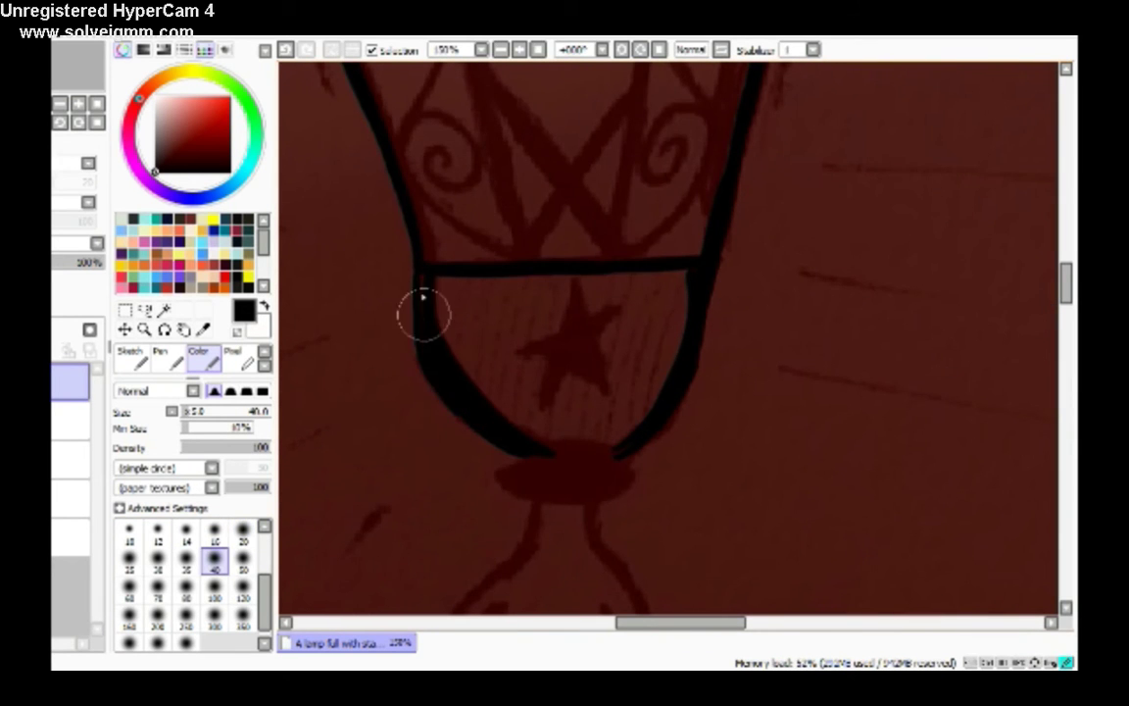
mouse_move(525, 461)
left_mouse_down()
mouse_move(547, 459)
mouse_move(503, 473)
mouse_move(569, 453)
left_mouse_up()
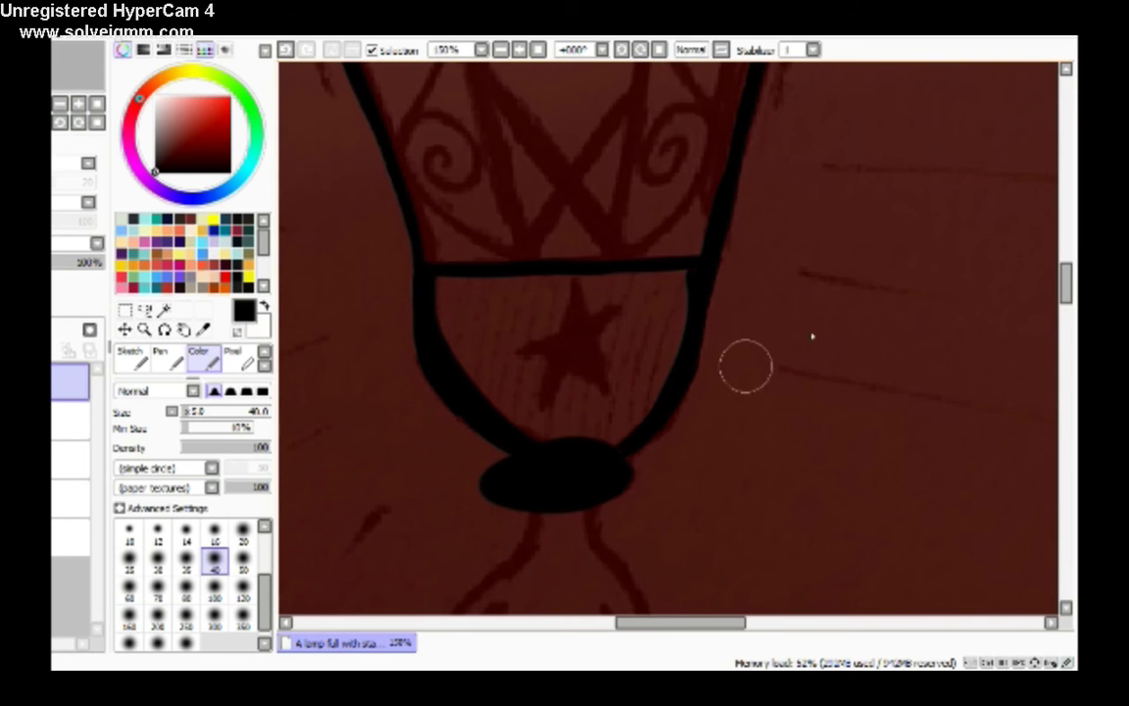
Set the brush size to 35 and ink the inner edge of the left frame post with its thorn-shaped spike.
left_click_drag(1069, 287, 1075, 246)
scroll(1076, 245, "down", 3)
left_click_drag(980, 294, 1053, 391)
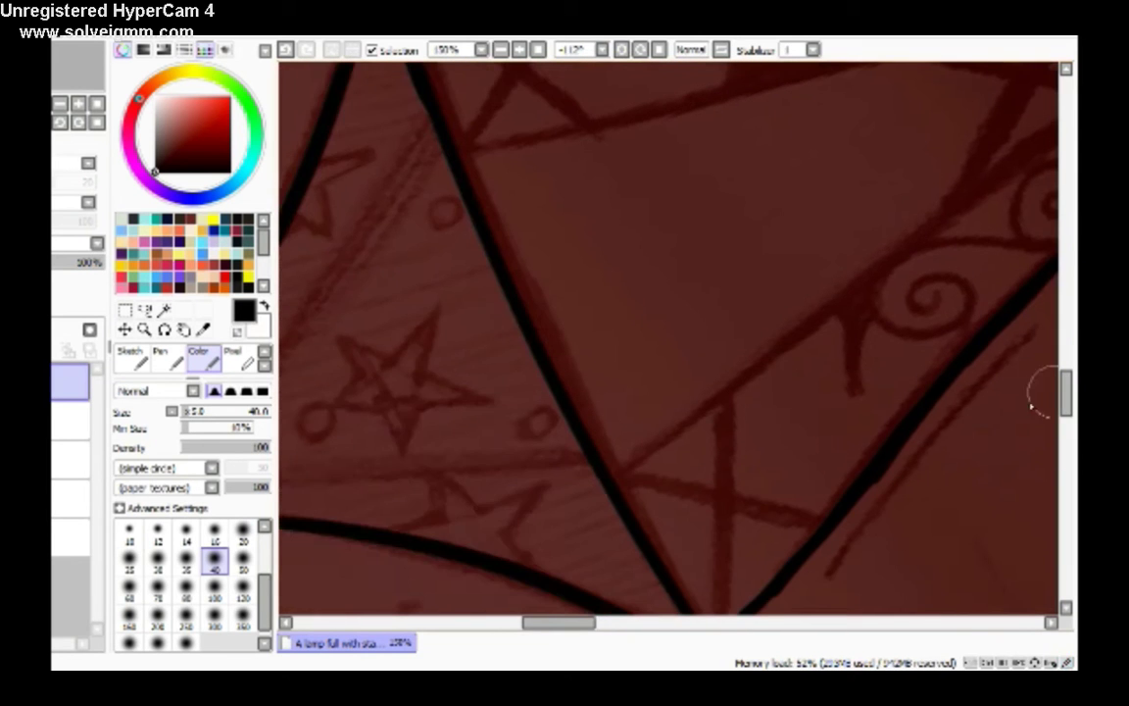
key("[")
left_click_drag(579, 630, 604, 630)
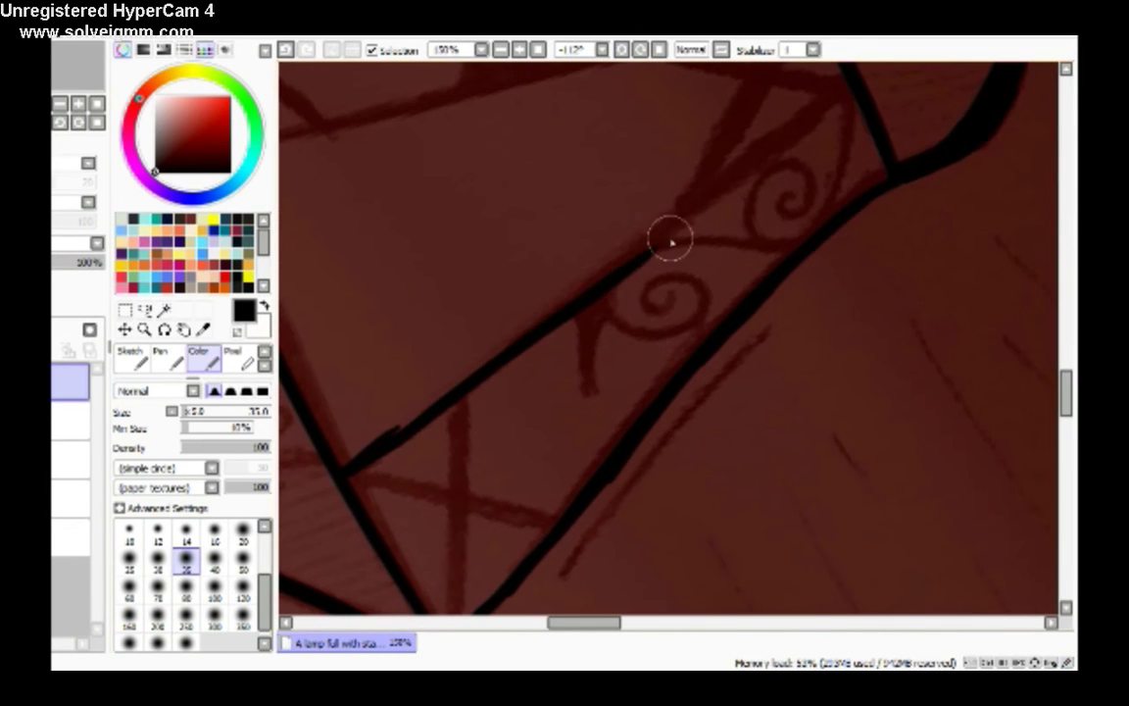
mouse_move(653, 240)
left_mouse_down()
mouse_move(773, 144)
mouse_move(433, 403)
mouse_move(304, 441)
left_mouse_up()
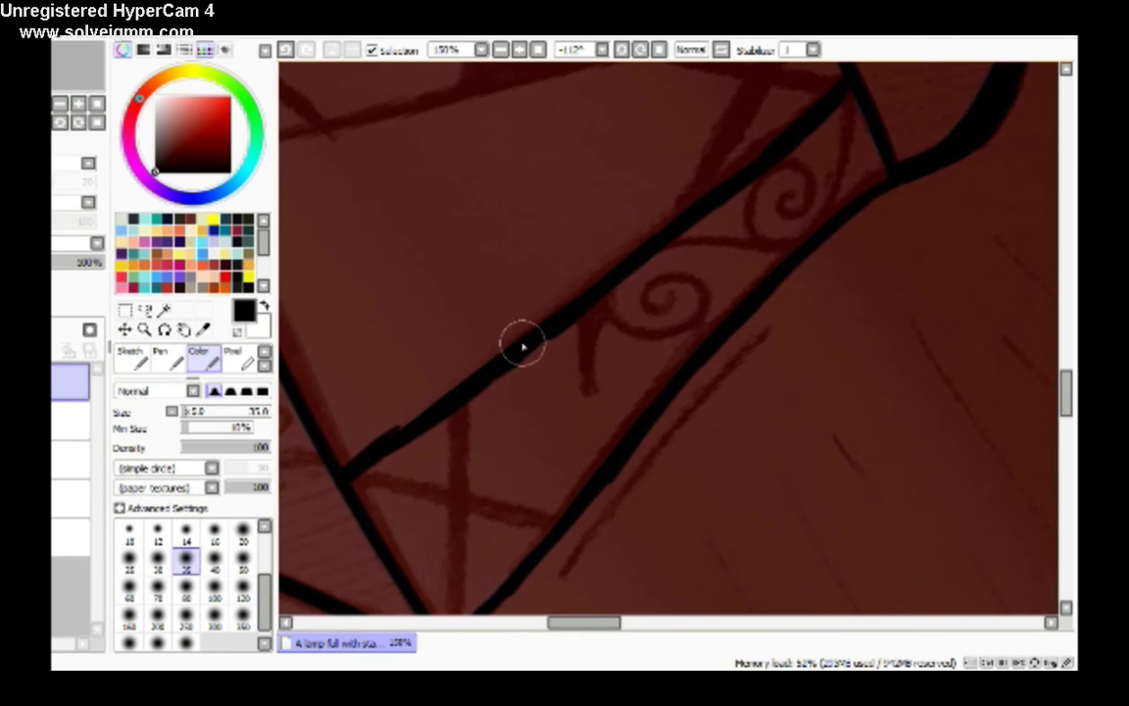
left_click_drag(592, 331, 585, 416)
Ink the inner edge of the right frame post between the cup and roof, and fill in its thorn-shaped spike.
left_click(622, 49)
left_click(658, 49)
left_click_drag(712, 220, 763, 177)
left_click(640, 49)
mouse_move(520, 417)
left_mouse_down()
mouse_move(592, 396)
mouse_move(776, 305)
mouse_move(868, 206)
left_mouse_up()
scroll(591, 408, "right", 5)
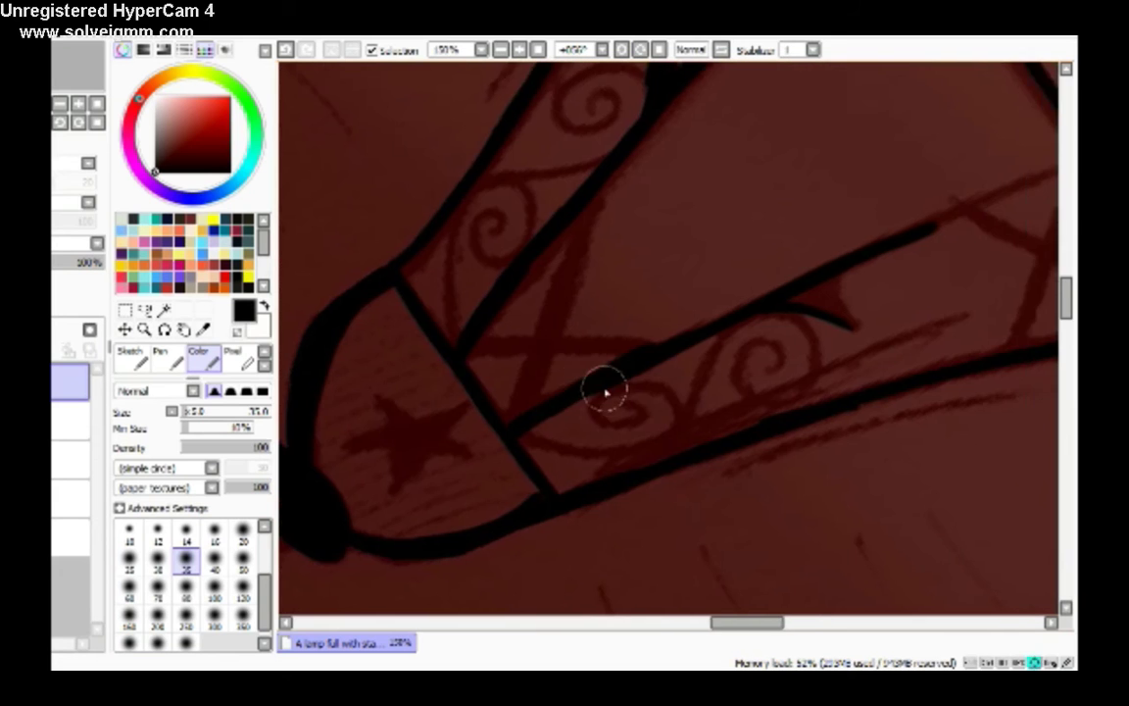
left_click_drag(578, 367, 813, 285)
left_click(659, 49)
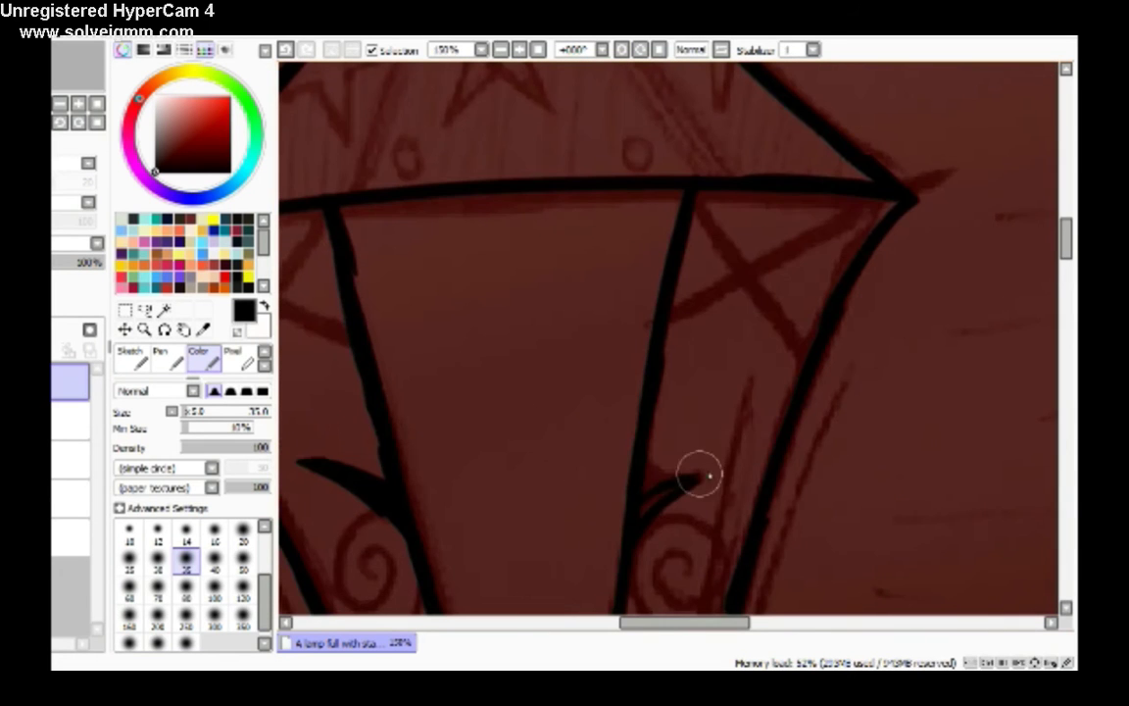
left_click_drag(647, 509, 704, 471)
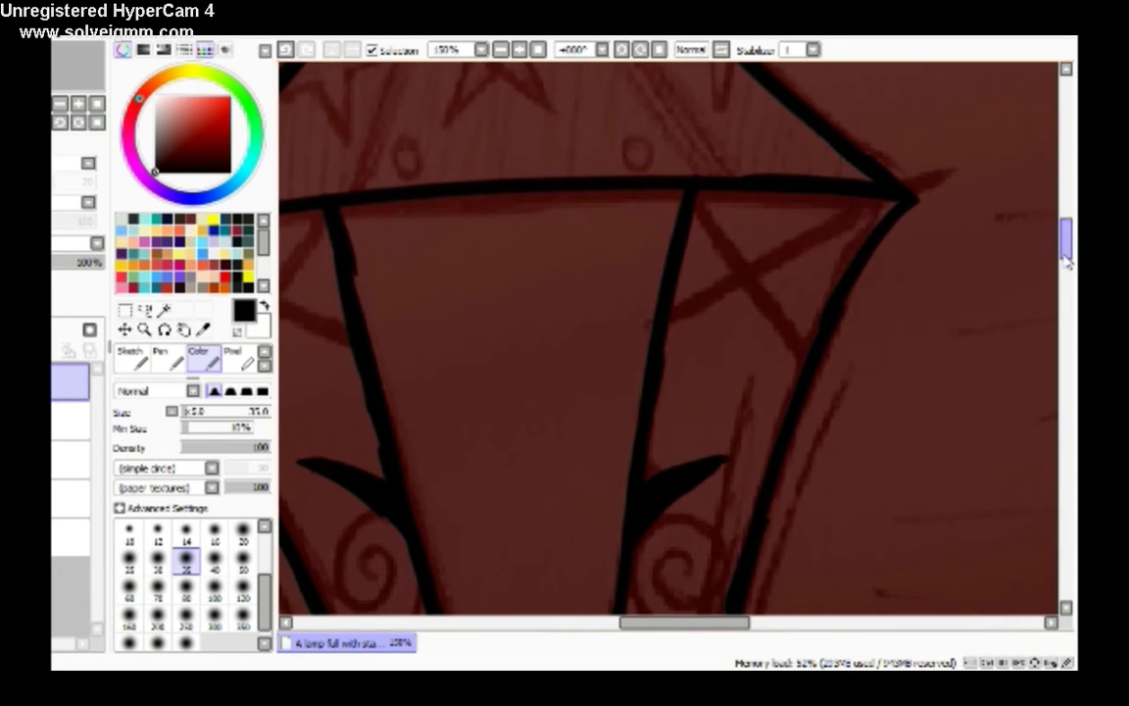
Ink the jagged leaf-like strands on both sides below the oval knob.
left_click_drag(1066, 256, 1066, 309)
mouse_move(391, 379)
left_mouse_down()
mouse_move(438, 285)
mouse_move(505, 196)
left_mouse_up()
mouse_move(480, 274)
left_mouse_down()
mouse_move(427, 392)
mouse_move(428, 446)
left_mouse_up()
left_click_drag(490, 329, 425, 405)
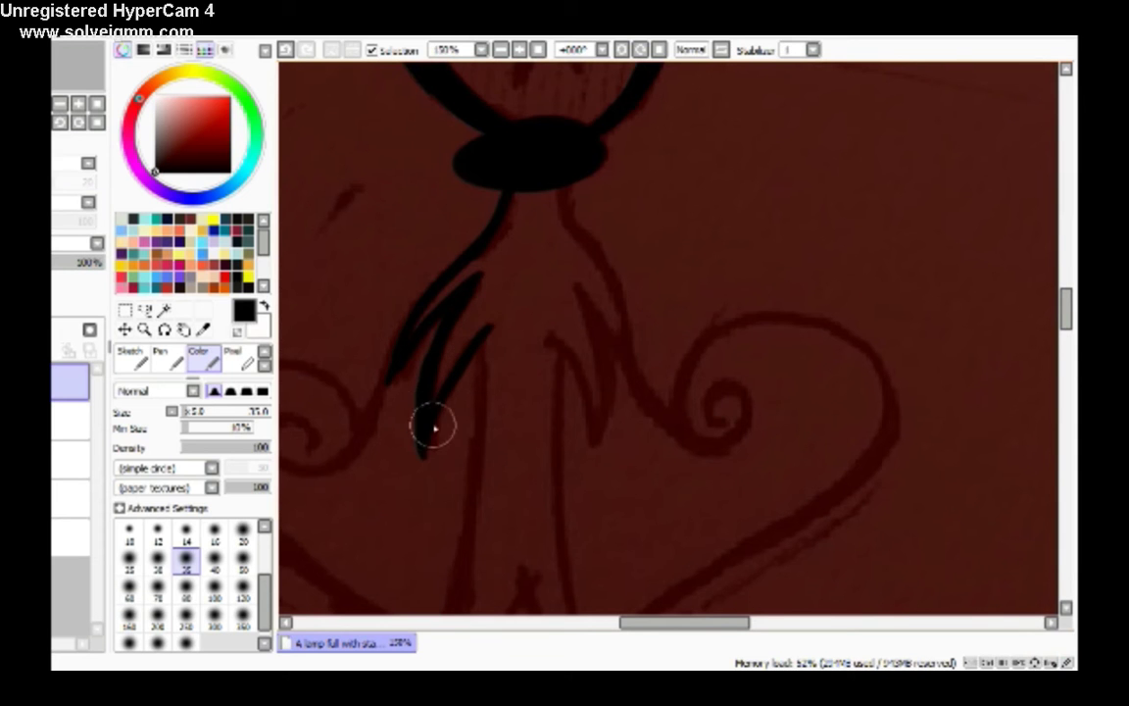
key("h")
left_click_drag(741, 257, 719, 338)
mouse_move(773, 195)
left_mouse_down()
mouse_move(710, 369)
mouse_move(760, 290)
mouse_move(726, 382)
mouse_move(726, 443)
mouse_move(773, 343)
left_mouse_up()
Ink the two long tapering stems that run down from the jagged strands towards the top of the pole.
scroll(972, 336, "down", 3)
scroll(972, 336, "right", 5)
left_click_drag(534, 452, 498, 120)
key("h")
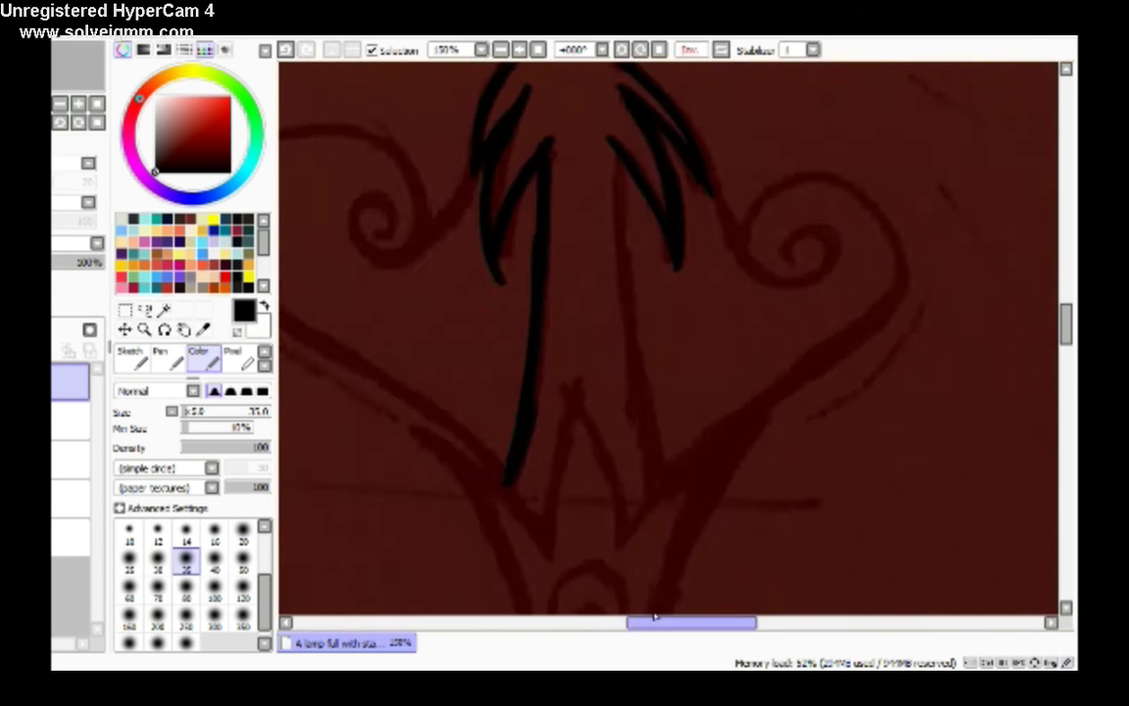
key("End")
mouse_move(613, 468)
left_mouse_down()
mouse_move(624, 411)
mouse_move(667, 312)
left_mouse_up()
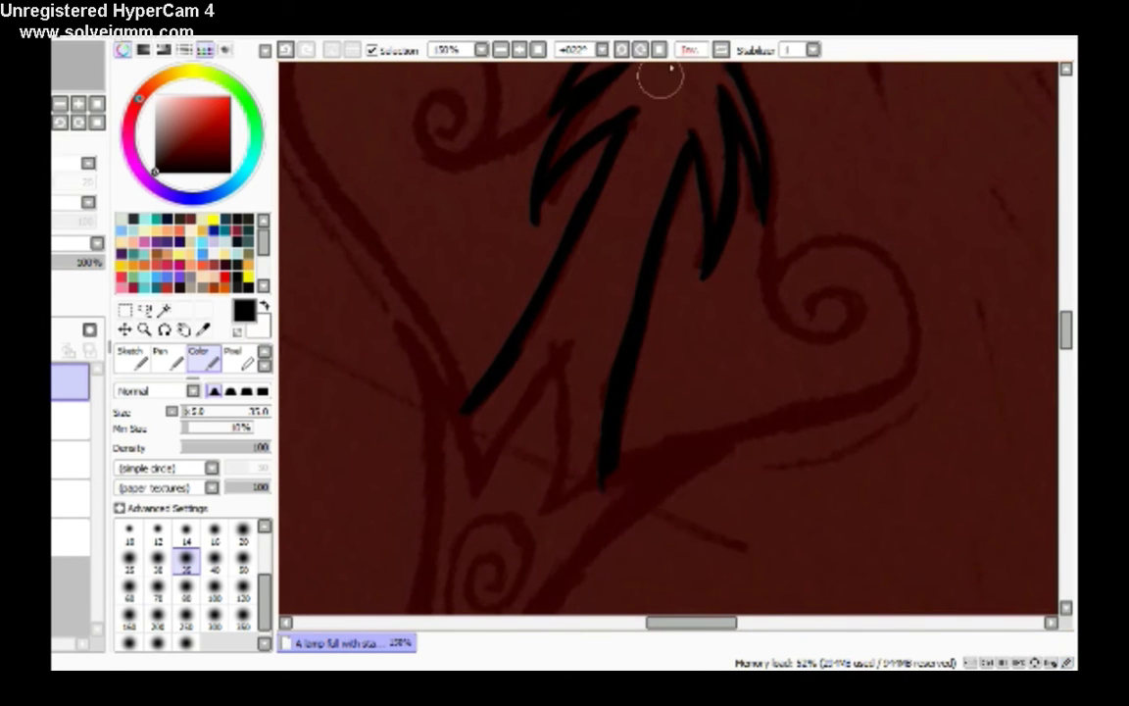
Ink the zigzag crown of points at the top of the pole, following the sketch.
key("Home")
scroll(790, 274, "down", 3)
left_click_drag(619, 367, 775, 235)
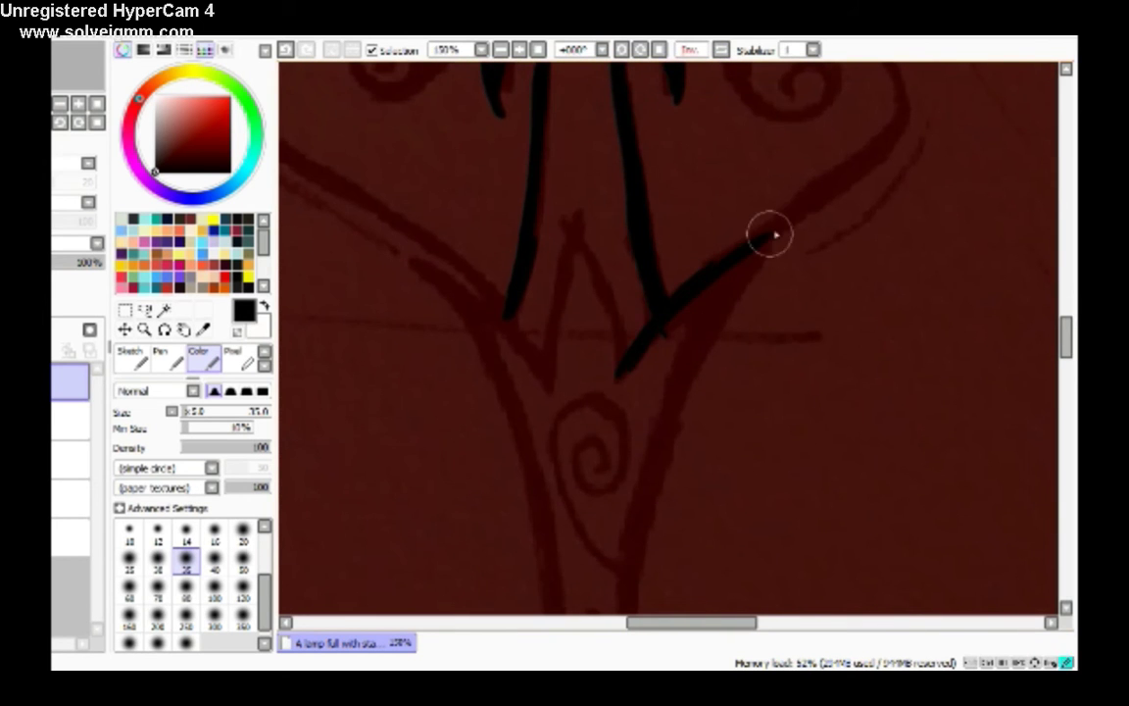
left_click(691, 49)
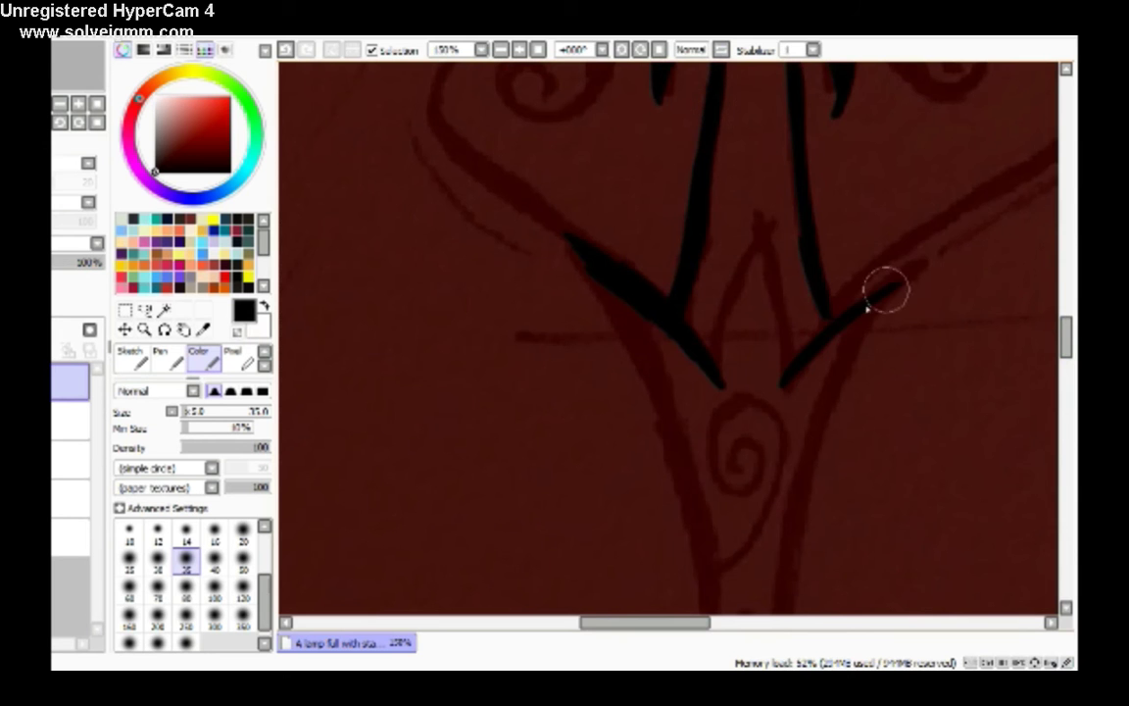
key("End")
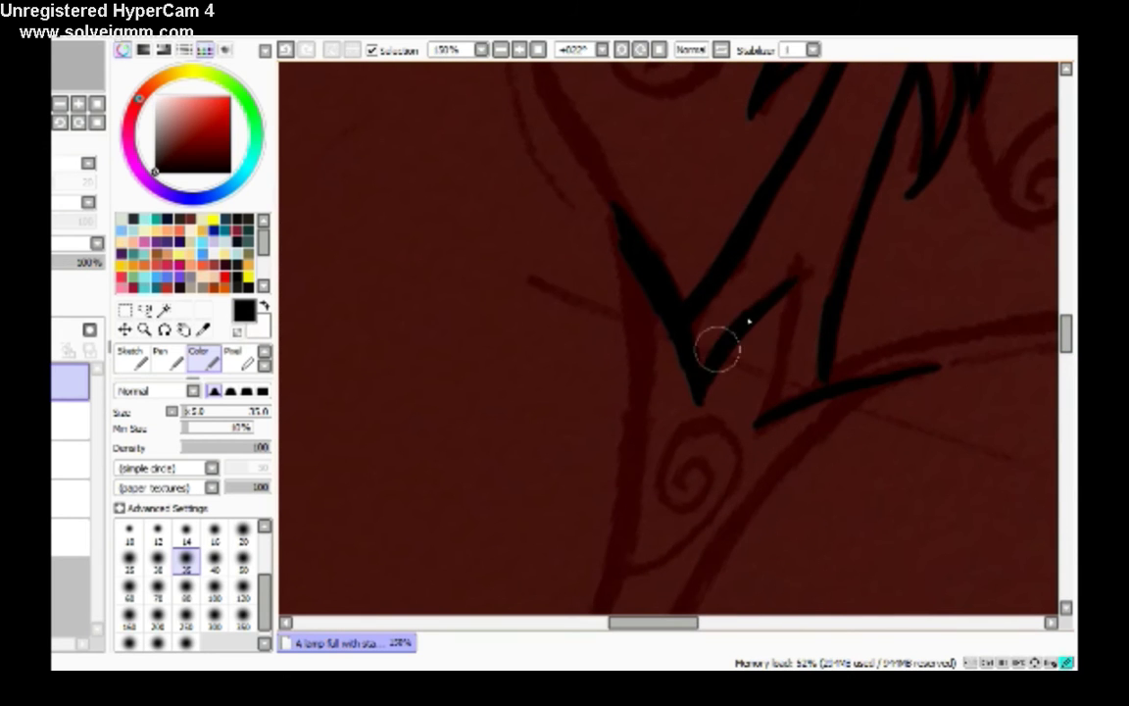
Ink thick outer edges on both sides of the pole's flared top, running down from the crown's outer points.
left_click(720, 49)
mouse_move(476, 547)
left_mouse_down()
mouse_move(549, 473)
mouse_move(727, 345)
left_mouse_up()
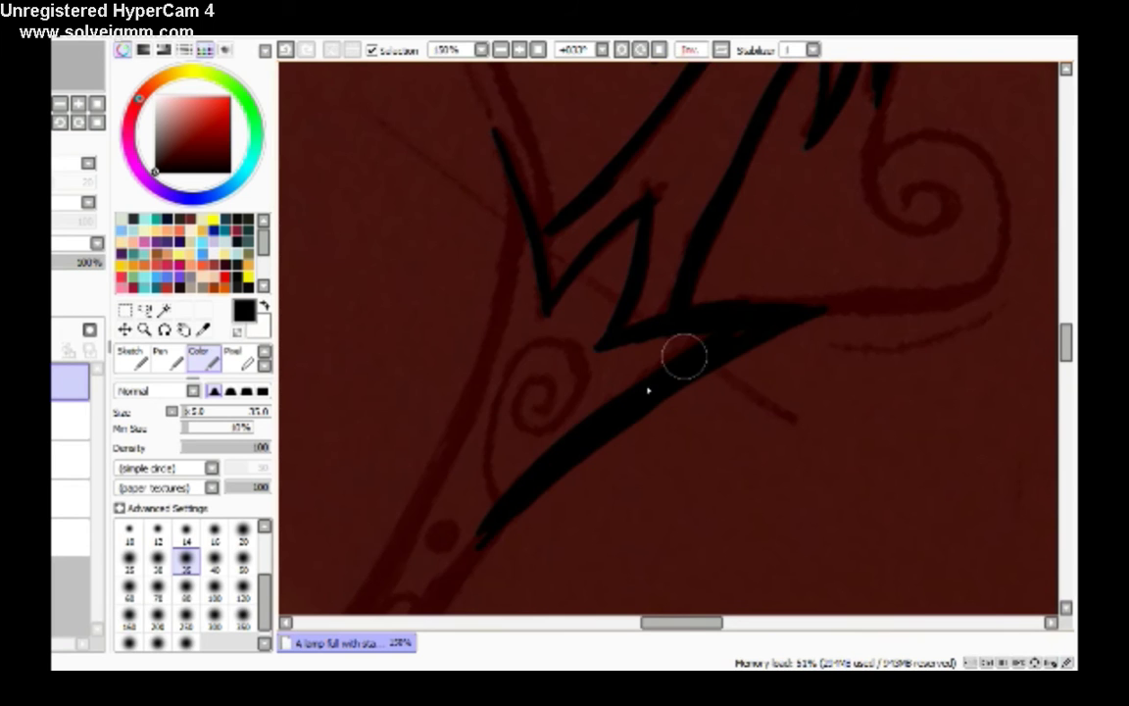
left_click(722, 50)
left_click(642, 51)
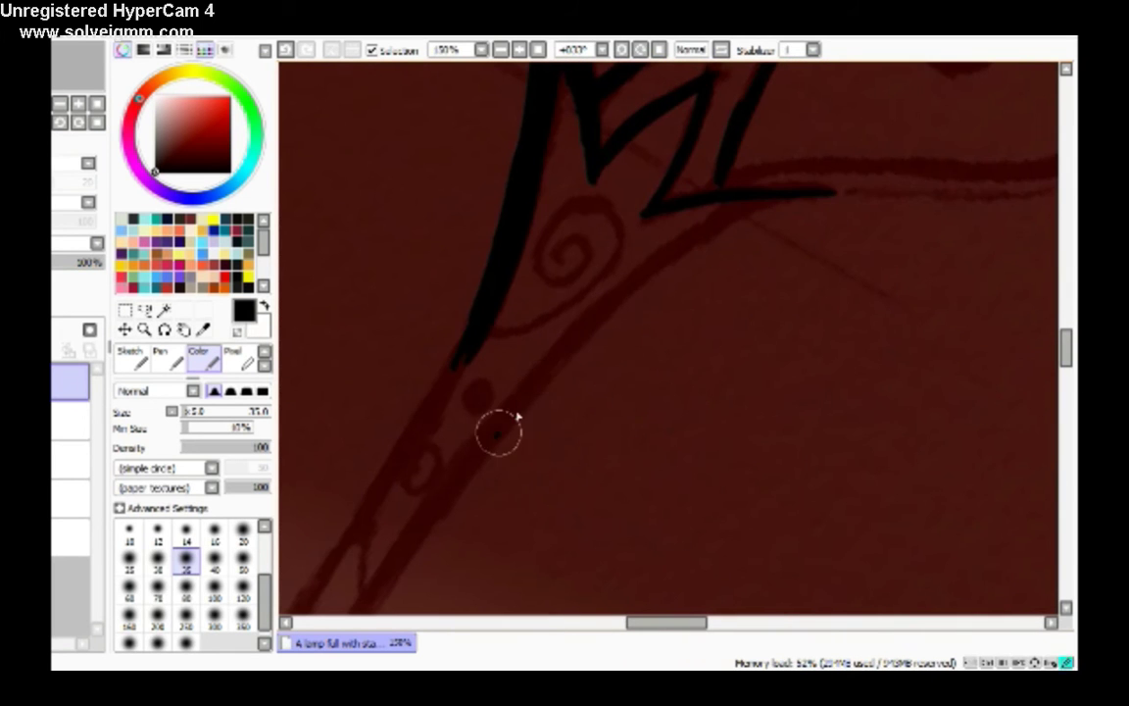
mouse_move(498, 434)
left_mouse_down()
mouse_move(704, 251)
mouse_move(804, 196)
left_mouse_up()
key("Delete")
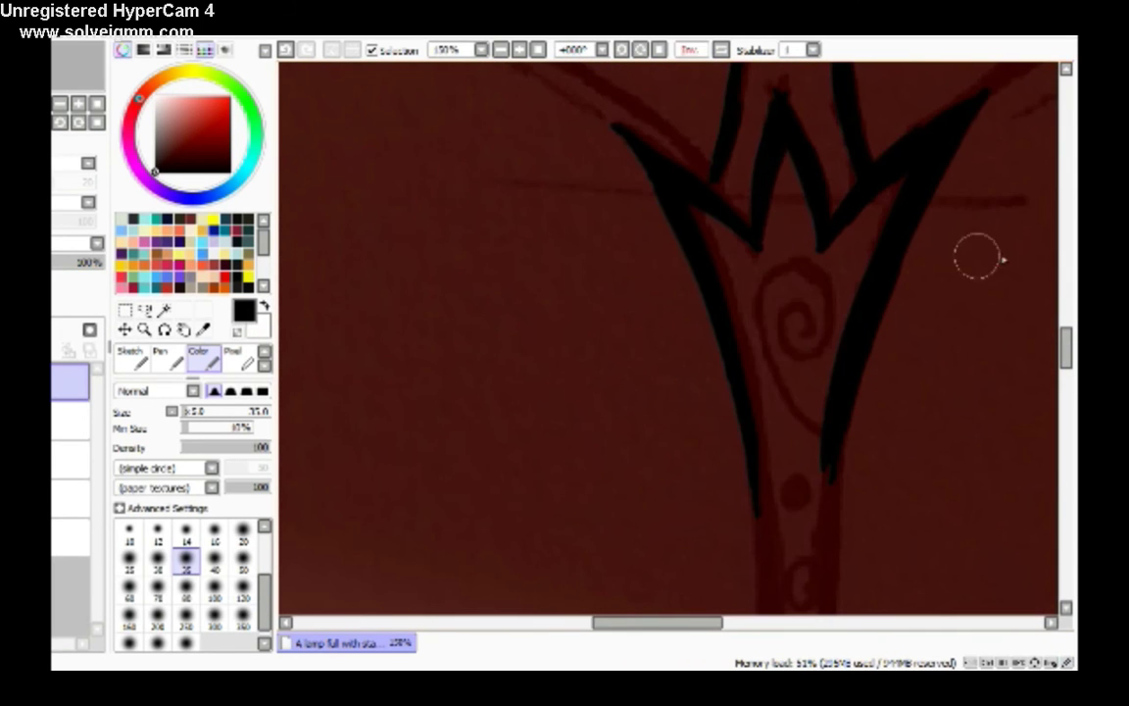
Ink the small spiral curls that extend from the leaf-like strands on the left and right.
key("Insert")
key("Insert")
scroll(549, 441, "left", 3)
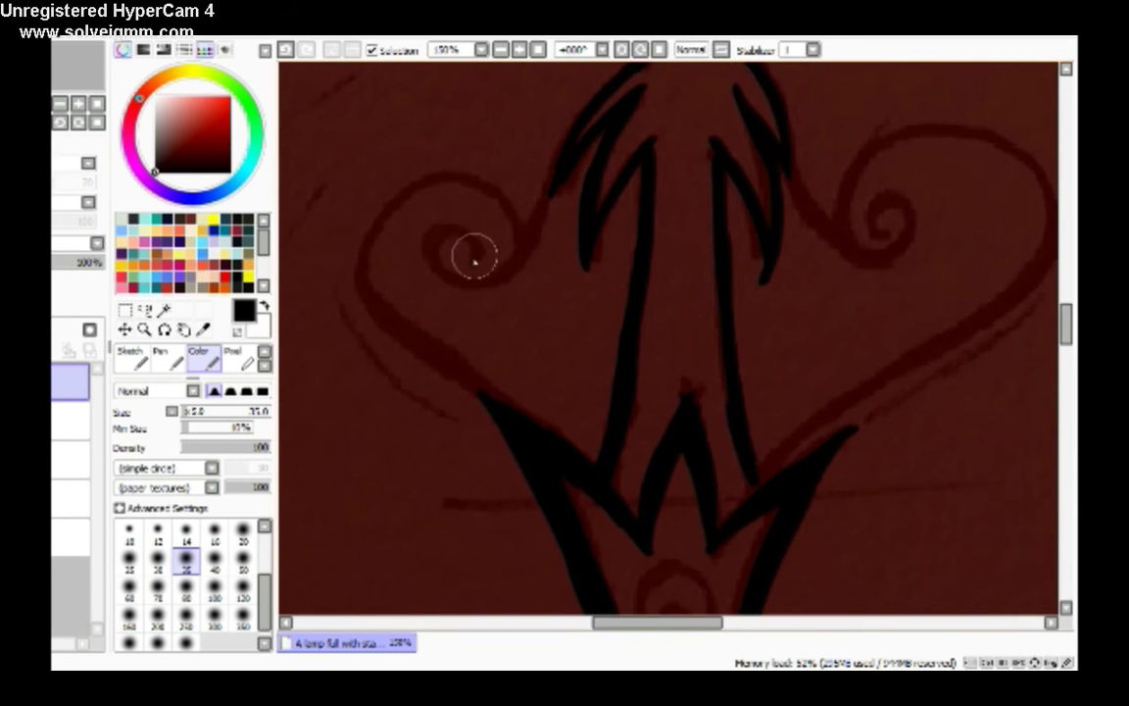
mouse_move(429, 252)
left_mouse_down()
mouse_move(474, 284)
mouse_move(573, 161)
left_mouse_up()
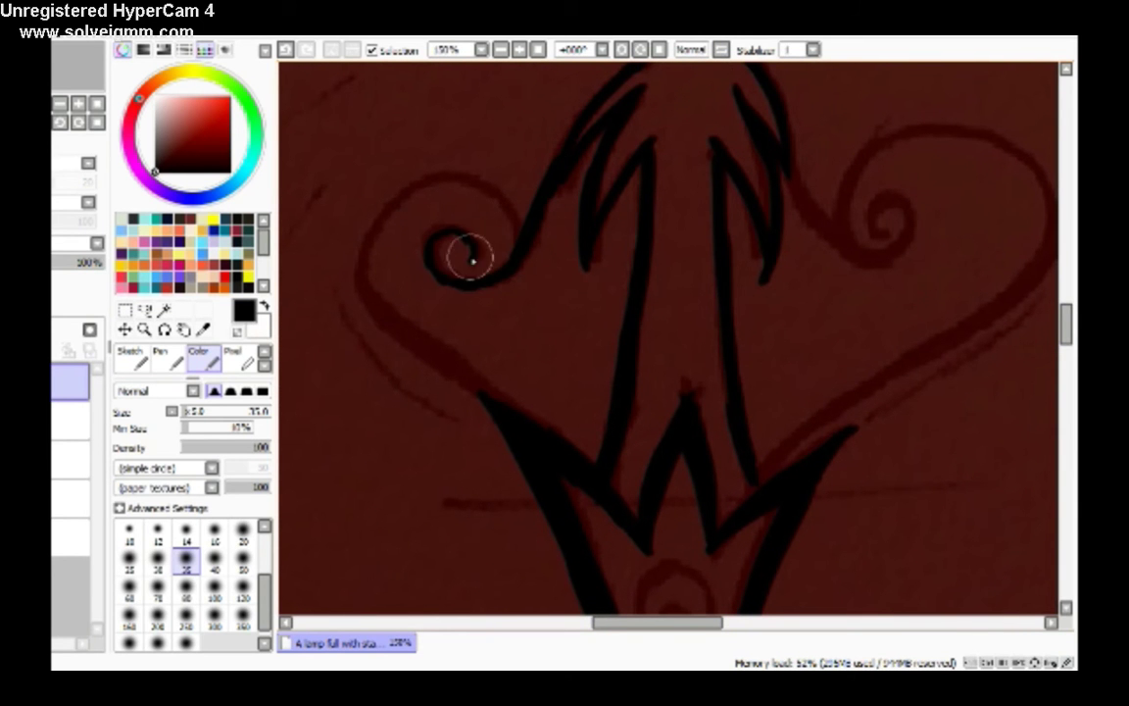
key("Insert")
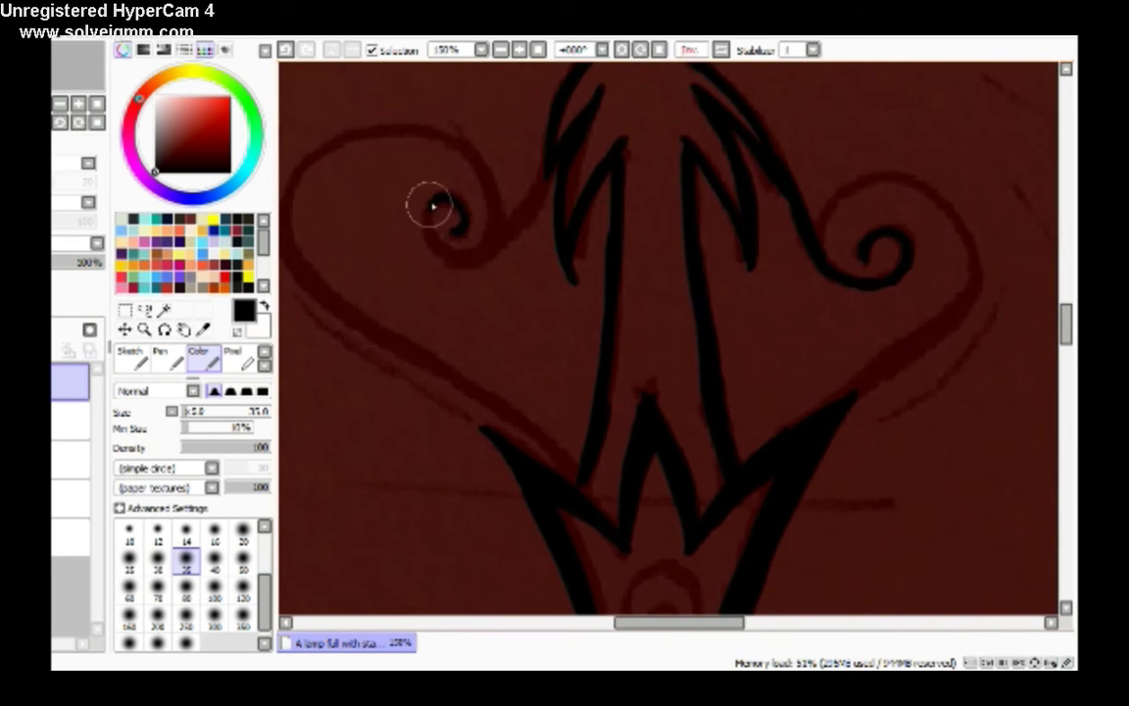
left_click_drag(432, 243, 475, 265)
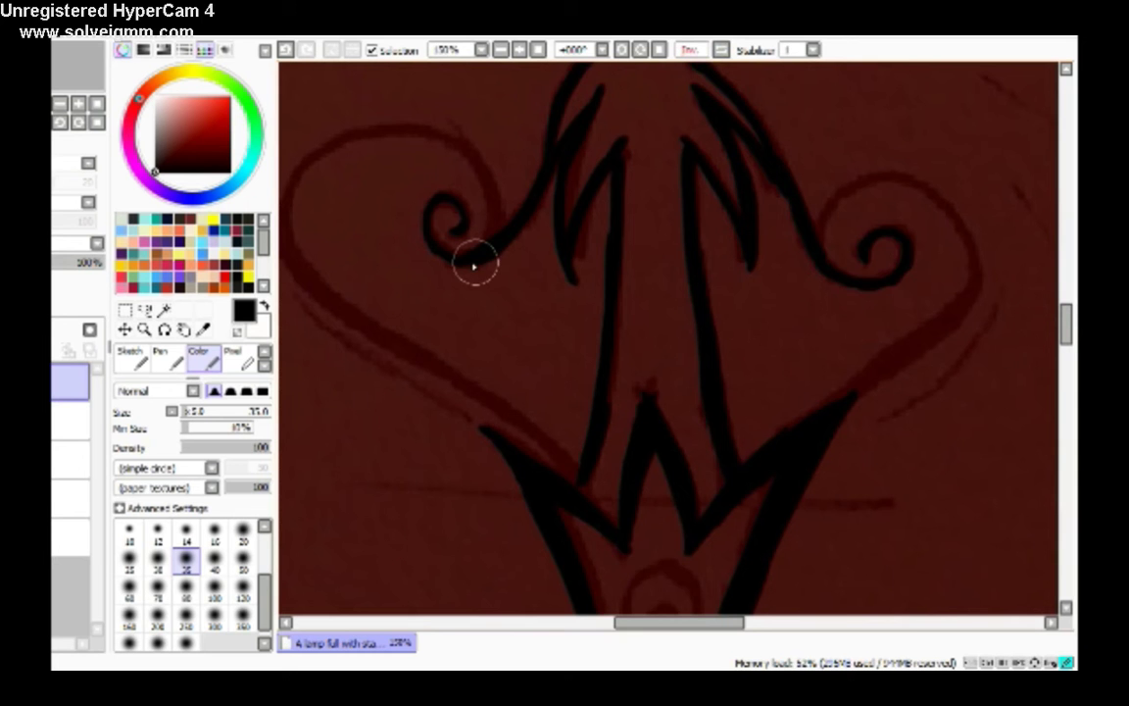
Thicken the right spiral curl and ink the upper arc of the large loop around it.
left_click(640, 50)
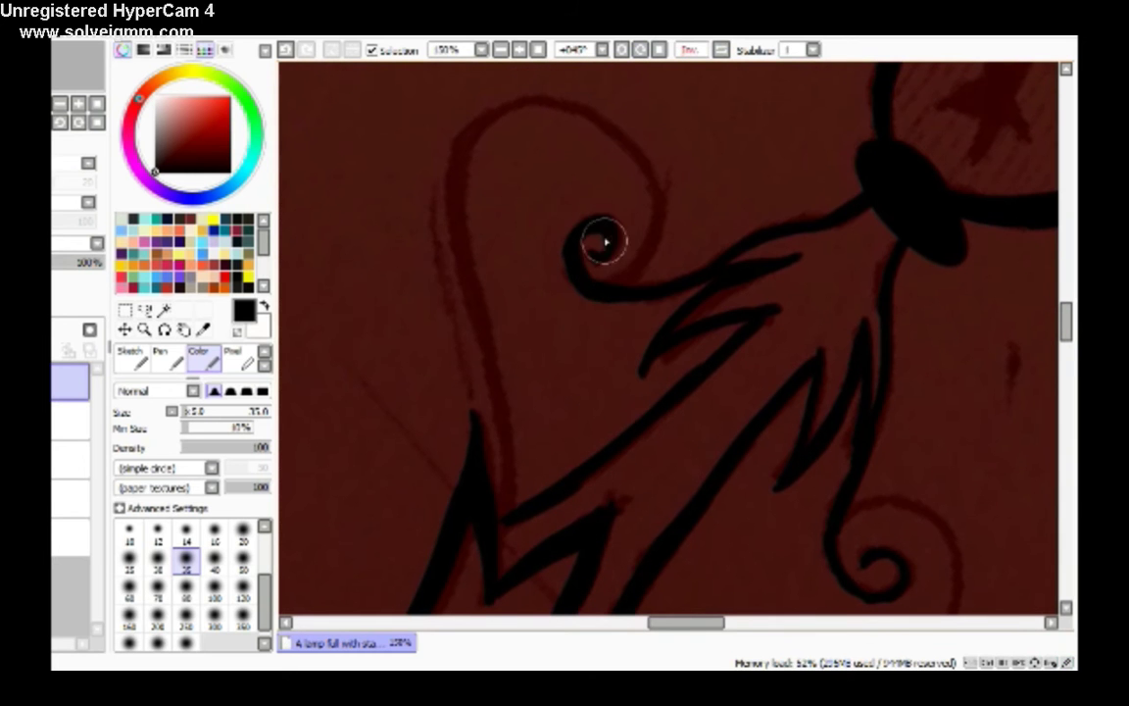
key("Delete")
key("Delete")
key("Delete")
key("Delete")
key("Delete")
key("Delete")
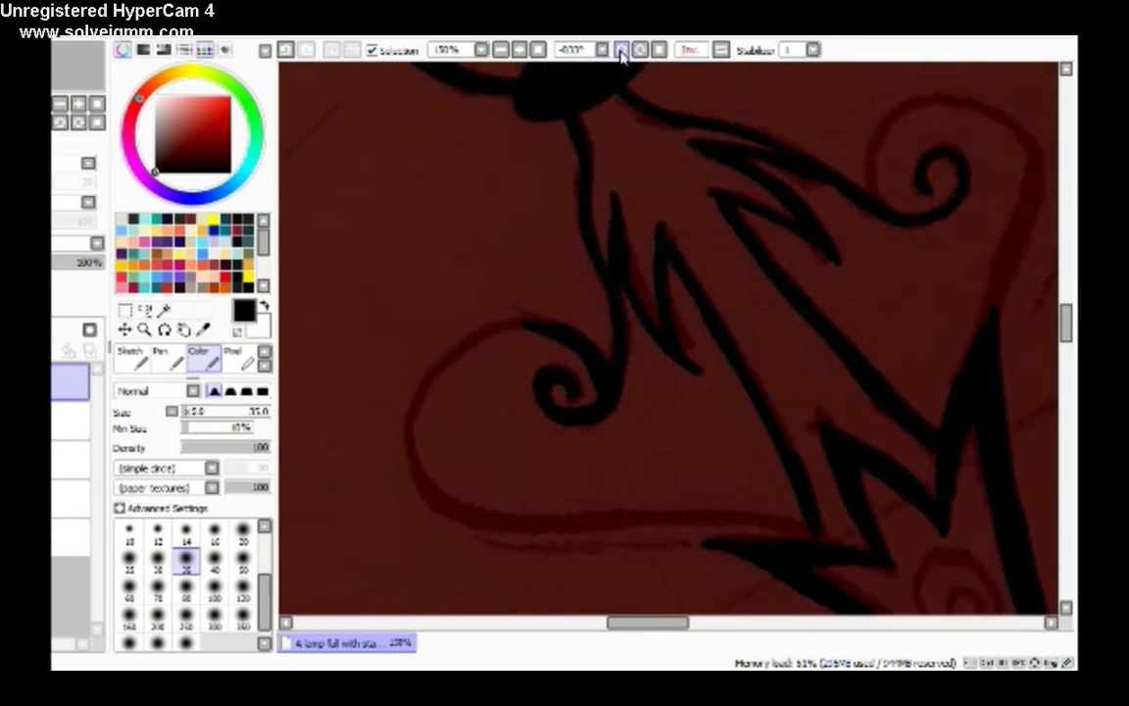
key("Delete")
key("Delete")
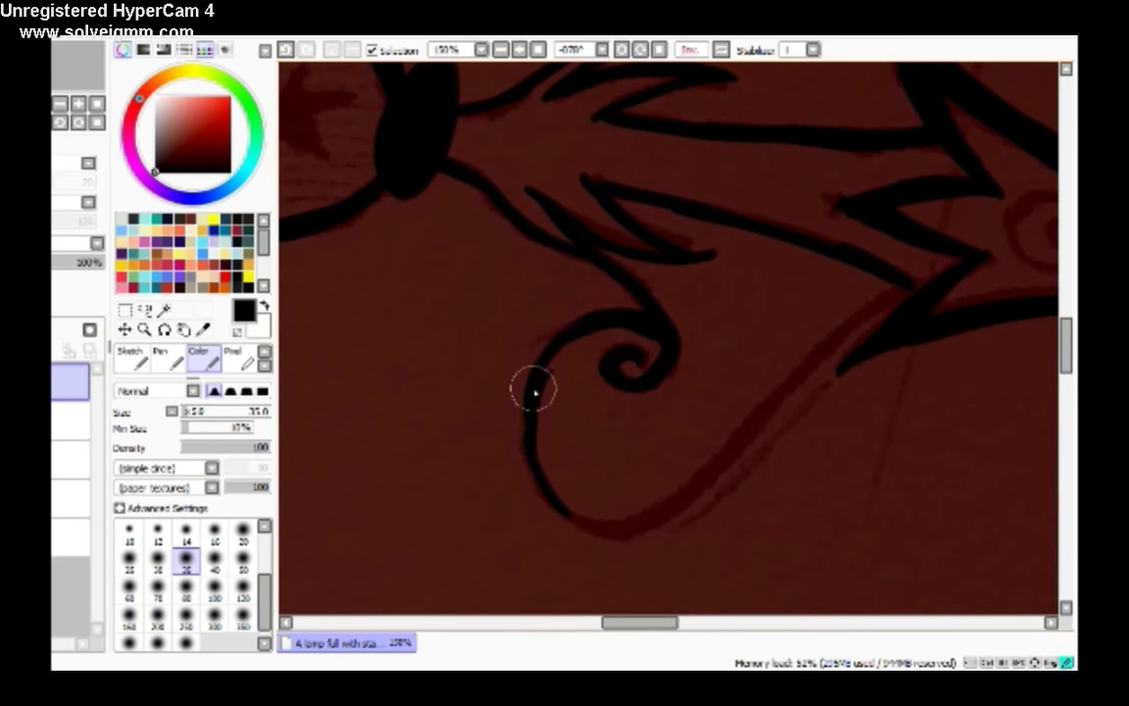
left_click_drag(540, 384, 593, 338)
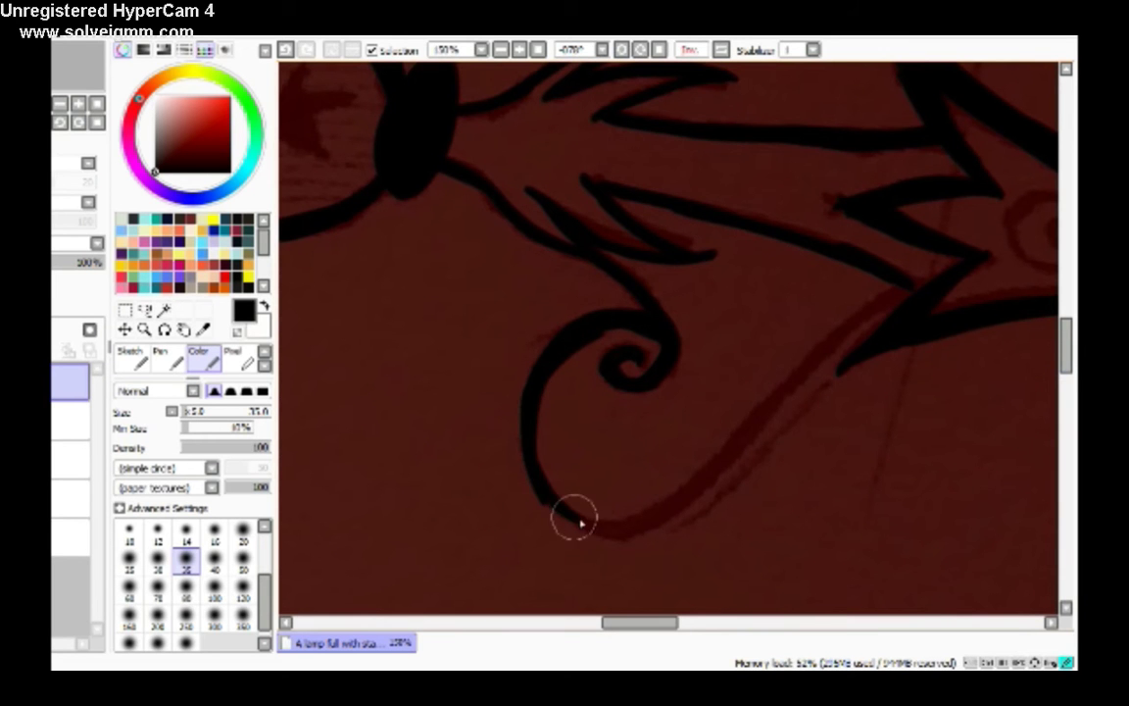
Extend the large right loop down to the crown and blend it into the crown's outer point.
left_click(657, 54)
left_click_drag(499, 260, 537, 361)
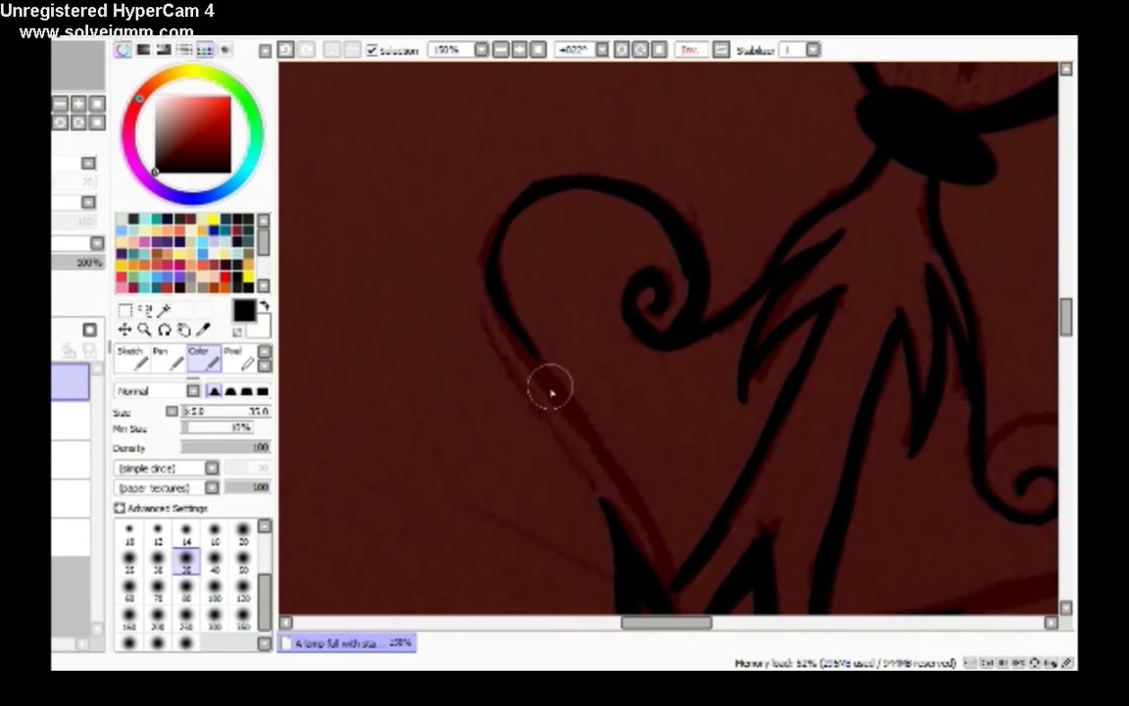
left_click(660, 49)
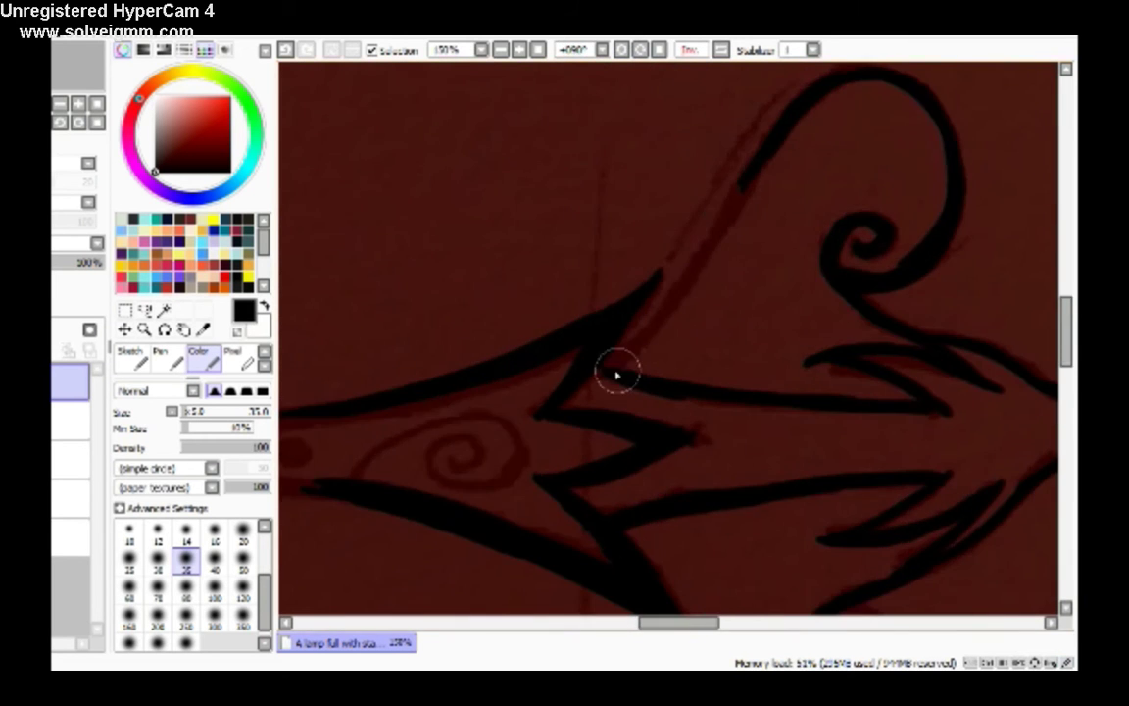
mouse_move(686, 284)
left_mouse_down()
mouse_move(603, 380)
mouse_move(651, 282)
left_mouse_up()
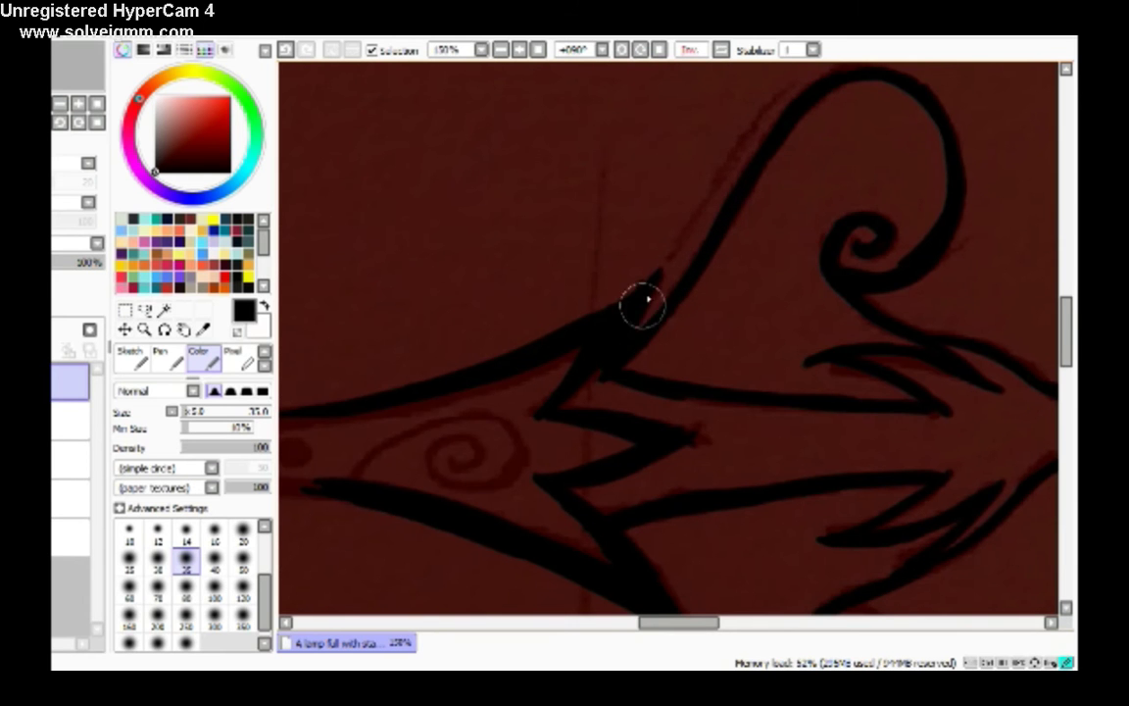
Ink the large left loop from the crown's outer point around the small spiral curl and join it to the strand.
left_click(659, 51)
left_click_drag(610, 350, 768, 196)
left_click(721, 51)
key("Delete")
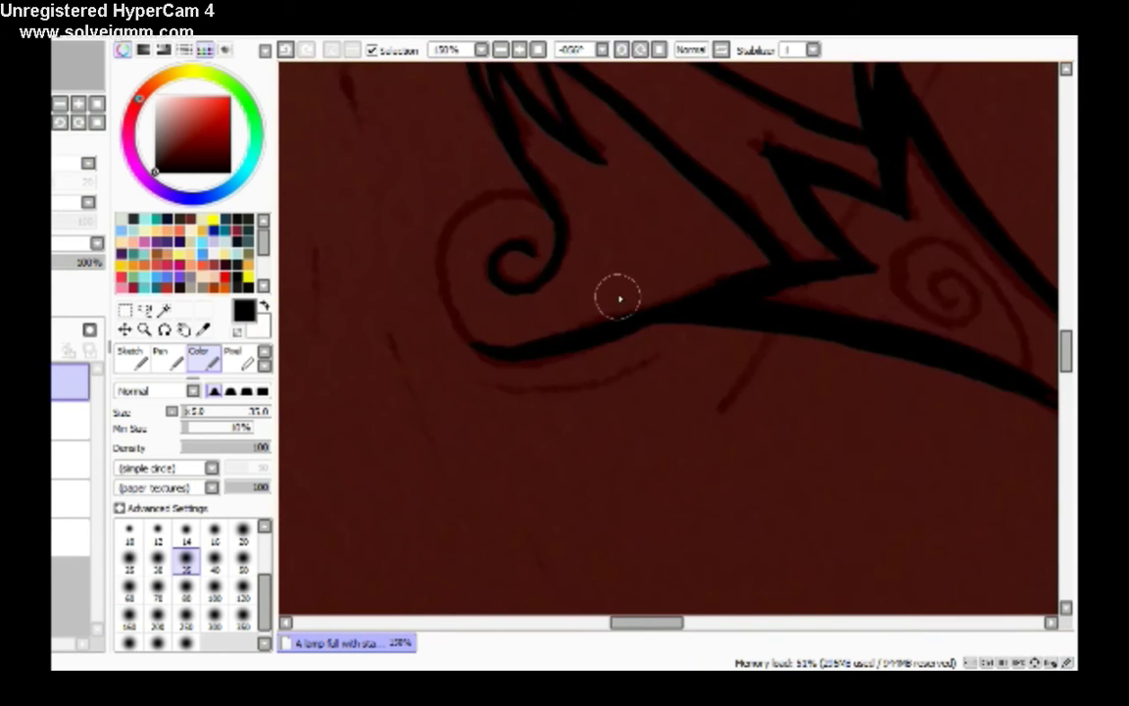
left_click(642, 53)
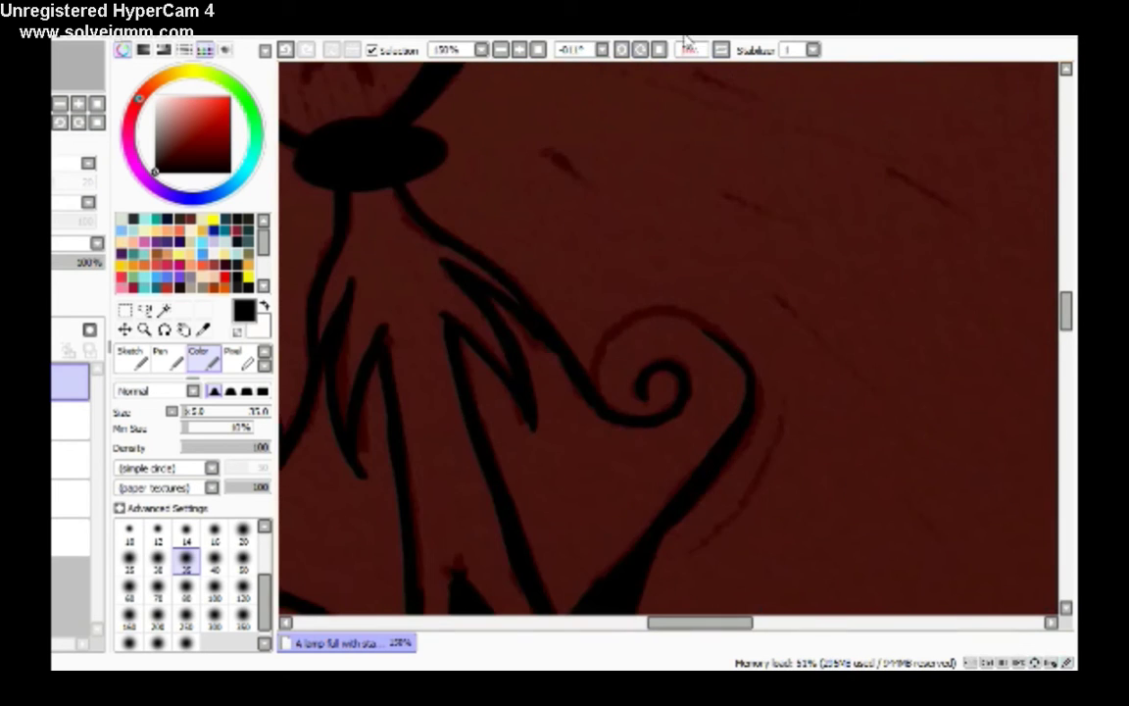
key("Insert")
mouse_move(677, 290)
left_mouse_down()
mouse_move(638, 355)
mouse_move(646, 331)
left_mouse_up()
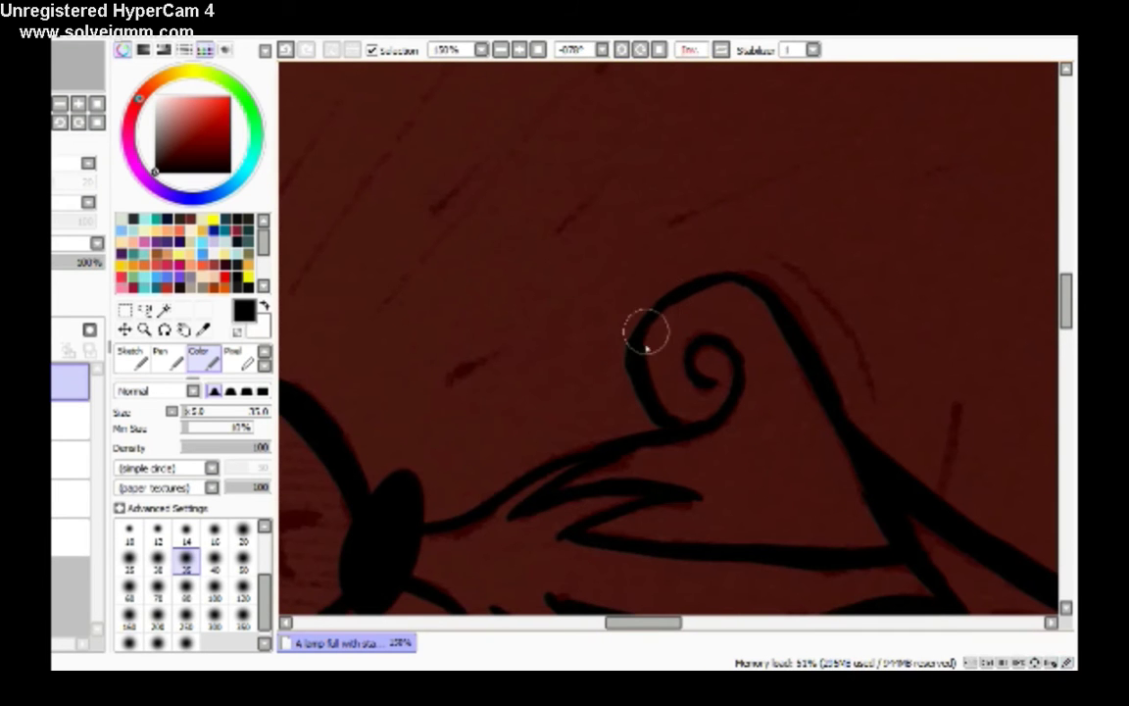
key("Home")
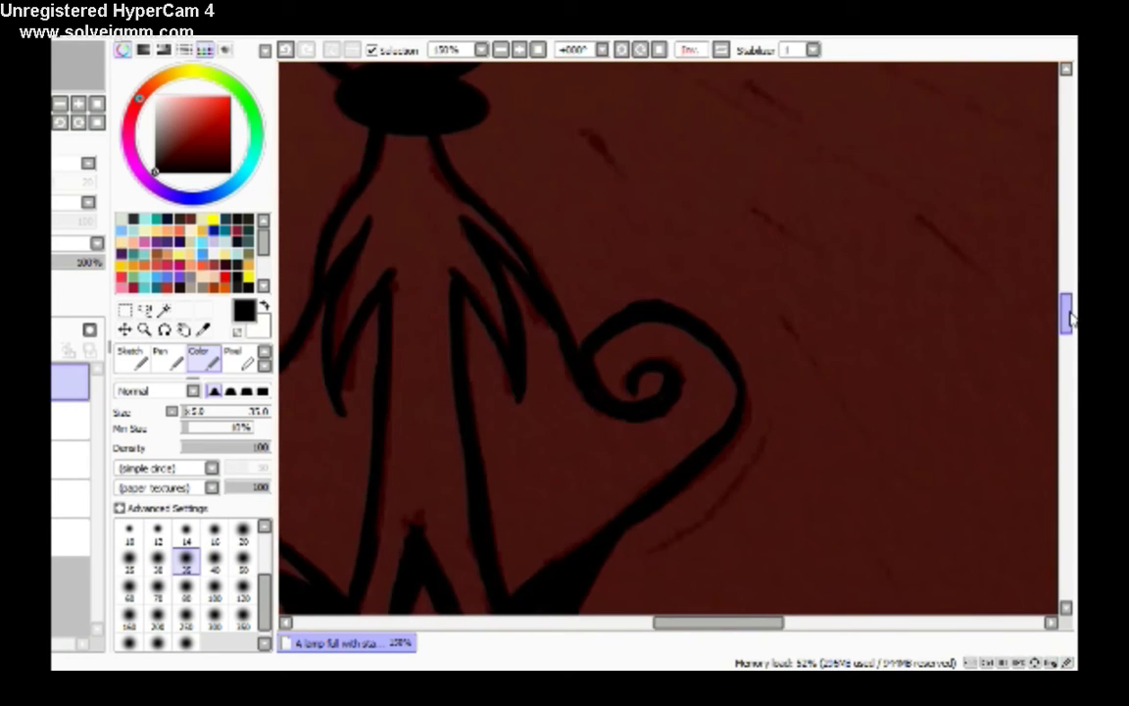
Ink the left edge of the pole's long shaft along the sketch, continuing down from the flared top.
scroll(1034, 320, "down", 3)
left_click_drag(345, 439, 612, 268)
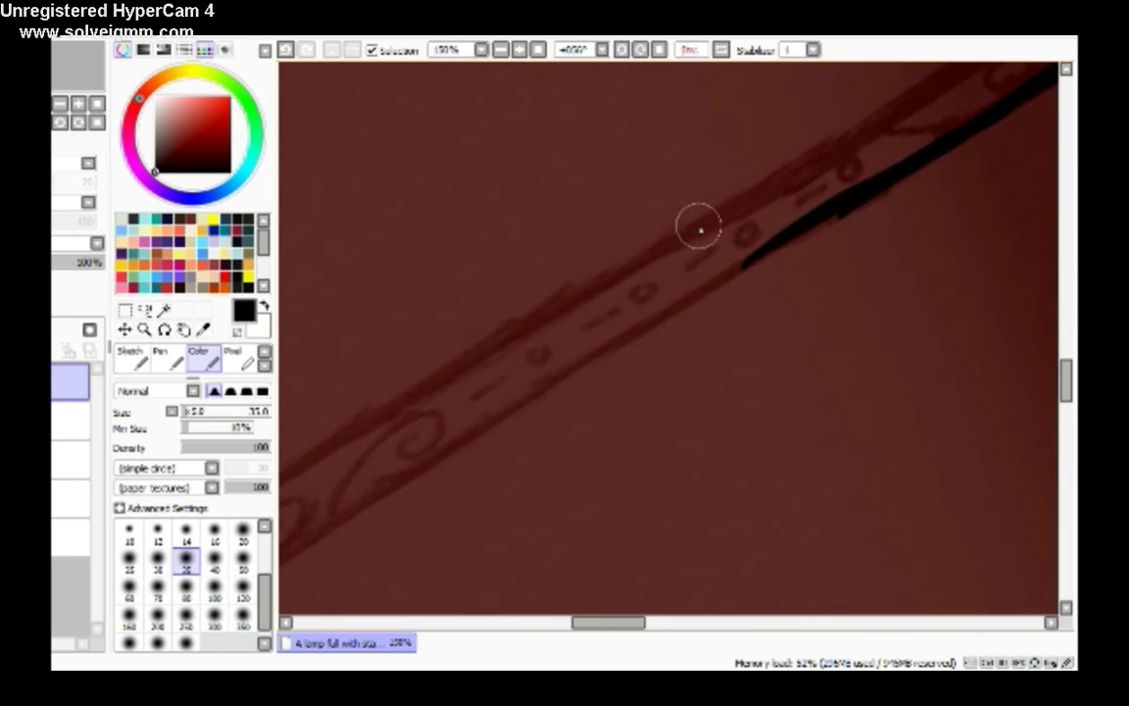
mouse_move(393, 480)
left_mouse_down()
mouse_move(655, 310)
mouse_move(867, 196)
left_mouse_up()
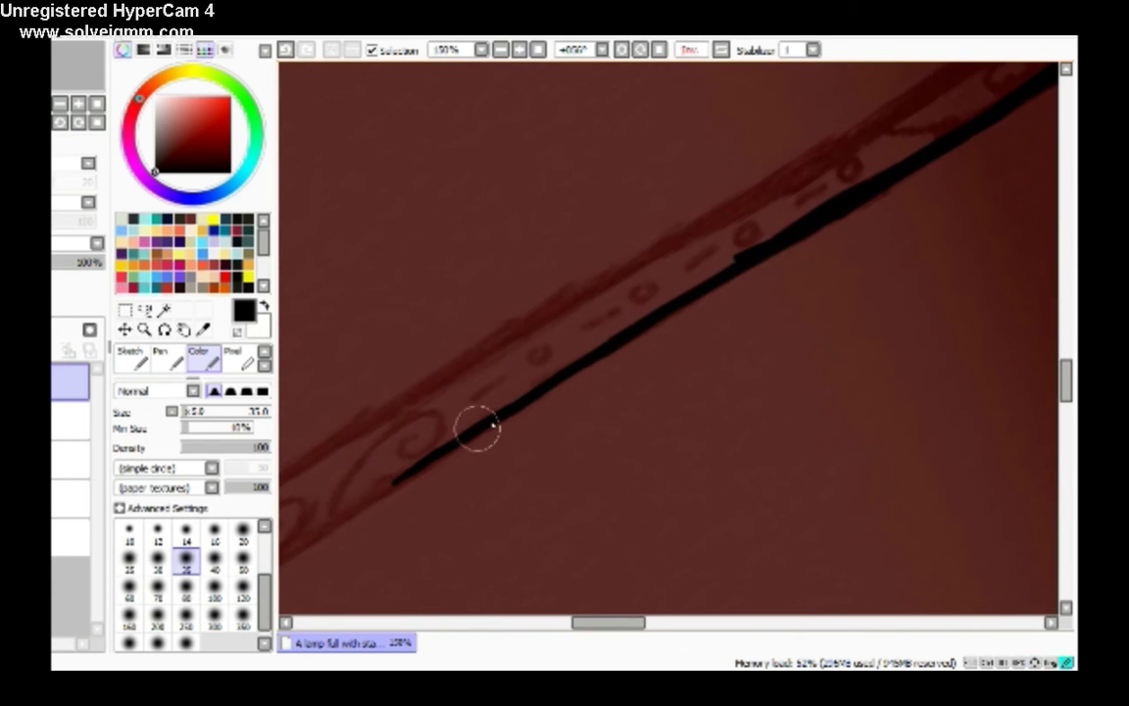
Ink the right edge of the pole's shaft down past the sketched dots and dashes, thickening it where strokes meet.
left_click(661, 50)
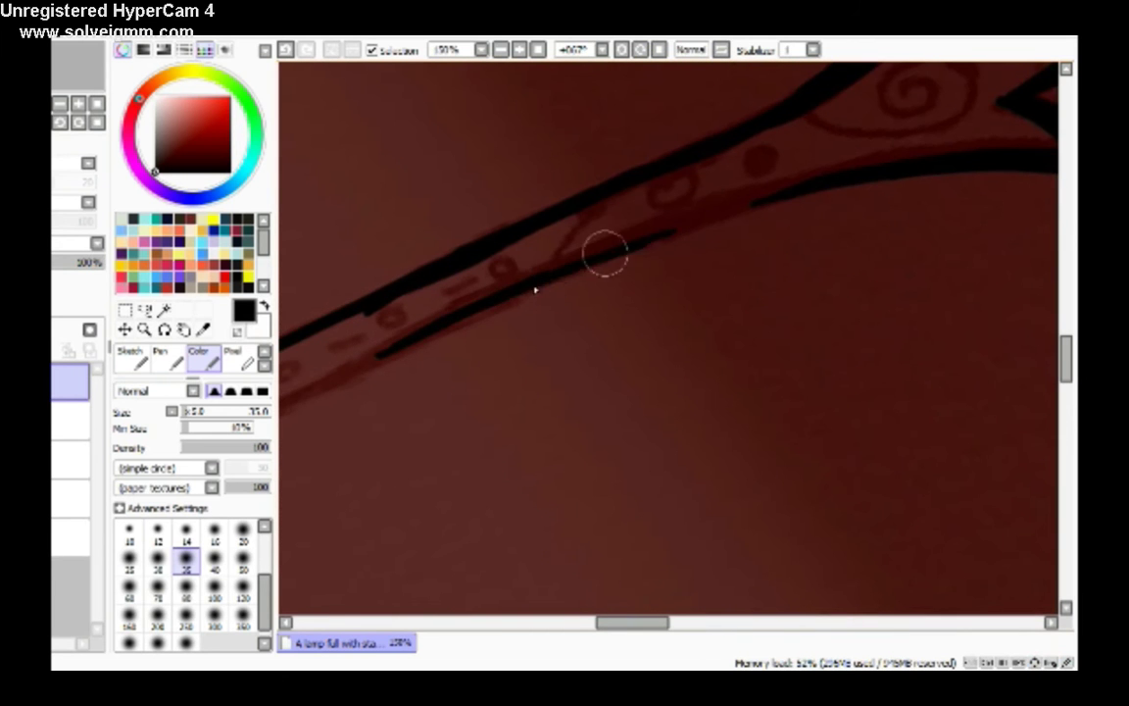
key("Delete")
key("Delete")
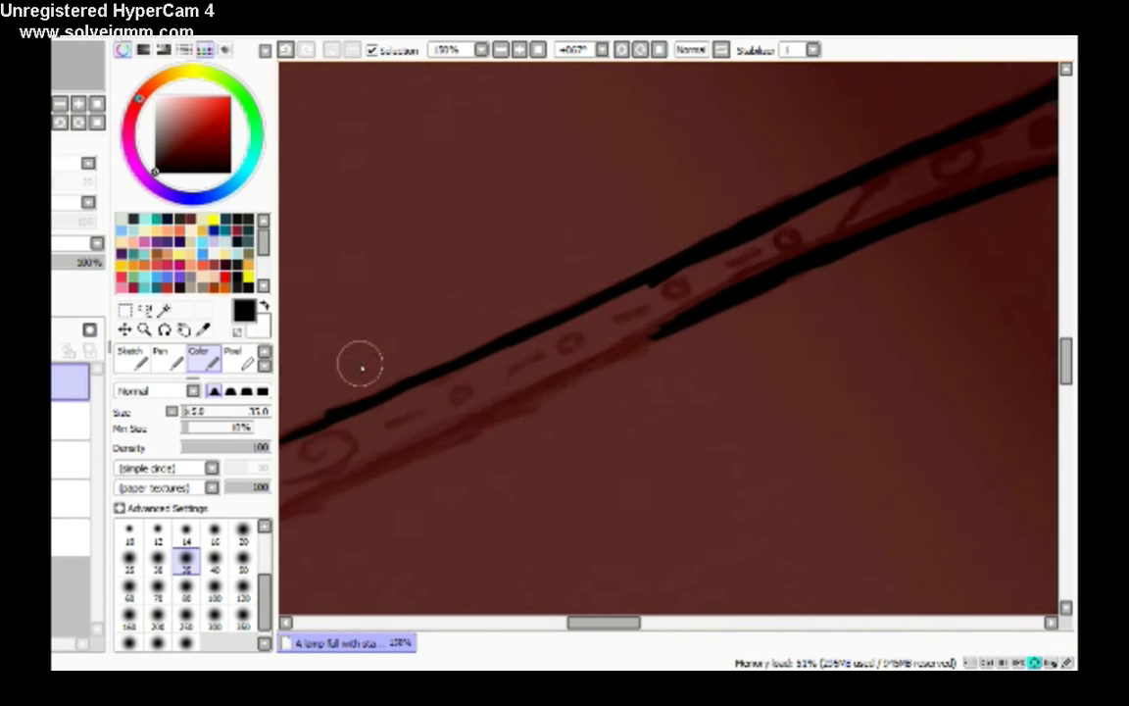
key("End")
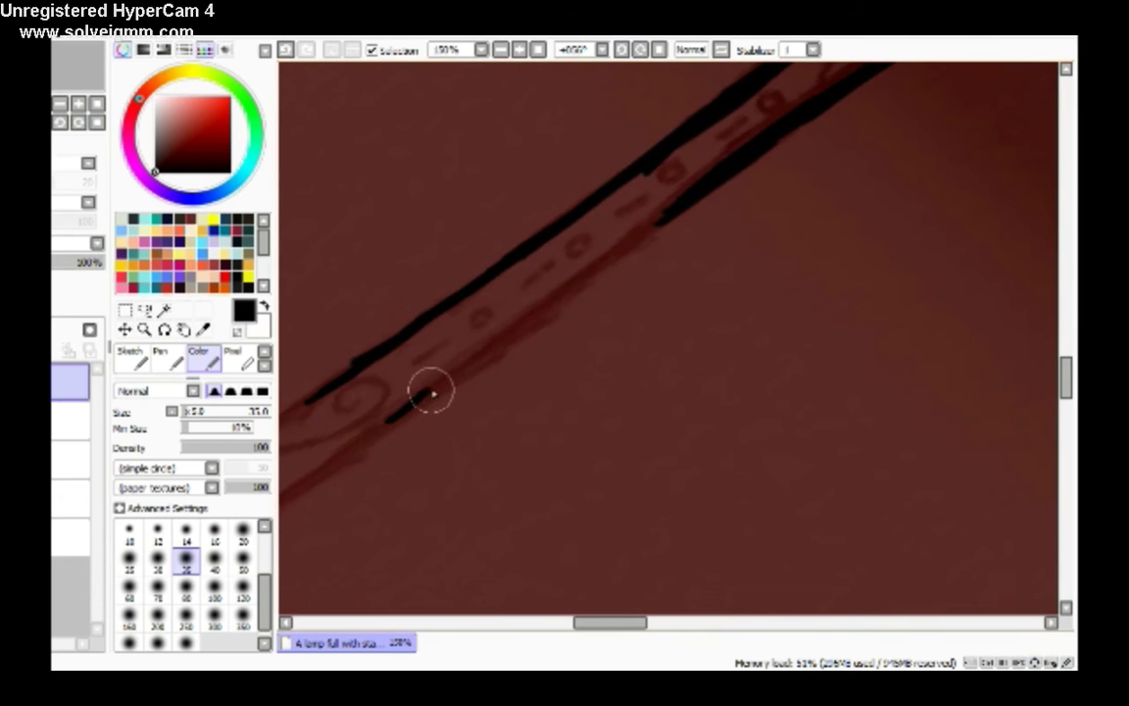
mouse_move(445, 385)
left_mouse_down()
mouse_move(585, 269)
mouse_move(573, 295)
mouse_move(407, 416)
left_mouse_up()
key("ctrl+z")
key("End")
left_click_drag(397, 473, 589, 343)
left_click_drag(523, 392, 680, 265)
mouse_move(443, 357)
left_mouse_down()
mouse_move(530, 297)
mouse_move(402, 397)
mouse_move(467, 382)
mouse_move(590, 301)
mouse_move(423, 420)
mouse_move(372, 441)
left_mouse_up()
Extend both edges of the pole's shaft down to the sketched collar at its lower end.
scroll(384, 396, "down", 5)
scroll(384, 396, "left", 5)
left_click_drag(365, 357, 595, 209)
left_click_drag(645, 174, 556, 233)
scroll(389, 353, "down", 3)
scroll(388, 353, "left", 3)
mouse_move(425, 432)
left_mouse_down()
mouse_move(452, 411)
mouse_move(613, 323)
left_mouse_up()
mouse_move(424, 373)
left_mouse_down()
mouse_move(555, 267)
mouse_move(699, 183)
left_mouse_up()
key("Home")
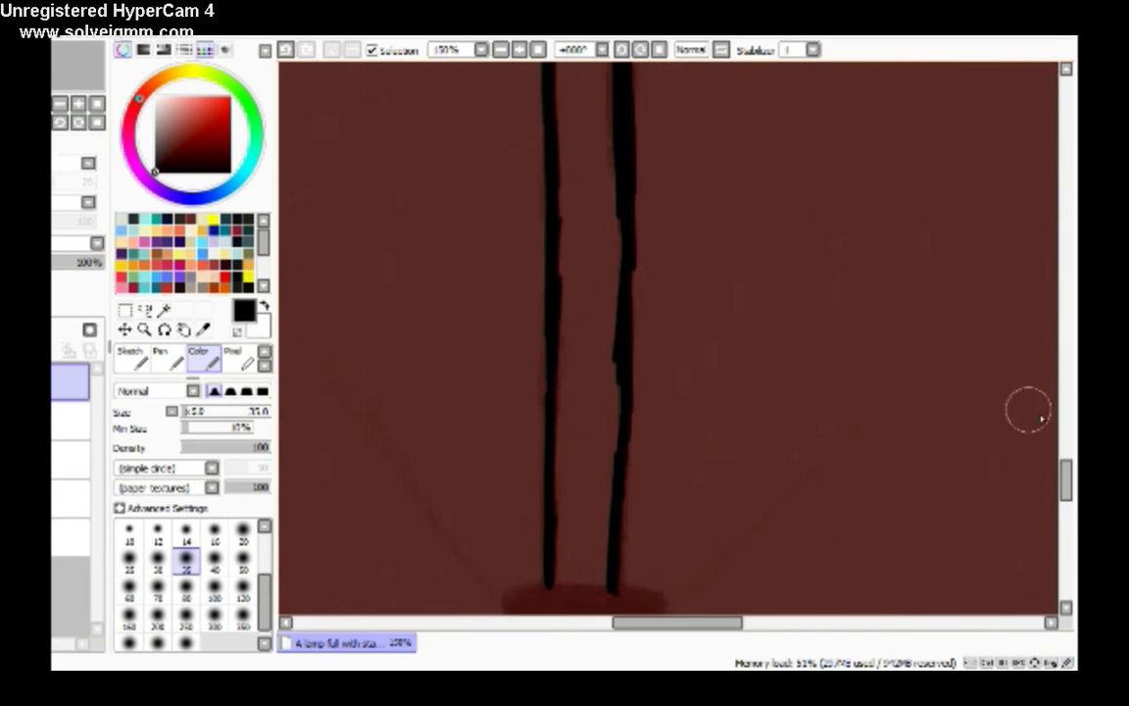
Ink the two rounded collars below the shaft and the curved sides of the neck between them.
scroll(647, 341, "down", 3)
scroll(807, 403, "left", 3)
left_click_drag(708, 339, 712, 414)
left_click(621, 50)
mouse_move(743, 207)
left_mouse_down()
mouse_move(667, 290)
mouse_move(707, 303)
mouse_move(777, 228)
left_mouse_up()
mouse_move(781, 380)
left_mouse_down()
mouse_move(801, 322)
mouse_move(746, 406)
mouse_move(767, 377)
left_mouse_up()
left_click(641, 50)
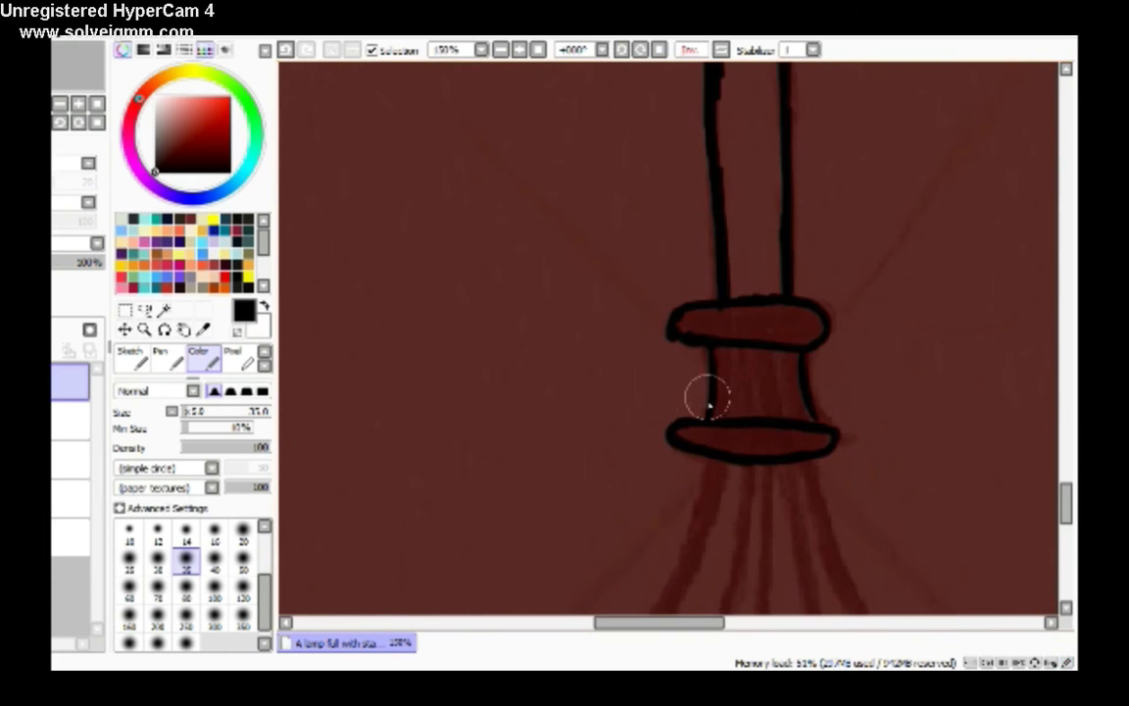
Reduce the brush size to 4 and ink the thin vertical lines on the neck between the two collars.
key("bracketleft")
key("bracketleft")
key("bracketleft")
key("bracketleft")
key("bracketleft")
key("bracketleft")
key("bracketleft")
key("bracketleft")
key("bracketleft")
key("bracketleft")
key("bracketleft")
key("bracketleft")
key("bracketleft")
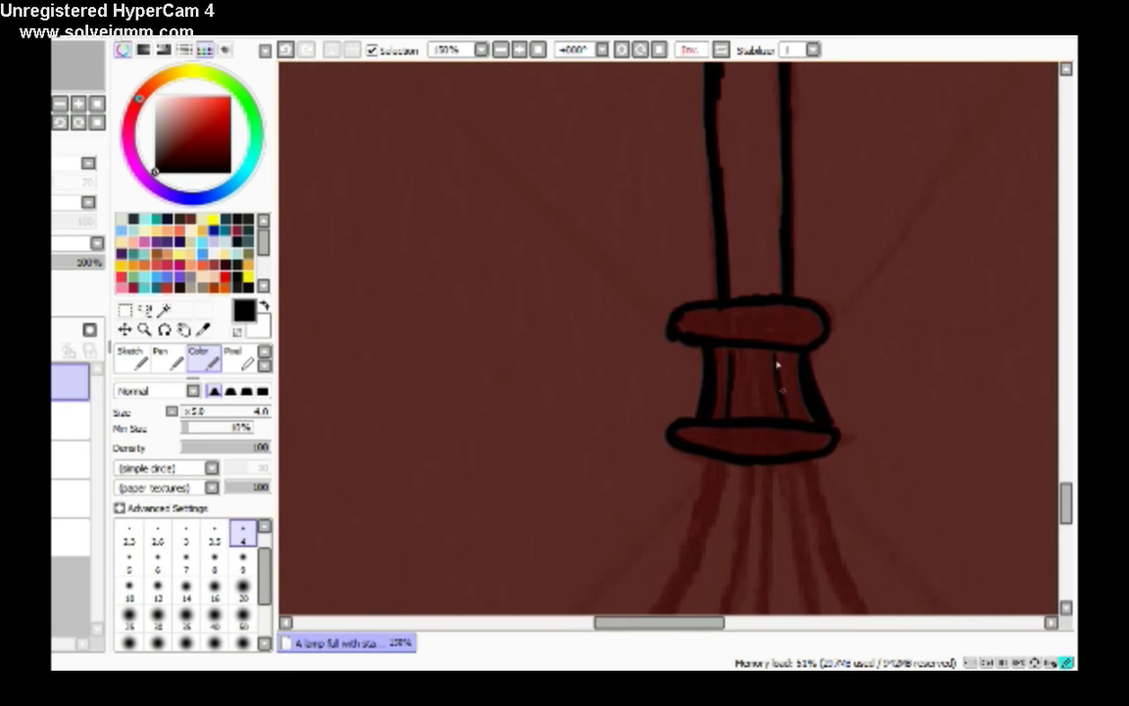
Enlarge the brush in stages up to size 35 and ink the thick right outer leg of the flared base.
left_click_drag(1069, 503, 1069, 523)
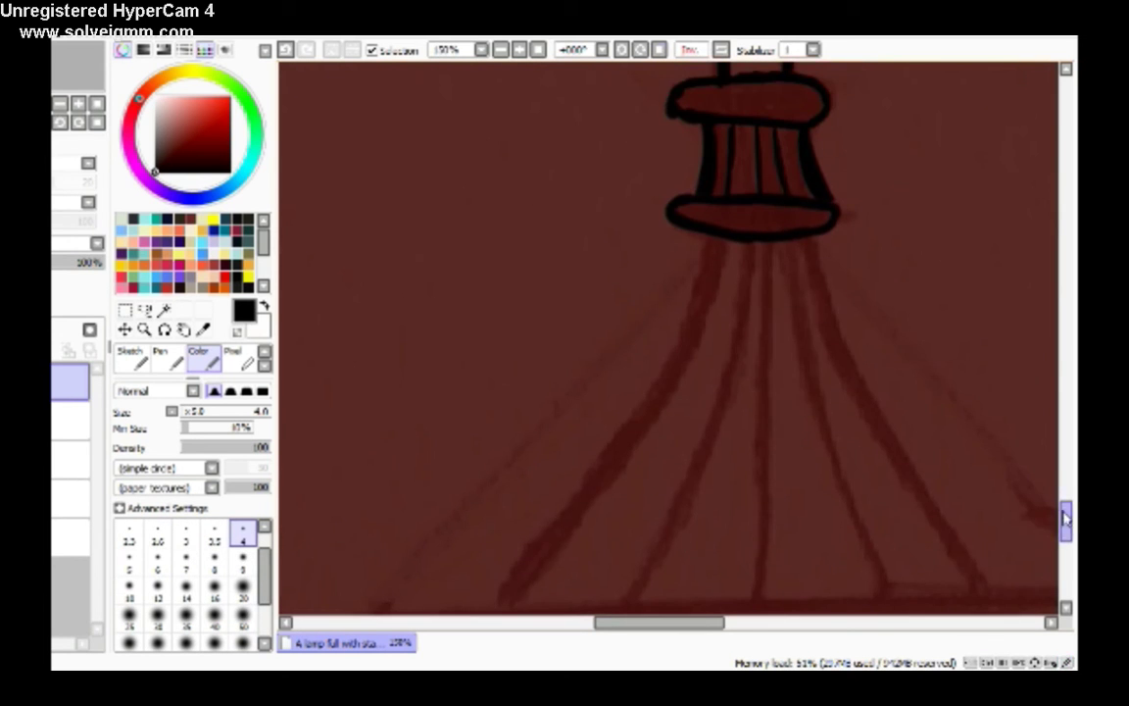
left_click(692, 50)
key("bracketright")
key("bracketright")
key("bracketright")
key("bracketright")
key("bracketright")
key("bracketright")
key("bracketright")
key("bracketright")
key("End")
key("End")
key("End")
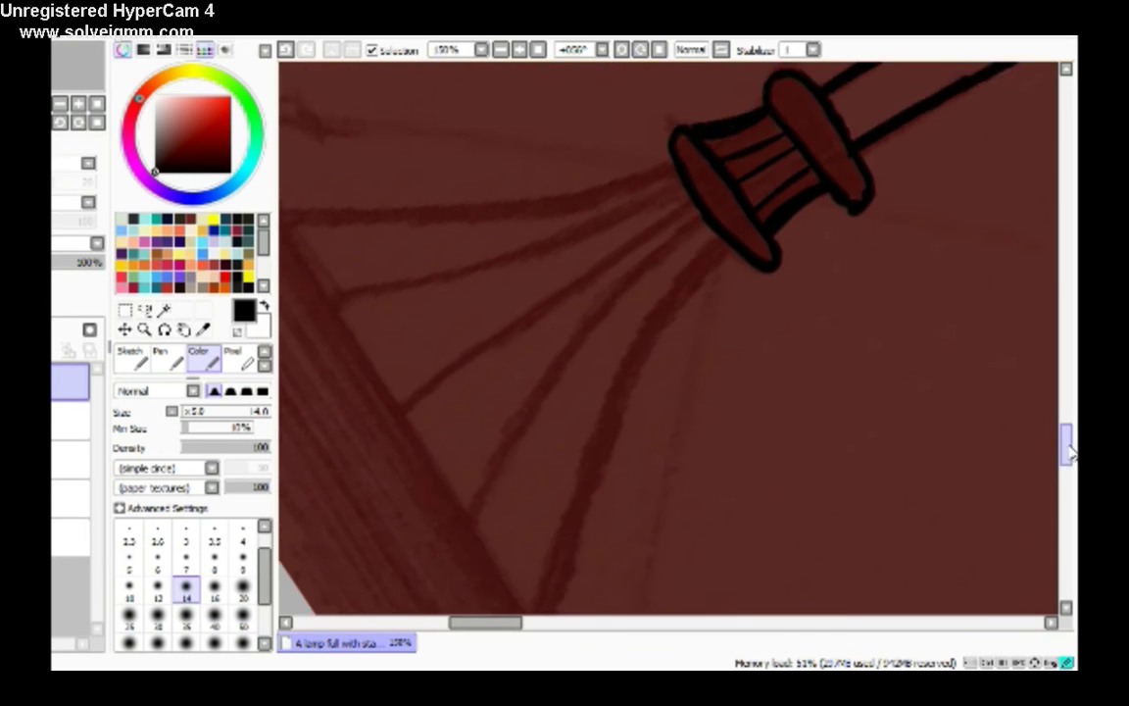
scroll(1049, 443, "down", 2)
key("bracketright")
key("bracketright")
left_click_drag(537, 576, 580, 427)
key("End")
key("End")
key("End")
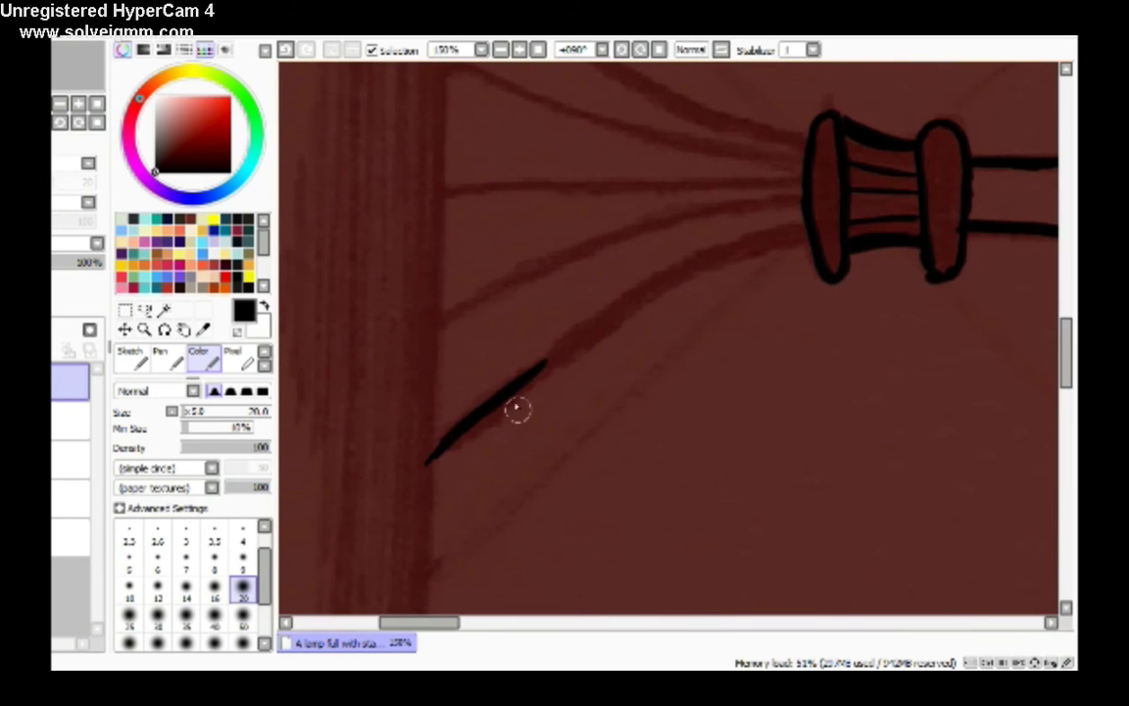
key("bracketright")
key("bracketright")
key("bracketright")
mouse_move(428, 454)
left_mouse_down()
mouse_move(720, 250)
mouse_move(804, 228)
mouse_move(655, 297)
mouse_move(436, 461)
mouse_move(424, 457)
left_mouse_up()
Ink the left outer leg of the flared base from the ground line up to the lower collar.
left_click(663, 52)
key("End")
key("End")
key("End")
key("End")
key("End")
mouse_move(517, 491)
left_mouse_down()
mouse_move(535, 459)
mouse_move(706, 303)
left_mouse_up()
left_click(659, 50)
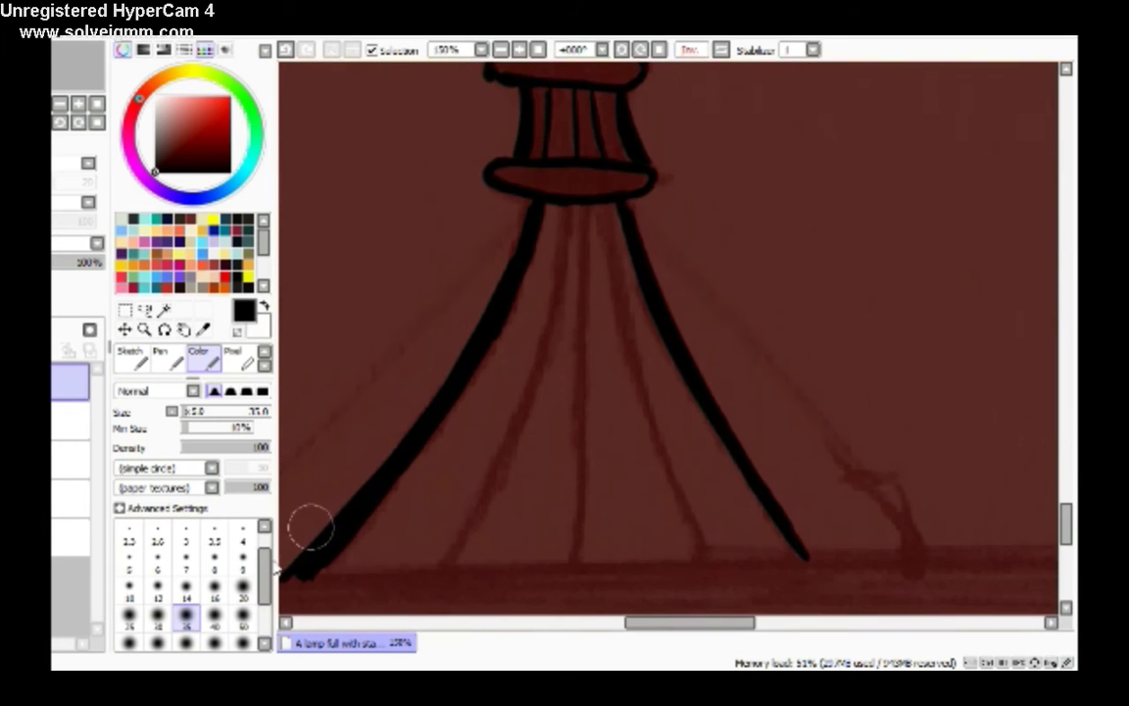
Ink the inner struts on both sides of the flared base with brush size 25.
key("End")
key("End")
key("End")
key("End")
left_click_drag(478, 457, 736, 251)
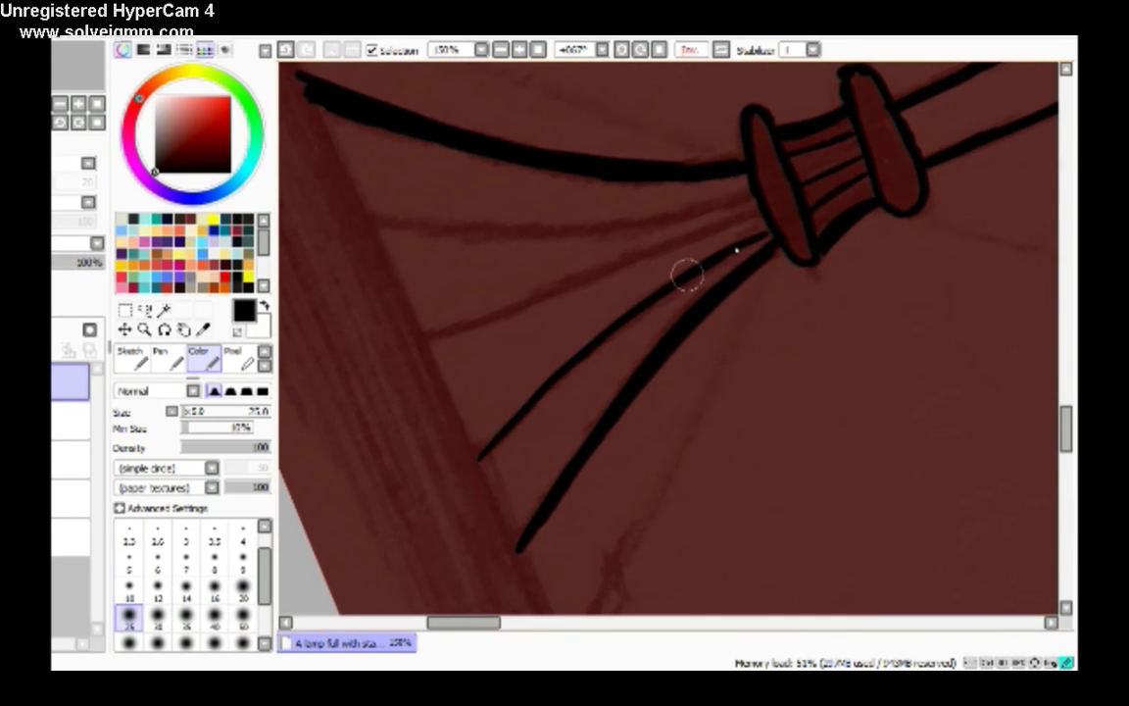
mouse_move(524, 326)
left_mouse_down()
mouse_move(435, 419)
mouse_move(645, 269)
left_mouse_up()
key("Home")
key("End")
key("End")
key("End")
key("End")
key("End")
left_click_drag(471, 390, 759, 219)
Set the brush size to 16 and ink the central strut of the flared base.
left_click(622, 49)
left_click(214, 588)
left_click_drag(418, 379, 657, 202)
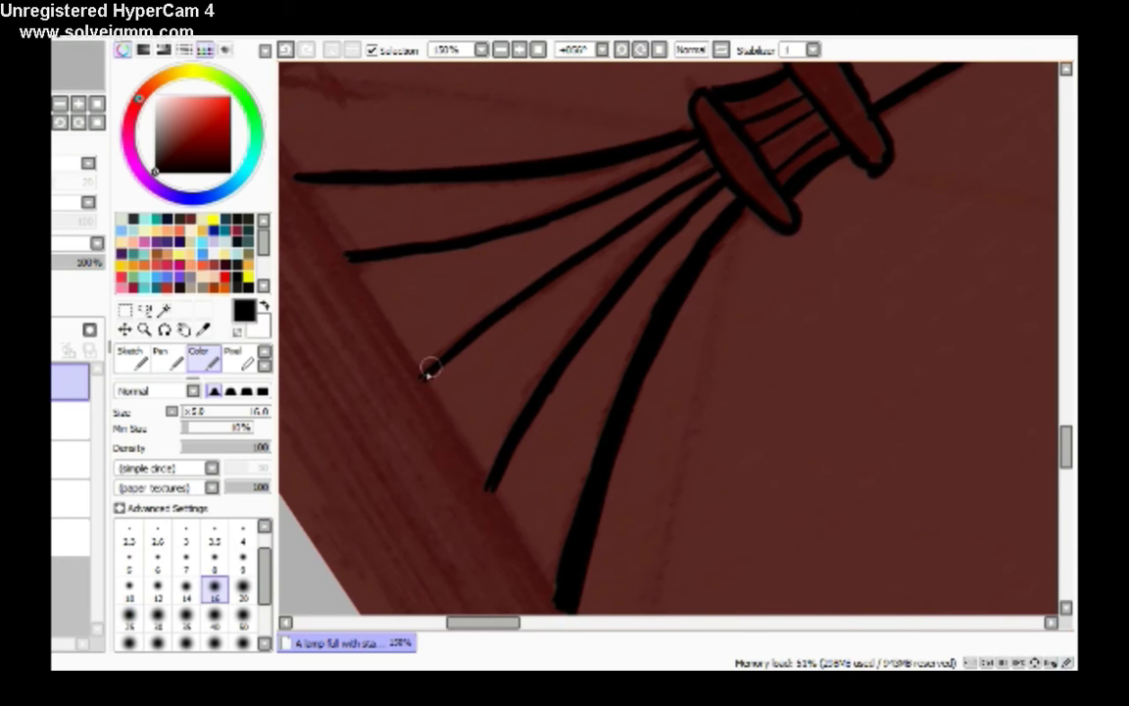
Fill the dot near the top of the shaft, then ink the small spiral and diagonal line below it.
key("Home")
left_click_drag(1063, 516, 1069, 441)
left_click(640, 49)
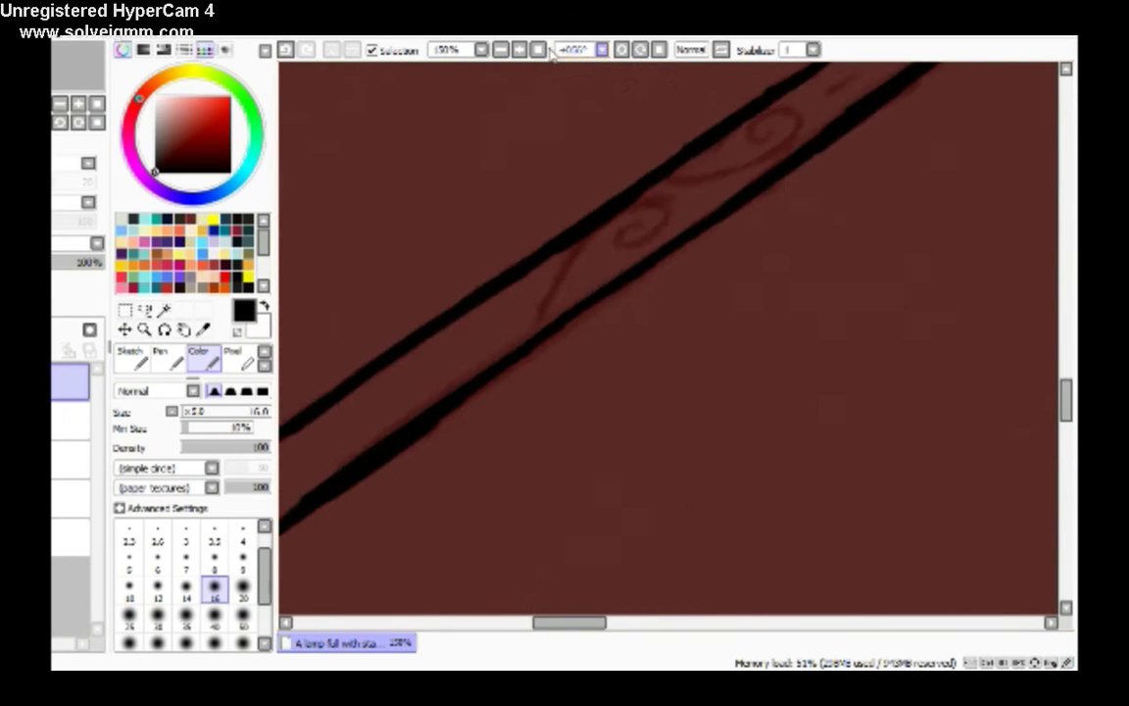
key("Home")
scroll(588, 436, "up", 5)
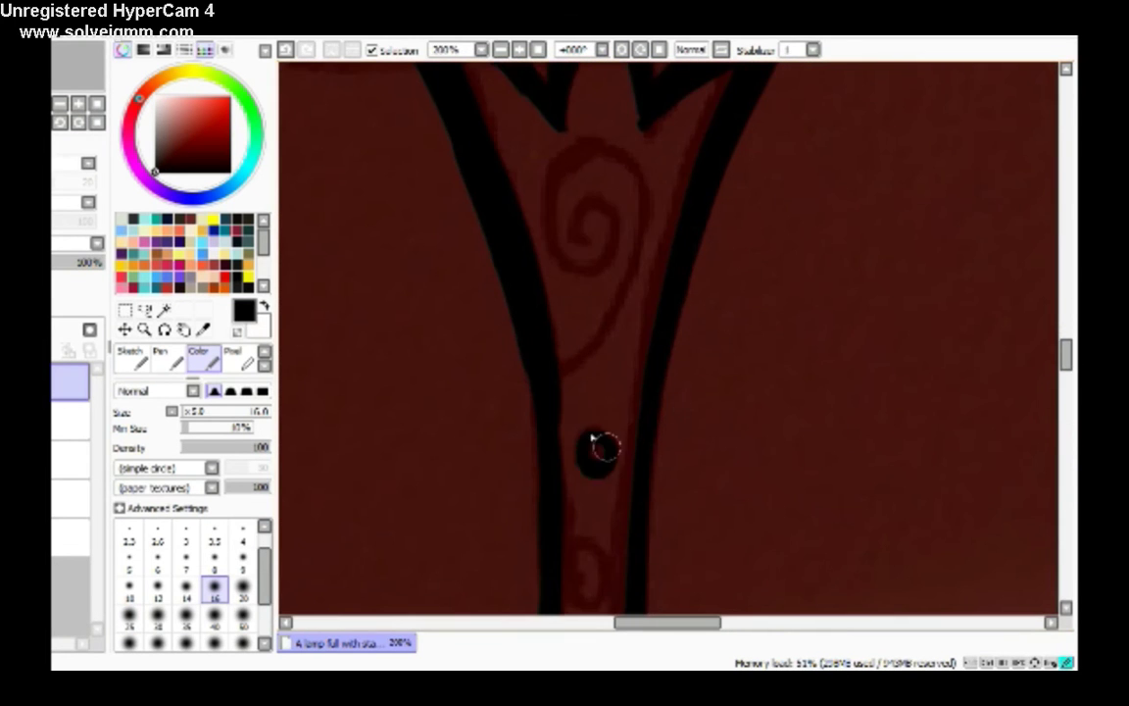
scroll(593, 453, "down", 5)
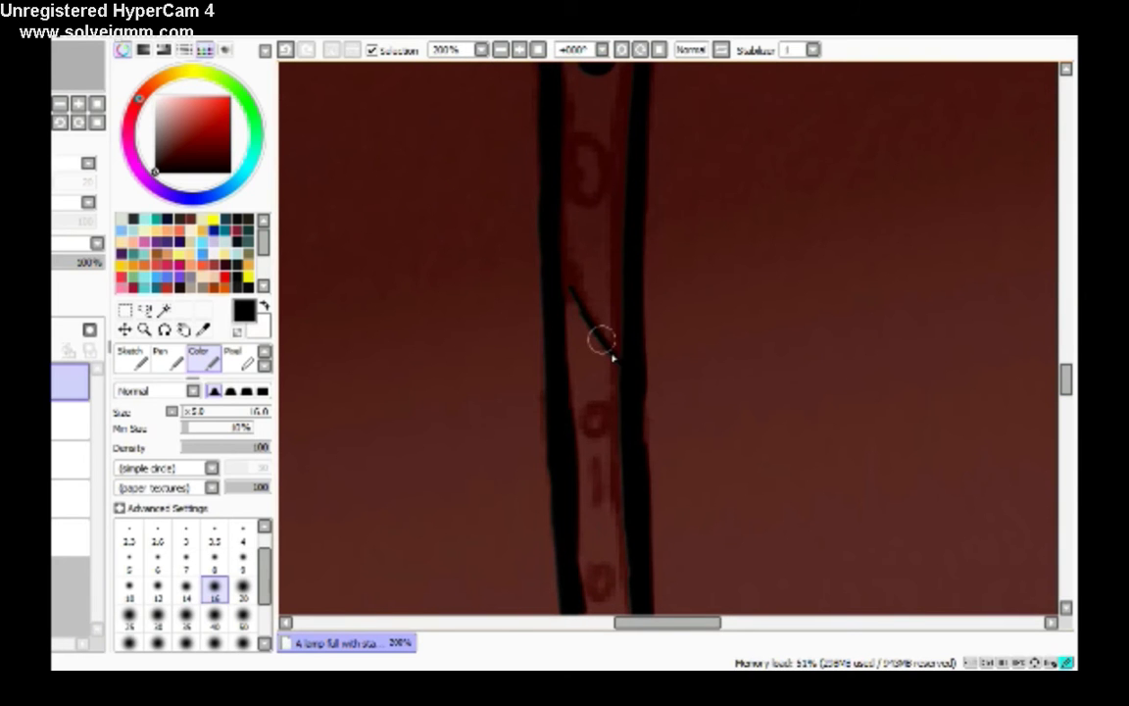
left_click_drag(560, 191, 581, 184)
Ink the large spiral below the crown points and thicken its curve where it joins the shaft's edge.
scroll(573, 378, "up", 3)
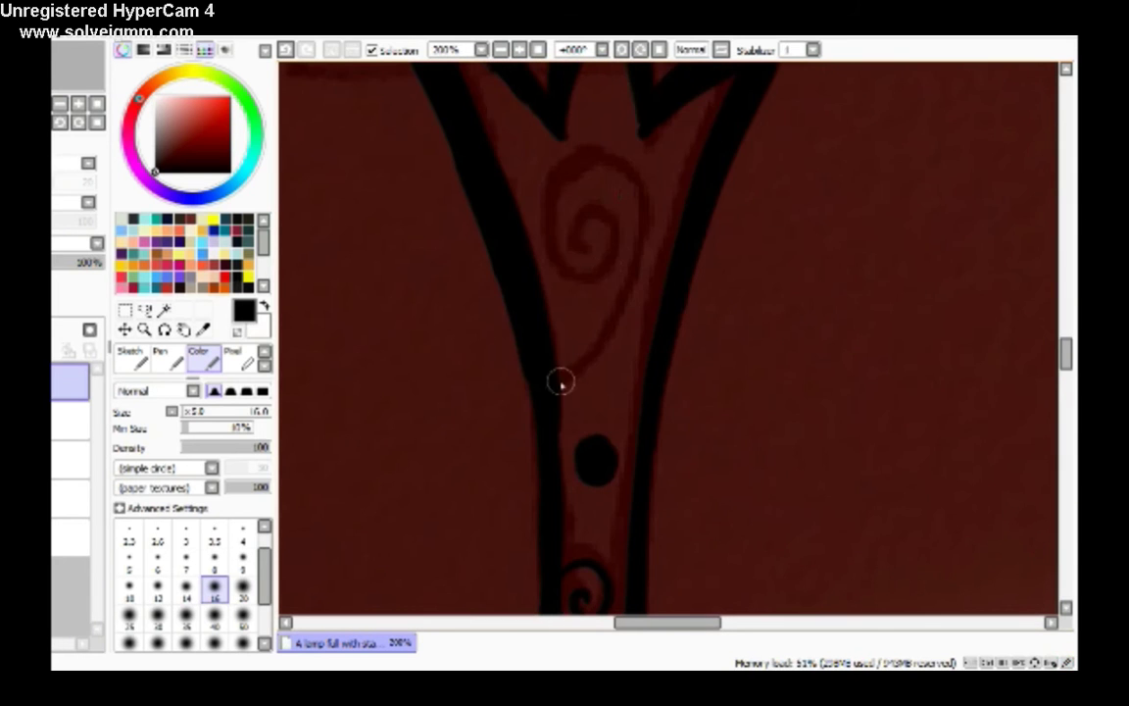
key("End")
key("End")
key("End")
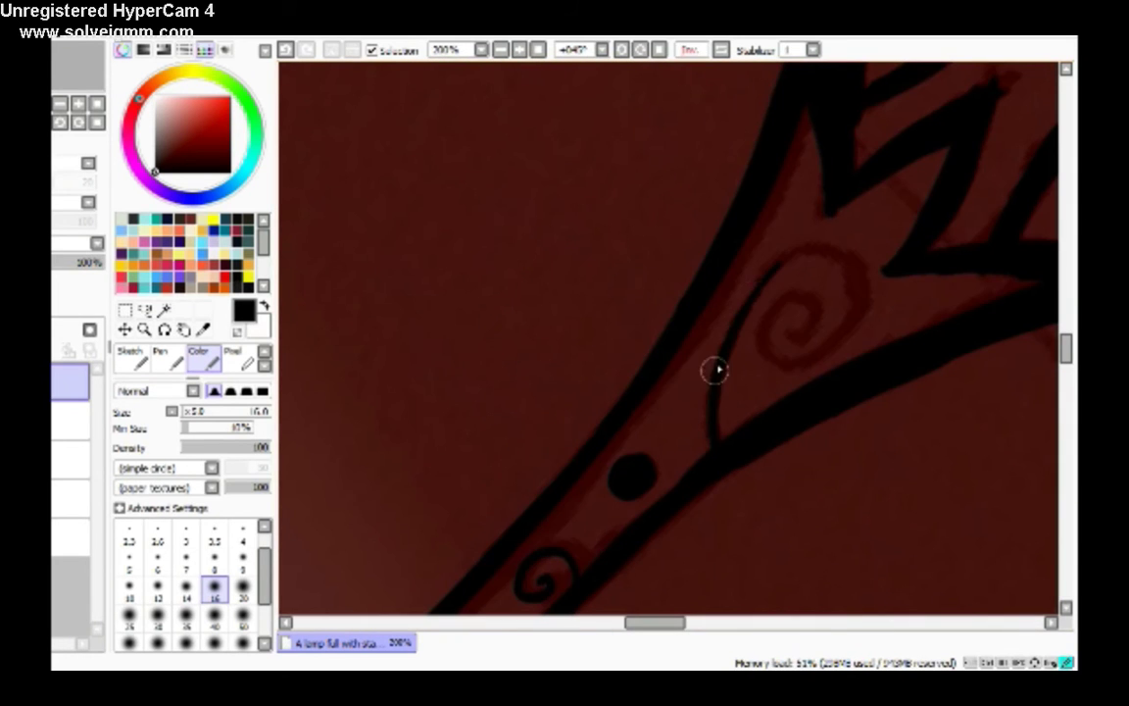
left_click(658, 50)
left_click_drag(722, 173, 577, 183)
left_click_drag(611, 130, 481, 350)
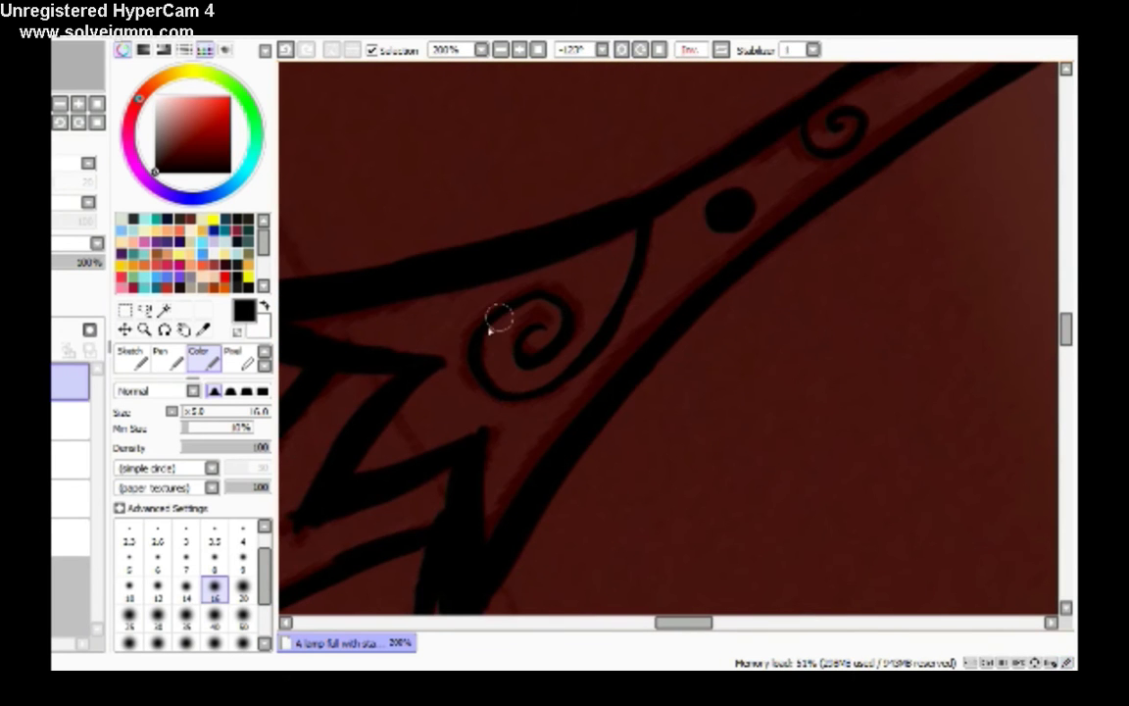
Set the brush size to 35 and ink the two crossed braces between the lamp's inner posts.
key("Home")
scroll(676, 470, "up", 5)
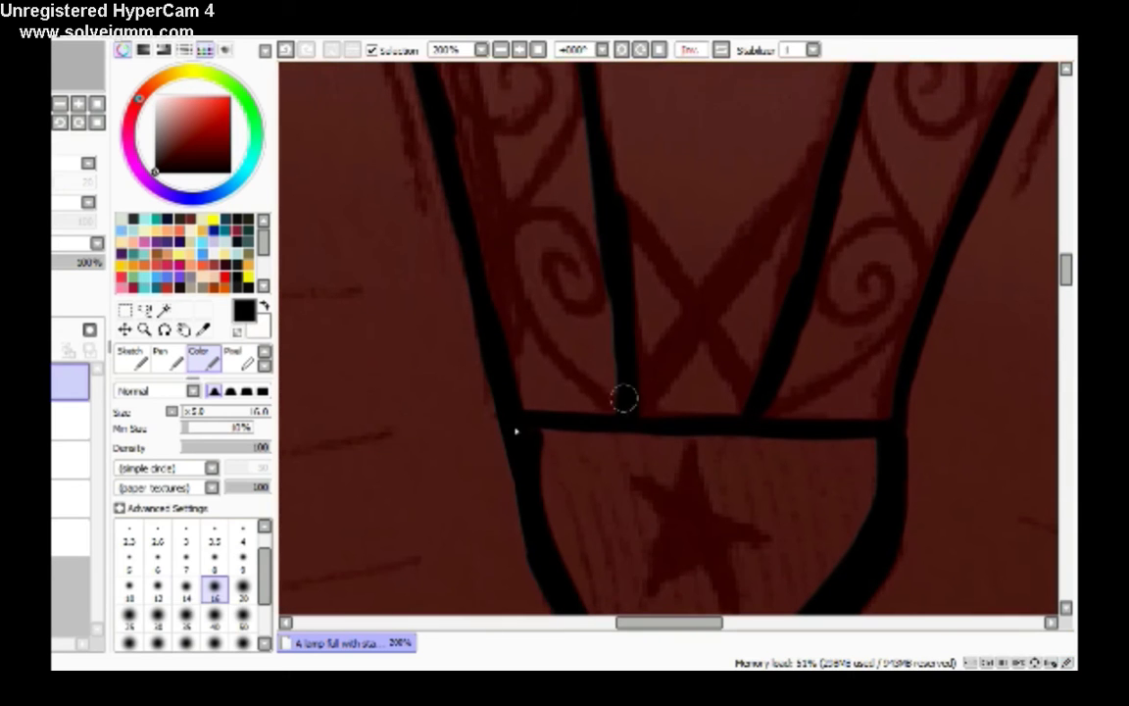
key("bracketright")
key("bracketright")
key("bracketright")
key("bracketright")
key("bracketright")
key("bracketright")
mouse_move(656, 373)
left_mouse_down()
mouse_move(643, 370)
mouse_move(723, 272)
mouse_move(822, 182)
left_mouse_up()
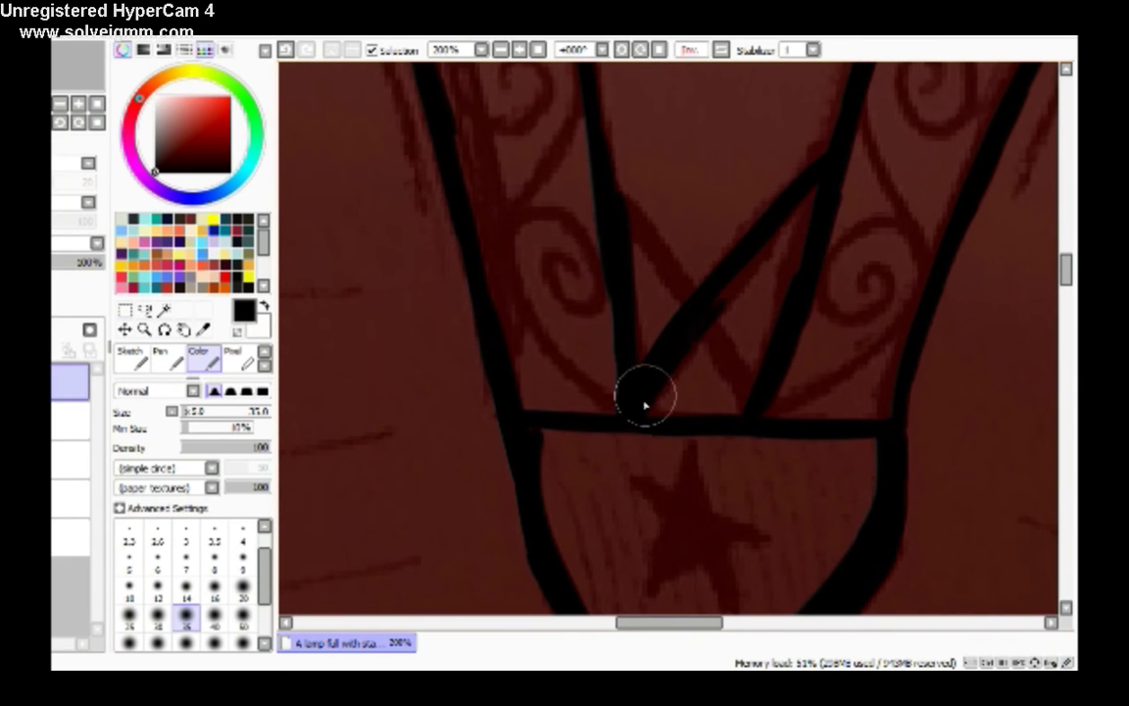
key("h")
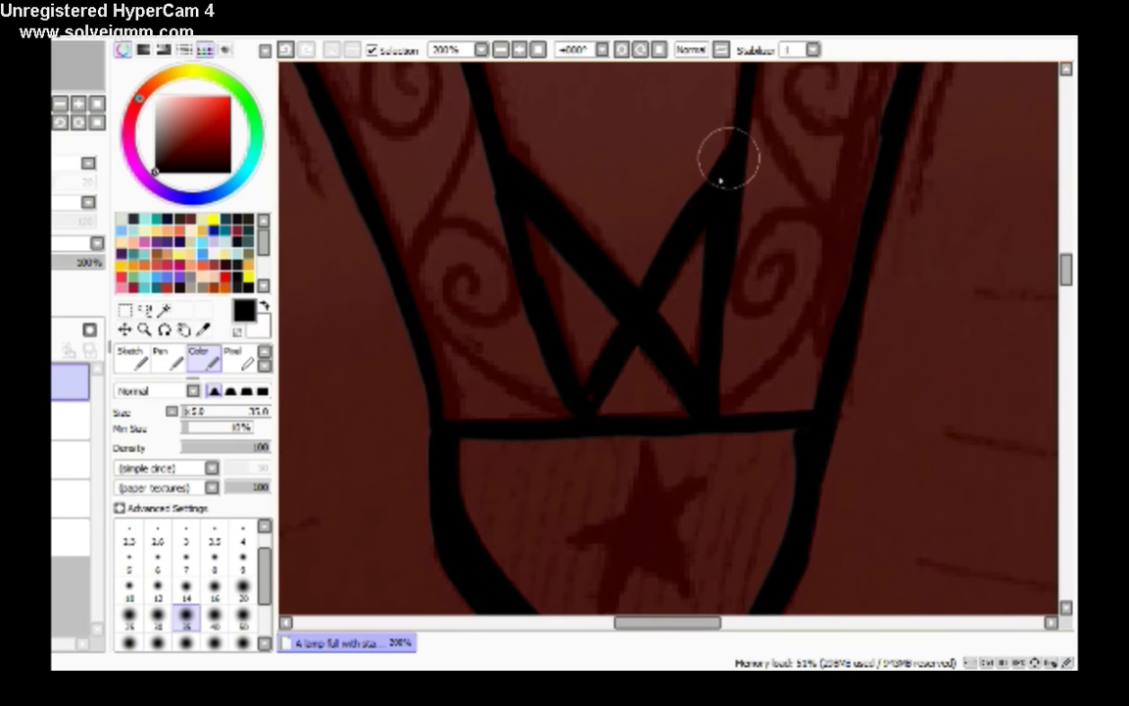
Set the brush size to 16, then ink and thicken the lower spiral in the lamp's right side panel.
scroll(747, 463, "up", 2)
key("bracketleft")
key("bracketleft")
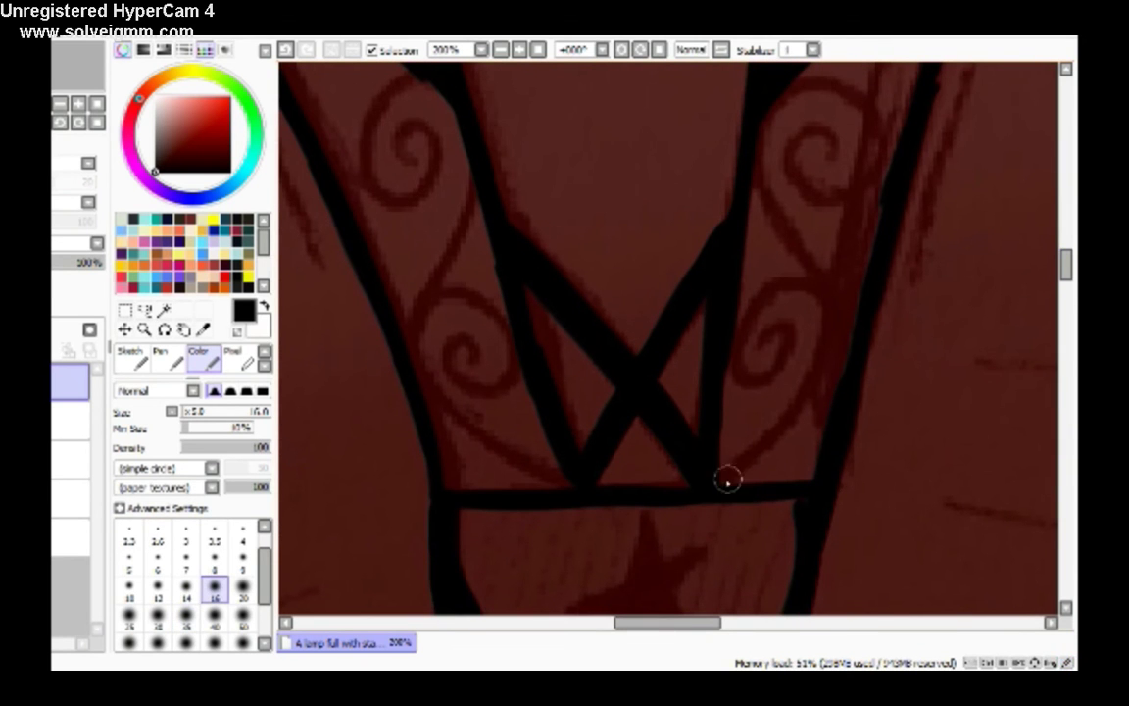
left_click_drag(829, 357, 759, 350)
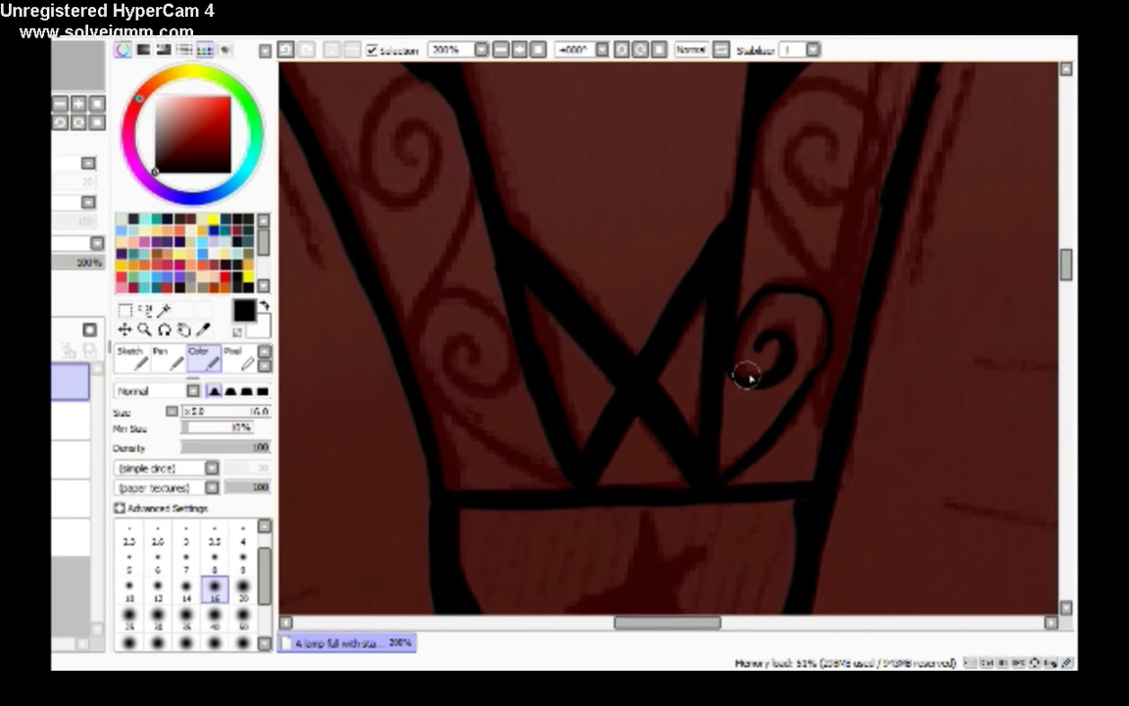
key("Delete")
key("Delete")
key("Delete")
key("Delete")
key("Delete")
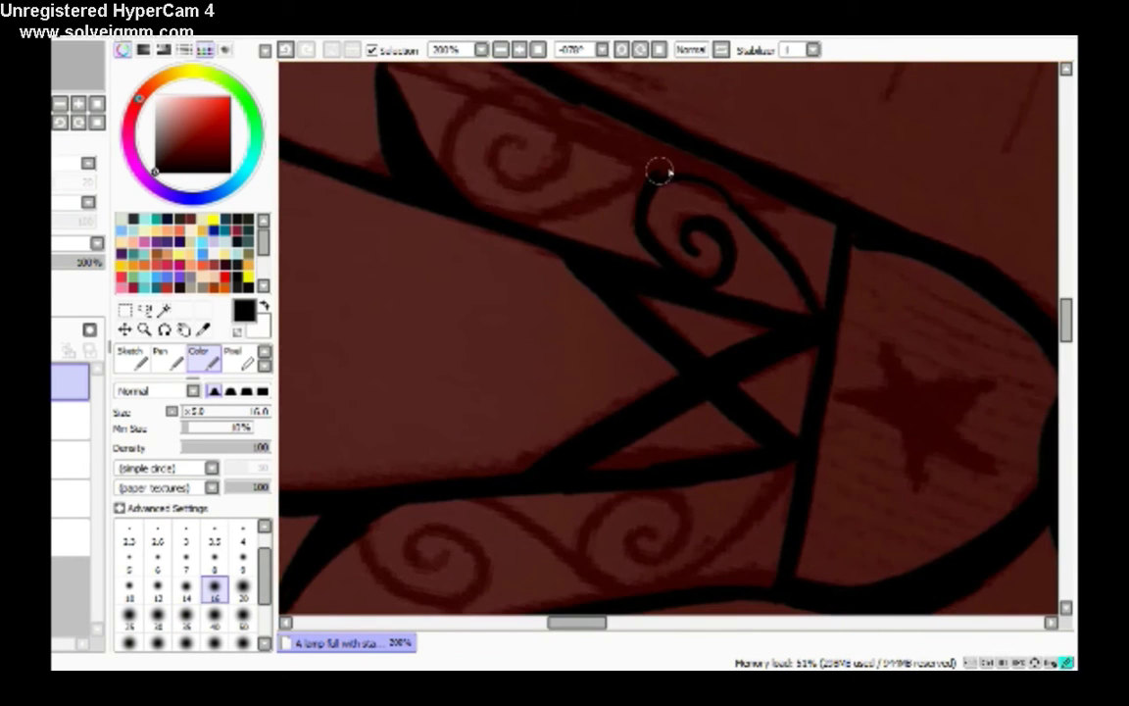
left_click(642, 51)
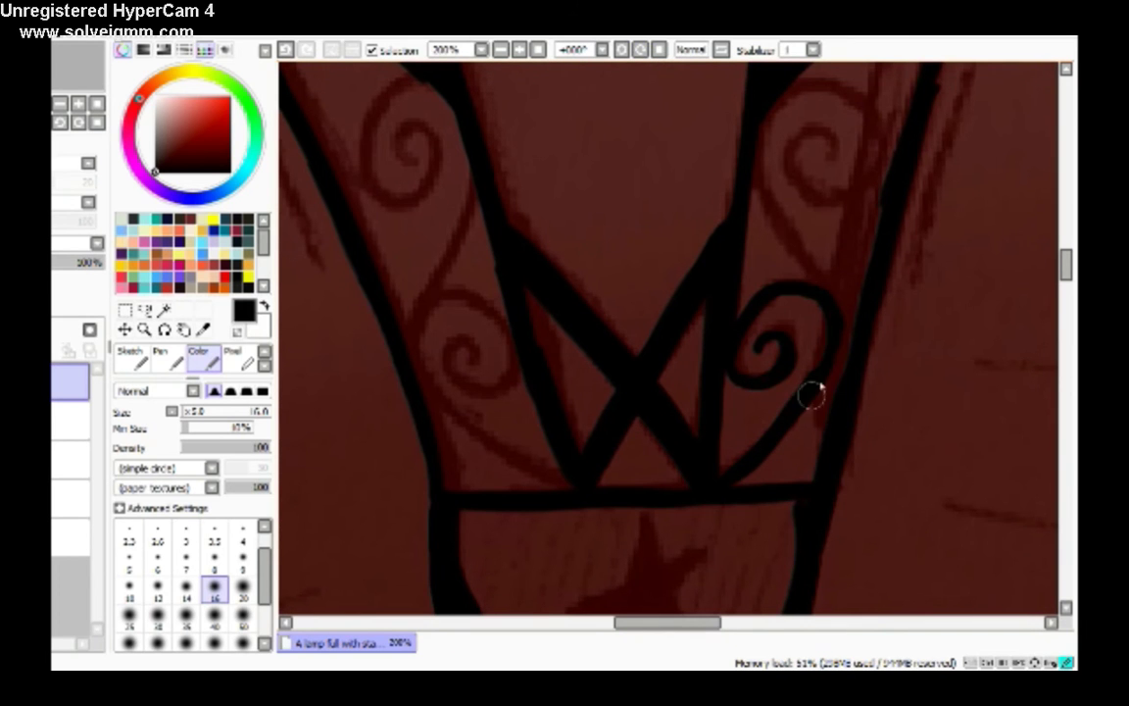
Set the brush size to 30 and ink the stem linking the right panel's inner post to its lower spiral.
key("End")
key("End")
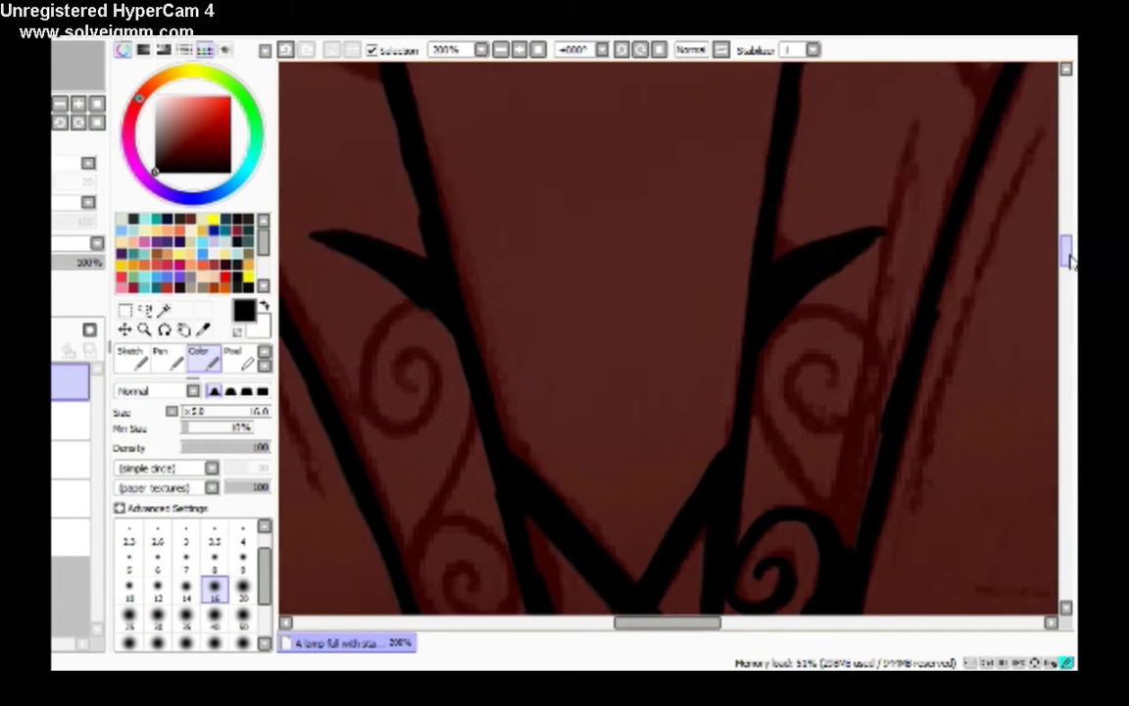
key("bracketright")
key("bracketright")
key("bracketright")
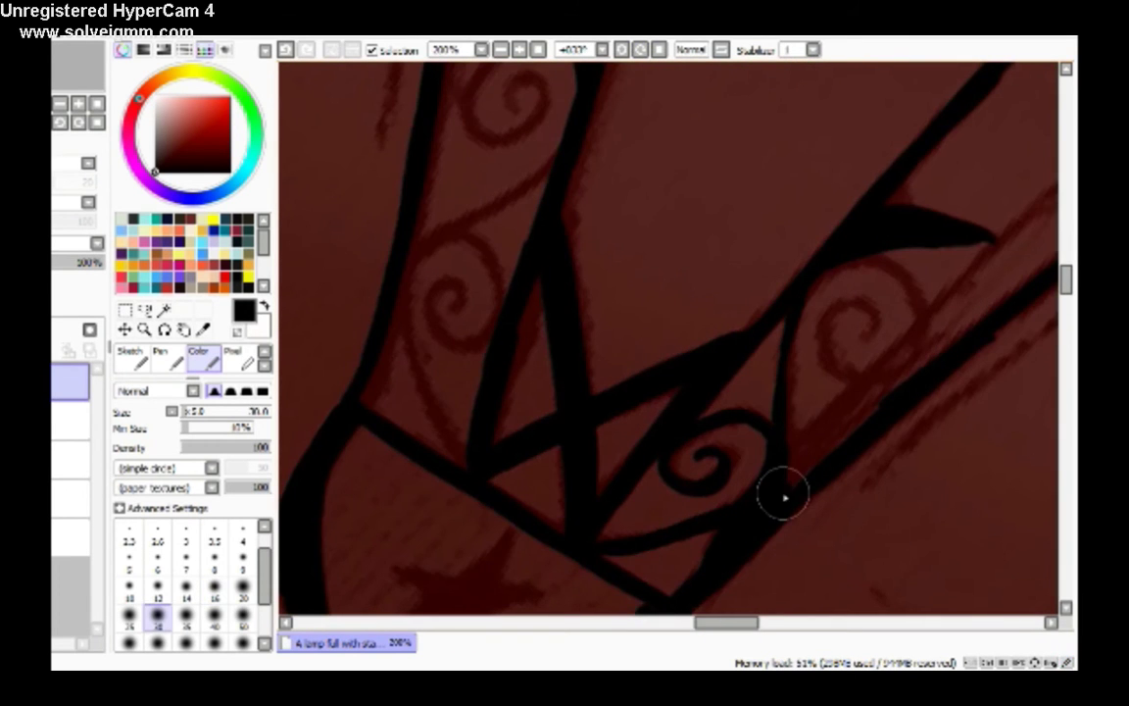
key("Delete")
key("Delete")
key("Delete")
key("Delete")
key("Delete")
Ink the upper spiral in the lamp's right side panel, curling it inward from the stem.
key("ctrl+plus")
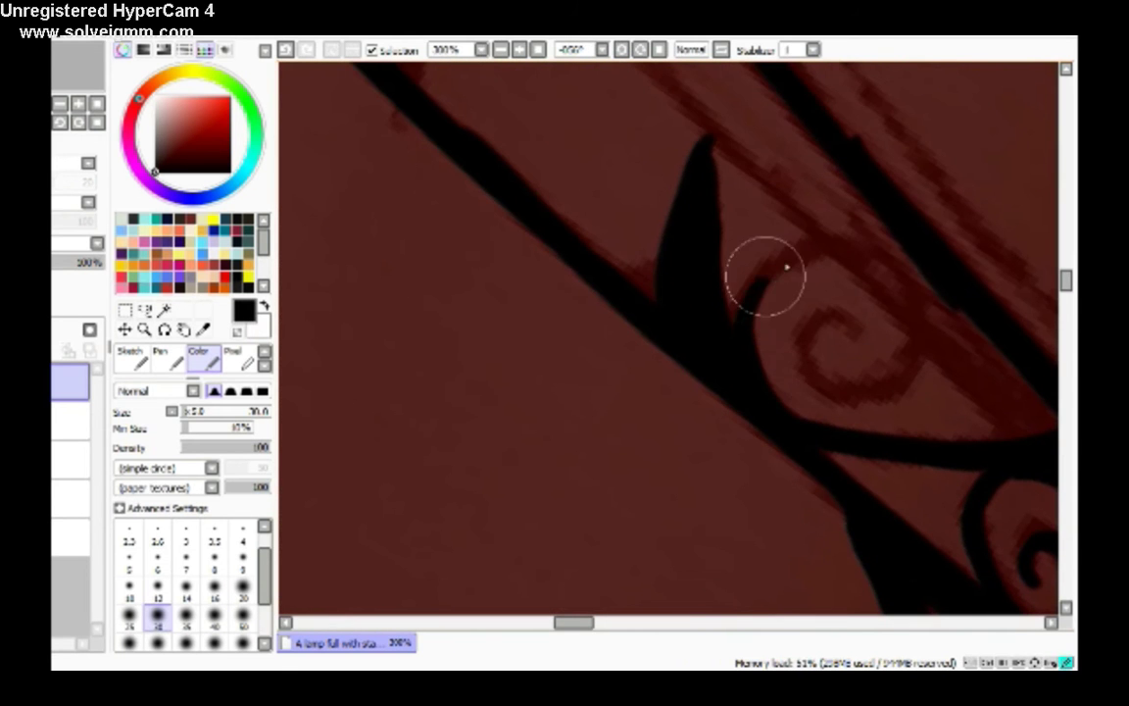
key("Delete")
key("Delete")
key("Delete")
key("Delete")
key("Delete")
key("Delete")
mouse_move(637, 212)
left_mouse_down()
mouse_move(651, 133)
mouse_move(794, 147)
mouse_move(740, 208)
mouse_move(782, 151)
mouse_move(723, 156)
left_mouse_up()
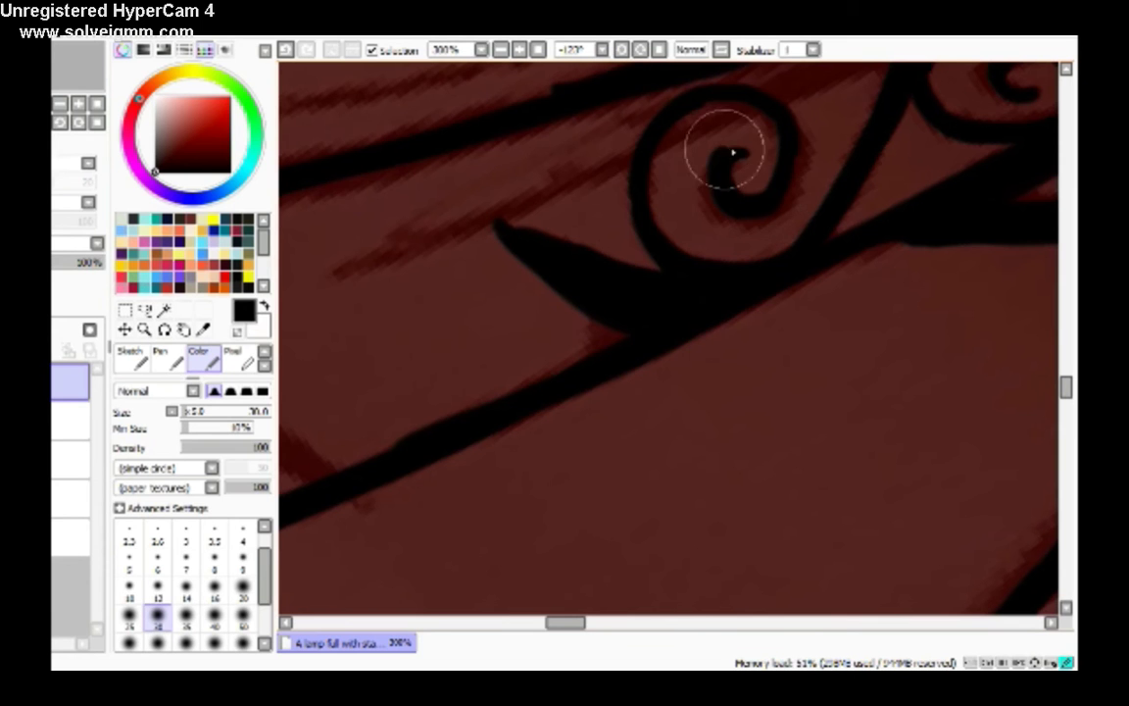
Reduce the brush to size 14 and finally 16, and ink the curved brace at the foot of the lamp's left side panel.
key("bracketleft")
key("bracketleft")
key("bracketleft")
key("bracketleft")
left_click_drag(1067, 397, 1068, 385)
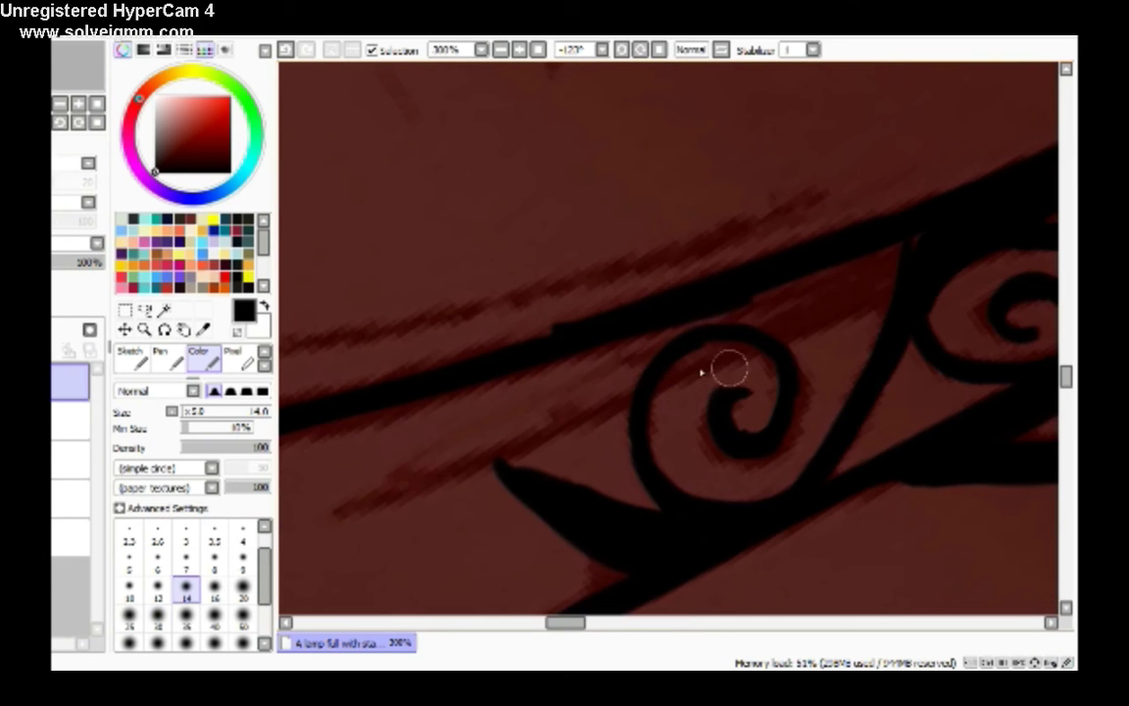
key("Home")
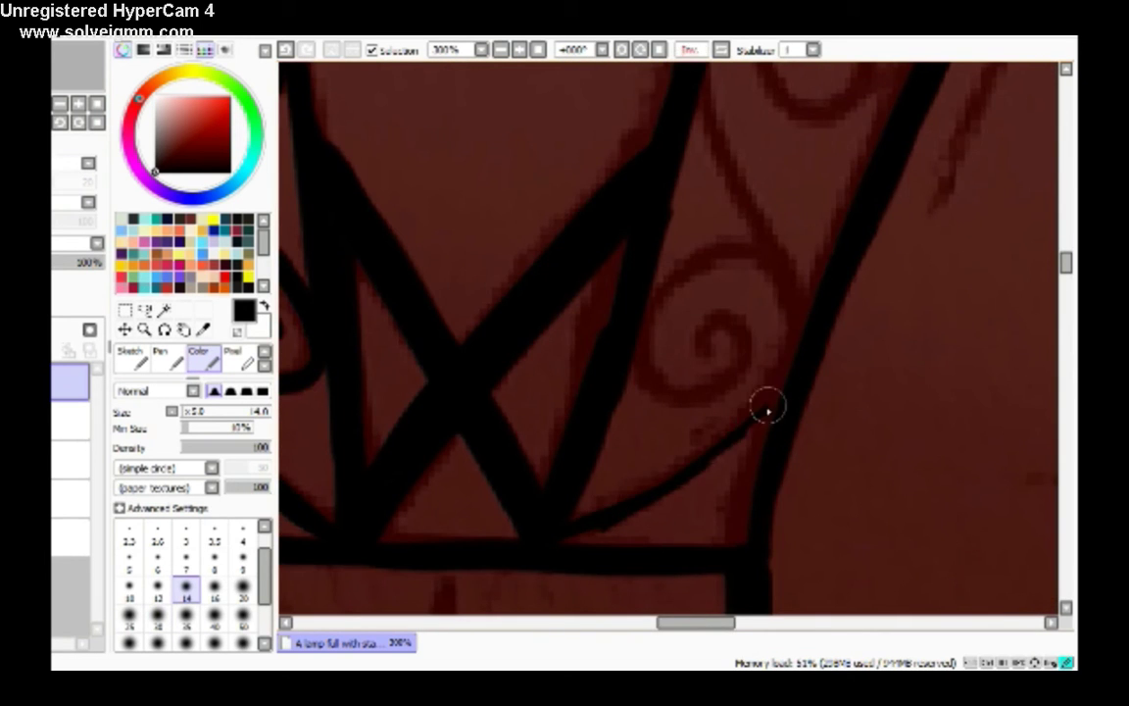
left_click(216, 594)
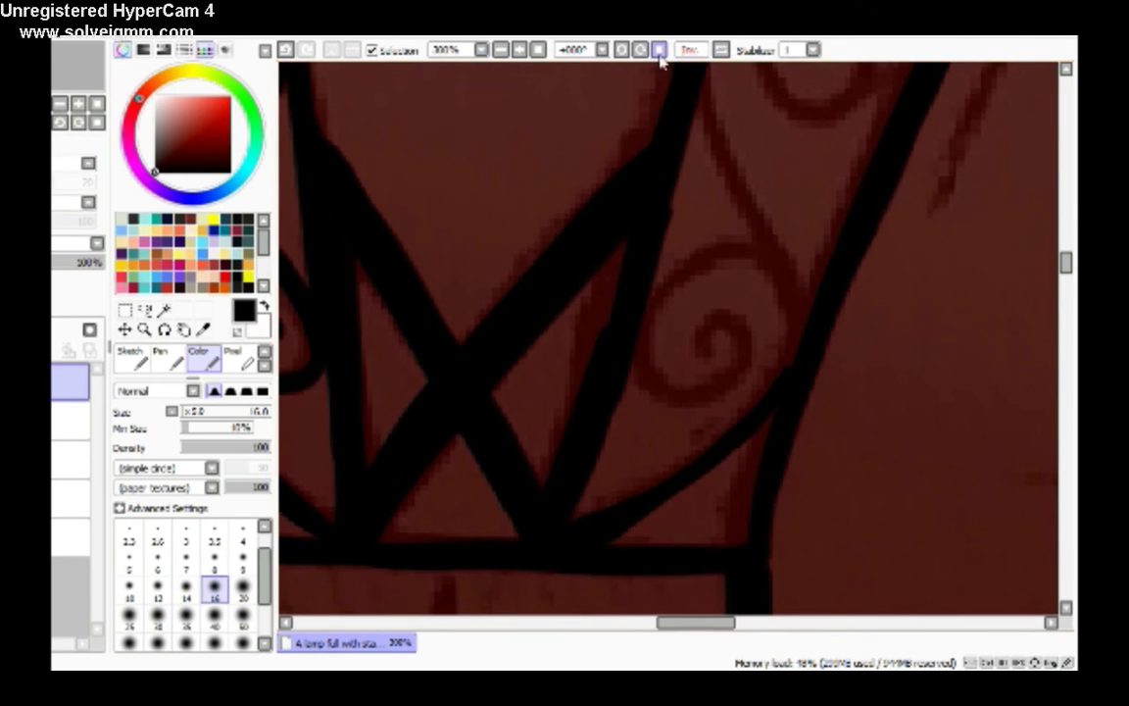
Ink the curved stem linking the inner and outer posts of the lamp's left side panel.
key("End")
key("End")
key("End")
mouse_move(561, 358)
left_mouse_down()
mouse_move(591, 264)
mouse_move(580, 283)
mouse_move(575, 265)
mouse_move(596, 243)
mouse_move(847, 116)
left_mouse_up()
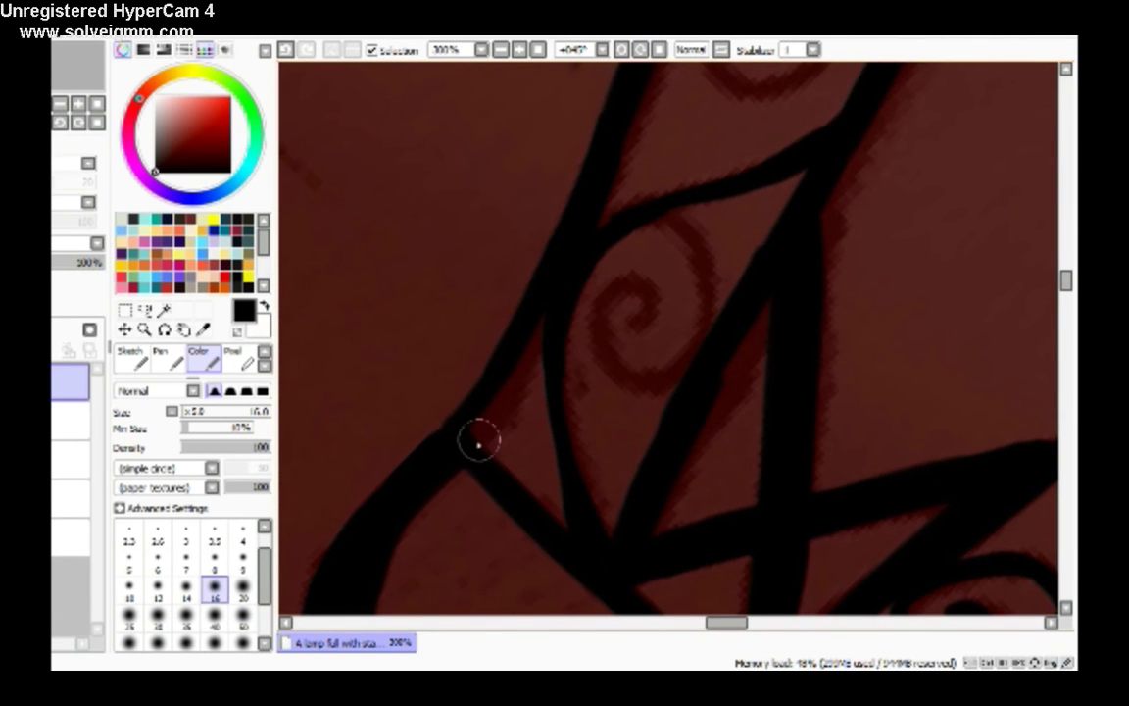
Ink the lower spiral in the lamp's left side panel, curling it inward from the outer post.
key("Delete")
key("Delete")
key("Delete")
left_click_drag(610, 449, 615, 368)
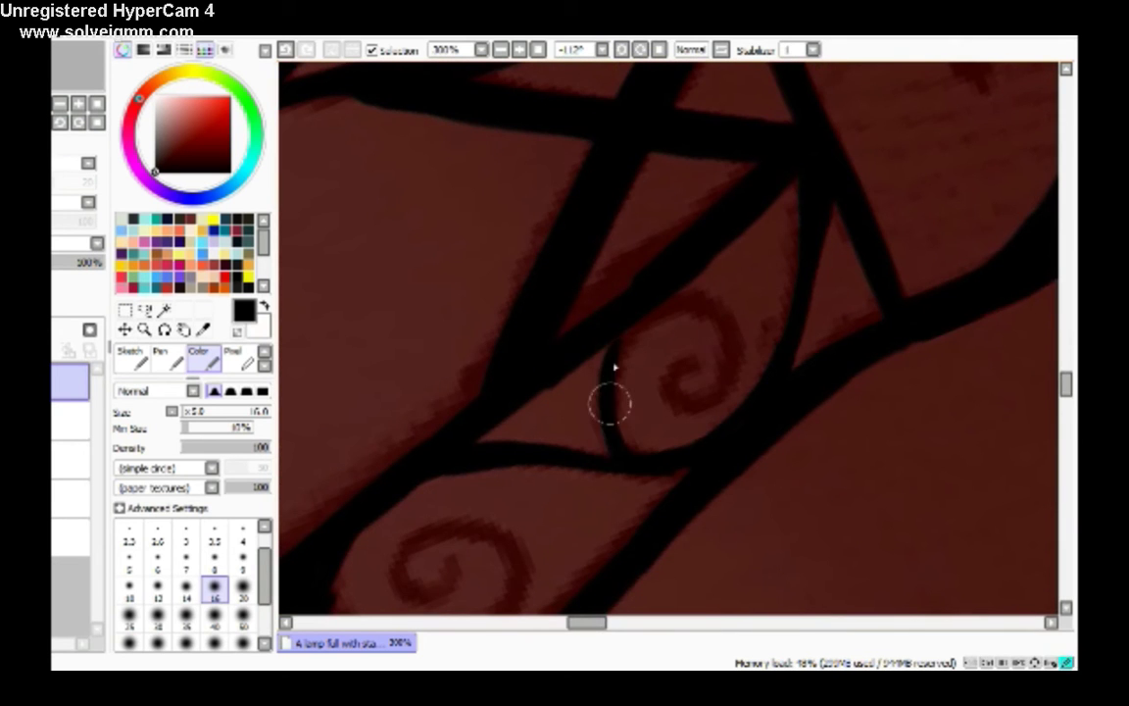
key("Delete")
key("Delete")
key("Delete")
key("Delete")
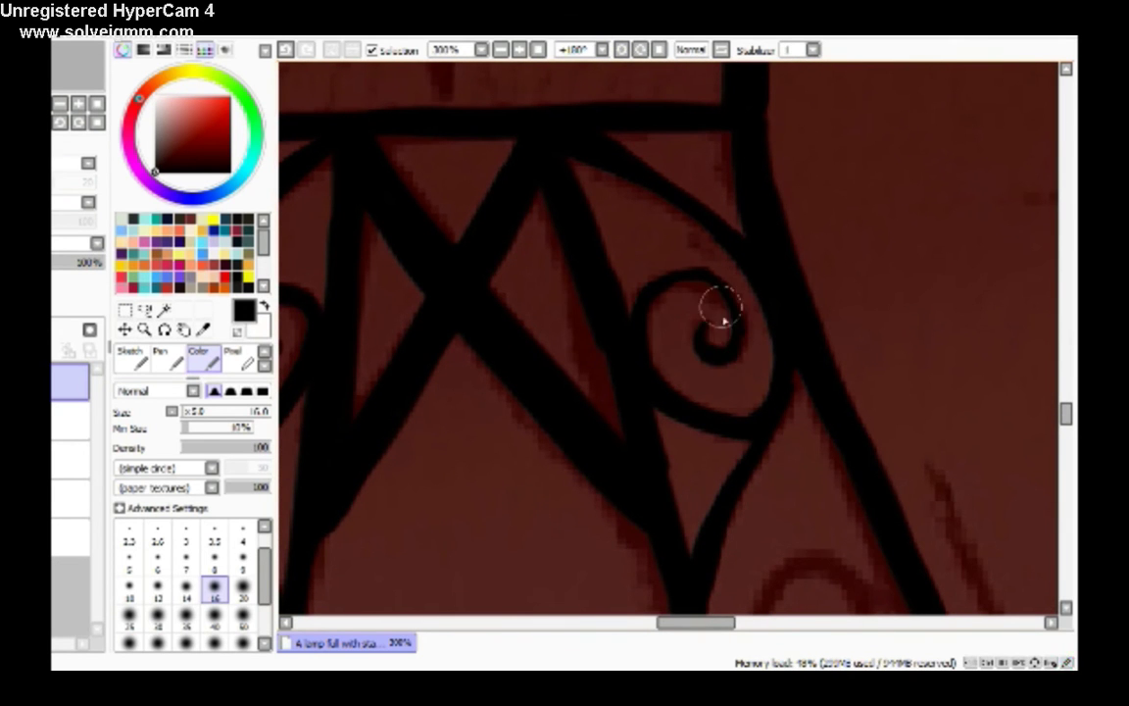
Ink the outer arc of the upper spiral in the lamp's left side panel.
left_click(660, 50)
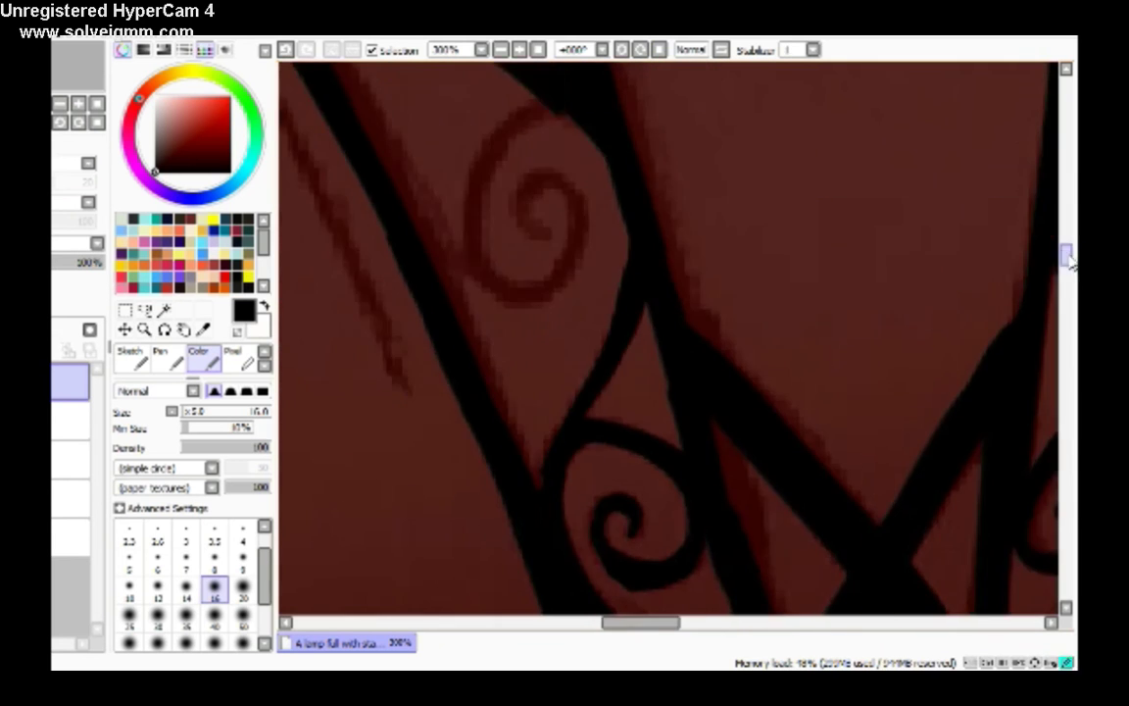
left_click(640, 50)
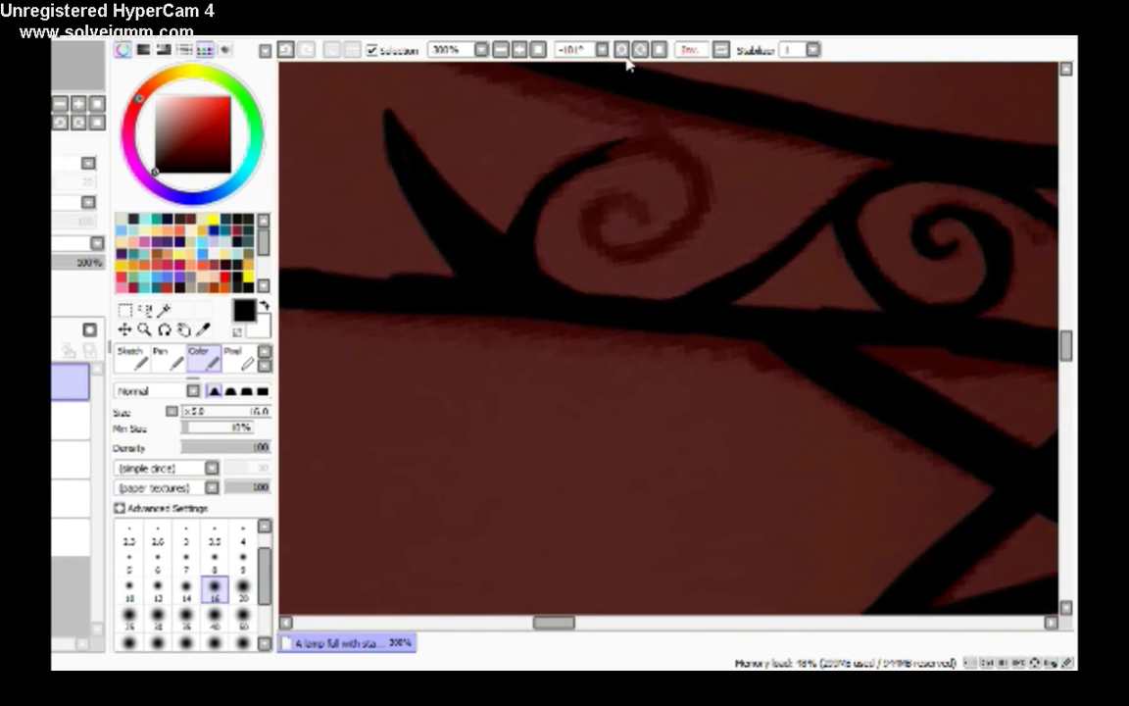
key("Delete")
key("Delete")
key("Delete")
key("Delete")
key("Delete")
key("Delete")
key("Delete")
key("Delete")
key("Delete")
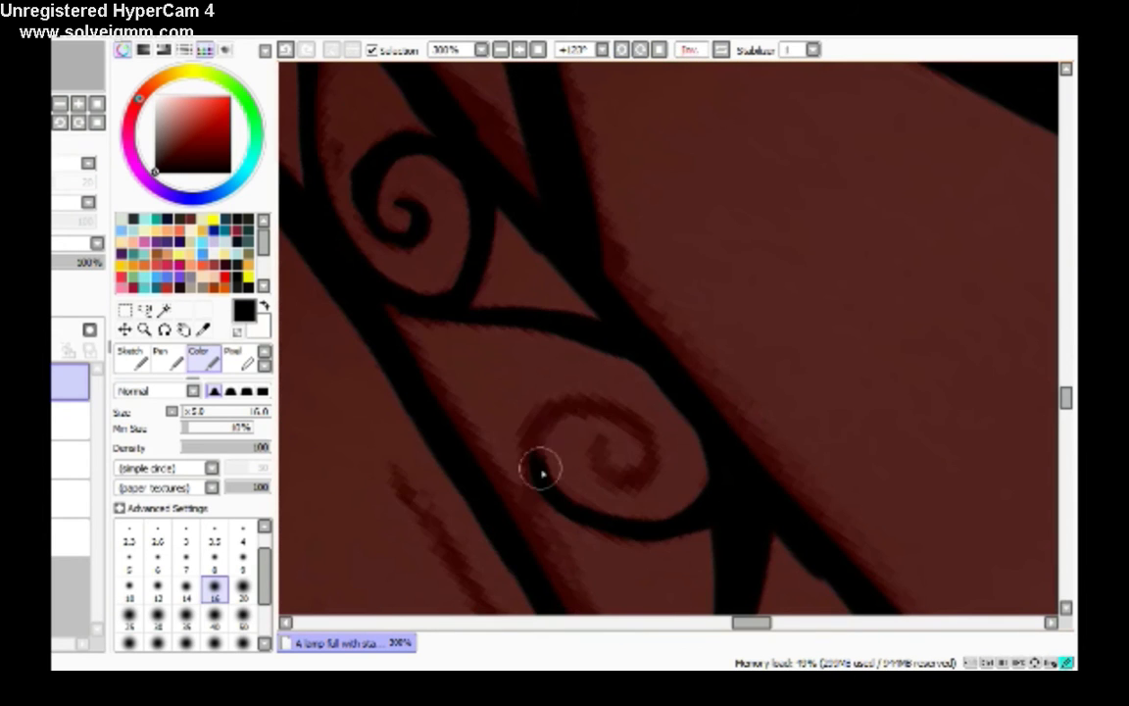
Curl the left panel's upper spiral inward to its centre and thicken its line.
key("Delete")
key("Delete")
key("Delete")
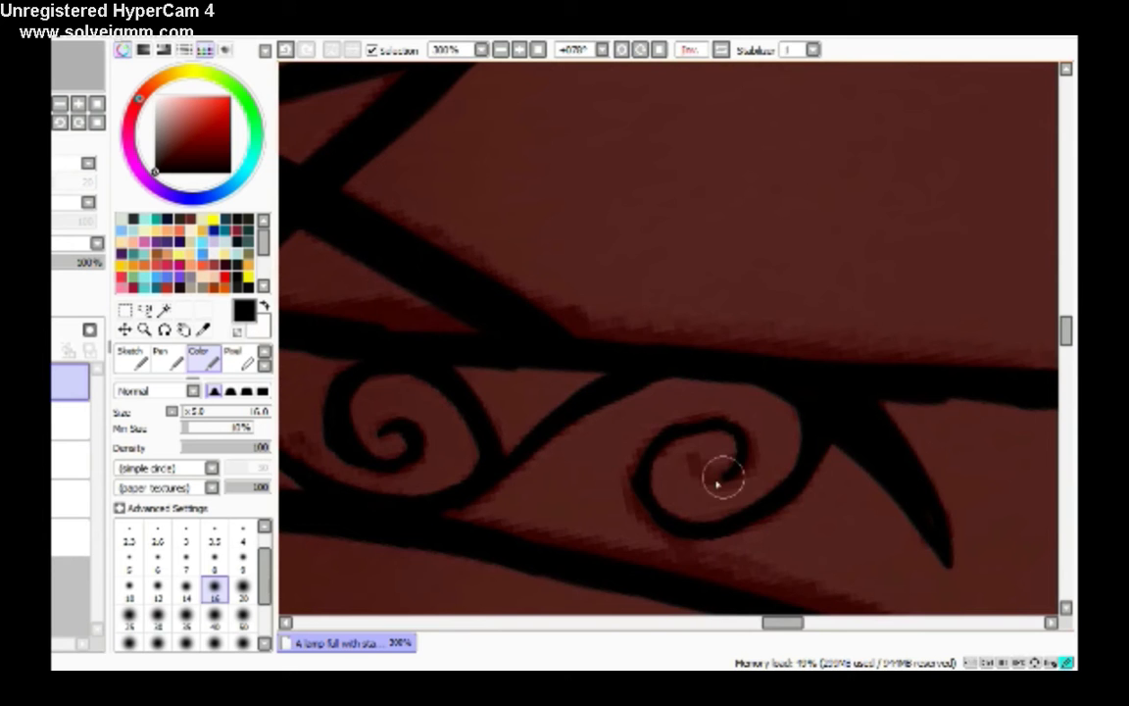
key("Delete")
key("Delete")
key("Delete")
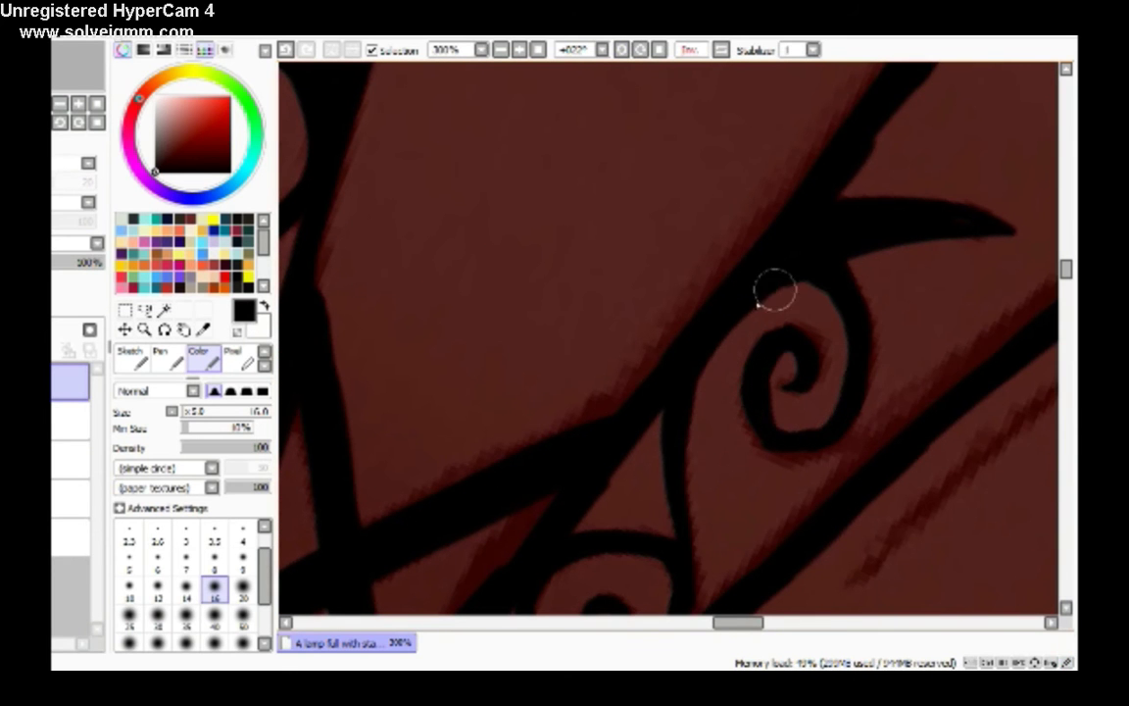
Set the brush size to 20 and ink the two crossed braces under the roof's left corner.
left_click(660, 50)
key("Delete")
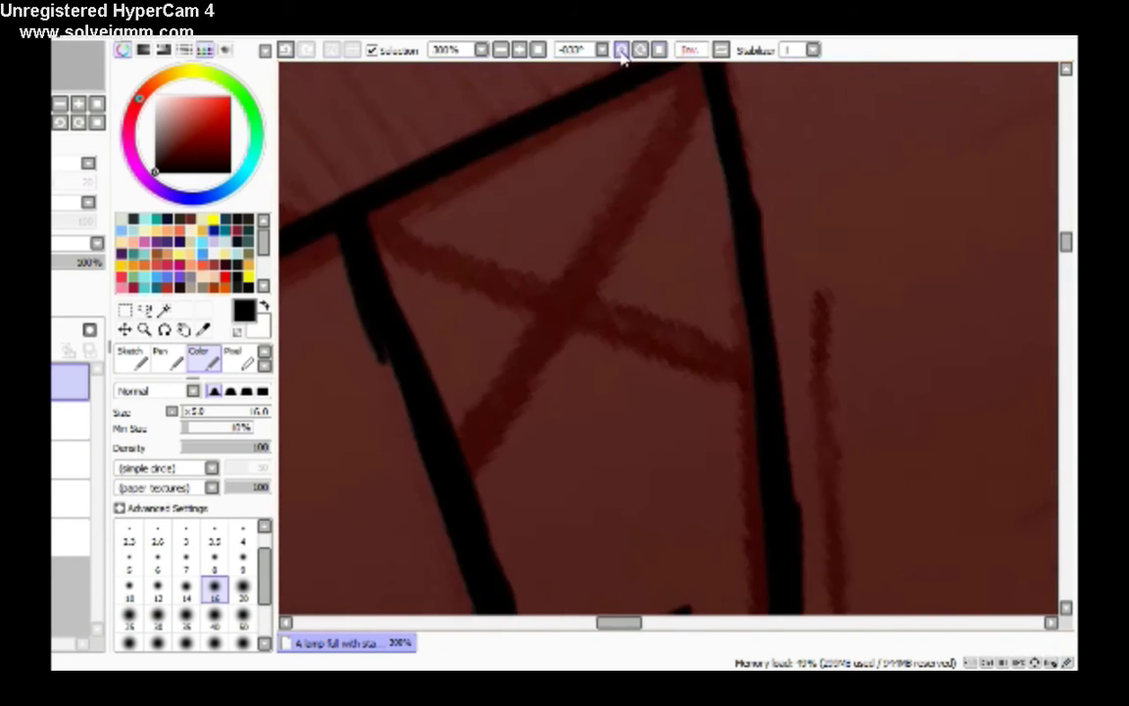
key("Delete")
mouse_move(392, 401)
left_mouse_down()
mouse_move(524, 348)
mouse_move(673, 214)
mouse_move(608, 201)
mouse_move(470, 380)
left_mouse_up()
key("bracketright")
key("End")
key("End")
left_click_drag(397, 412, 500, 362)
mouse_move(436, 382)
left_mouse_down()
mouse_move(717, 256)
mouse_move(519, 331)
mouse_move(758, 221)
mouse_move(799, 218)
left_mouse_up()
left_click(727, 54)
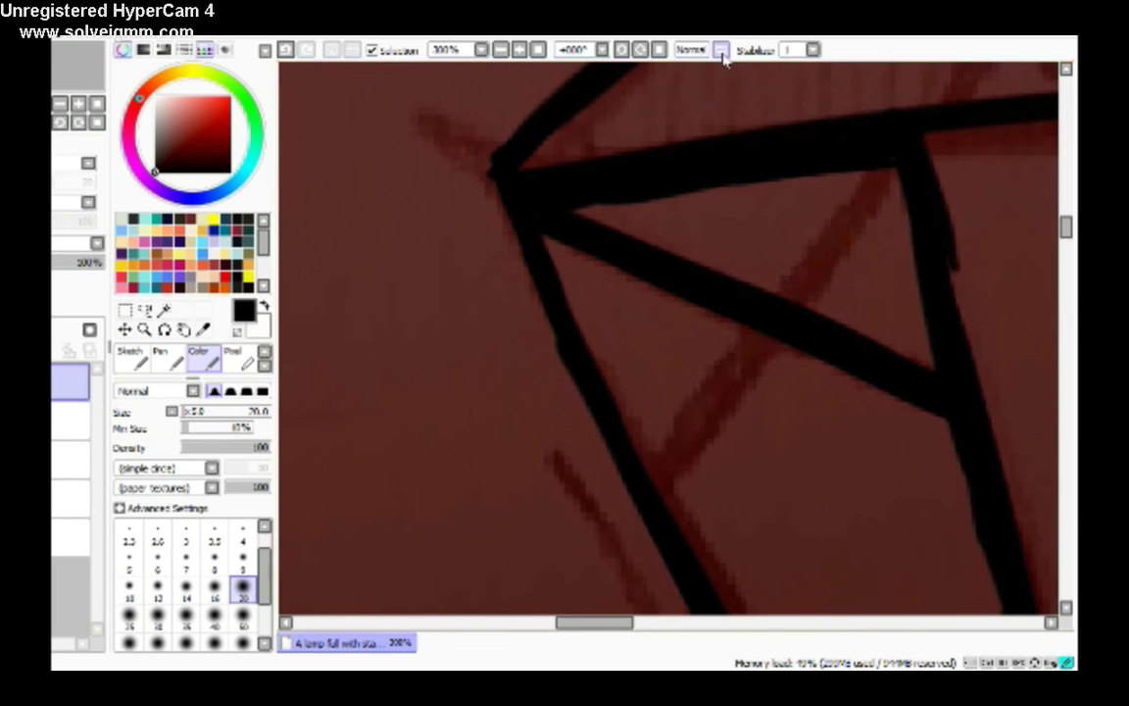
mouse_move(719, 365)
left_mouse_down()
mouse_move(900, 172)
mouse_move(664, 490)
left_mouse_up()
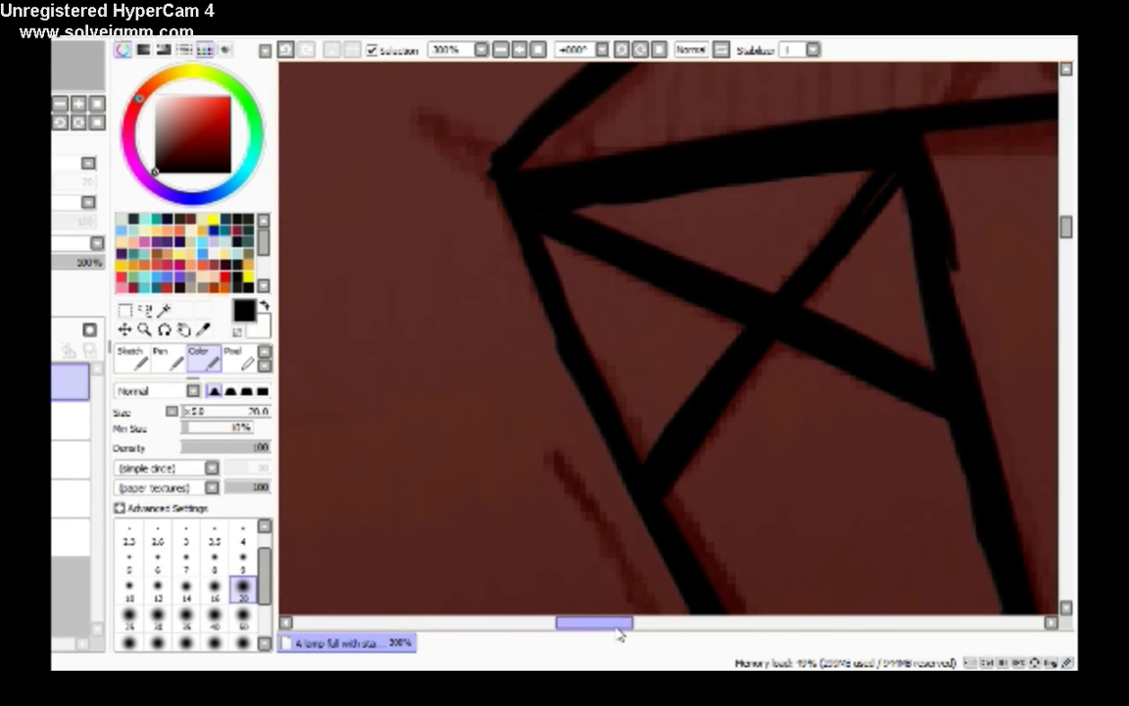
Set the brush size to 35 and thicken the roof's lower edge near its right corner.
key("Delete")
key("Delete")
key("Delete")
left_click(186, 614)
mouse_move(314, 387)
left_mouse_down()
mouse_move(529, 229)
mouse_move(628, 108)
left_mouse_up()
scroll(1008, 214, "down", 2)
mouse_move(516, 446)
left_mouse_down()
mouse_move(538, 398)
mouse_move(521, 517)
left_mouse_up()
Set the brush size to 20 and ink the two crossed braces under the roof's right corner.
left_click(244, 586)
mouse_move(578, 276)
left_mouse_down()
mouse_move(541, 387)
mouse_move(559, 385)
mouse_move(625, 138)
mouse_move(688, 75)
left_mouse_up()
key("h")
left_click(659, 49)
left_click_drag(554, 397, 661, 370)
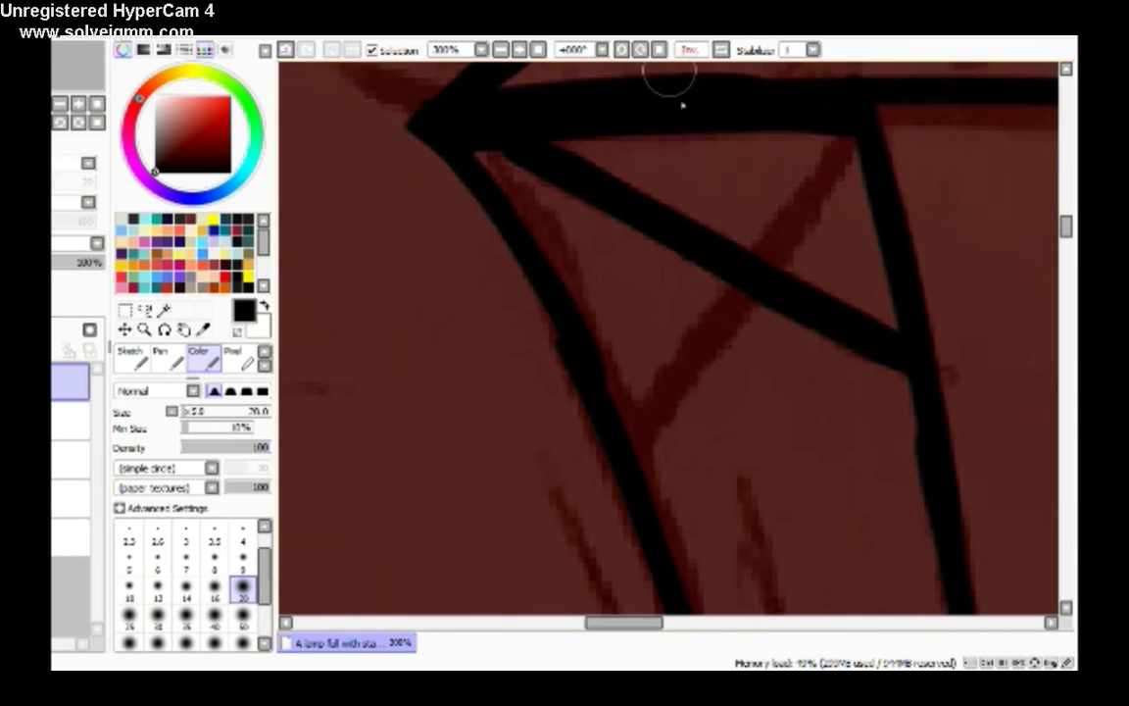
mouse_move(588, 353)
left_mouse_down()
mouse_move(644, 449)
mouse_move(849, 139)
left_mouse_up()
left_click_drag(588, 402, 677, 348)
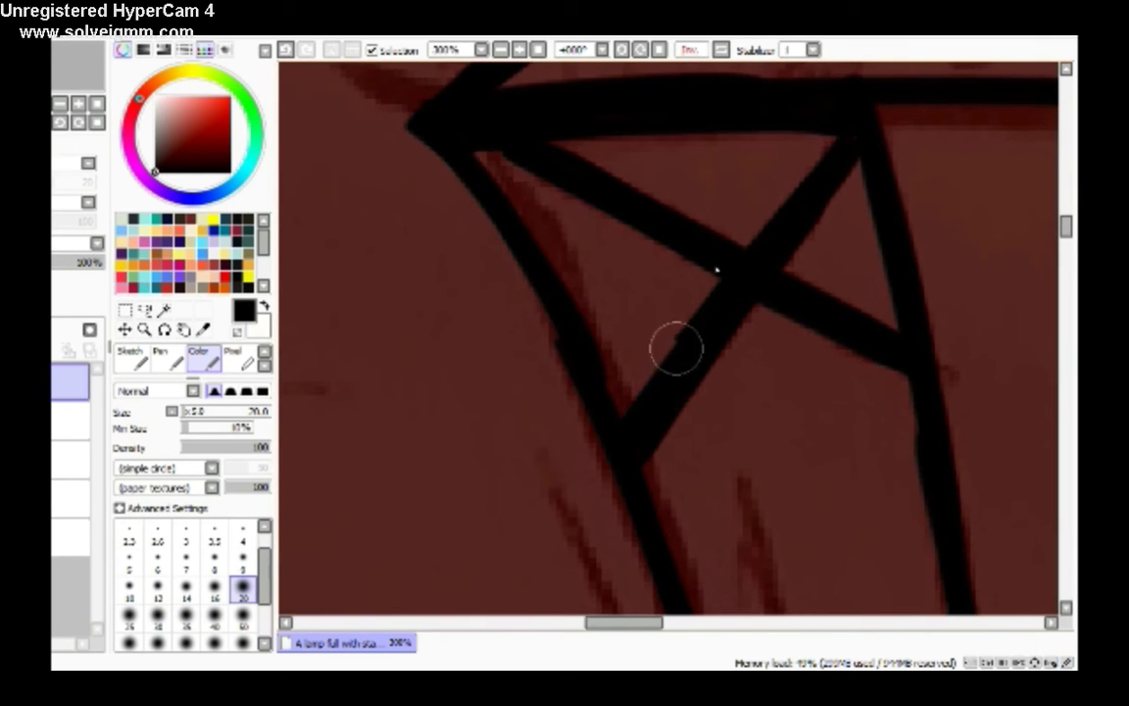
Set the brush size to 35 and thicken the roof's lower edge between the lamp's inner posts.
scroll(714, 547, "down", 3)
key("Delete")
scroll(1001, 250, "down", 2)
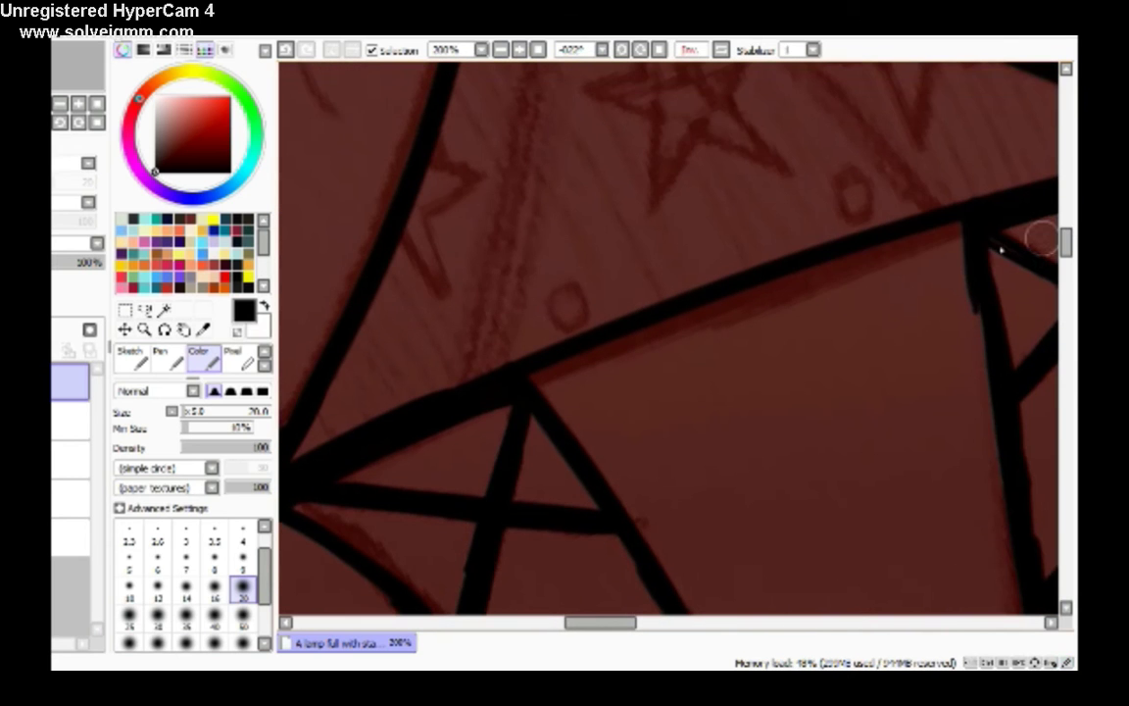
left_click(186, 615)
key("Delete")
scroll(644, 110, "up", 2)
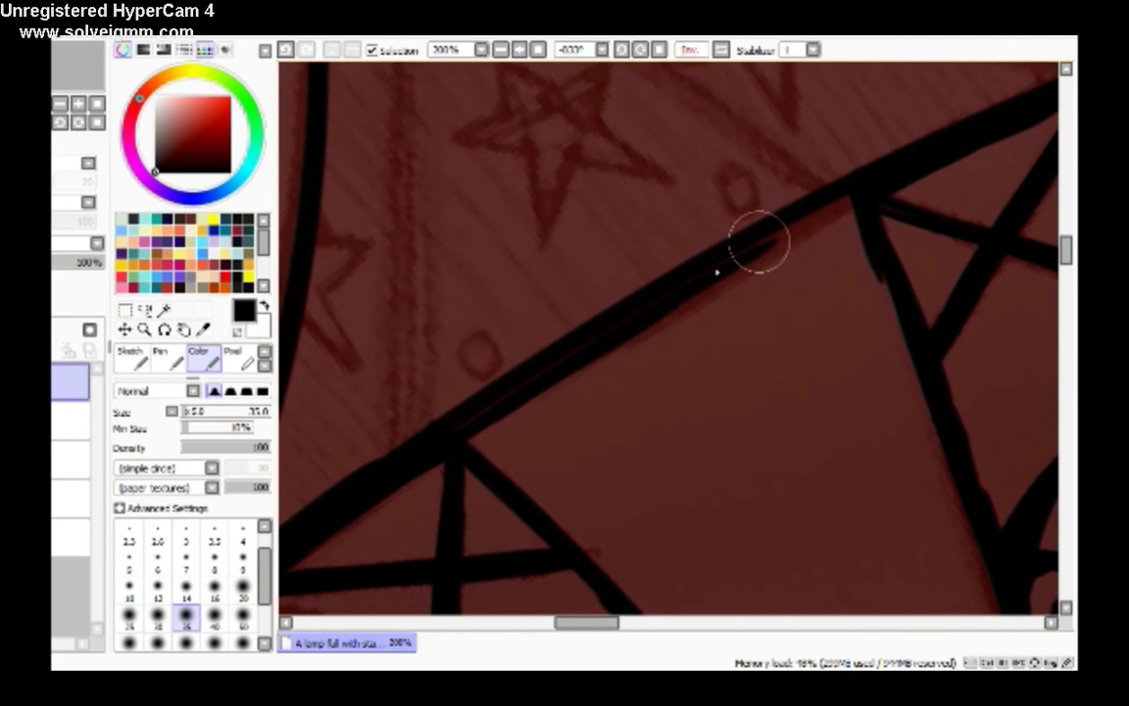
mouse_move(867, 208)
left_mouse_down()
mouse_move(793, 238)
mouse_move(464, 431)
left_mouse_up()
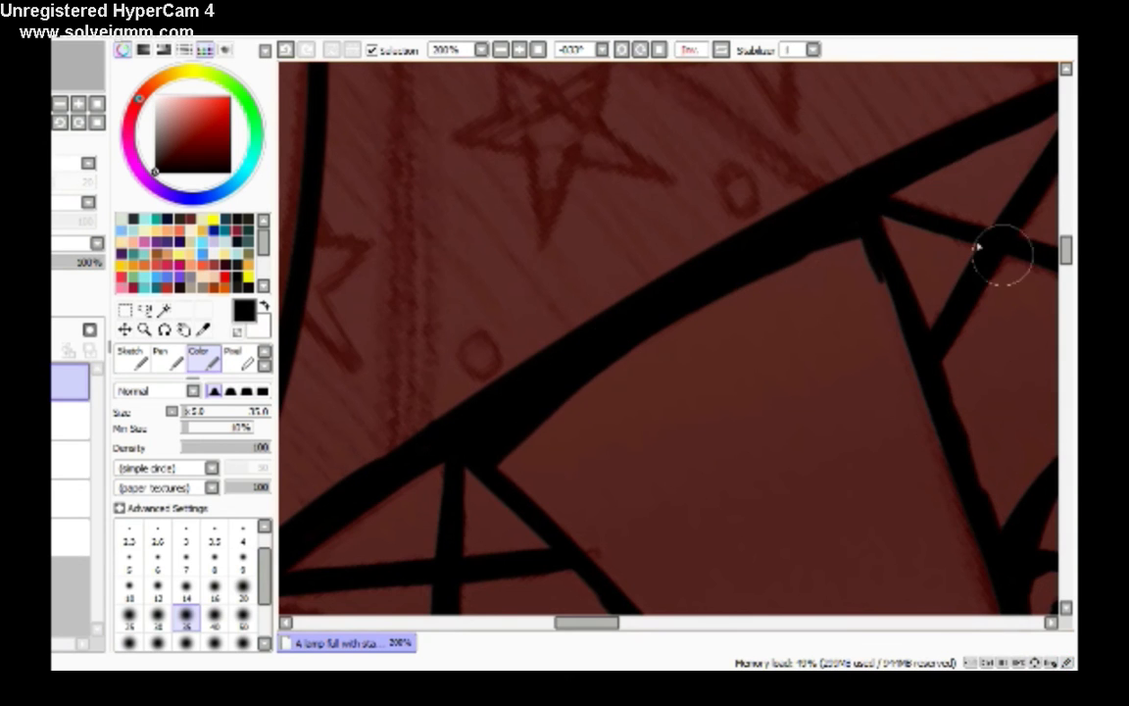
Set the brush size to 16 and ink the roof's left seam from the lower edge up to the peak.
key("Home")
scroll(1068, 214, "up", 3)
key("bracketleft")
key("bracketleft")
key("bracketleft")
key("bracketleft")
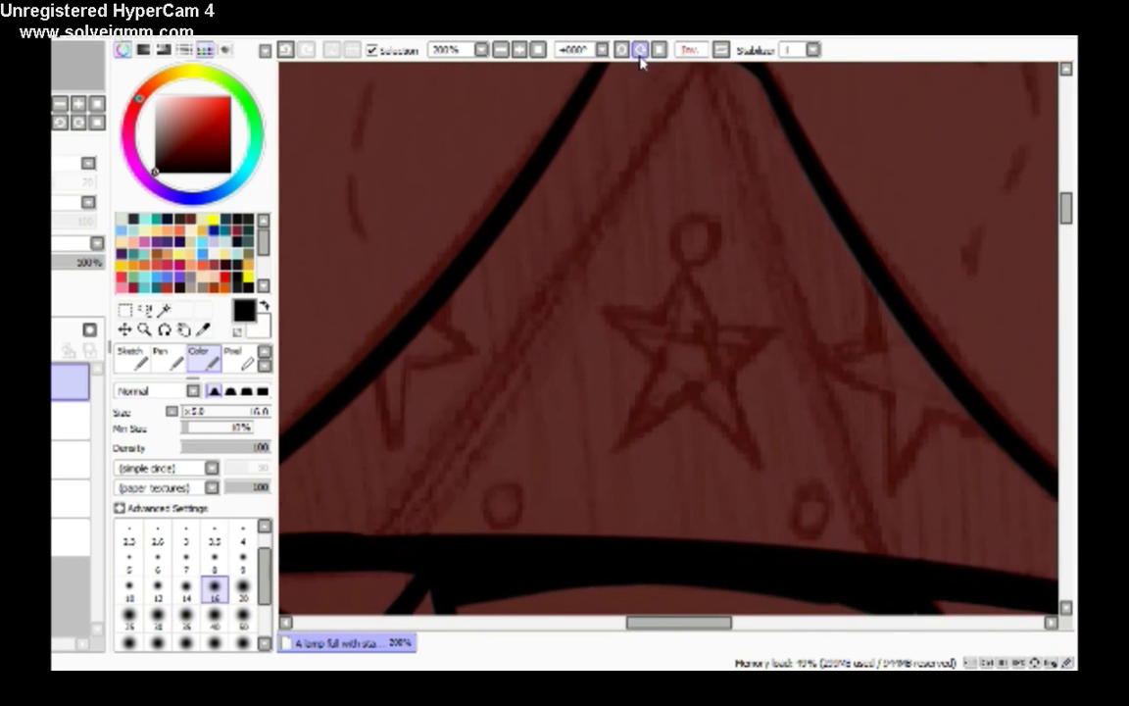
left_click(642, 50)
key("End")
key("End")
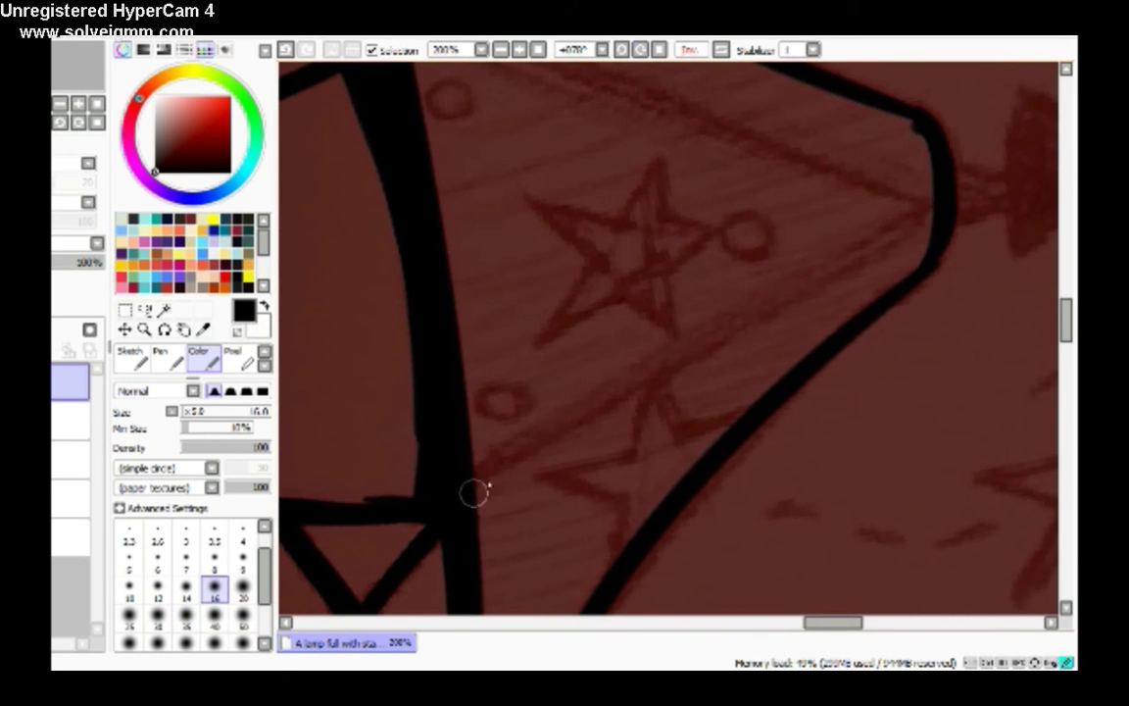
left_click_drag(488, 474, 845, 258)
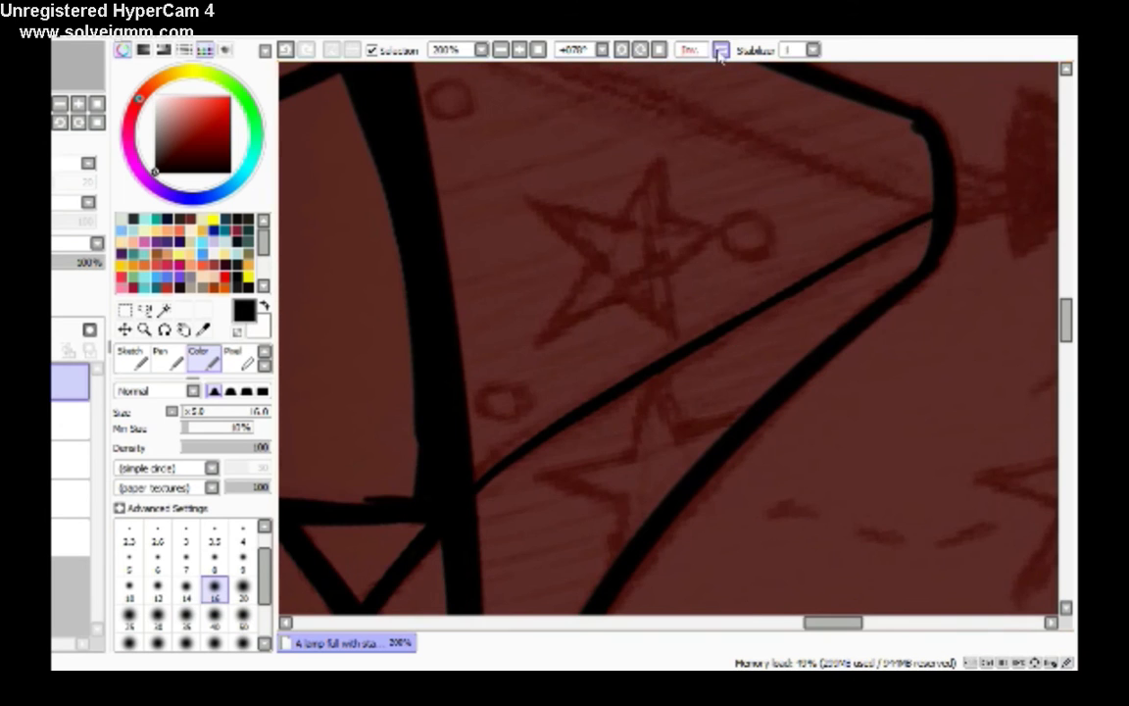
Ink the roof's right seam from the peak to the lower edge and thicken its lower part.
key("Delete")
key("Delete")
key("Delete")
key("Delete")
left_click(641, 50)
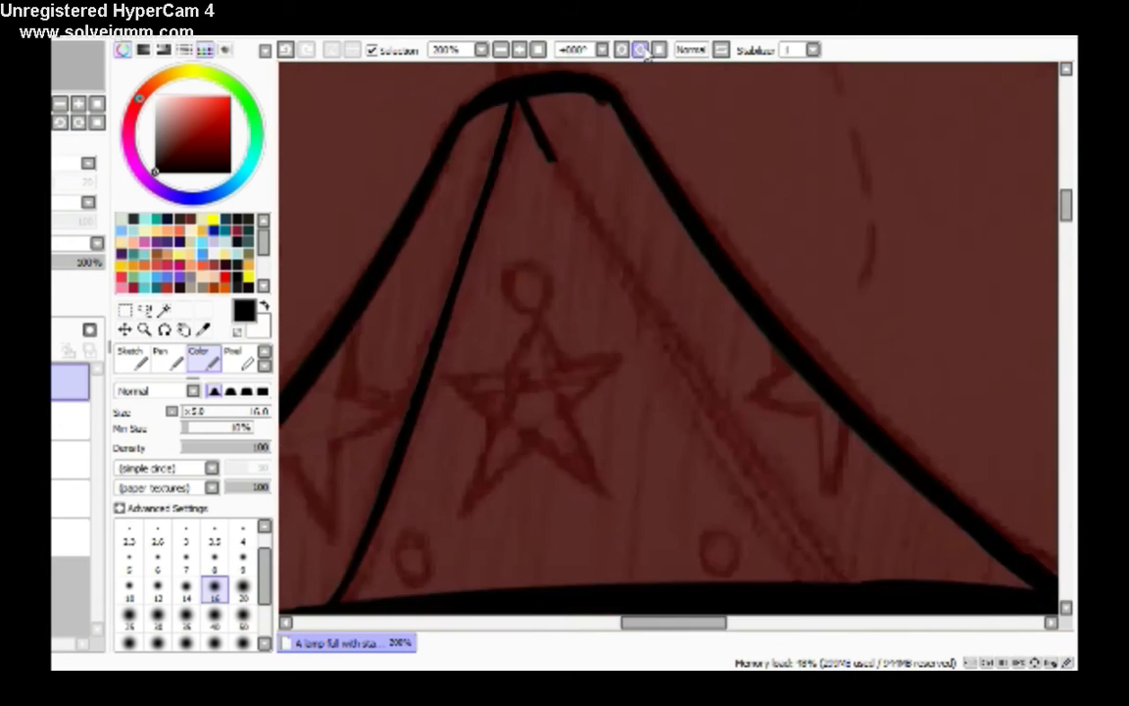
key("End")
key("End")
key("End")
key("End")
mouse_move(464, 537)
left_mouse_down()
mouse_move(461, 557)
mouse_move(526, 478)
mouse_move(872, 152)
left_mouse_up()
left_click_drag(696, 314, 471, 595)
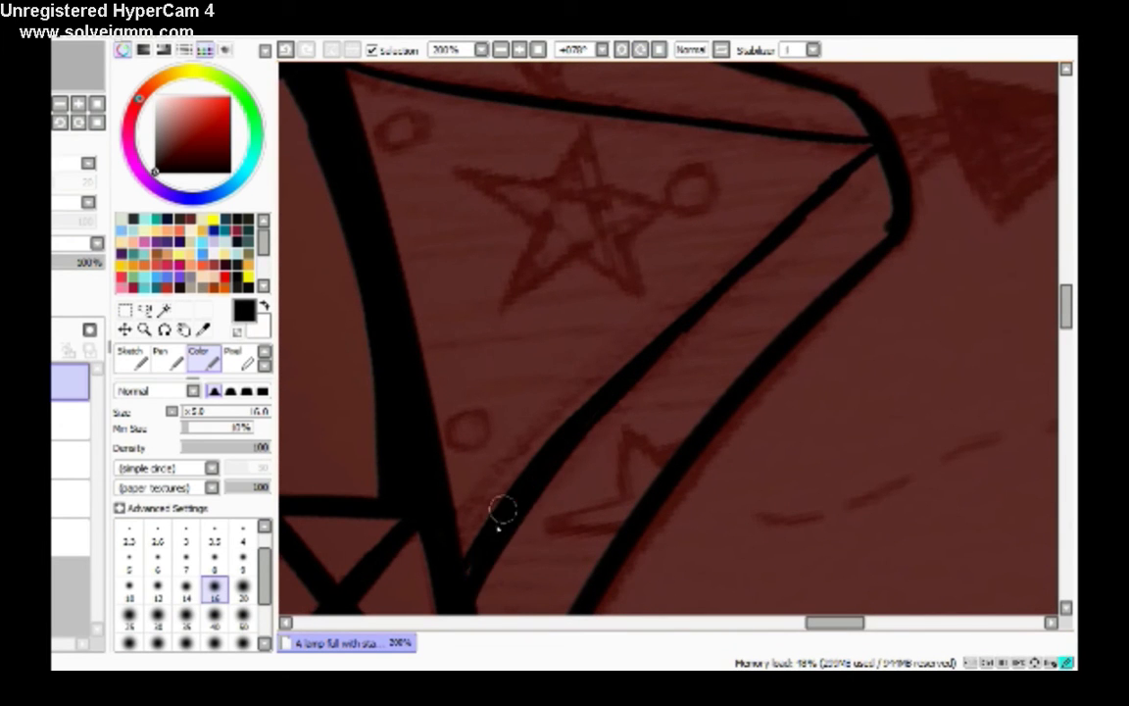
Thicken the lower part of the roof's left seam.
key("Home")
key("End")
key("End")
key("End")
key("End")
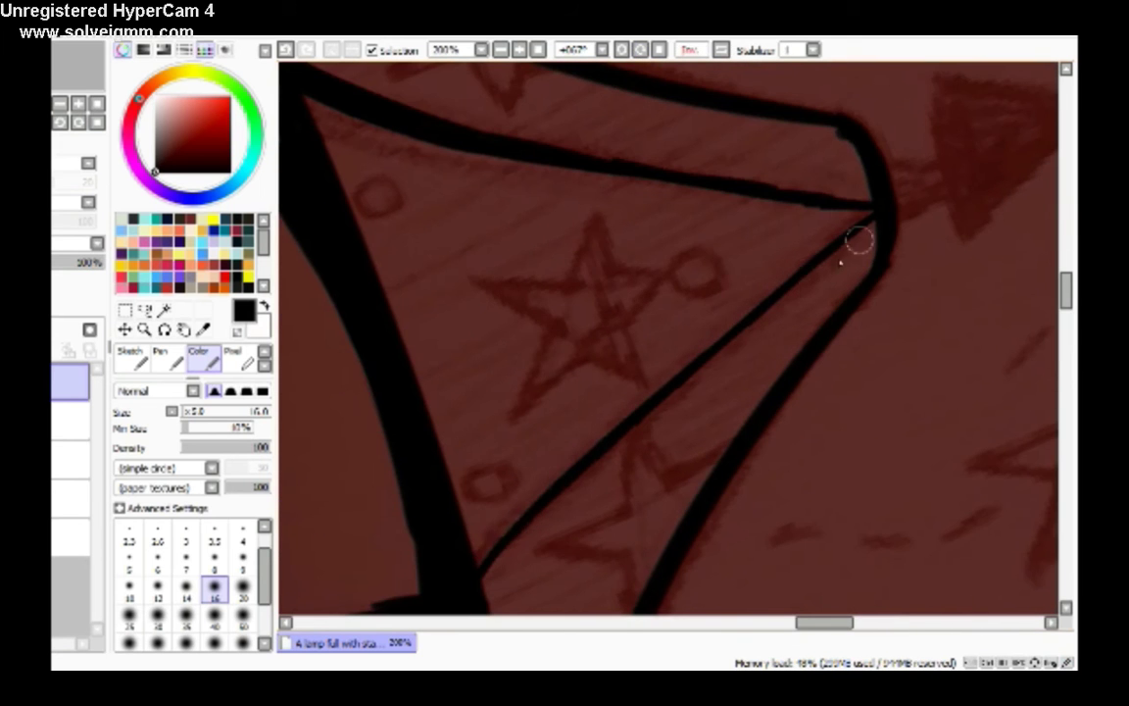
left_click_drag(470, 560, 681, 385)
key("Home")
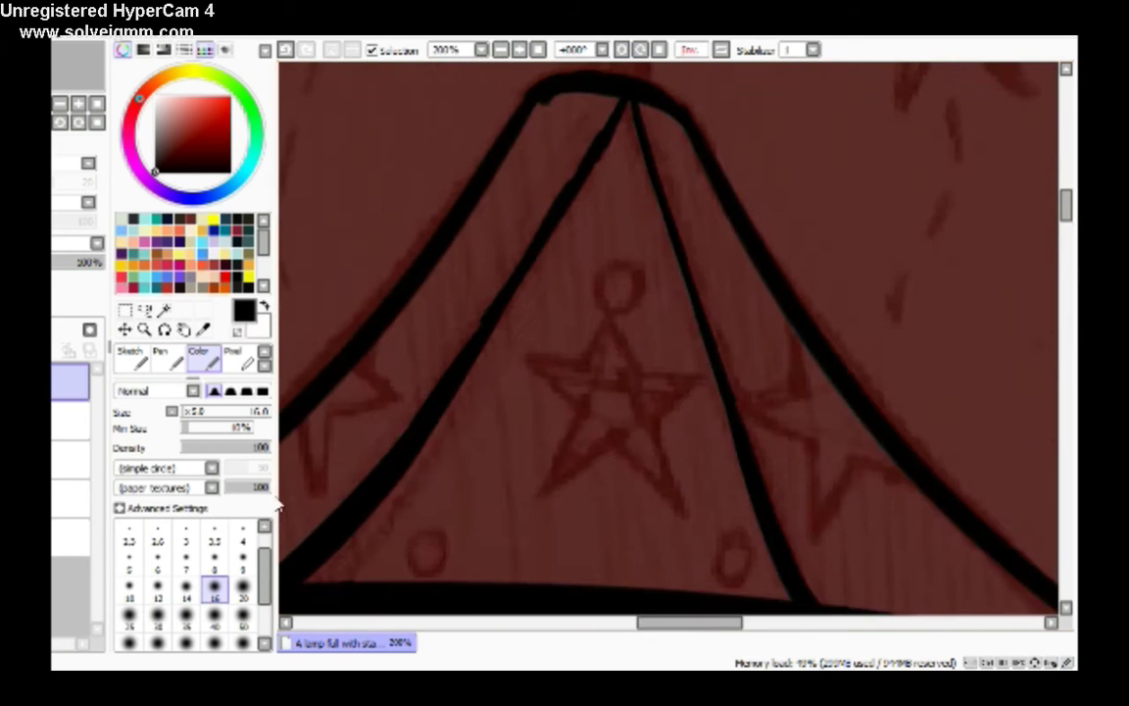
Ink the outline of the five-pointed star in the roof's middle panel.
scroll(580, 262, "up", 1)
key("h")
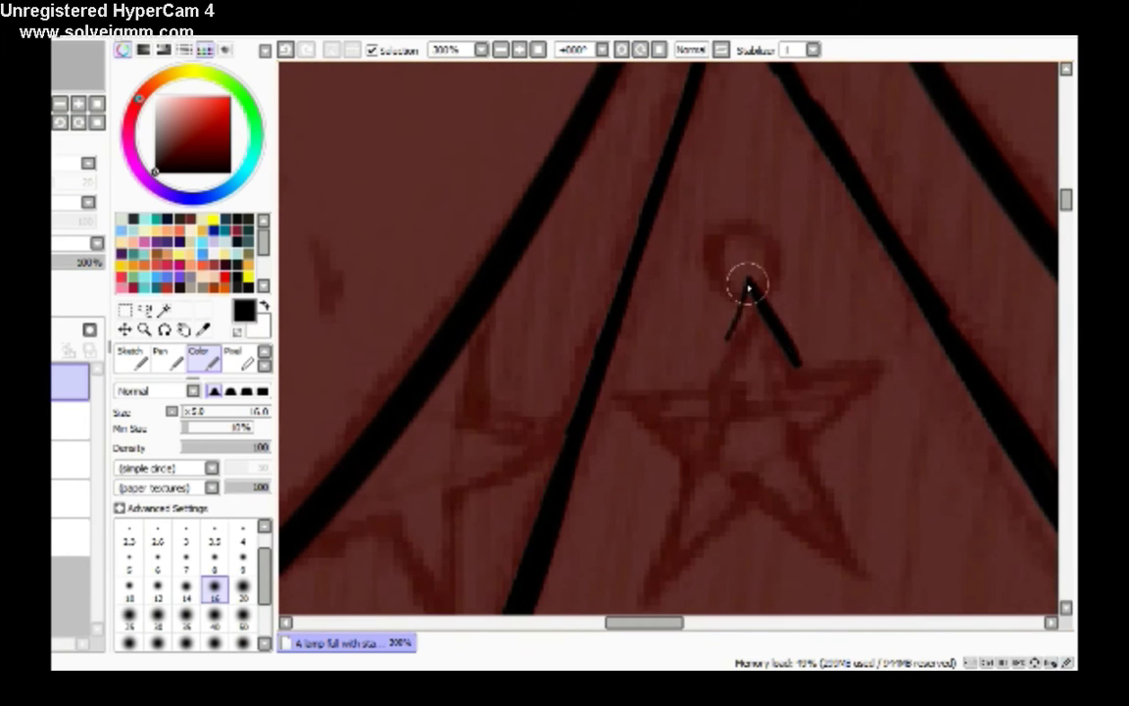
key("Delete")
left_click_drag(838, 386, 873, 312)
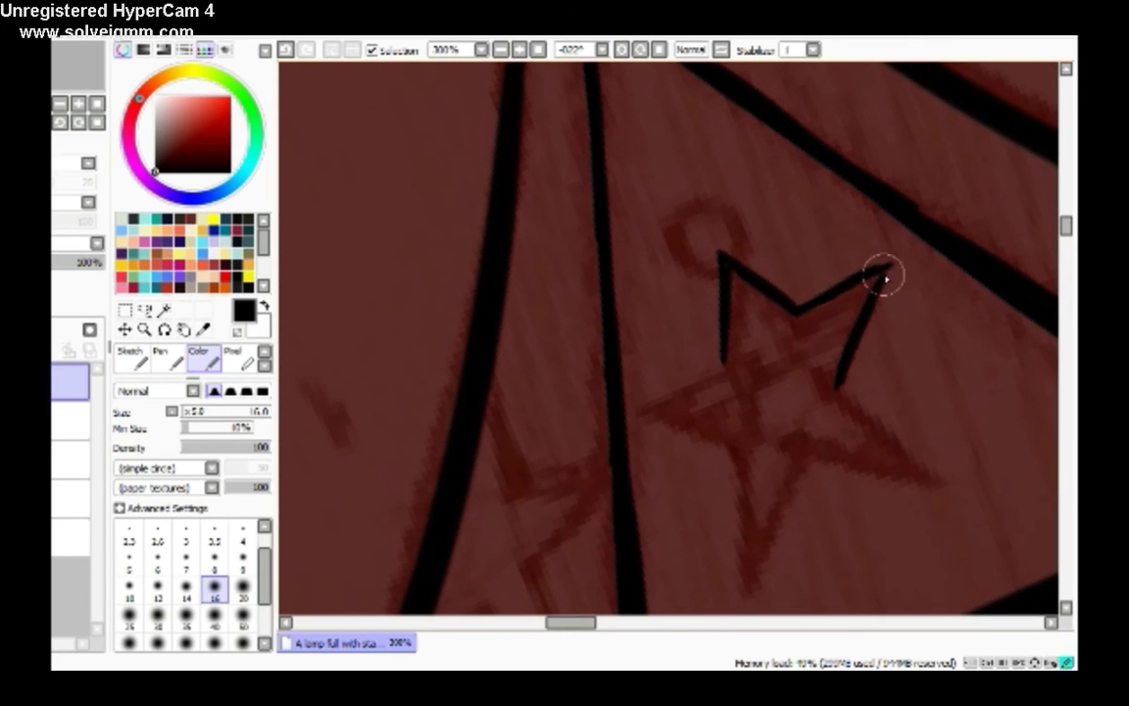
key("End")
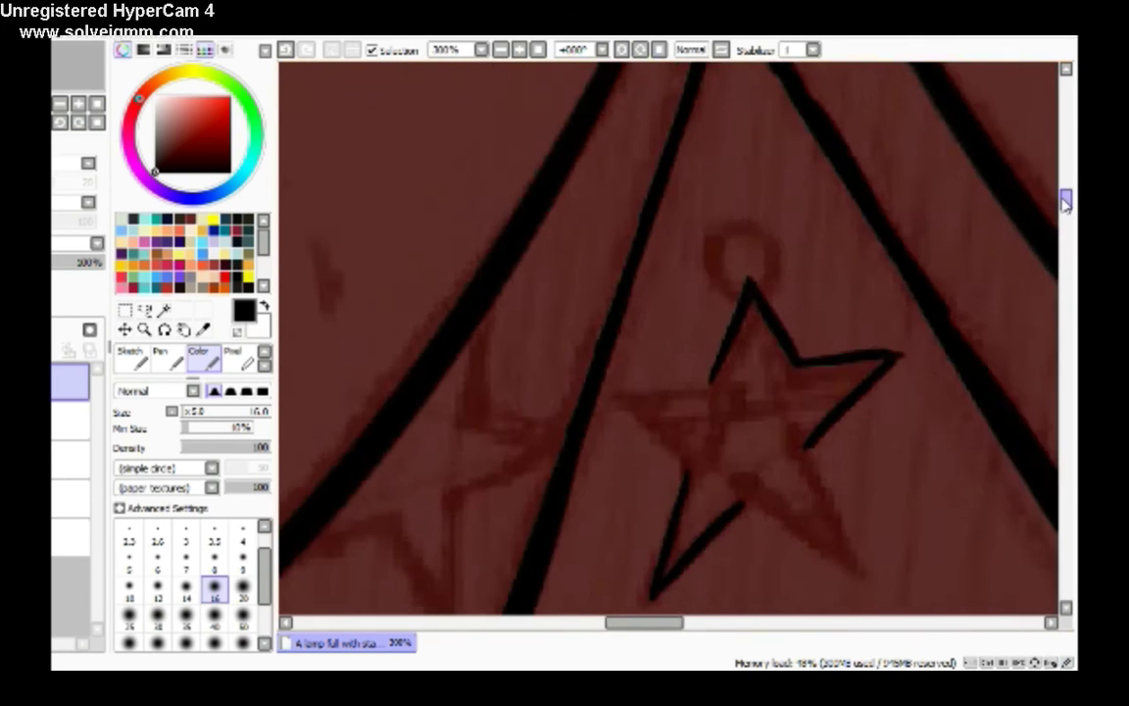
key("End")
key("End")
mouse_move(753, 378)
left_mouse_down()
mouse_move(777, 506)
mouse_move(828, 383)
left_mouse_up()
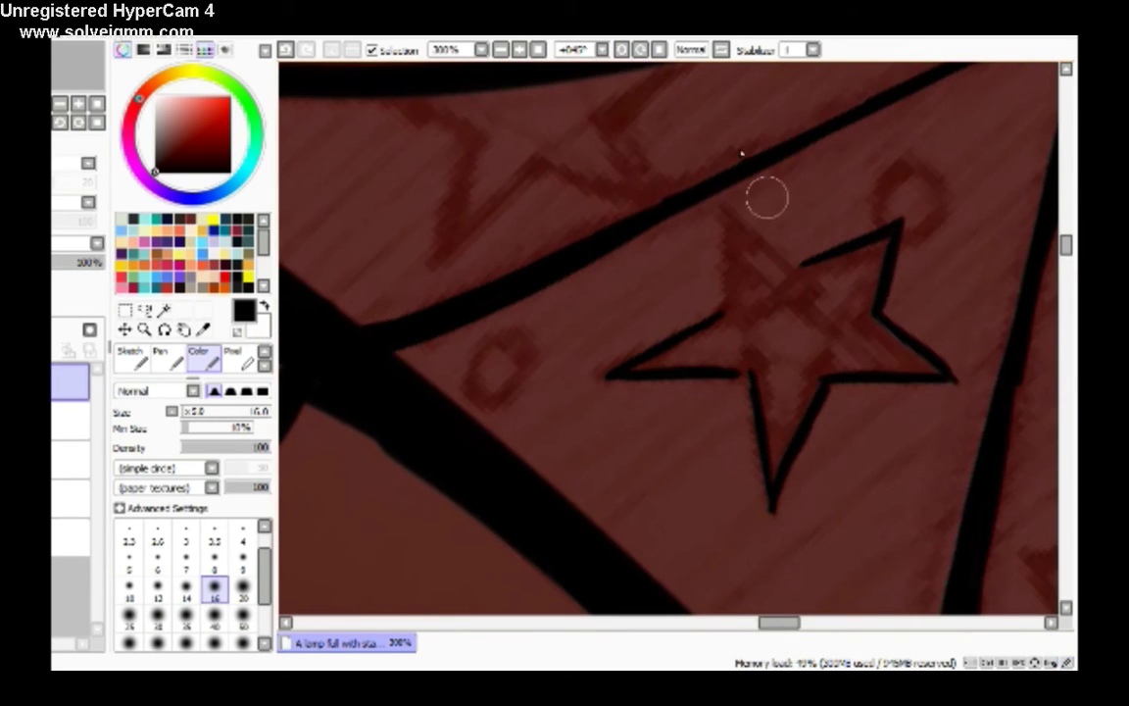
left_click(659, 49)
key("Delete")
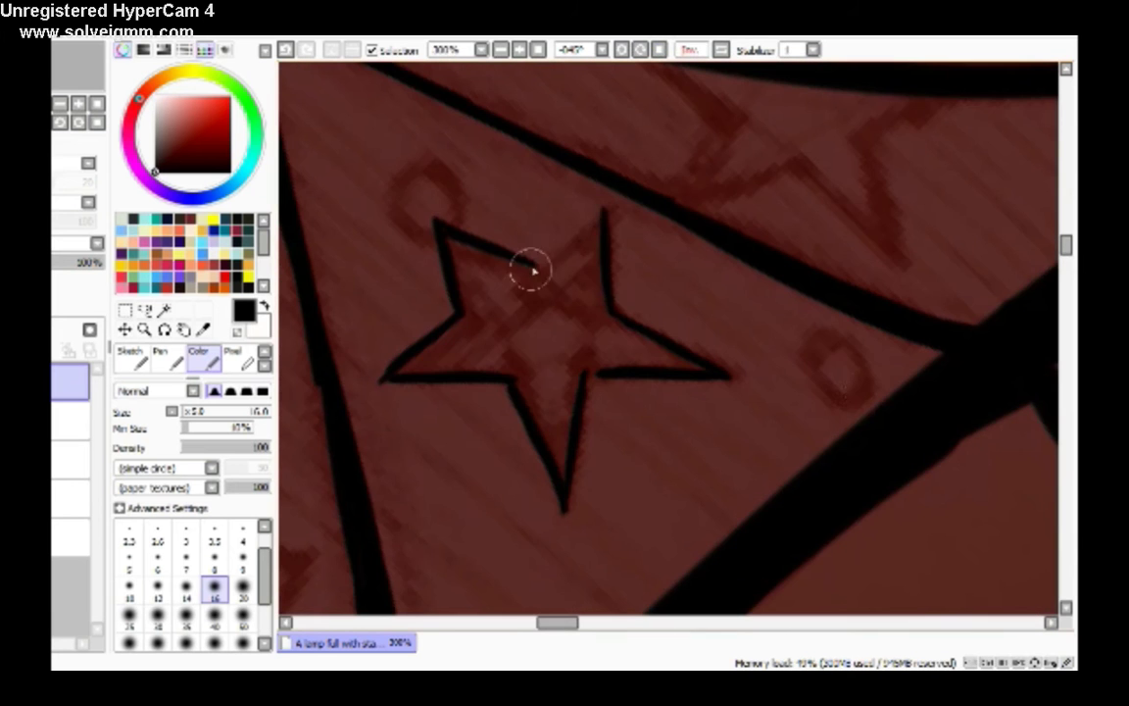
Ink the small circles beside the lower edge of the roof's middle panel.
left_click_drag(831, 345, 839, 383)
scroll(579, 592, "down", 5)
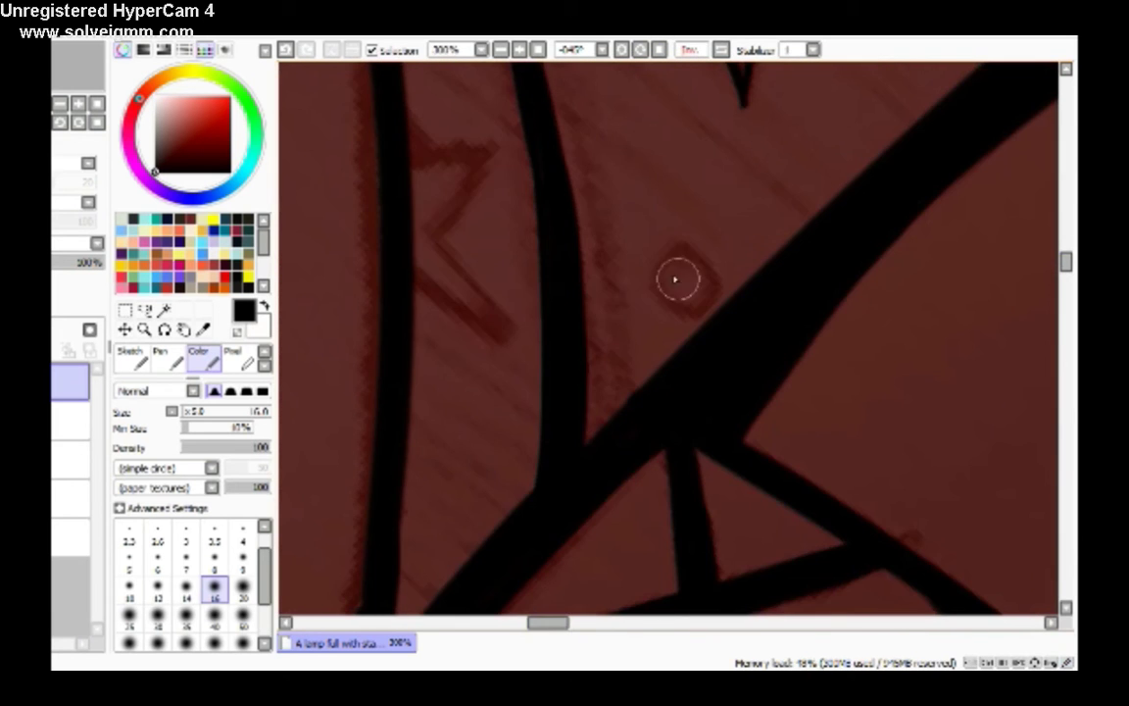
key("Delete")
Ink the cropped star in the roof's left panel between the outer edge and the seam.
left_click(637, 162, "ctrl")
left_click_drag(637, 162, 684, 253)
mouse_move(588, 362)
left_mouse_down()
mouse_move(655, 491)
mouse_move(652, 373)
left_mouse_up()
key("Delete")
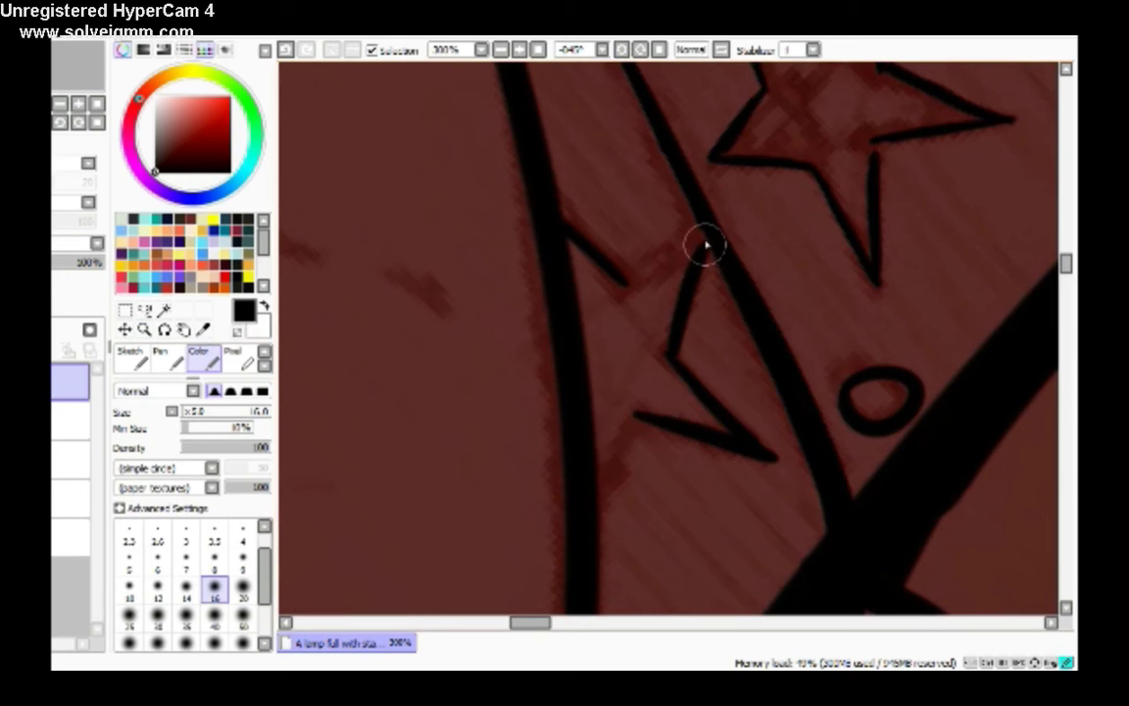
left_click_drag(706, 244, 569, 234)
key("Delete")
Continue inking the star decorations on the roof's side panels.
scroll(637, 451, "right", 3)
left_click_drag(672, 304, 707, 316)
mouse_move(605, 229)
left_mouse_down()
mouse_move(637, 294)
mouse_move(764, 279)
left_mouse_up()
key("Insert")
left_click_drag(564, 488, 559, 490)
left_click_drag(625, 638, 704, 635)
key("Insert")
left_click_drag(612, 298, 614, 300)
key("Insert")
key("Insert")
Ink and fill the flared neck on the roof's peak and ink the base edge of the cone above it.
scroll(686, 277, "up", 2)
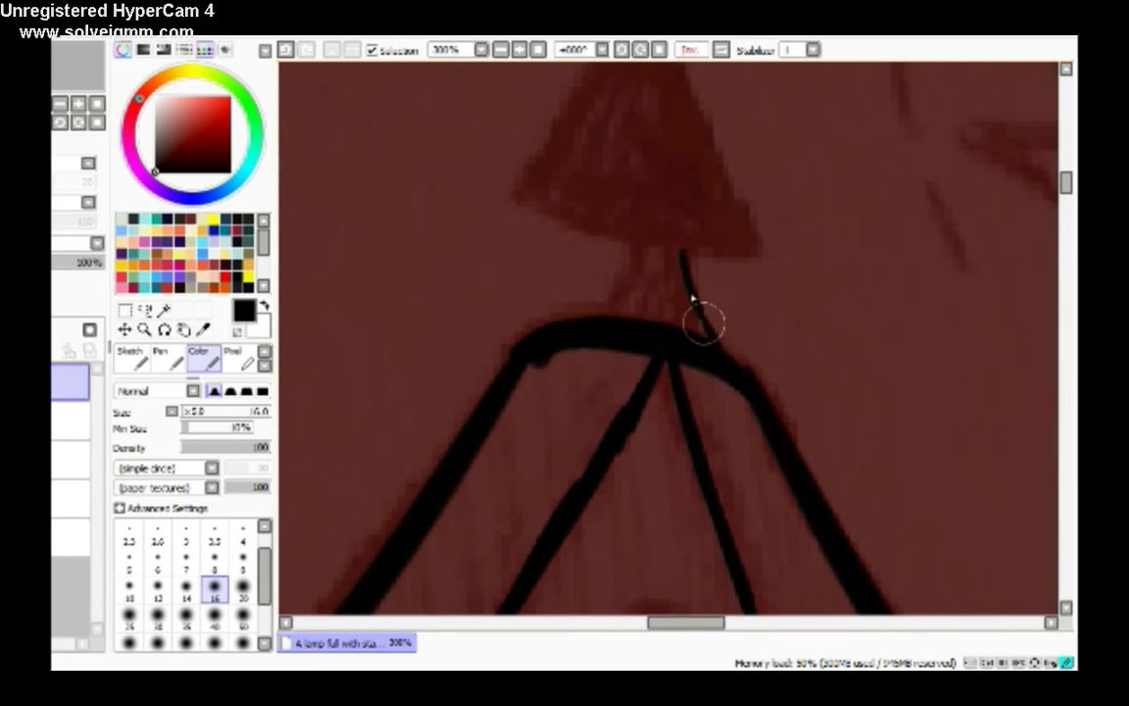
key("Delete")
mouse_move(535, 348)
left_mouse_down()
mouse_move(574, 367)
mouse_move(600, 267)
mouse_move(660, 287)
mouse_move(613, 250)
mouse_move(638, 226)
mouse_move(587, 285)
left_mouse_up()
key("Delete")
key("Home")
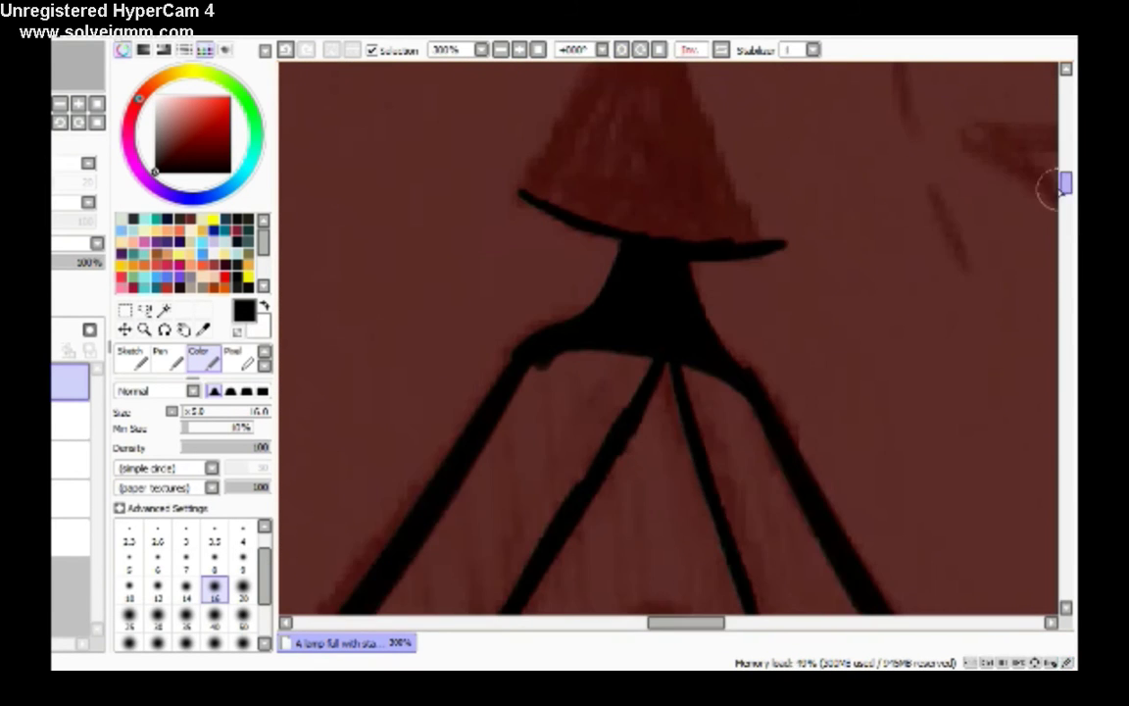
Ink the edges of the cone on top of the roof and fill it solid black.
scroll(684, 317, "up", 2)
left_click_drag(686, 294, 730, 378)
left_click_drag(676, 202, 731, 378)
key("Insert")
left_click_drag(692, 267, 765, 384)
left_click(243, 615)
mouse_move(663, 234)
left_mouse_down()
mouse_move(585, 481)
mouse_move(763, 454)
mouse_move(789, 428)
mouse_move(671, 269)
mouse_move(751, 403)
mouse_move(618, 382)
left_mouse_up()
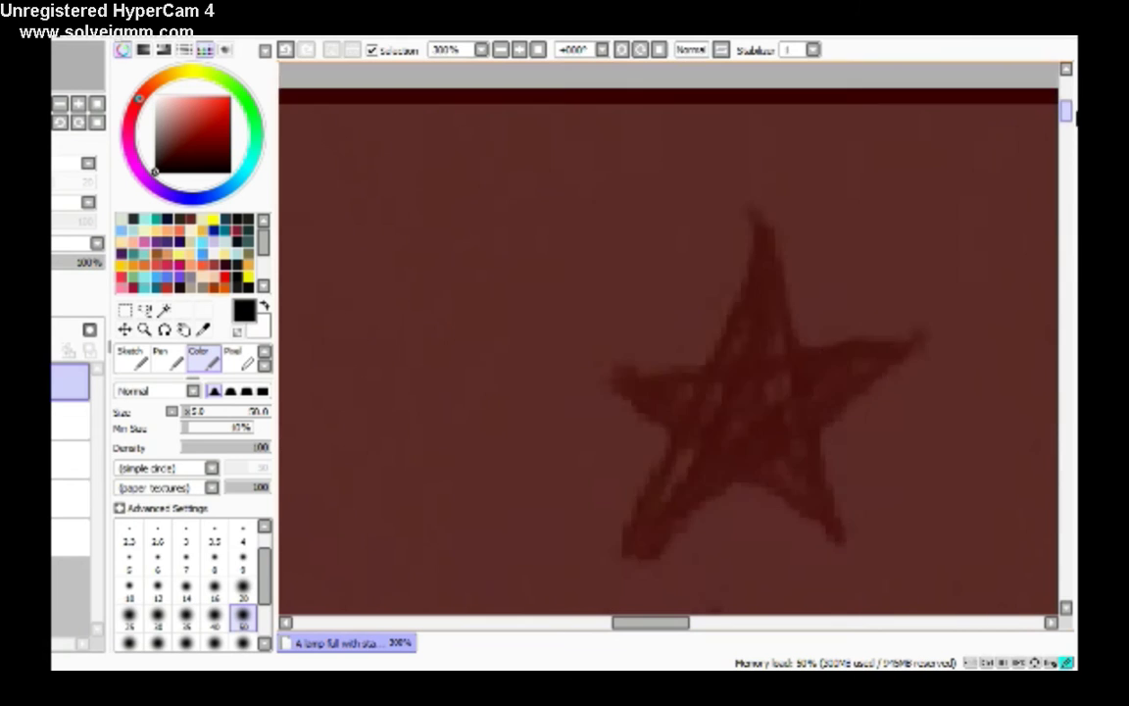
Ink the dashed trail rising beside the cone up to the topmost star with a size 16 brush.
left_click(216, 586)
left_click_drag(369, 483, 402, 417)
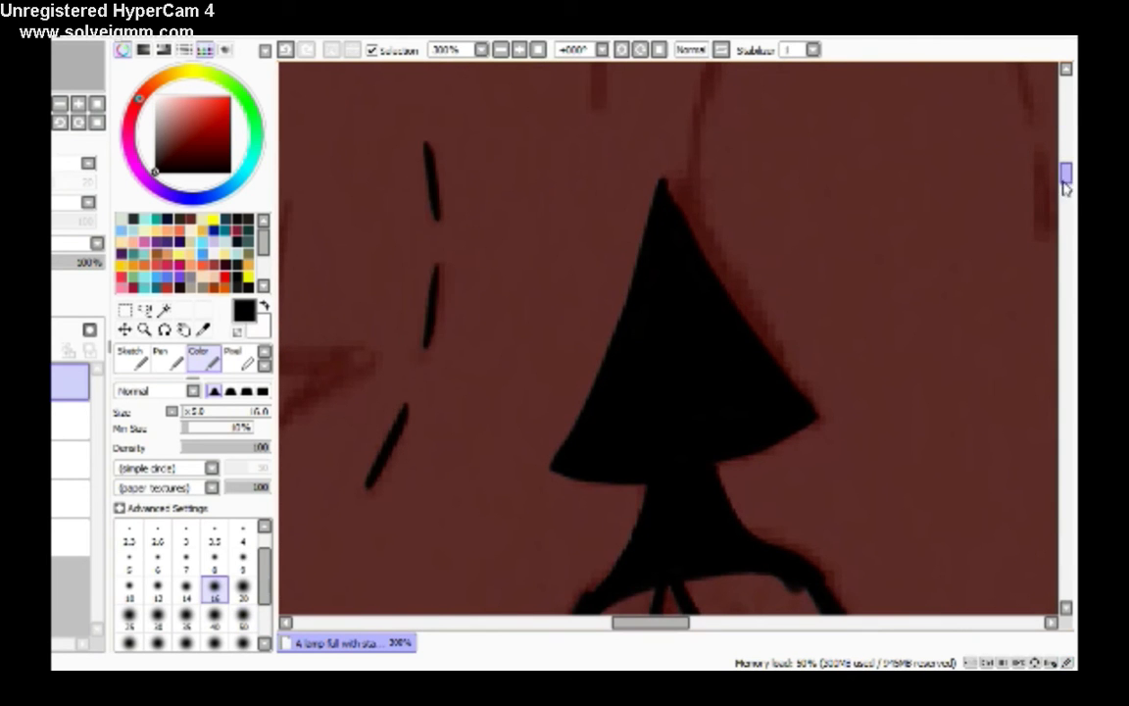
scroll(416, 353, "up", 5)
left_click_drag(416, 363, 415, 299)
left_click_drag(600, 441, 600, 355)
left_click_drag(600, 297, 600, 215)
left_click_drag(600, 157, 600, 76)
scroll(400, 348, "up", 2)
left_click_drag(397, 343, 378, 274)
left_click_drag(600, 161, 600, 98)
scroll(648, 261, "up", 4)
left_click_drag(627, 363, 642, 299)
left_click_drag(676, 206, 695, 152)
scroll(716, 294, "up", 3)
left_click_drag(708, 361, 716, 295)
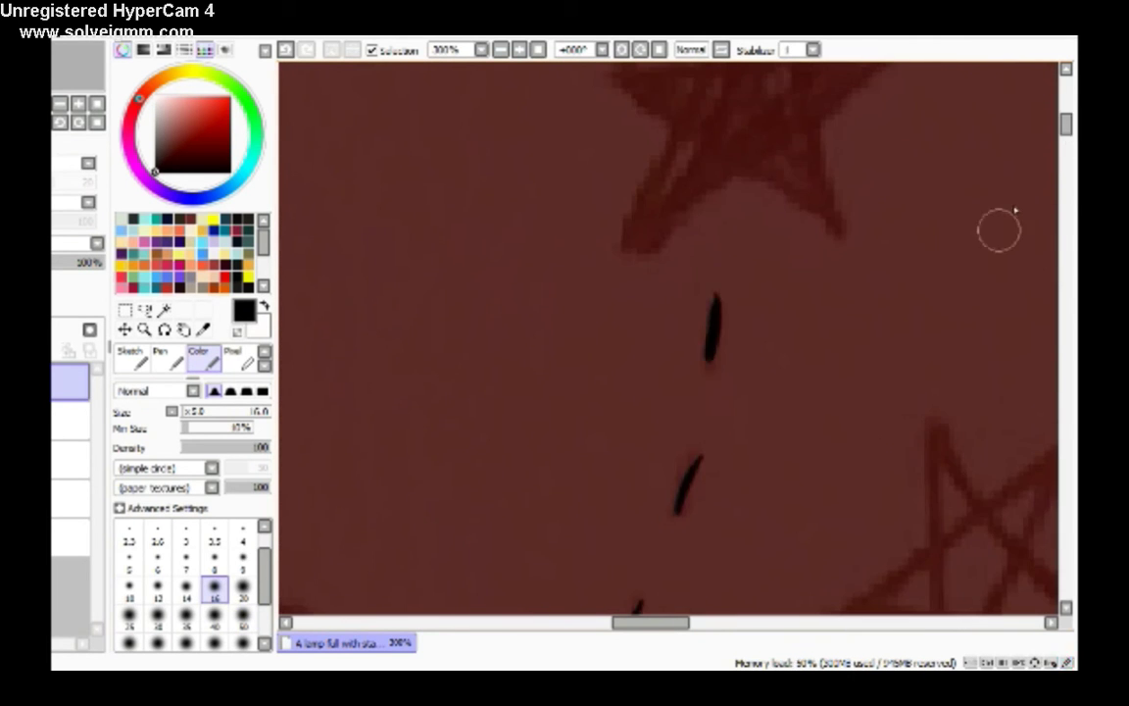
Ink the dashes trailing below the star on the roof's left side.
scroll(716, 291, "down", 9)
scroll(837, 373, "left", 4)
scroll(981, 323, "up", 4)
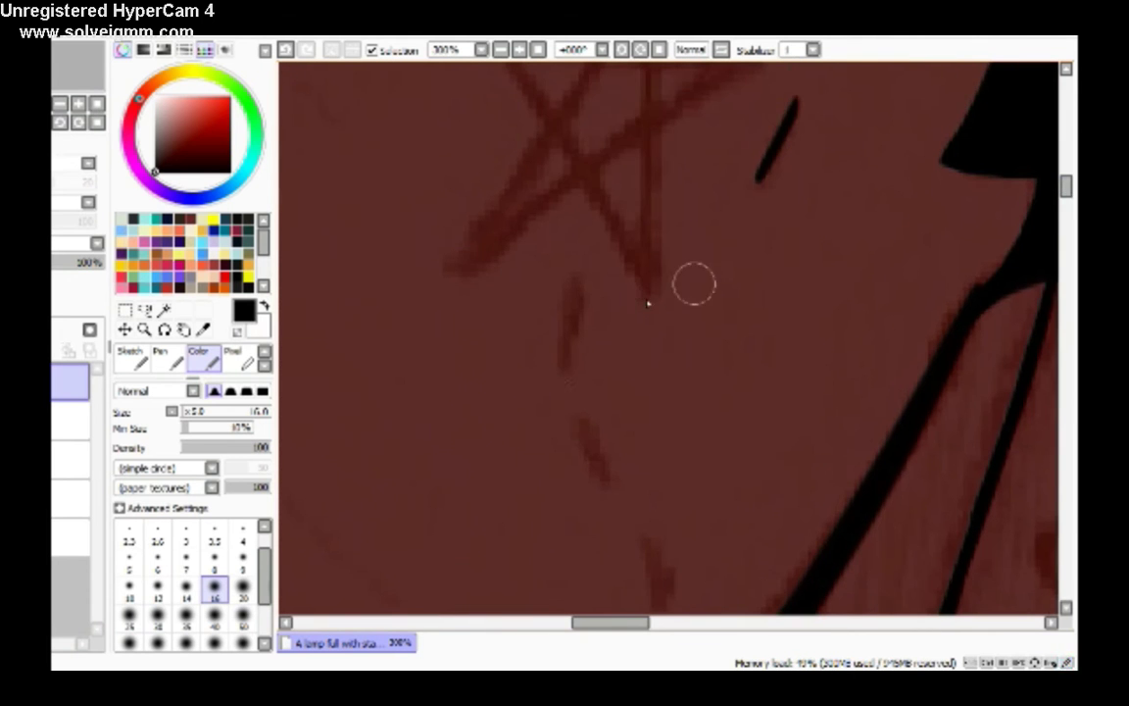
left_click_drag(549, 446, 519, 370)
left_click_drag(632, 551, 579, 488)
Ink the dashed trail curving down from the outlined star to the right of the cone.
scroll(588, 441, "up", 3)
scroll(588, 441, "right", 3)
scroll(441, 295, "down", 2)
left_click_drag(331, 294, 329, 221)
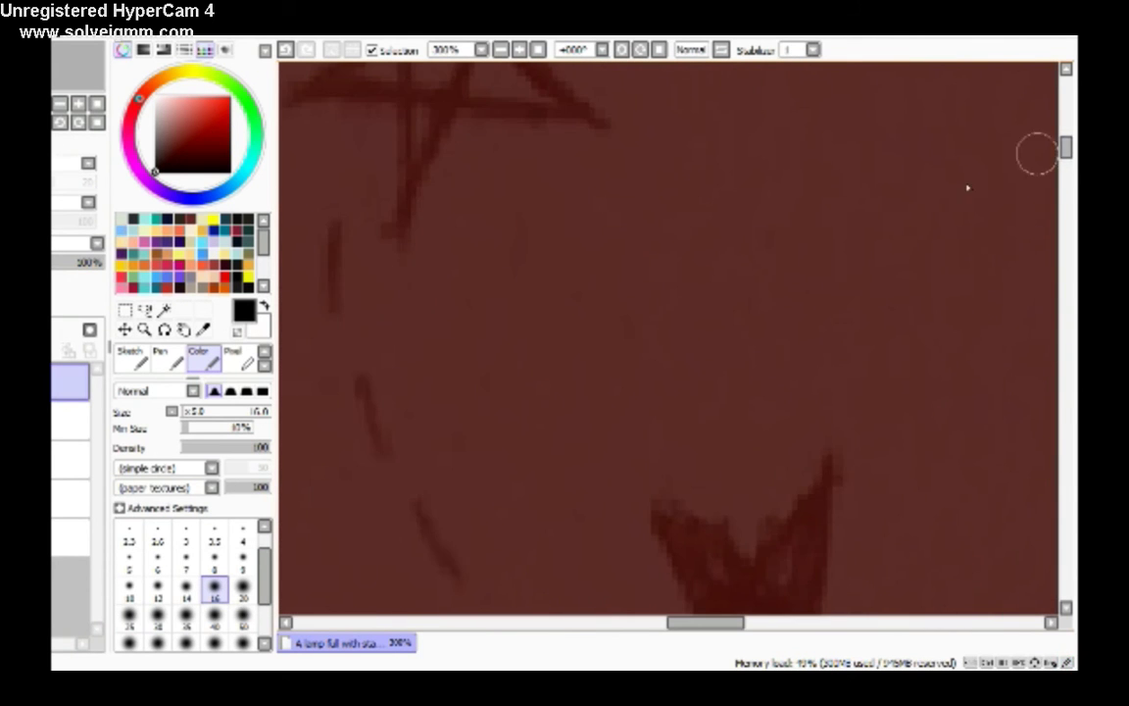
left_click_drag(351, 421, 324, 338)
left_click_drag(434, 544, 379, 456)
scroll(496, 310, "down", 5)
left_click_drag(463, 361, 430, 261)
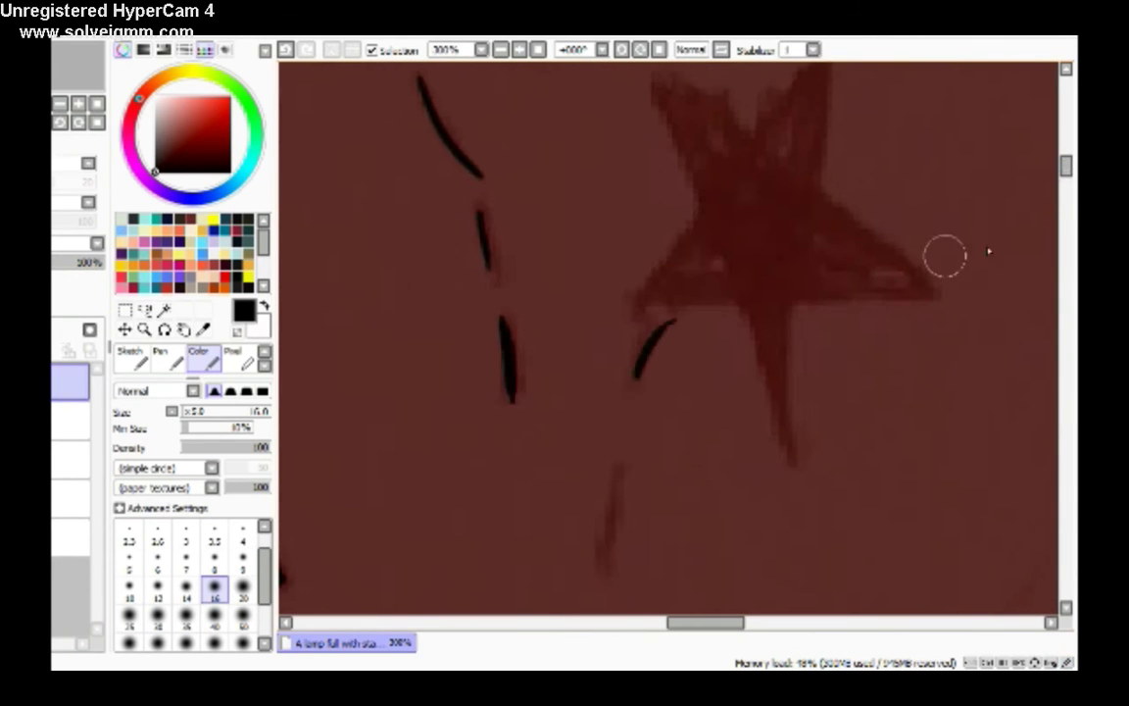
Ink the dashed trail running down from the shaded star along the roof's right side.
scroll(1068, 211, "down", 5)
scroll(1068, 211, "up", 3)
left_click_drag(605, 244, 602, 145)
left_click_drag(618, 379, 610, 328)
left_click_drag(653, 567, 647, 467)
scroll(1026, 230, "down", 3)
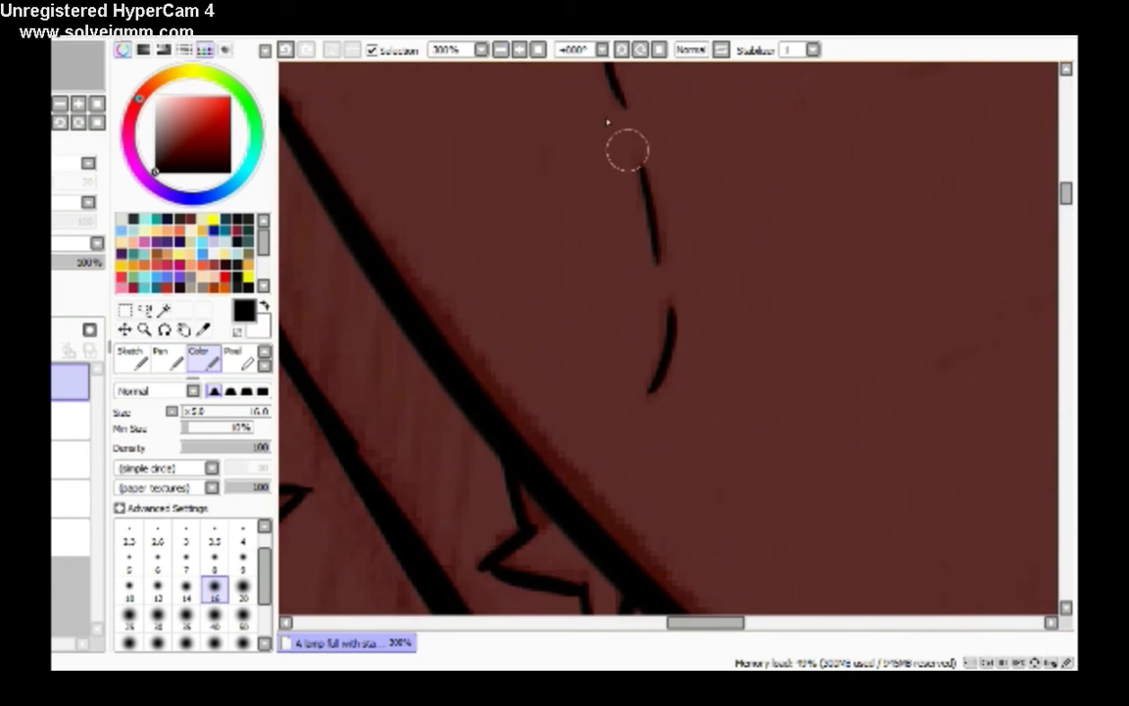
Try to ink the ground line beneath the lamp's flared base with a size 100 brush.
left_click(500, 51)
scroll(1064, 294, "up", 3)
scroll(1064, 468, "down", 8)
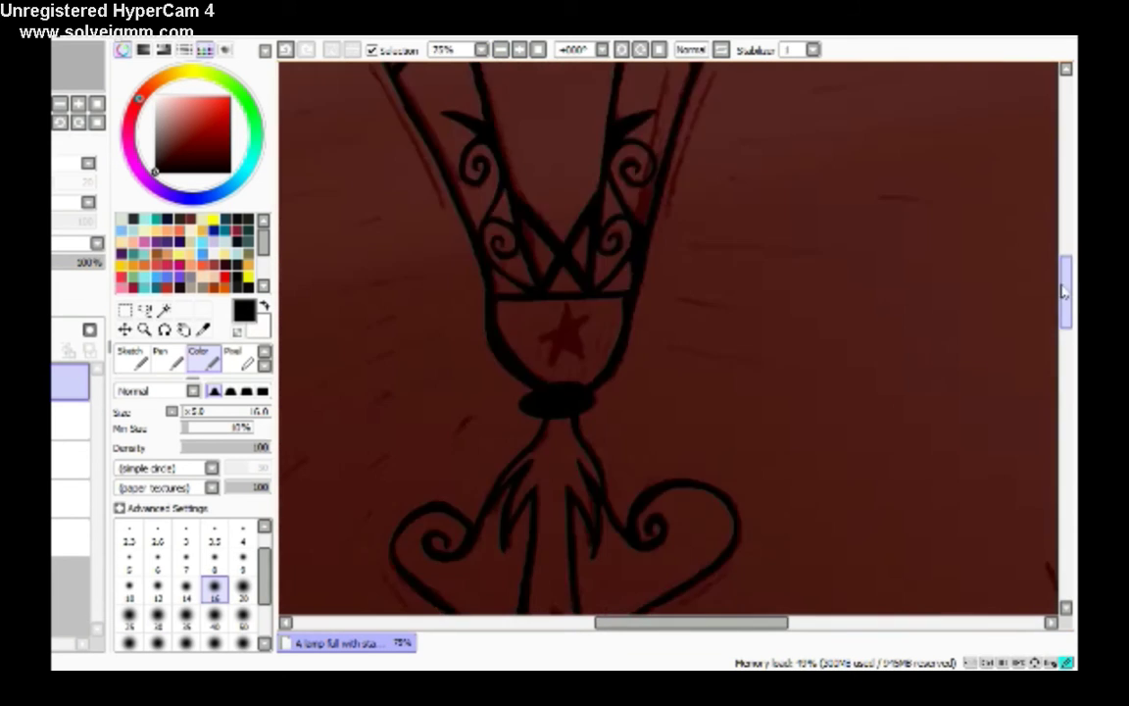
scroll(1065, 469, "down", 3)
scroll(630, 374, "left", 2)
key("Page_Down")
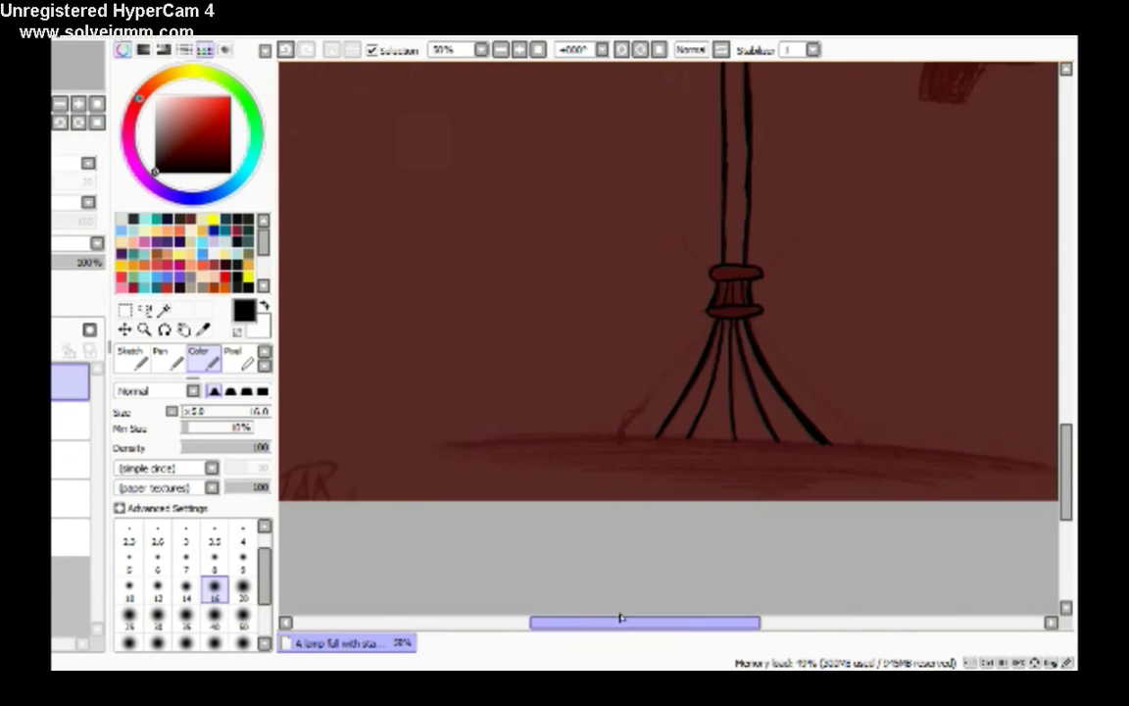
scroll(617, 612, "right", 2)
left_click(610, 55)
scroll(443, 517, "down", 2)
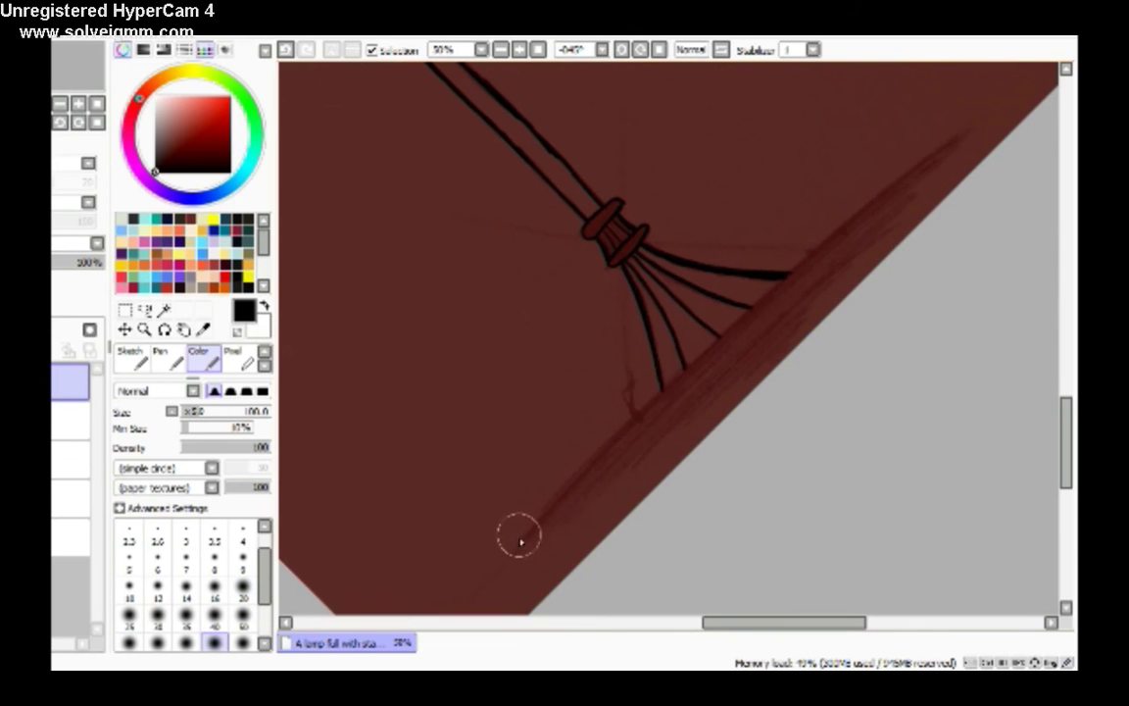
left_click_drag(520, 544, 922, 174)
left_click(286, 49)
Retry the ground line under the base as one long curved stroke, then undo it.
left_click(640, 49)
left_click(640, 49)
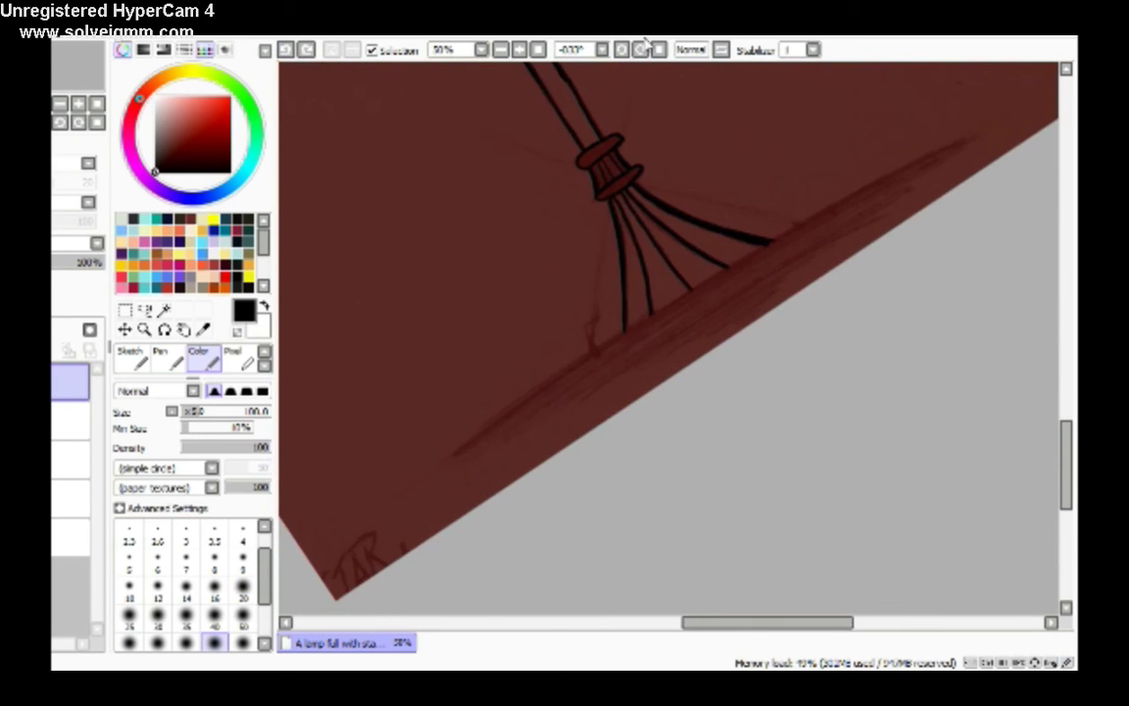
left_click(640, 49)
left_click(659, 47)
left_click_drag(399, 374, 882, 216)
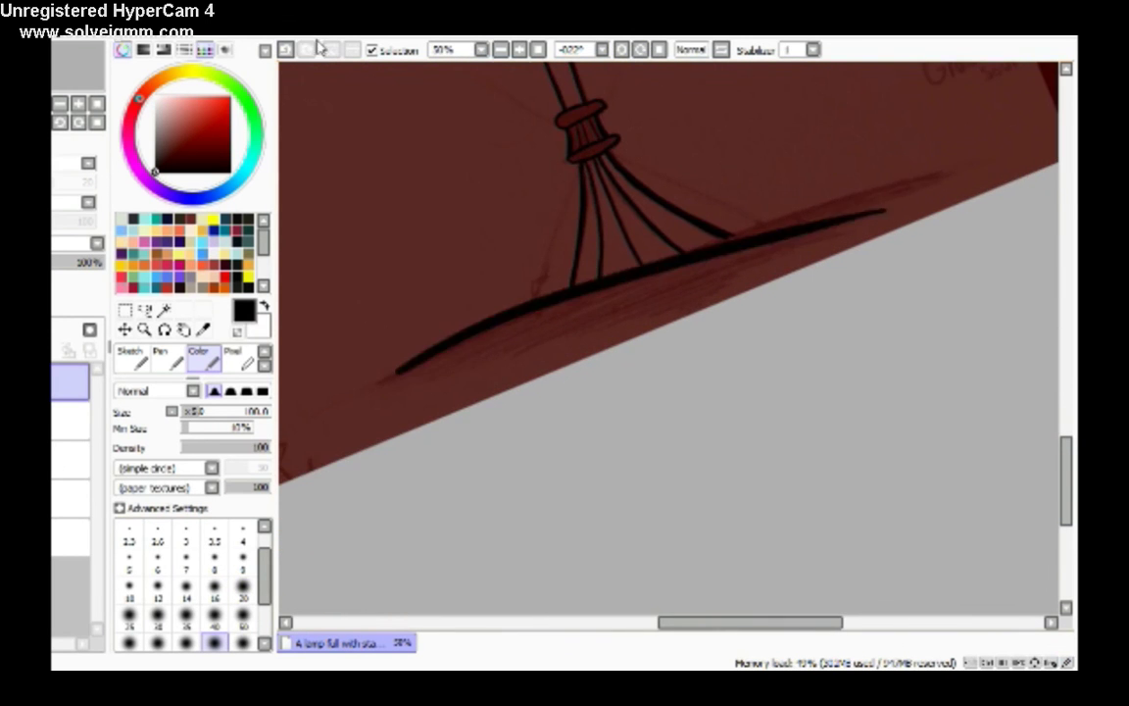
key("ctrl+z")
Ink the ground line along the sketched ground beneath the flared base, undoing and redrawing the first stroke.
key("Delete")
left_click_drag(421, 461, 736, 169)
left_click(285, 49)
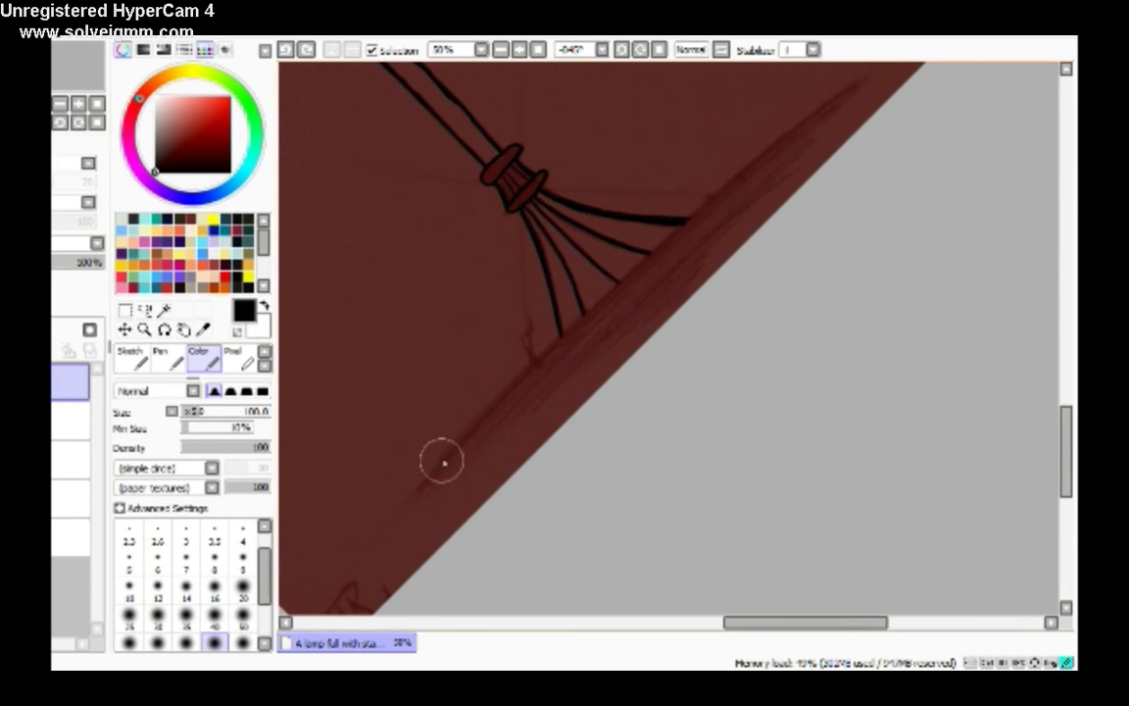
left_click_drag(441, 459, 709, 203)
left_click(627, 51)
Switch the drawing colour to white and reduce the brush size to 20 for the decorations.
scroll(687, 333, "down", 5)
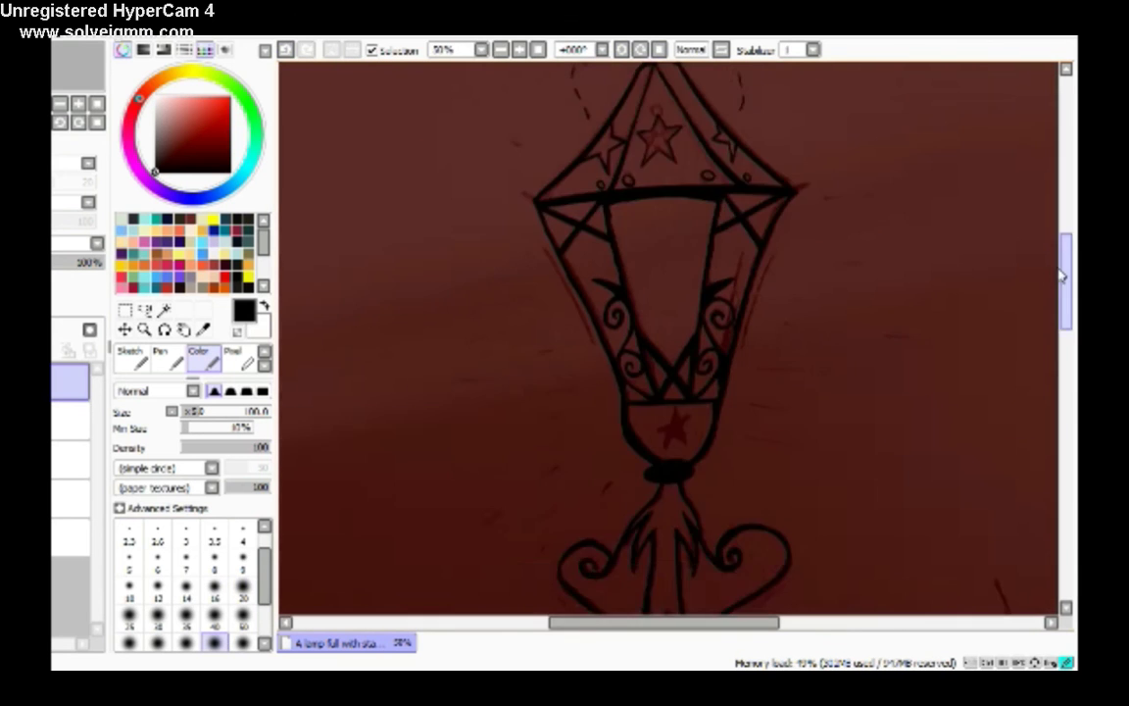
left_click(520, 49)
scroll(536, 68, "down", 4)
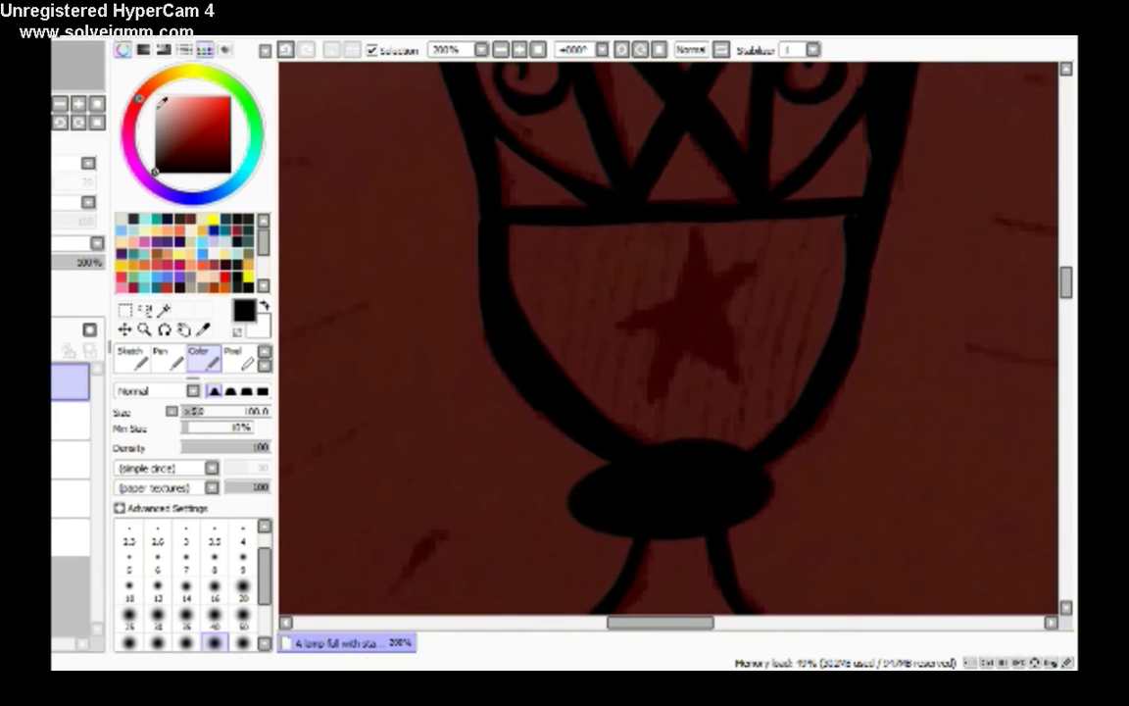
key("x")
key("bracketleft")
key("bracketleft")
key("bracketleft")
key("bracketleft")
key("bracketleft")
key("bracketleft")
key("bracketleft")
key("bracketleft")
key("bracketleft")
scroll(663, 322, "down", 5)
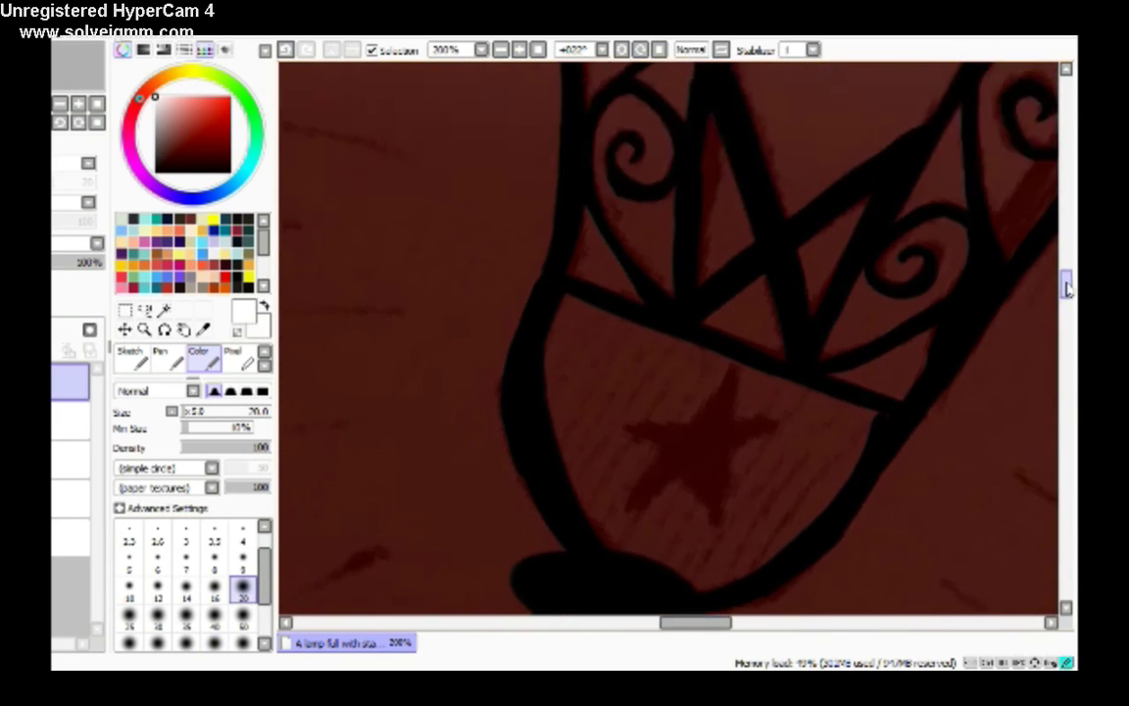
scroll(628, 245, "up", 2)
scroll(618, 314, "down", 2)
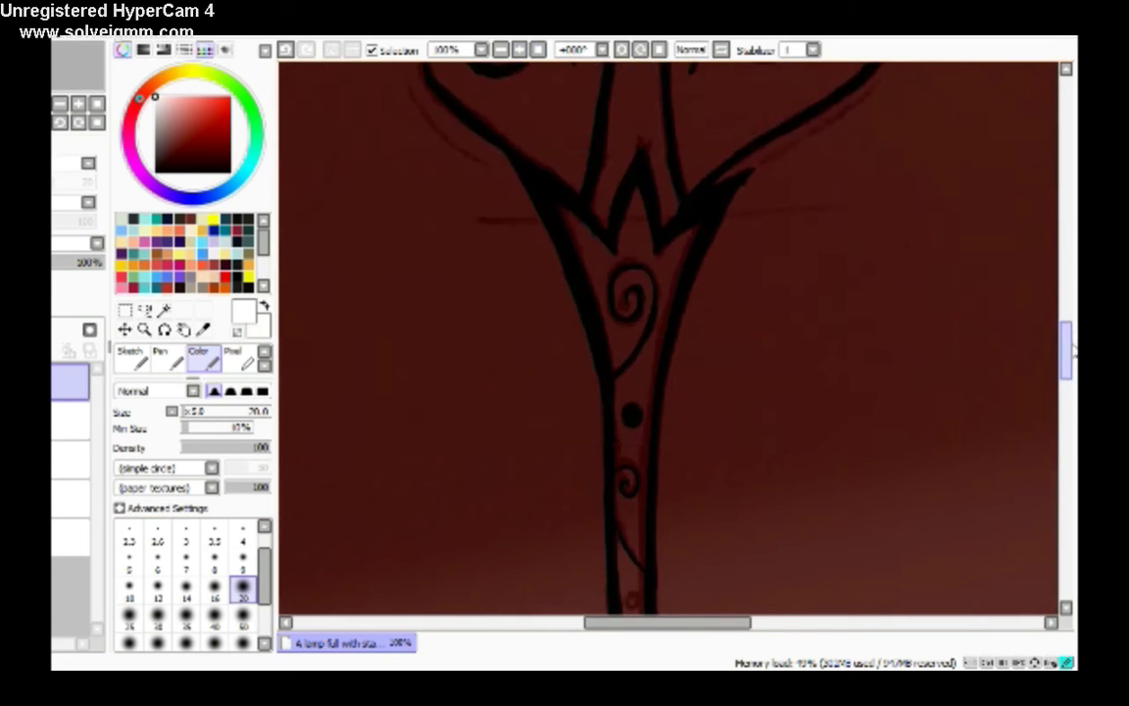
Draw alternating white circles and short dashes down the middle of the pole with a size 8 brush.
scroll(588, 354, "up", 2)
key("bracketleft")
key("bracketleft")
key("bracketleft")
key("bracketleft")
key("bracketleft")
key("bracketleft")
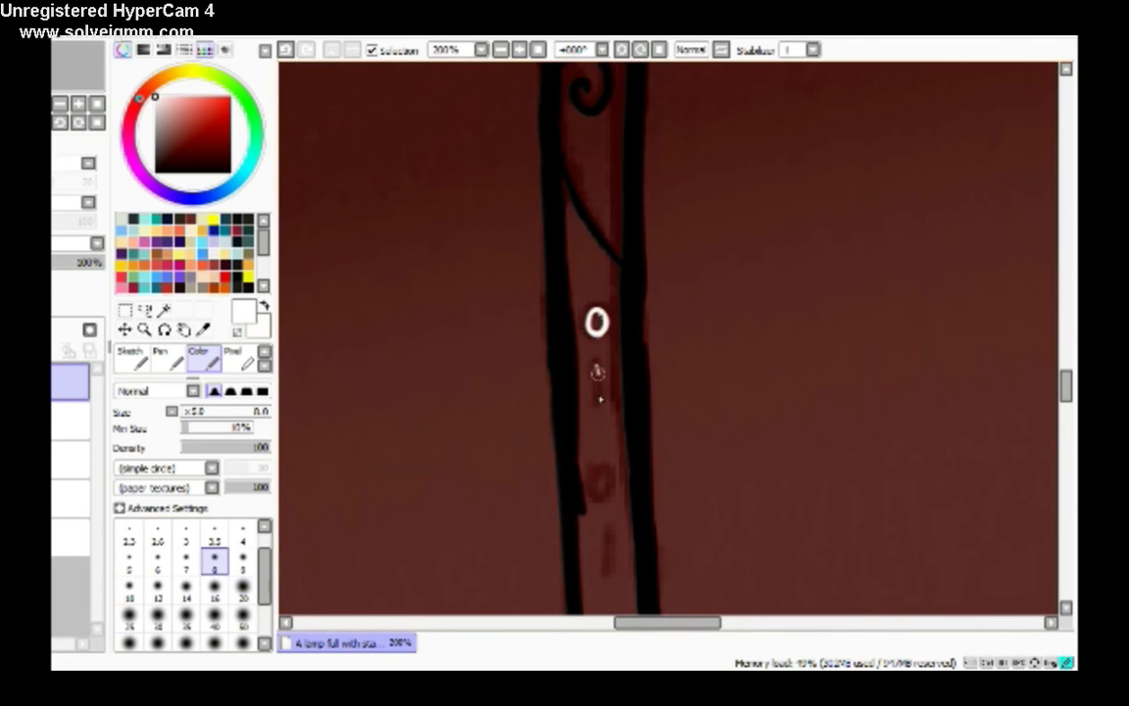
scroll(667, 262, "down", 3)
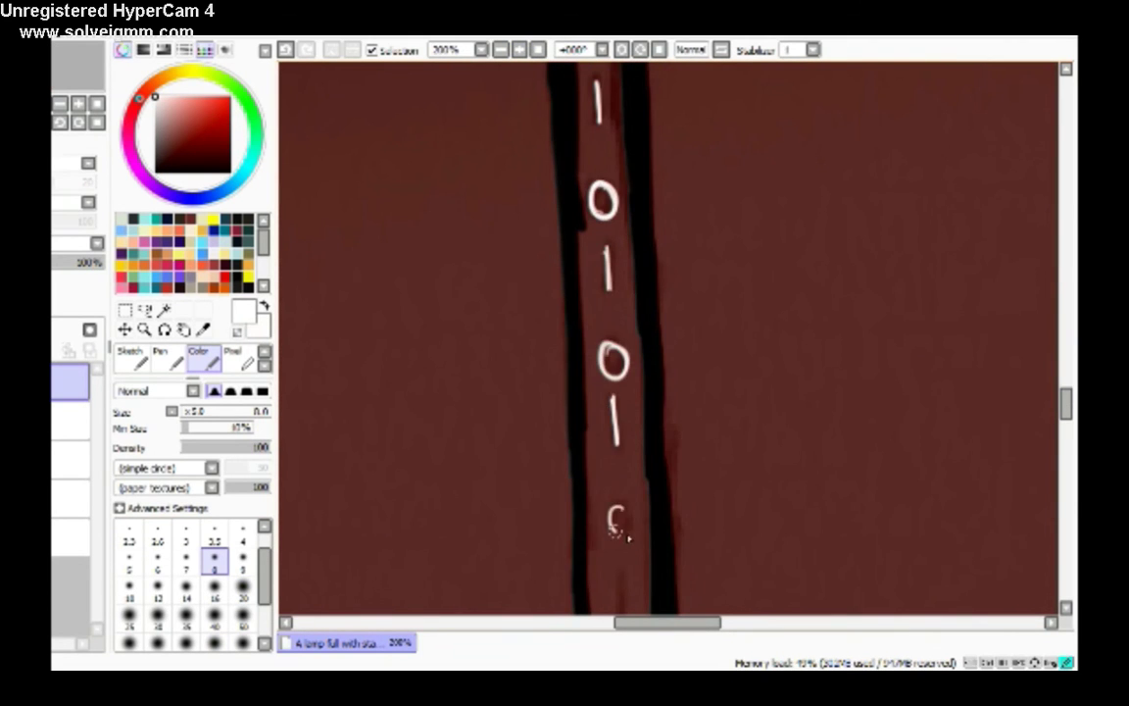
scroll(874, 381, "down", 2)
Select the second layer in the list and draw the white spiral below the pole's circles and dashes.
left_click(67, 431)
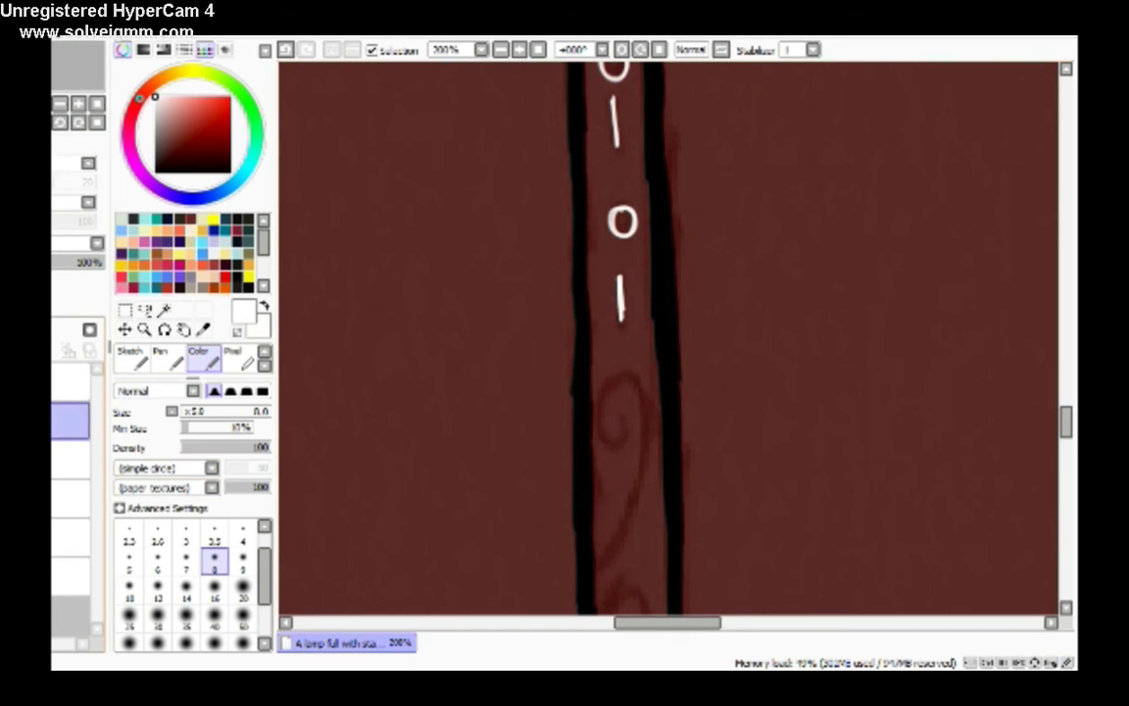
scroll(1070, 433, "down", 2)
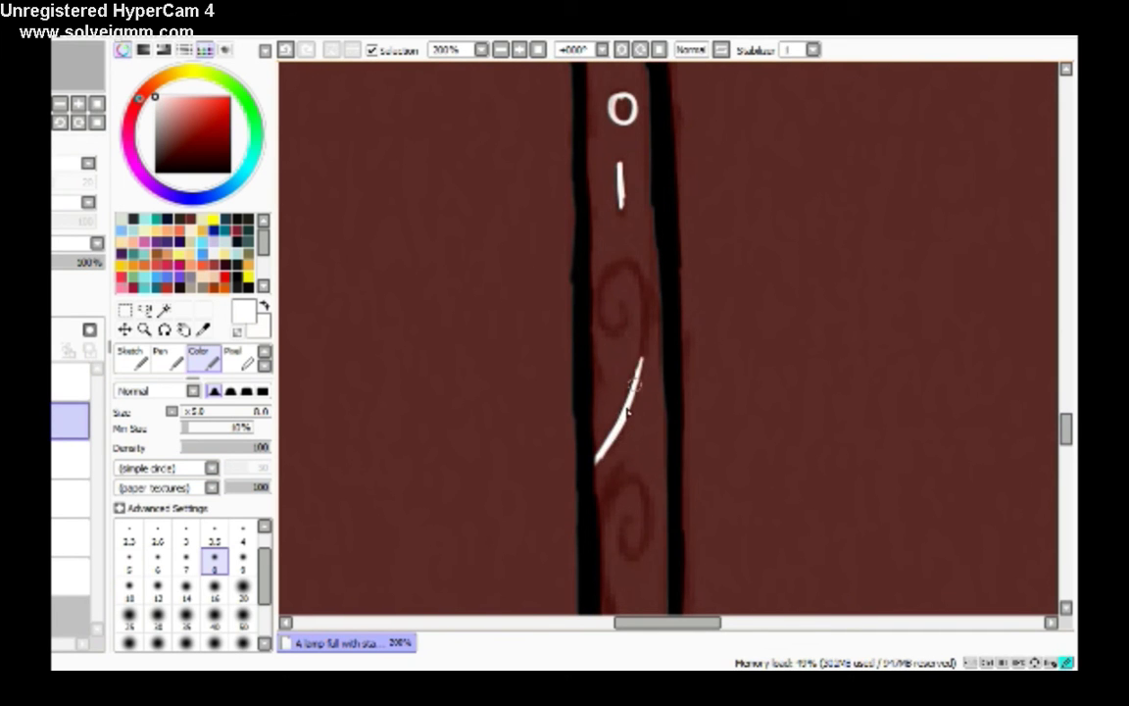
left_click(621, 49)
left_click(622, 49)
left_click(621, 49)
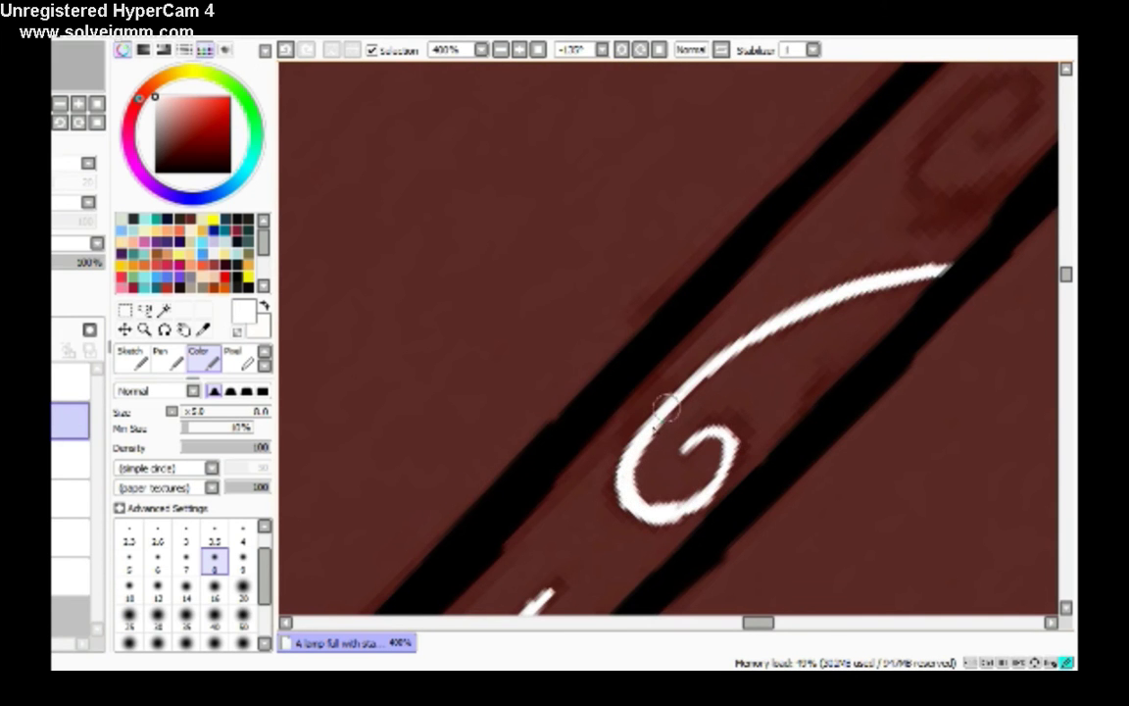
left_click_drag(667, 407, 837, 303)
Draw the pole's next lower spiral in white with its tail sweeping down to the right edge.
left_click_drag(762, 628, 777, 628)
left_click_drag(779, 142, 721, 387)
left_click(656, 51)
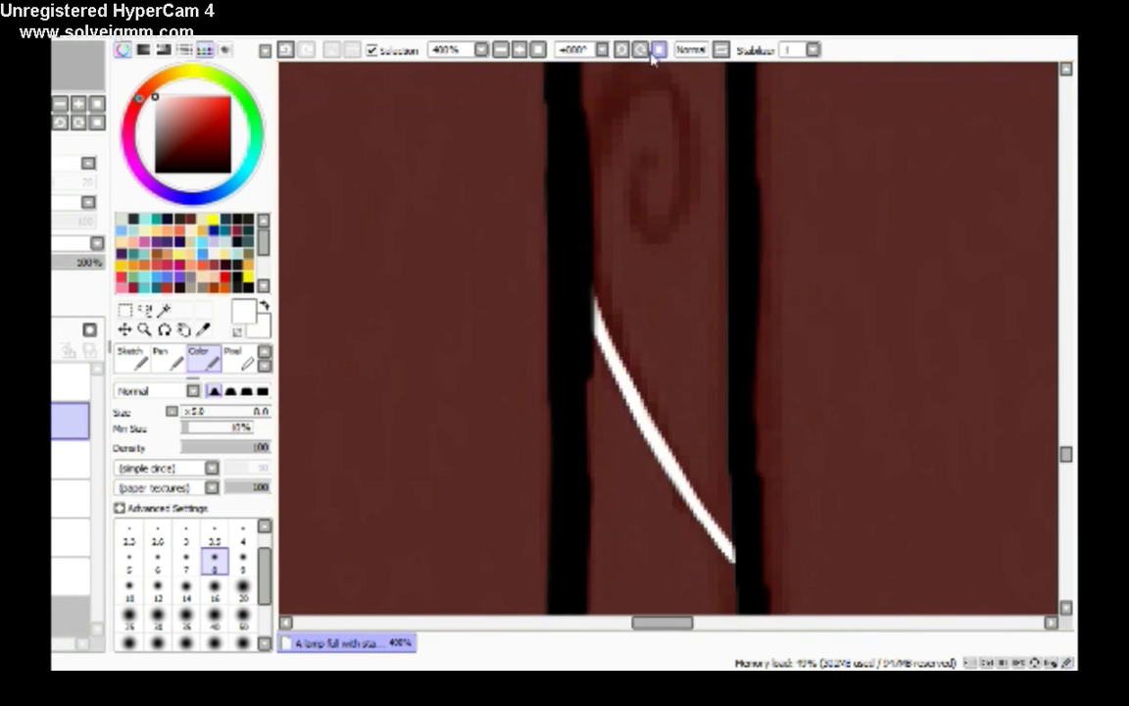
left_click_drag(1067, 461, 1068, 455)
mouse_move(627, 235)
left_mouse_down()
mouse_move(592, 411)
mouse_move(630, 534)
left_mouse_up()
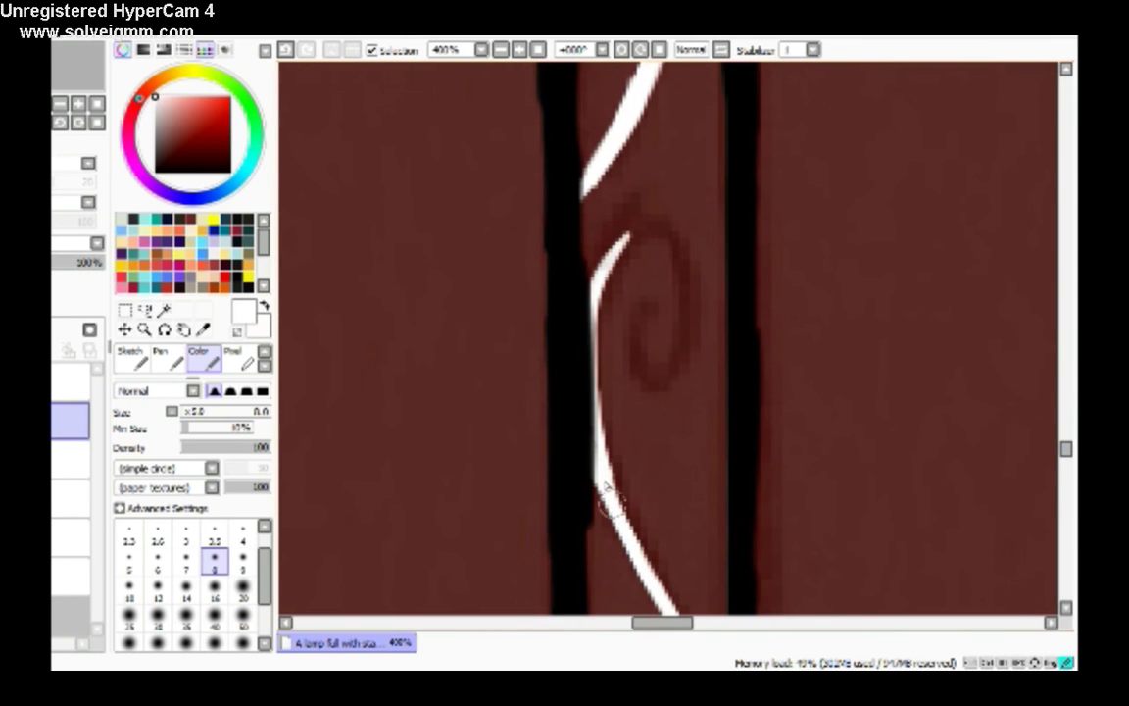
mouse_move(600, 298)
left_mouse_down()
mouse_move(637, 305)
mouse_move(625, 250)
mouse_move(631, 258)
left_mouse_up()
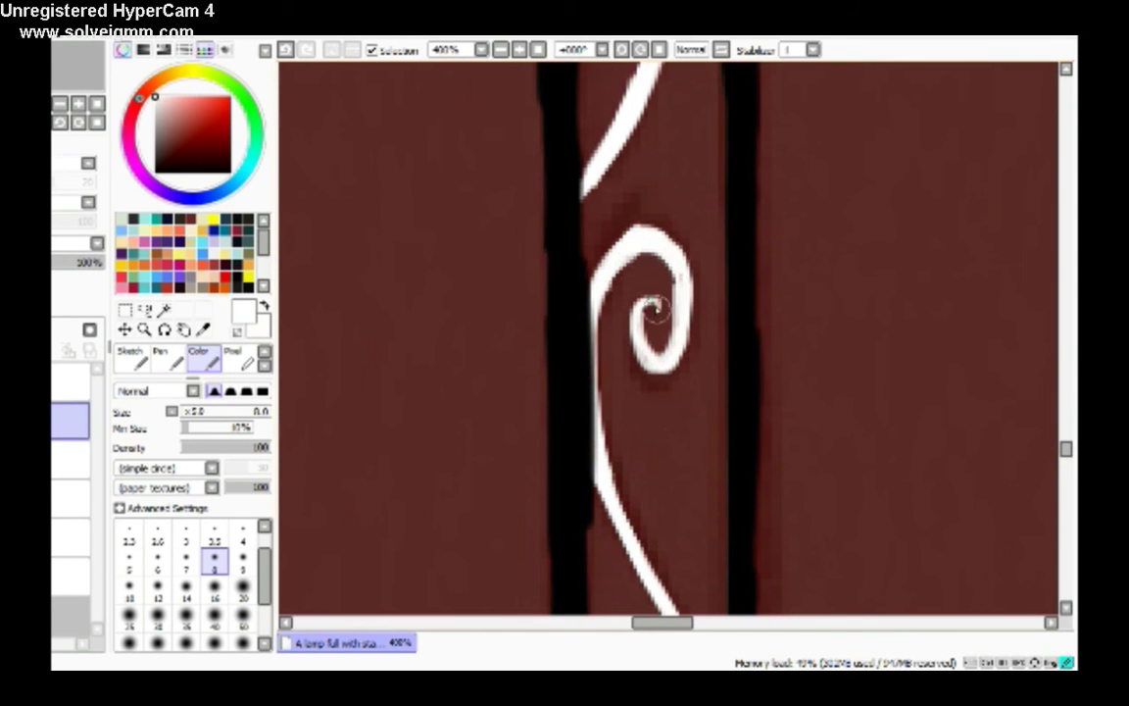
Draw a white five-pointed star in the bowl under the lantern and fill it with a size 20 brush.
scroll(1068, 402, "up", 15)
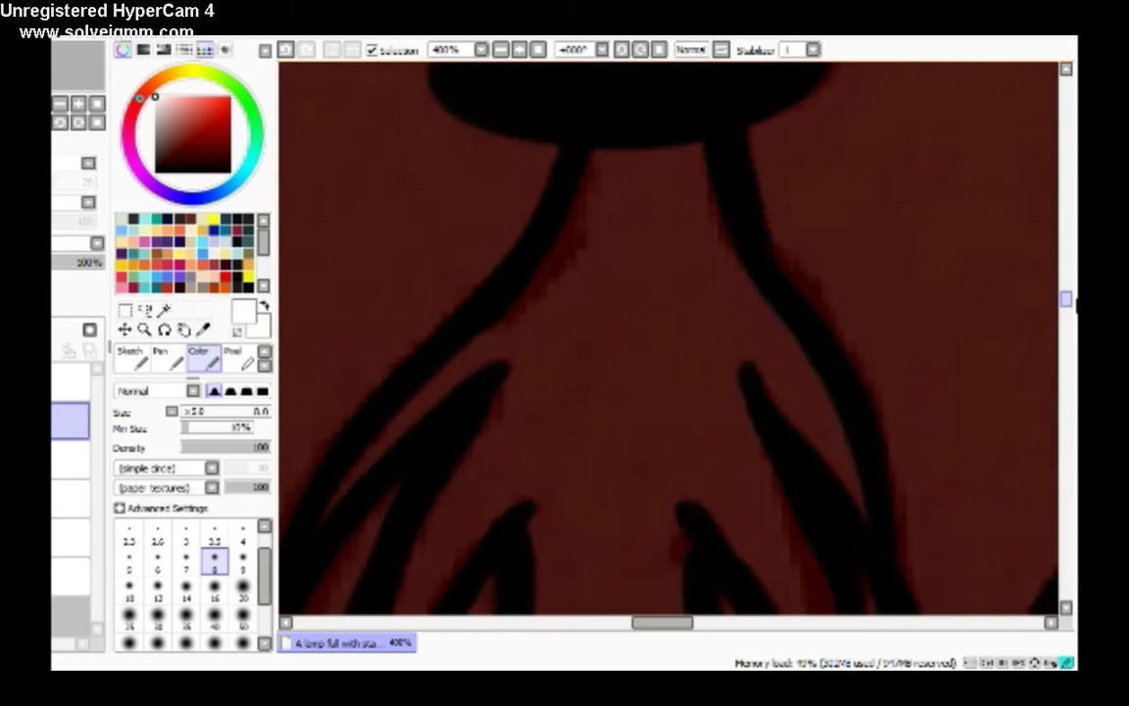
mouse_move(578, 500)
left_mouse_down()
mouse_move(675, 189)
mouse_move(618, 319)
left_mouse_up()
key("h")
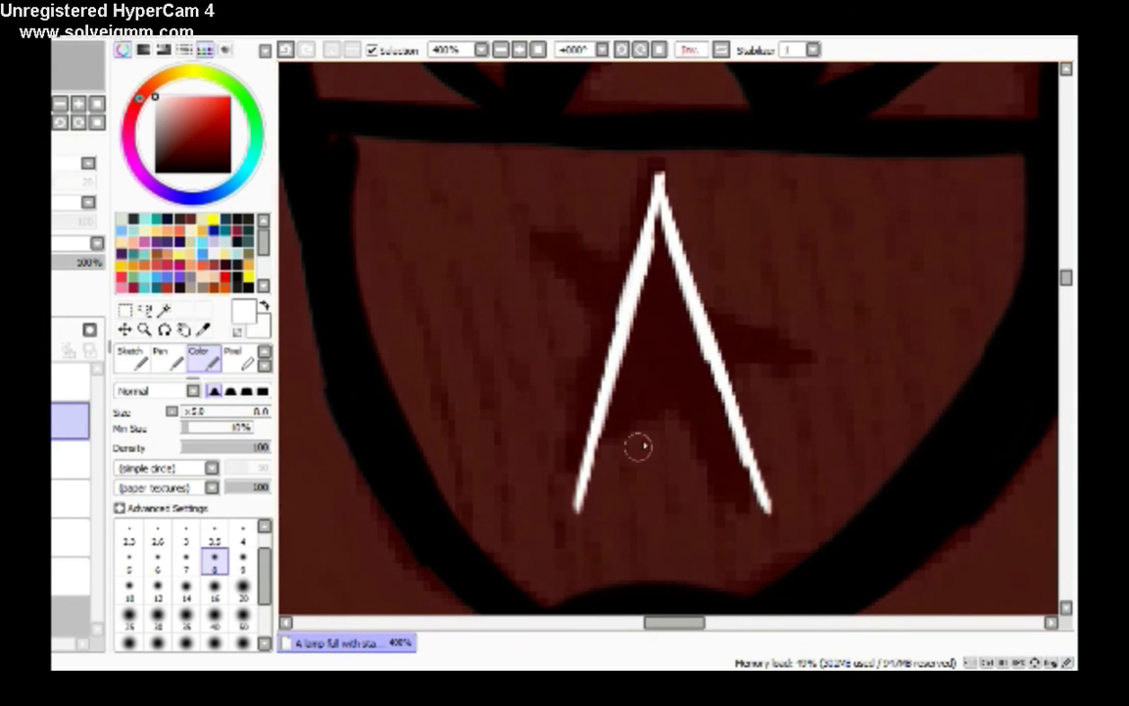
left_click_drag(635, 427, 751, 277)
left_click(640, 49)
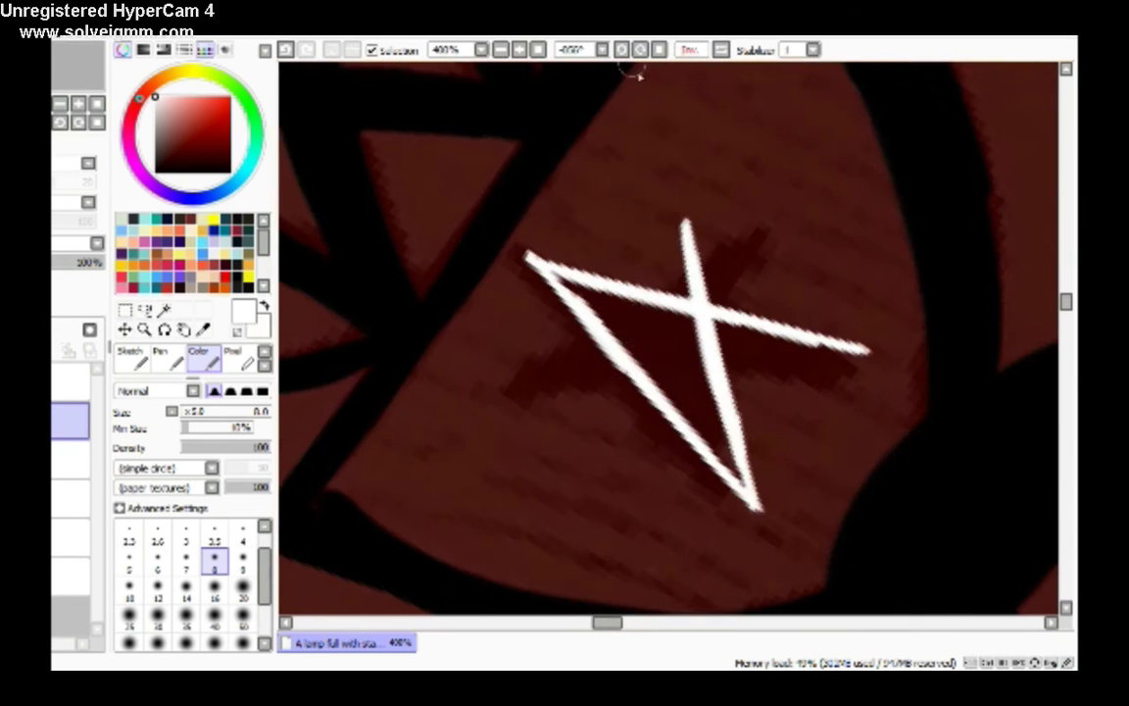
key("Delete")
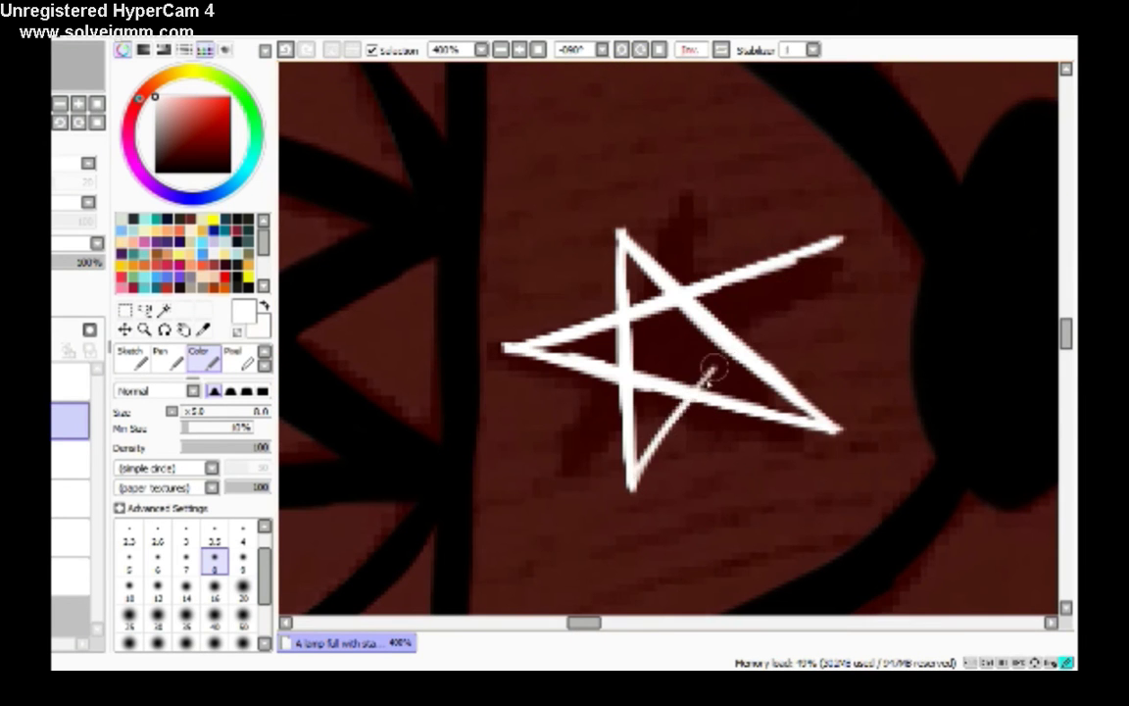
mouse_move(627, 406)
left_mouse_down()
mouse_move(791, 254)
mouse_move(723, 308)
mouse_move(573, 345)
left_mouse_up()
left_click_drag(668, 364, 762, 393)
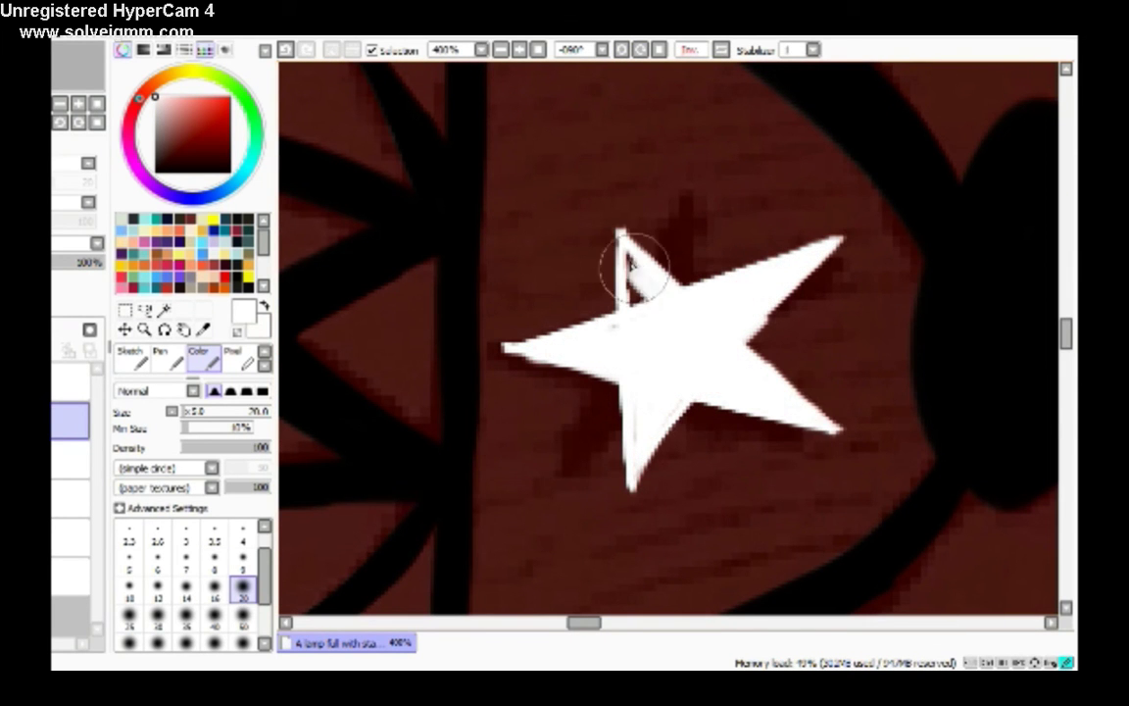
Set the drawing colour to bright yellow and draw the topmost star's first strokes with a size 8 brush.
left_click(659, 49)
left_click(481, 49)
left_click(464, 156)
left_click(520, 49)
left_click(520, 49)
left_click_drag(1066, 334, 1072, 144)
left_click(481, 49)
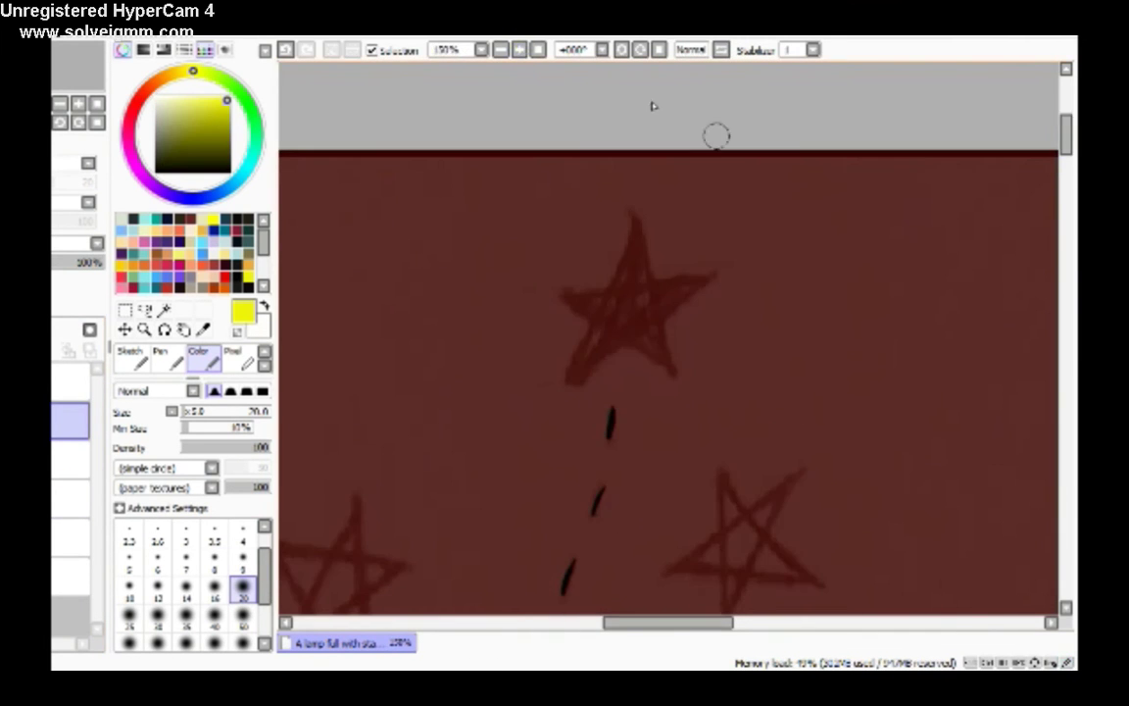
left_click(519, 49)
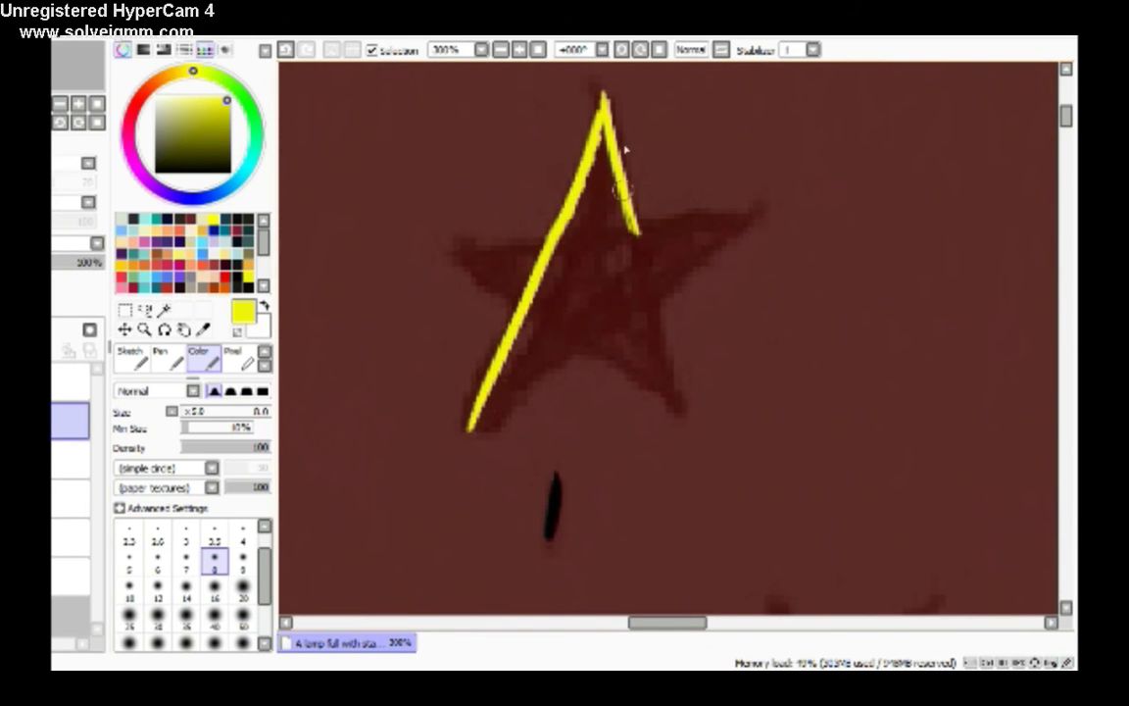
Complete the topmost star's yellow five-pointed outline with crossing strokes between its tips.
key("h")
left_click(623, 49)
mouse_move(683, 397)
left_mouse_down()
mouse_move(755, 270)
mouse_move(794, 160)
left_mouse_up()
key("h")
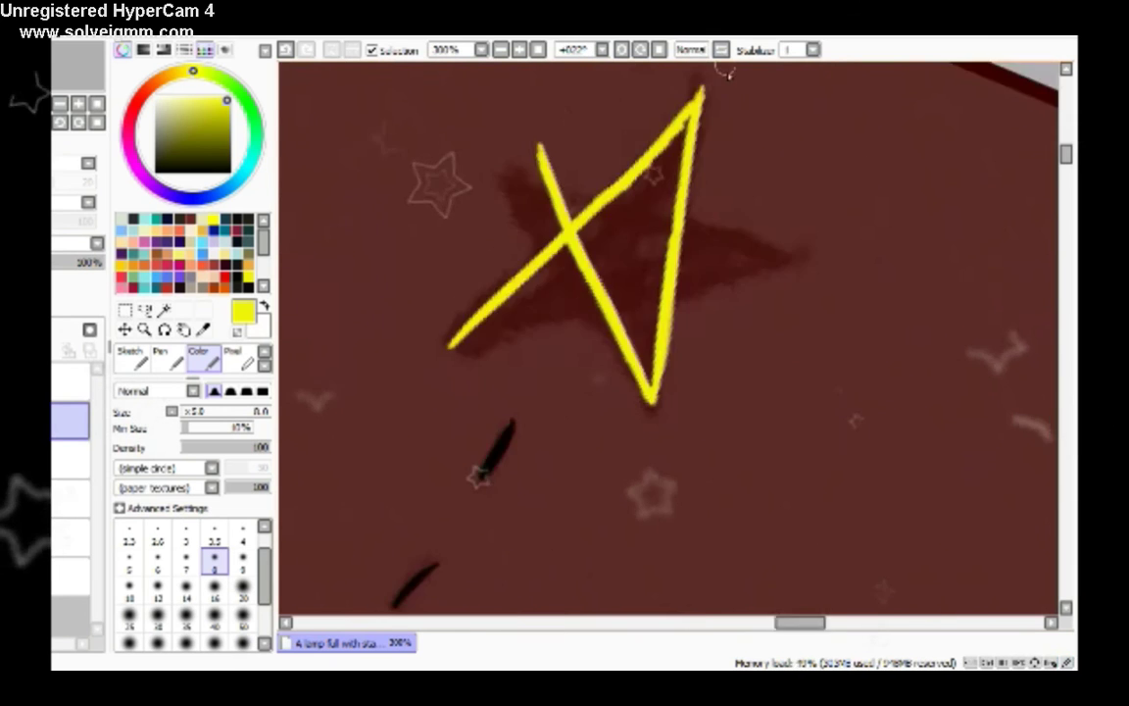
key("Home")
left_click_drag(713, 387, 435, 341)
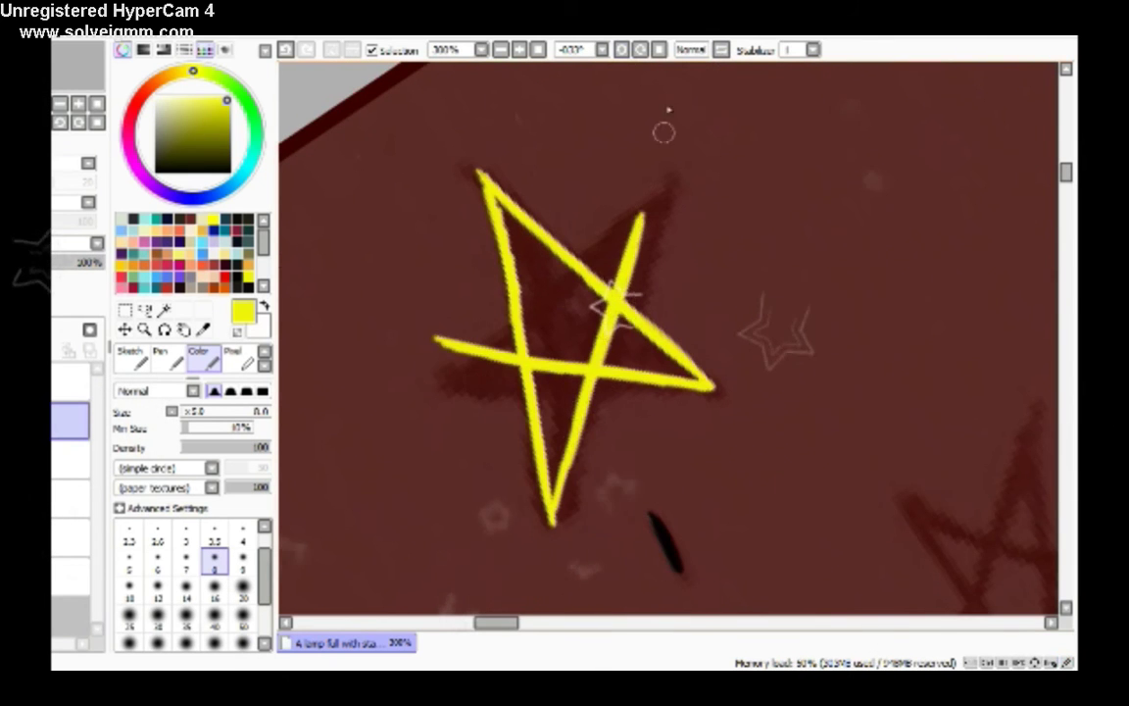
key("Delete")
key("Delete")
key("Delete")
key("Delete")
key("Delete")
mouse_move(534, 407)
left_mouse_down()
mouse_move(516, 504)
mouse_move(537, 471)
left_mouse_up()
left_click(662, 51)
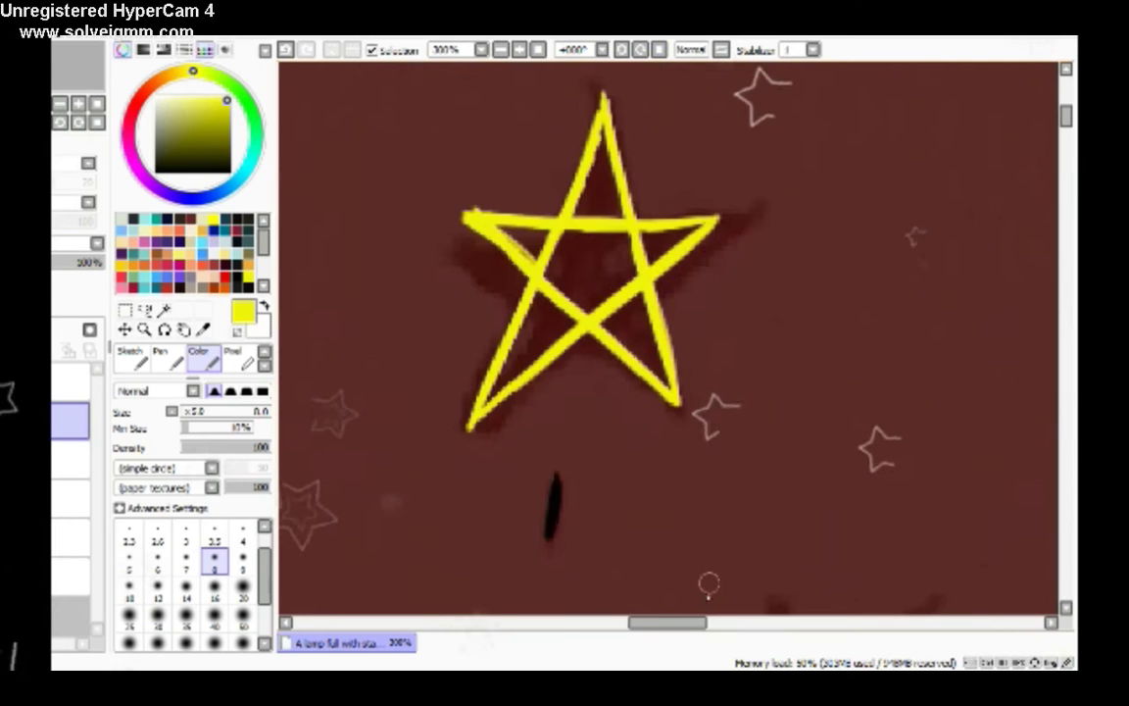
Draw the first yellow strokes of the star to the right of the lantern's peak, following its sketch.
scroll(686, 392, "right", 10)
scroll(686, 392, "up", 5)
left_click_drag(668, 444, 809, 260)
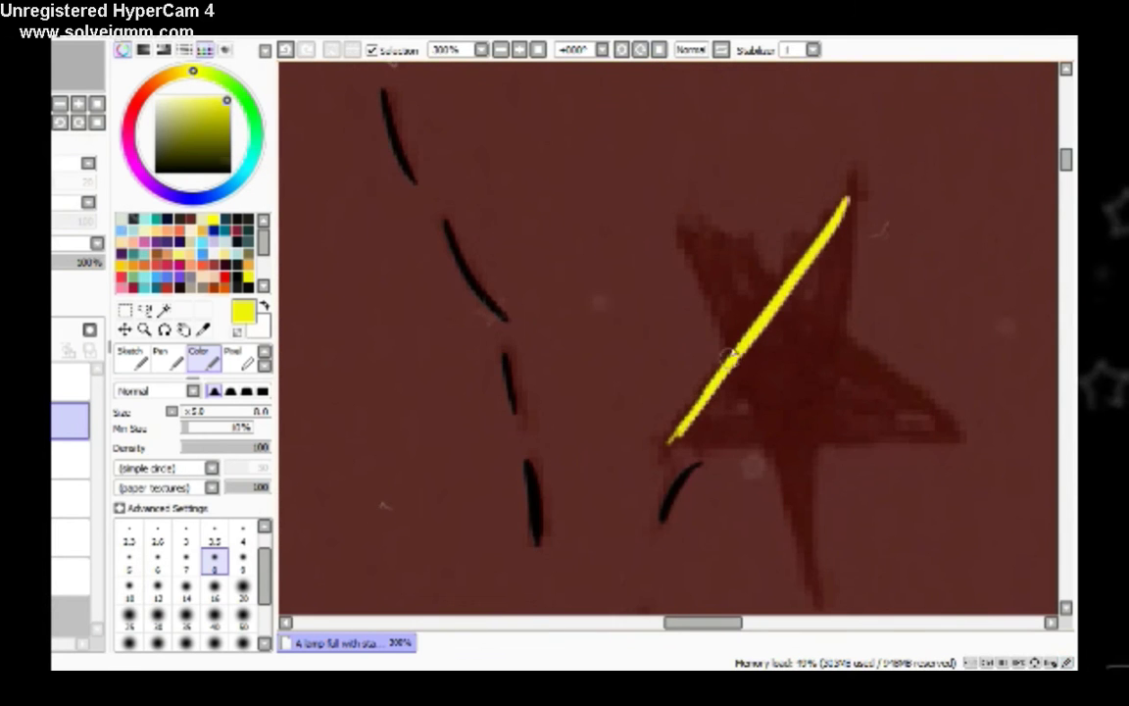
key("h")
key("End")
key("End")
left_click_drag(595, 125, 451, 372)
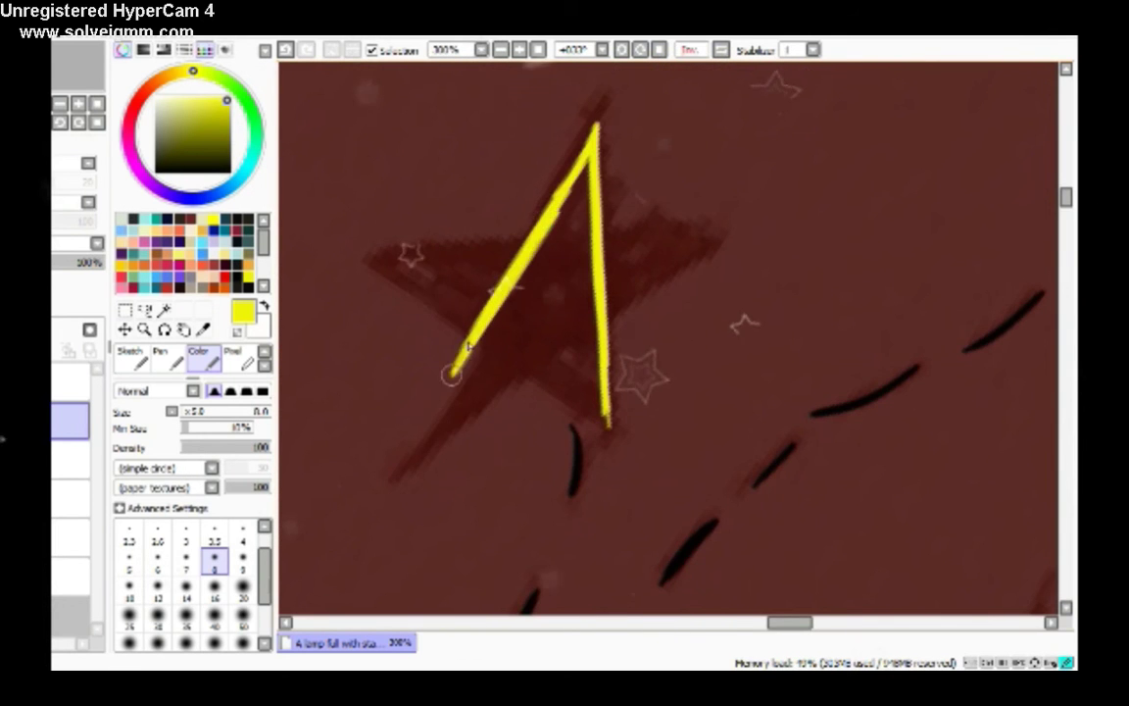
Complete the right-hand star's five-pointed yellow outline with crossing strokes between its tips.
key("h")
key("End")
mouse_move(380, 415)
left_mouse_down()
mouse_move(683, 201)
mouse_move(598, 324)
mouse_move(495, 520)
left_mouse_up()
key("h")
key("End")
key("End")
key("End")
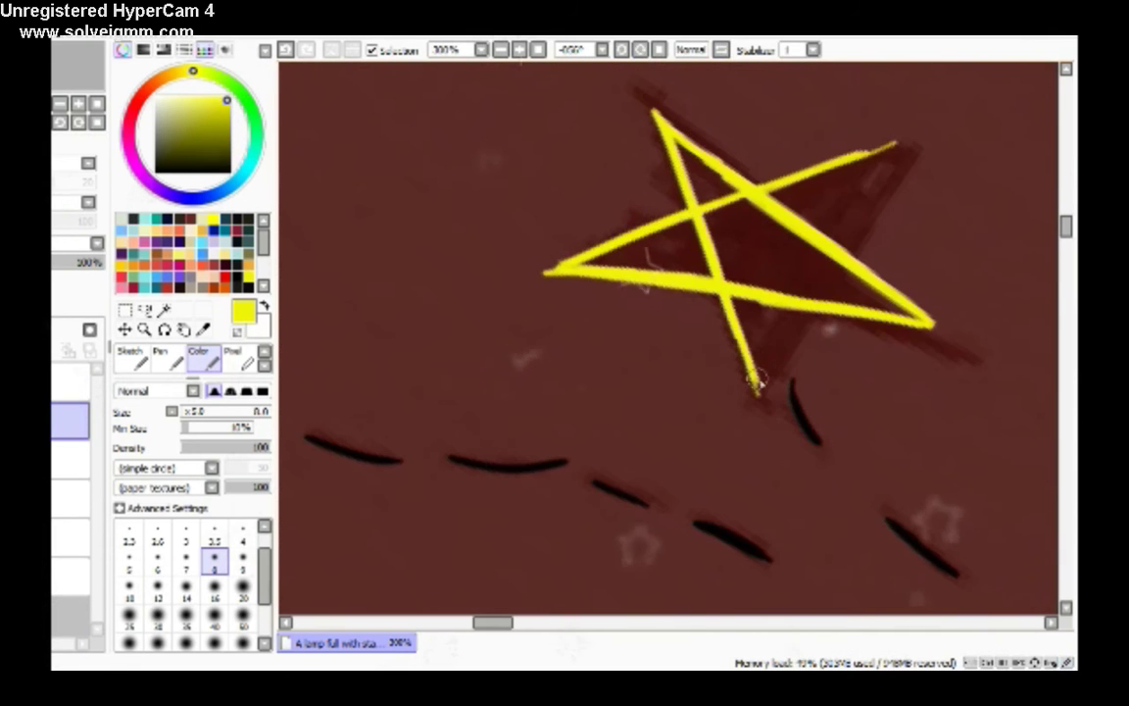
Set the drawing colour to orange and draw the first two sides of the upper-right star with the size 8 brush.
key("Home")
left_click(501, 49)
left_click(501, 49)
scroll(498, 223, "down", 15)
scroll(686, 392, "up", 15)
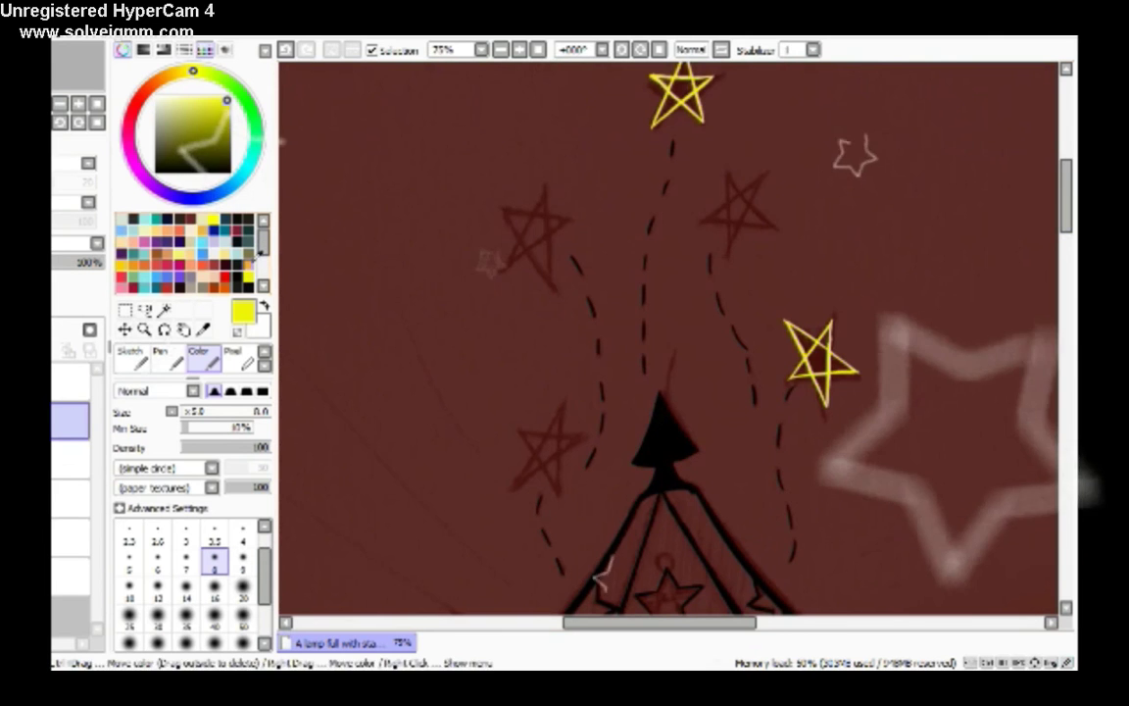
left_click(538, 49)
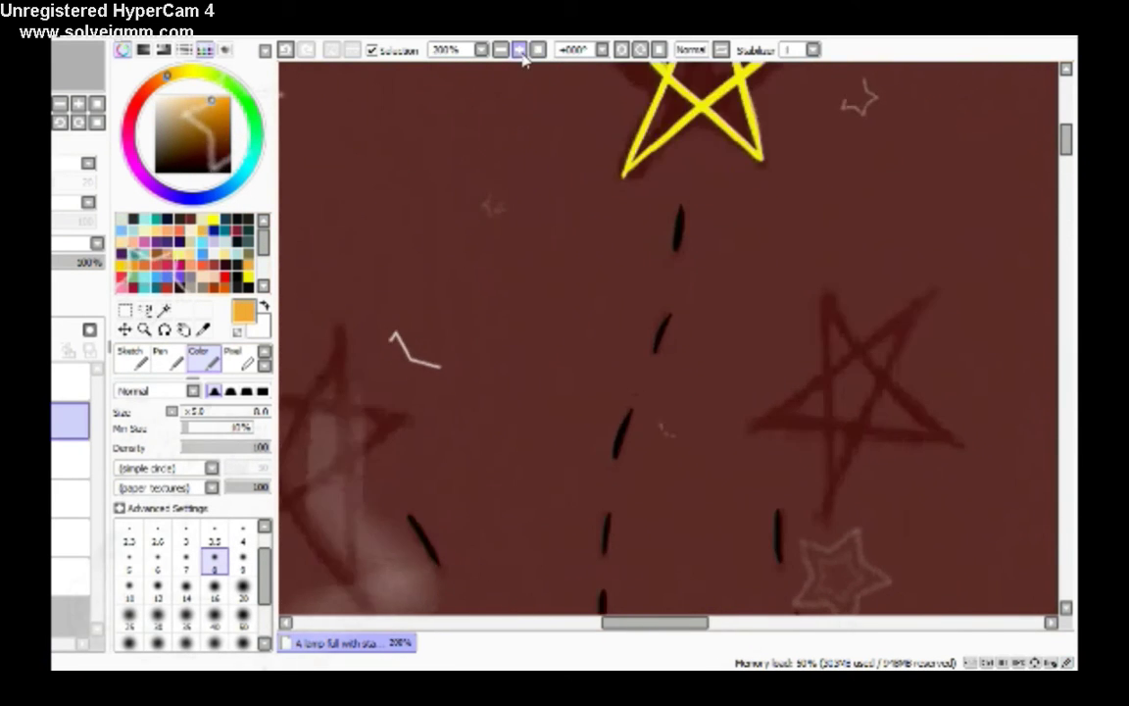
left_click_drag(446, 490, 677, 262)
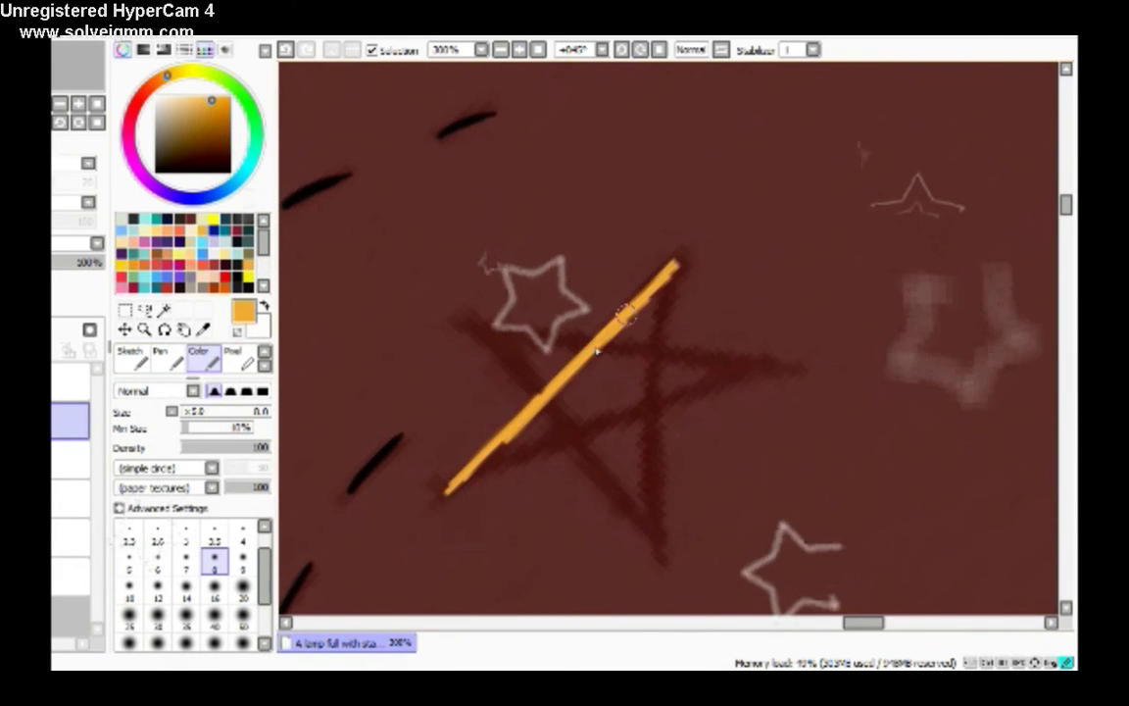
key("Home")
key("h")
left_click_drag(530, 490, 716, 284)
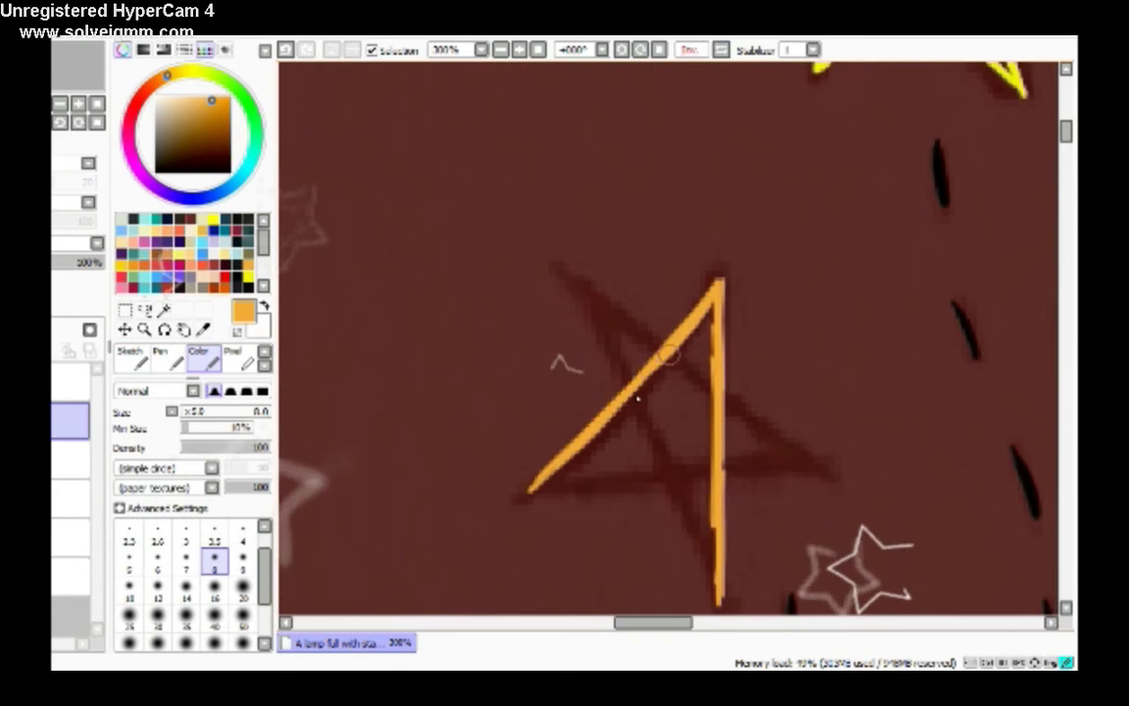
Complete the upper-right star's orange outline with the remaining crossing strokes between its tips.
left_click(640, 49)
mouse_move(441, 485)
left_mouse_down()
mouse_move(542, 415)
mouse_move(676, 231)
left_mouse_up()
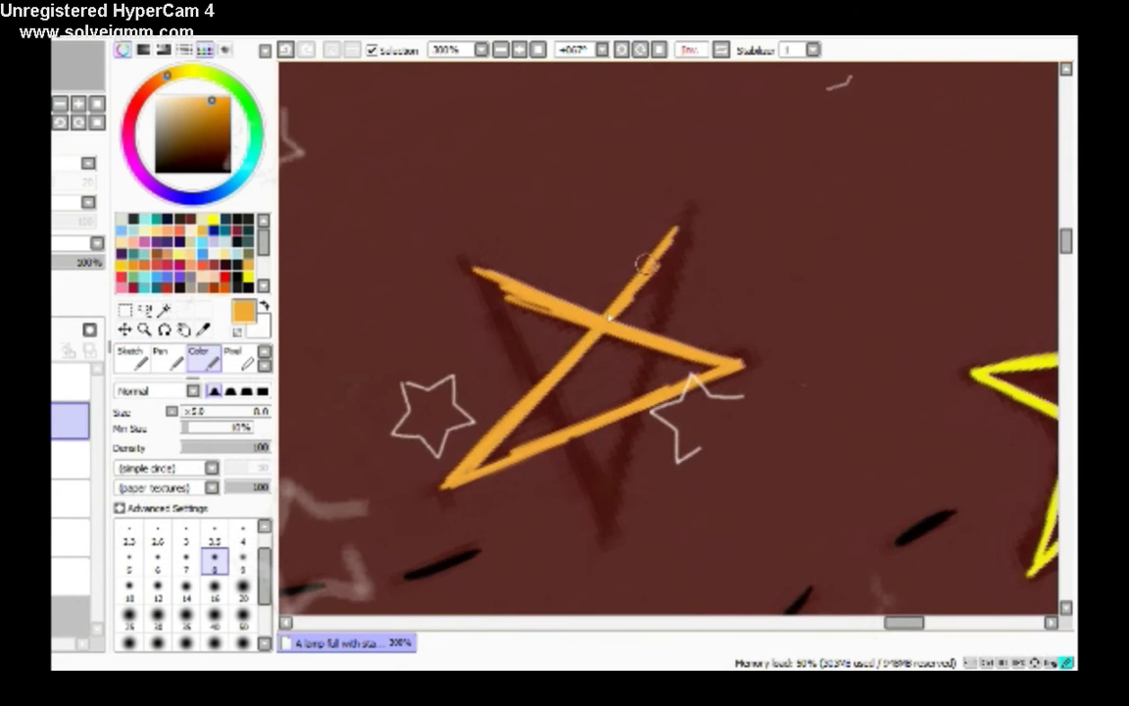
key("End")
key("End")
key("End")
key("End")
left_click_drag(659, 127, 465, 350)
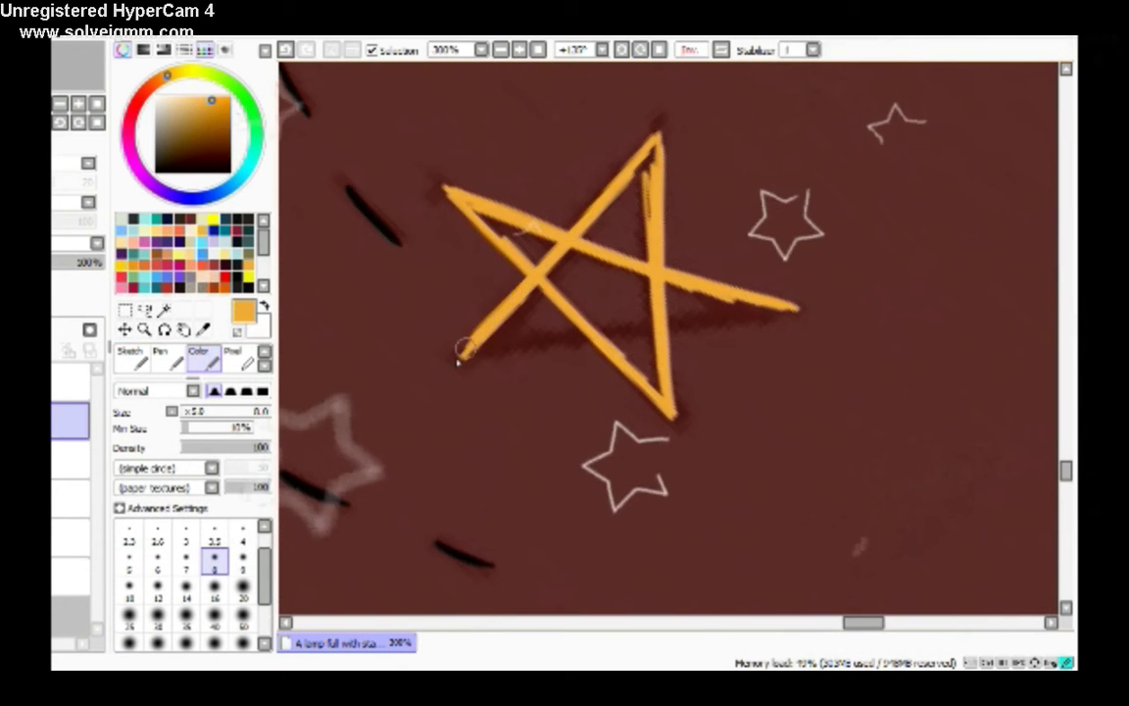
key("Delete")
key("Delete")
key("Delete")
key("Delete")
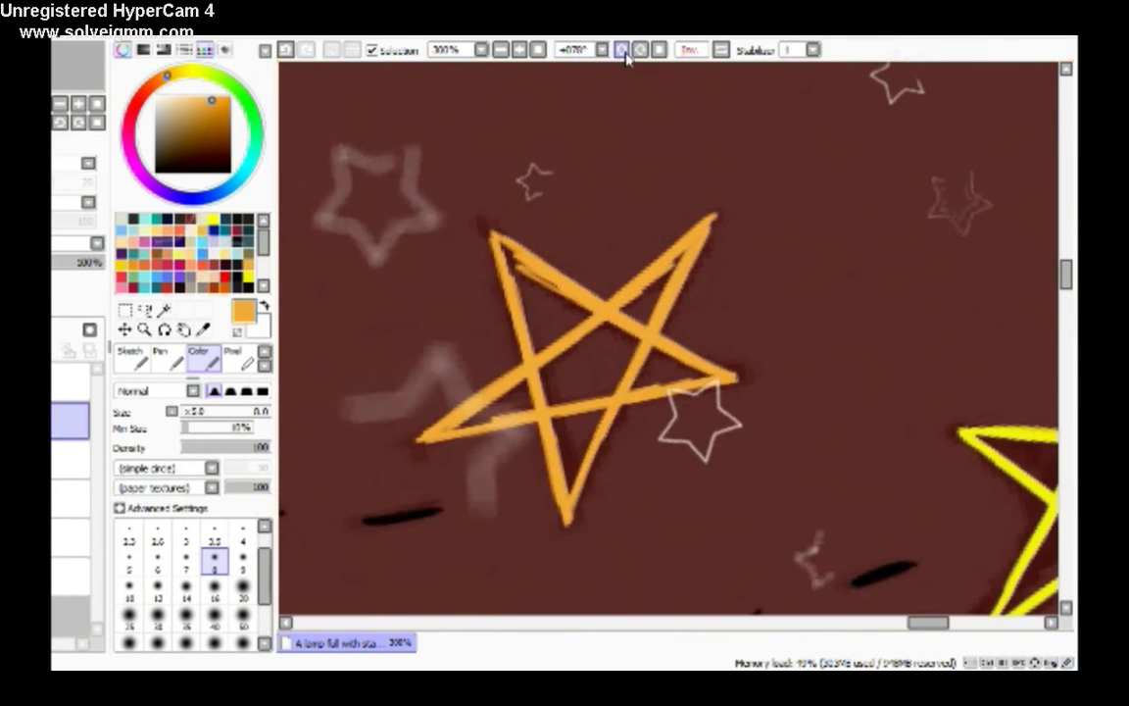
key("Delete")
key("Delete")
Undo the latest strokes and draw the first two orange sides of the upper-left star.
key("ctrl+z")
key("ctrl+z")
key("ctrl+z")
key("ctrl+z")
key("ctrl+z")
left_click_drag(537, 416, 774, 100)
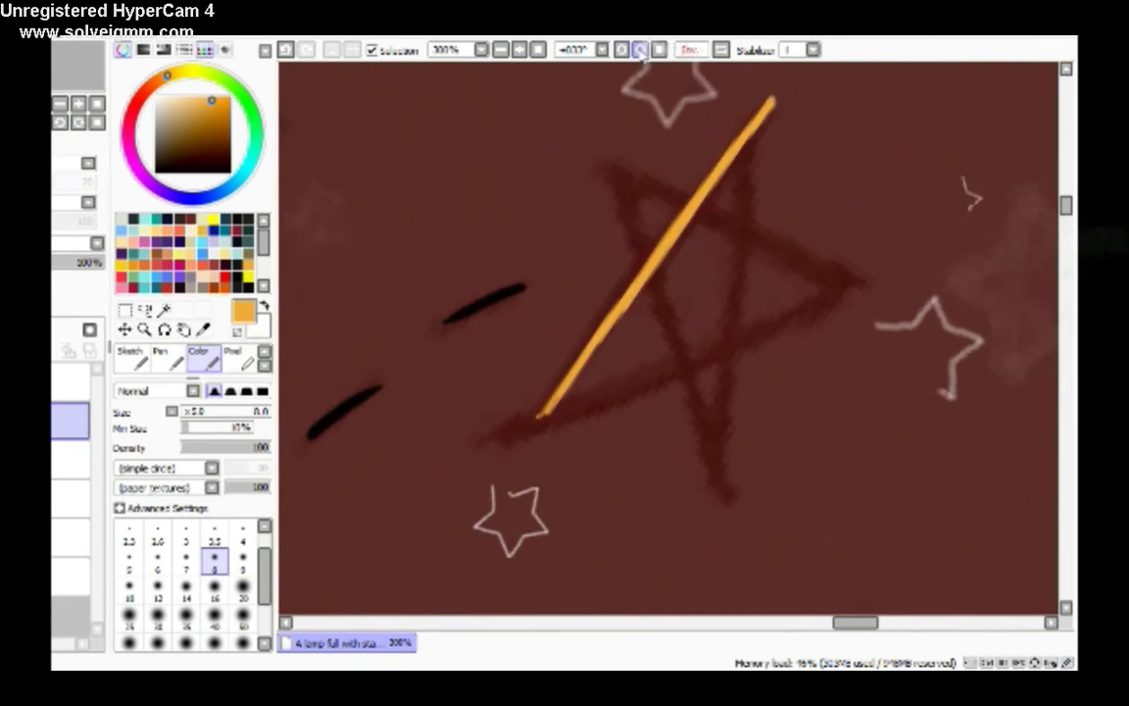
key("End")
key("End")
left_click_drag(912, 244, 708, 441)
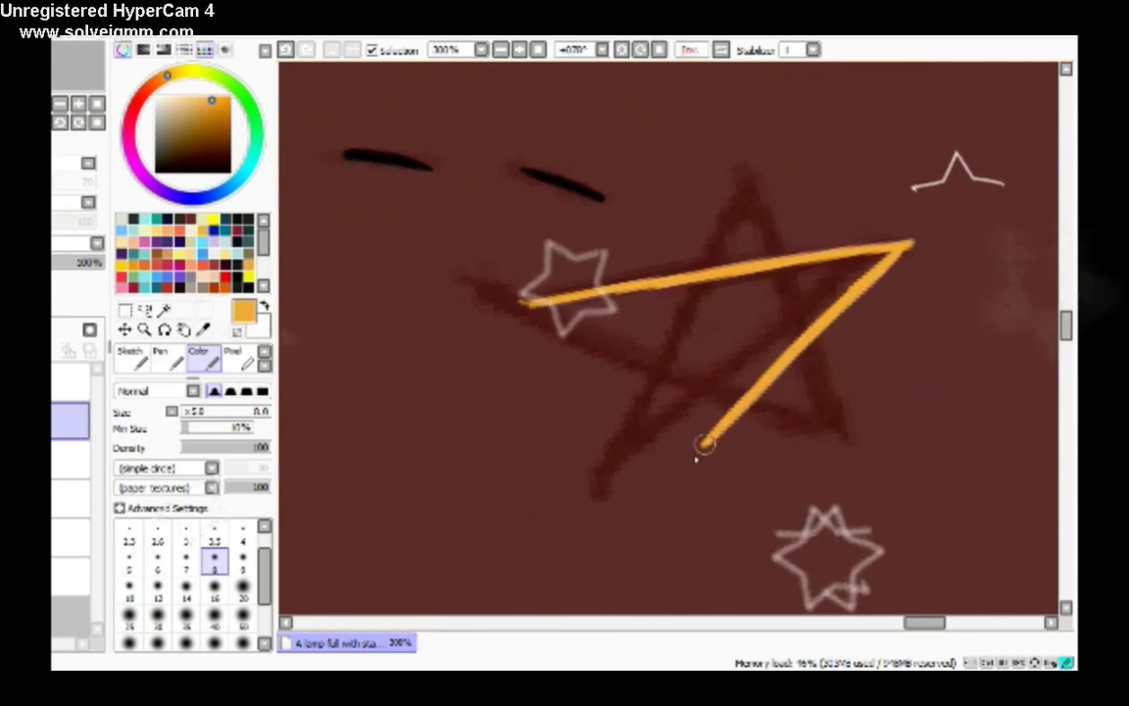
Complete the upper-left star's orange five-pointed outline with its remaining crossing strokes.
key("Home")
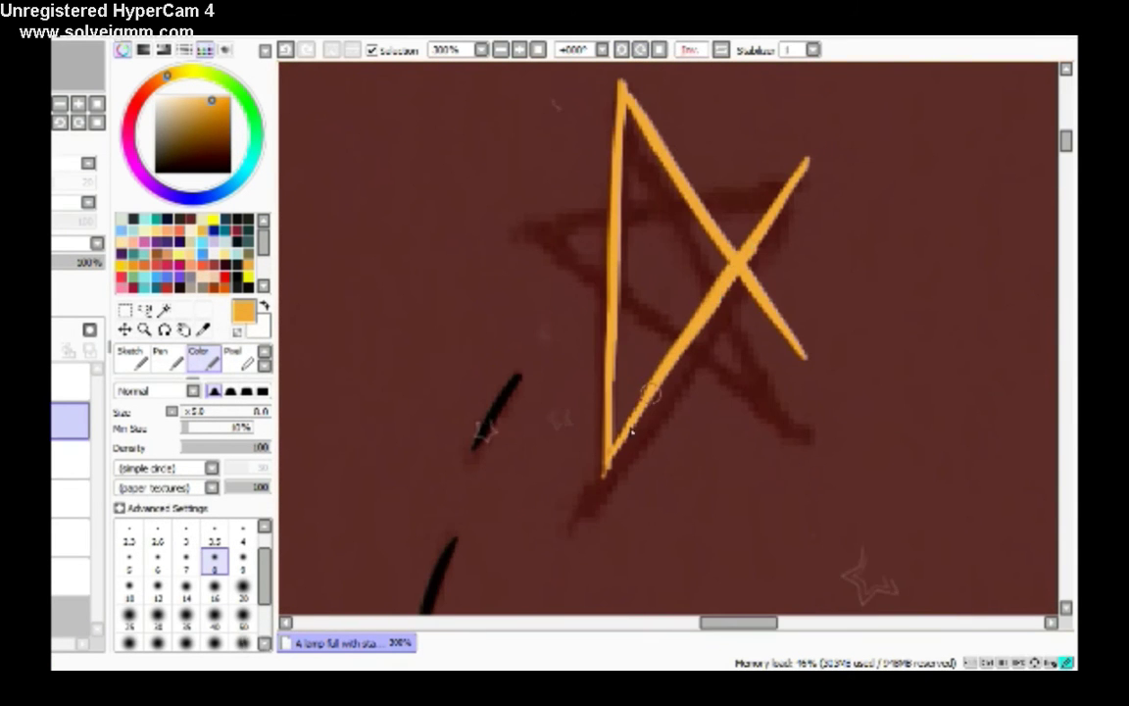
key("Delete")
left_click_drag(685, 113, 542, 340)
key("Delete")
left_click_drag(666, 314, 598, 431)
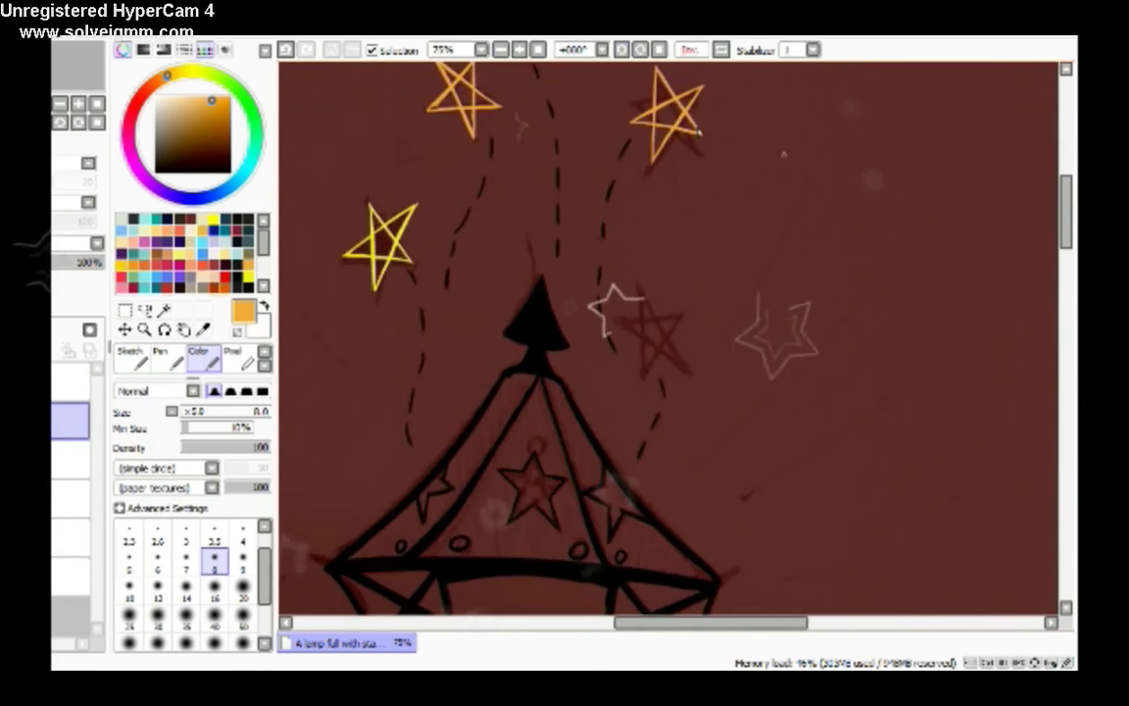
Draw the lower-left star beside the lantern's peak as an orange five-pointed outline.
left_click(629, 55)
mouse_move(496, 415)
left_mouse_down()
mouse_move(675, 101)
mouse_move(680, 392)
mouse_move(800, 159)
mouse_move(662, 144)
mouse_move(574, 353)
left_mouse_up()
left_click(721, 51)
key("Delete")
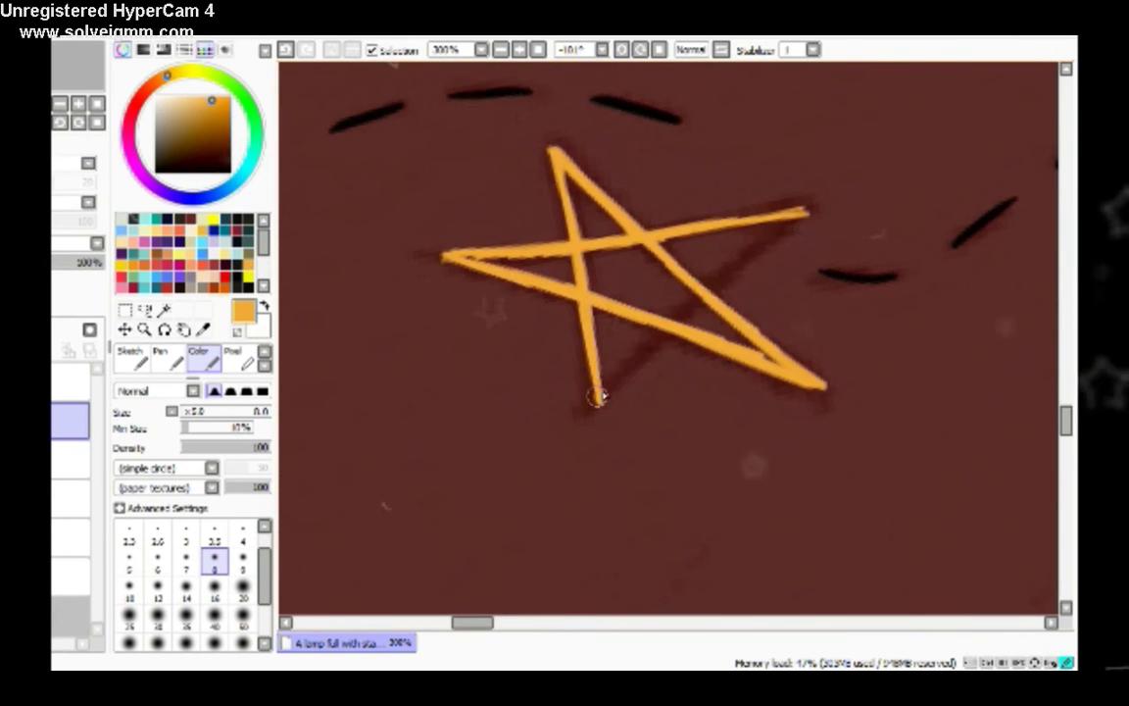
key("Delete")
Hide the red sketch and check the inked lamp from the stars down to its base.
scroll(685, 144, "down", 5)
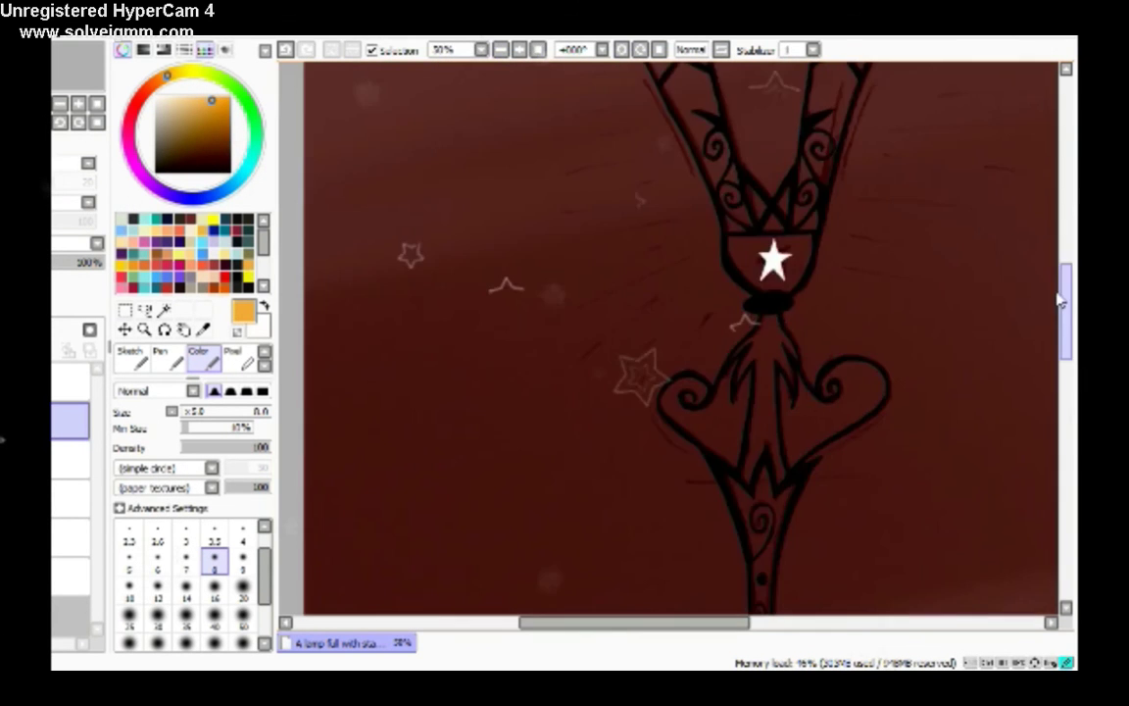
scroll(1049, 472, "up", 5)
scroll(670, 338, "down", 3)
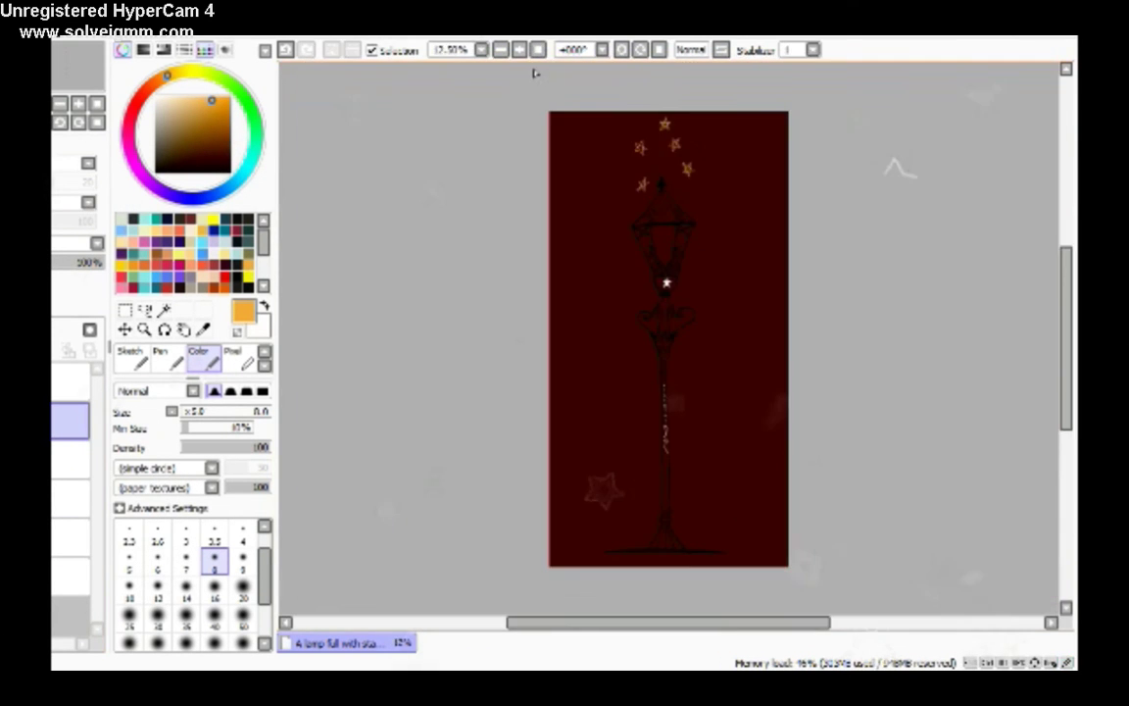
key("Delete")
key("Home")
scroll(670, 338, "up", 4)
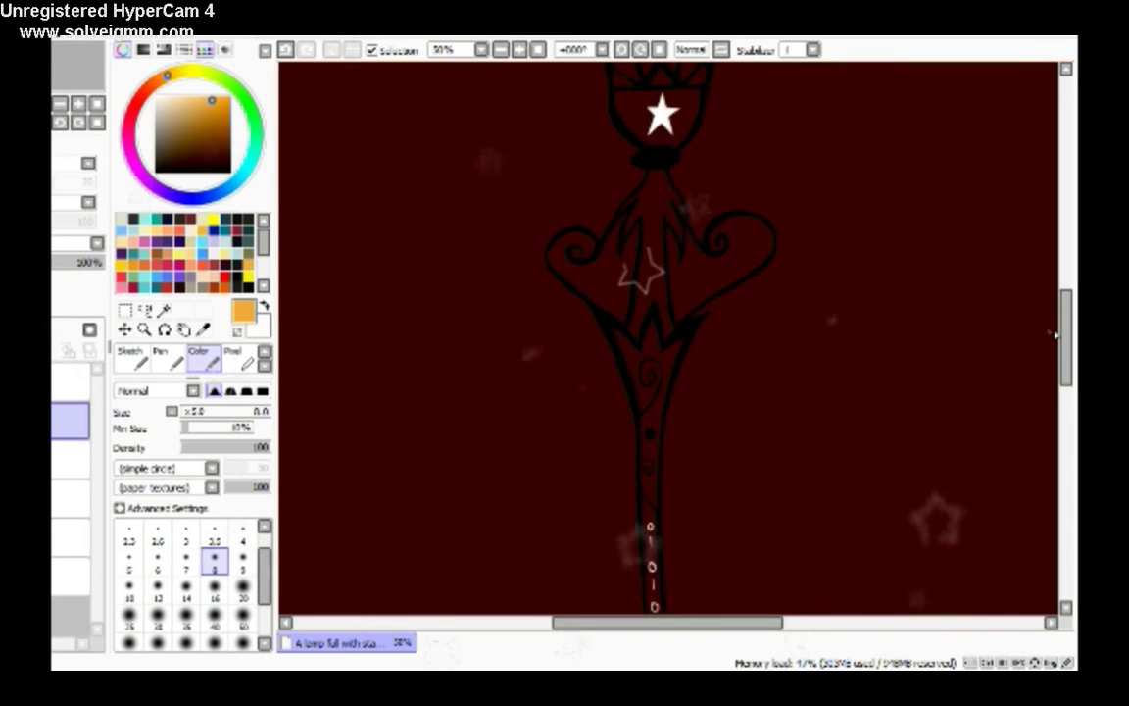
scroll(1068, 269, "up", 5)
scroll(1069, 269, "up", 2)
scroll(1068, 270, "down", 8)
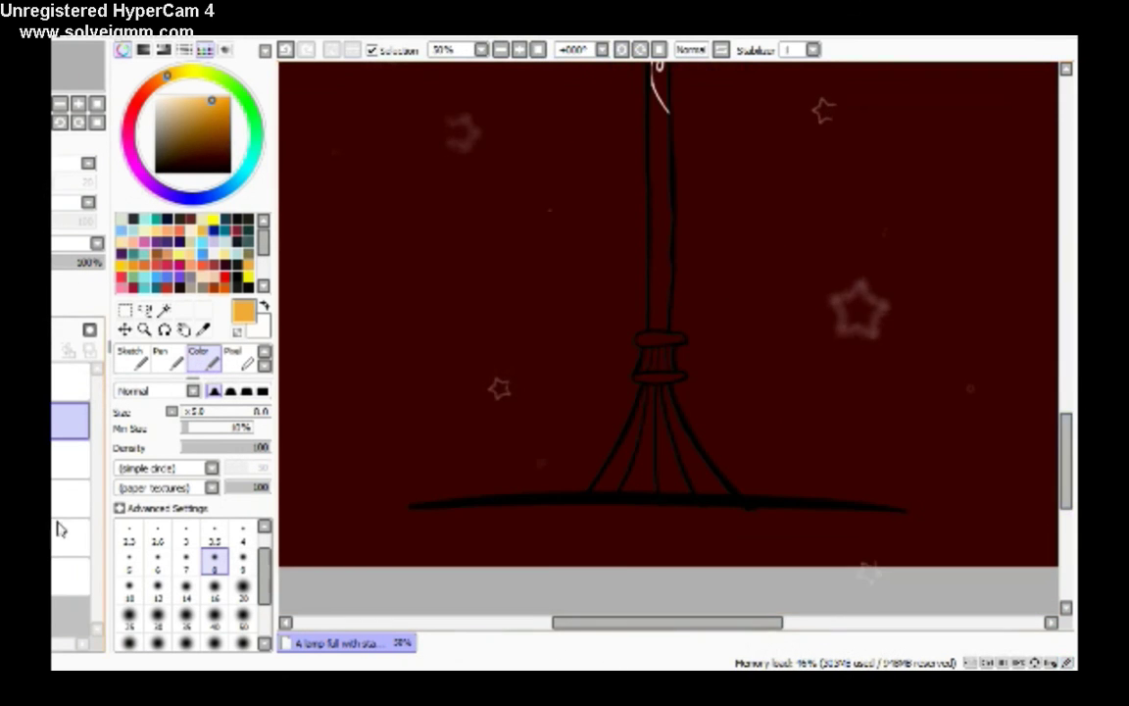
scroll(670, 338, "down", 3)
Delete the hidden sketch layer and make the previously used drawing layer active again.
left_click(70, 537)
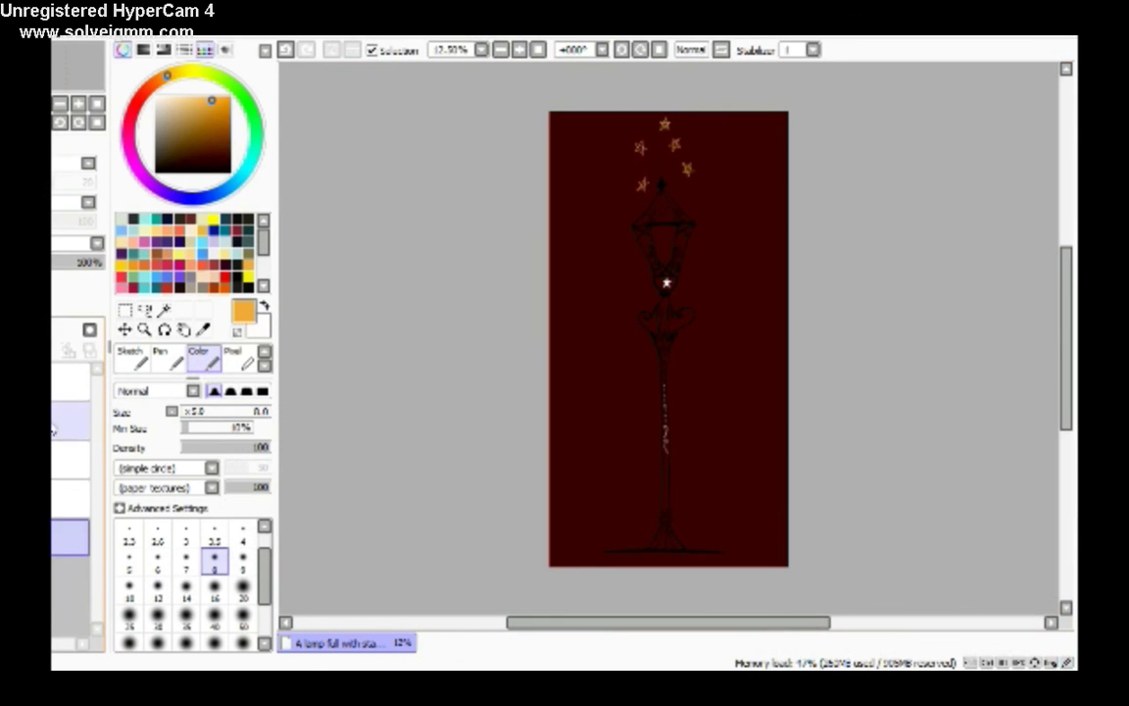
left_click(69, 420)
left_click(519, 49)
left_click_drag(1075, 353, 1075, 255)
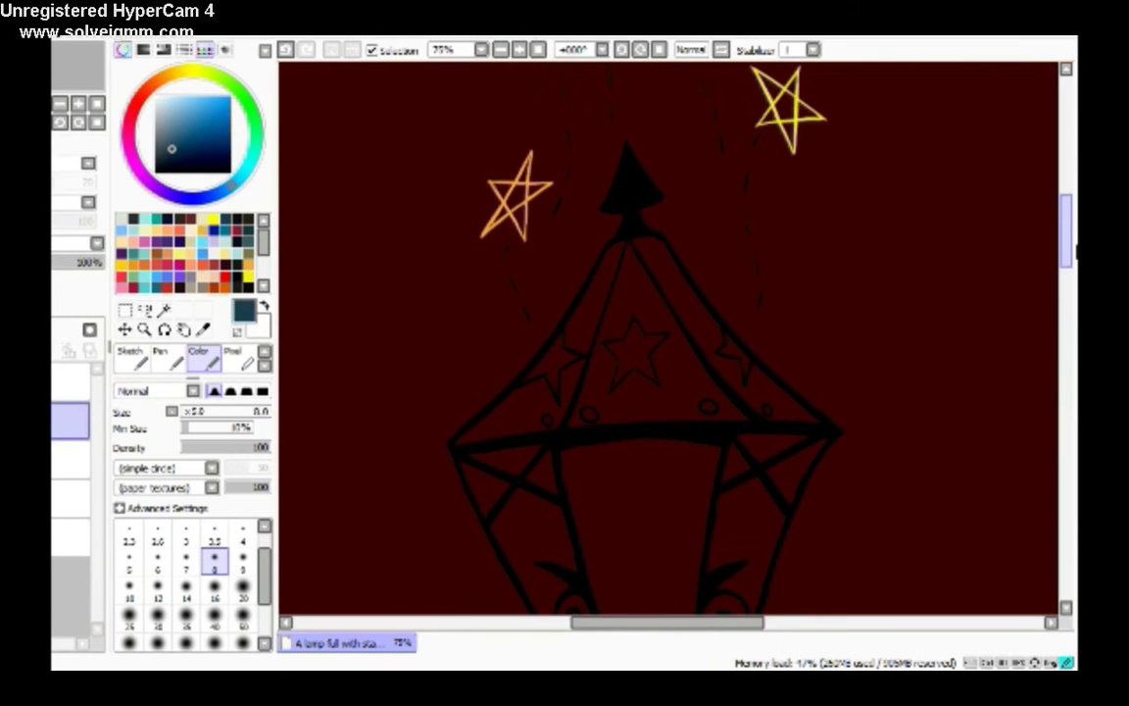
Set the colour to dark olive brown and fill the upper part of the lantern roof with size 20 and 50 brushes.
left_click(132, 217)
key("ctrl+plus")
key("ctrl+plus")
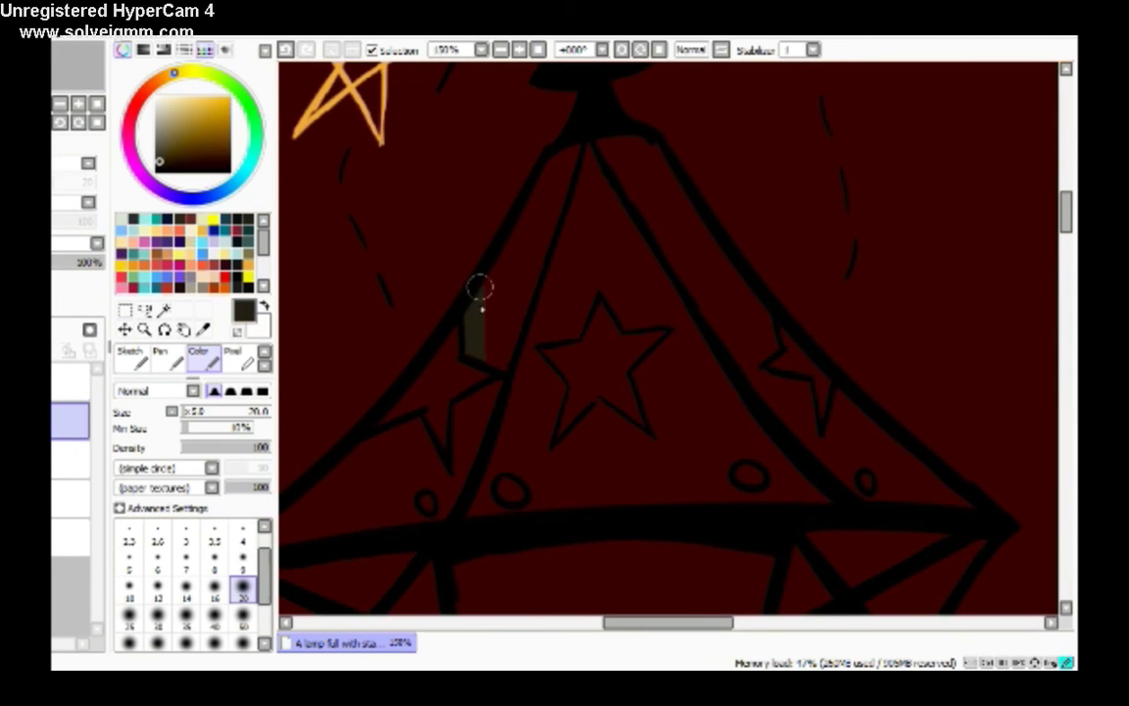
left_click_drag(529, 273, 539, 206)
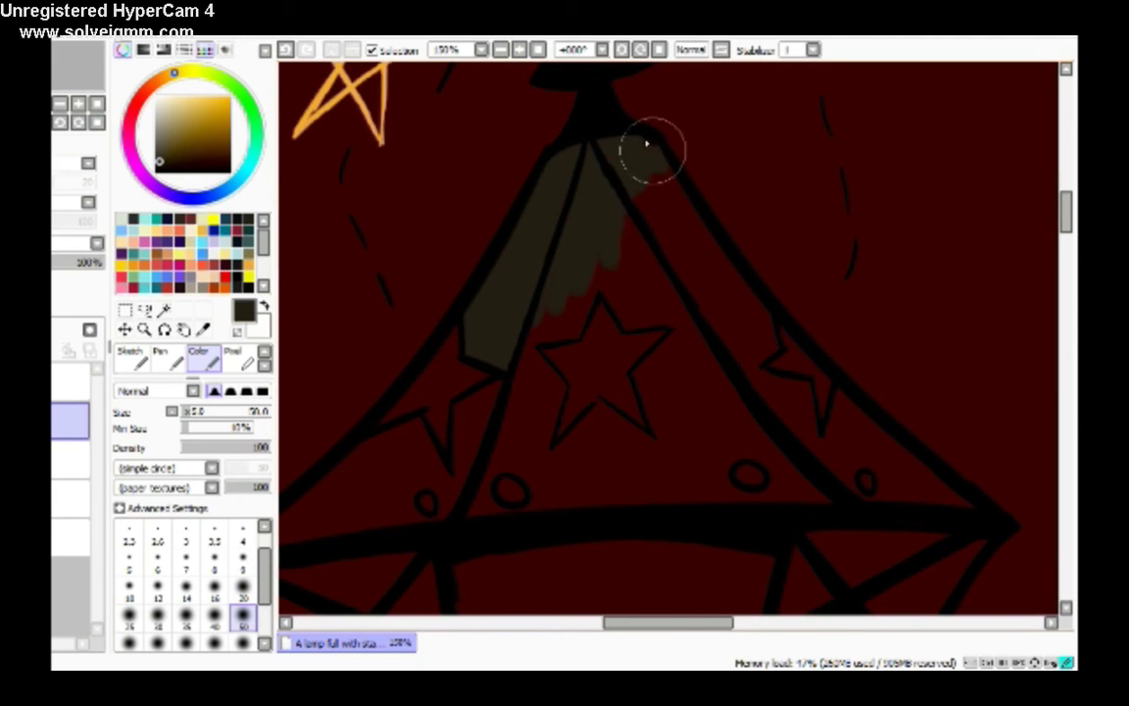
key("h")
mouse_move(637, 355)
left_mouse_down()
mouse_move(731, 262)
mouse_move(707, 261)
mouse_move(644, 314)
left_mouse_up()
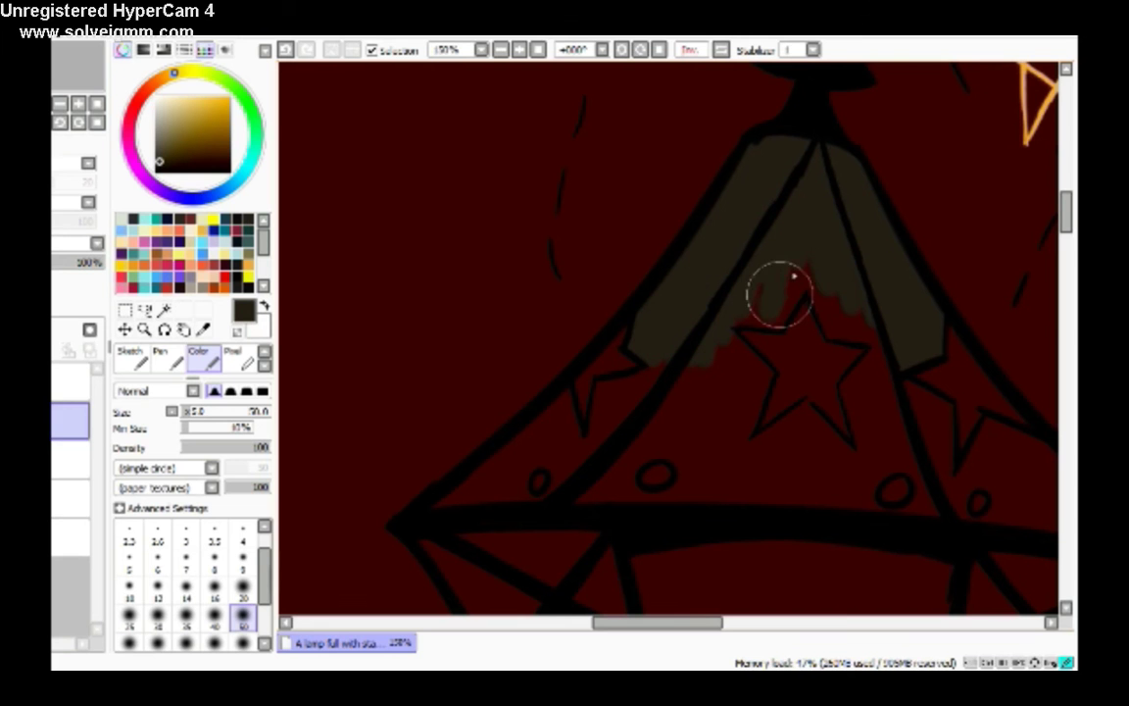
Fill the rest of the lantern roof in dark olive brown, using a size 20 brush in its narrow corner.
mouse_move(595, 378)
left_mouse_down()
mouse_move(474, 487)
mouse_move(597, 454)
mouse_move(675, 488)
mouse_move(809, 468)
mouse_move(834, 303)
mouse_move(831, 372)
left_mouse_up()
left_click_drag(652, 623, 699, 608)
left_click_drag(626, 327, 676, 495)
left_click_drag(659, 627, 676, 628)
left_click_drag(590, 196, 510, 432)
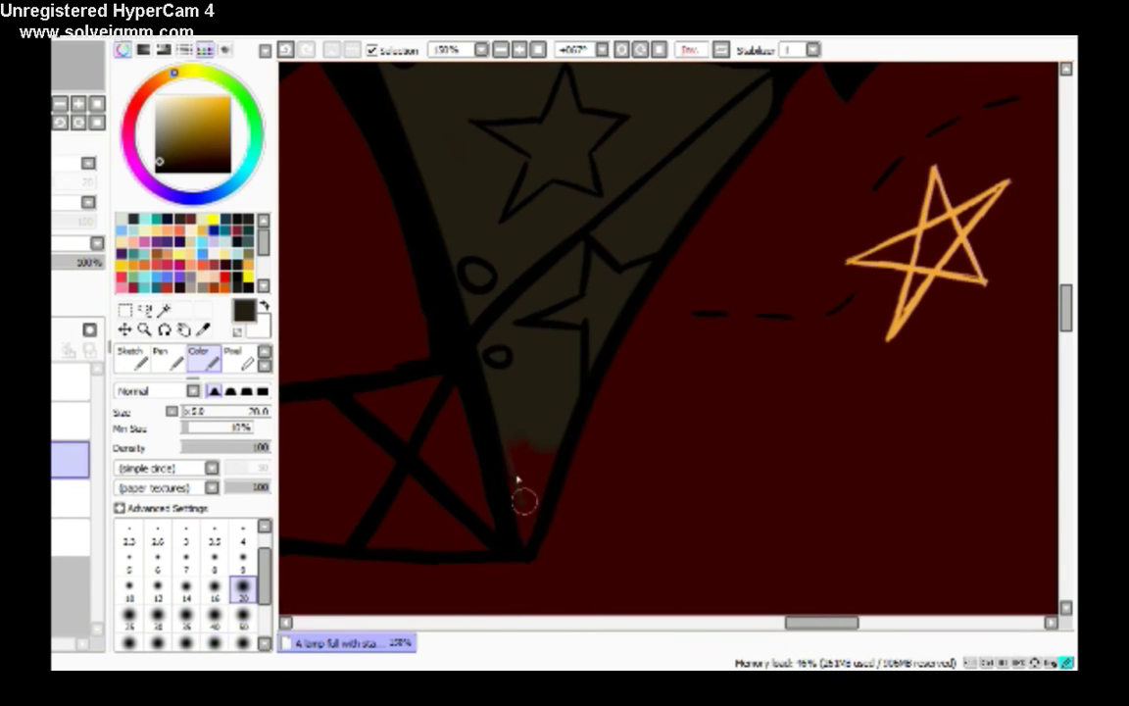
Fill the neck, pointed leaves and central stem below the bowl in dark olive brown with a size 50 brush.
left_click_drag(1066, 314, 1074, 279)
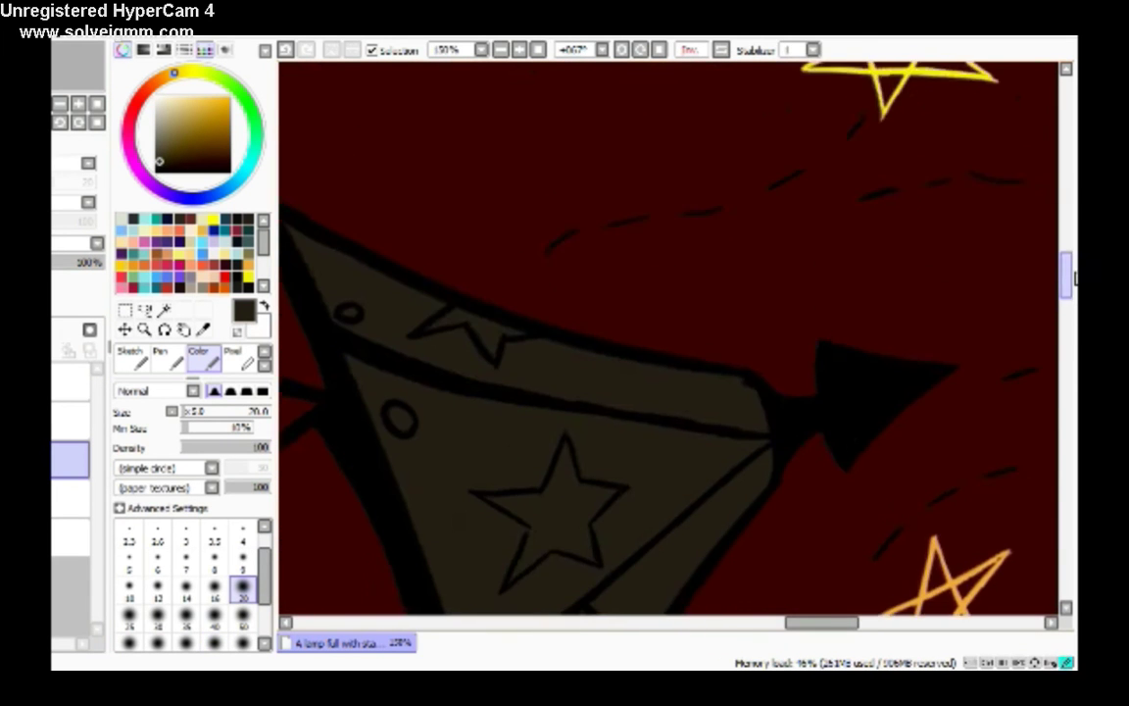
key("Home")
scroll(614, 335, "down", 5)
scroll(614, 335, "up", 1)
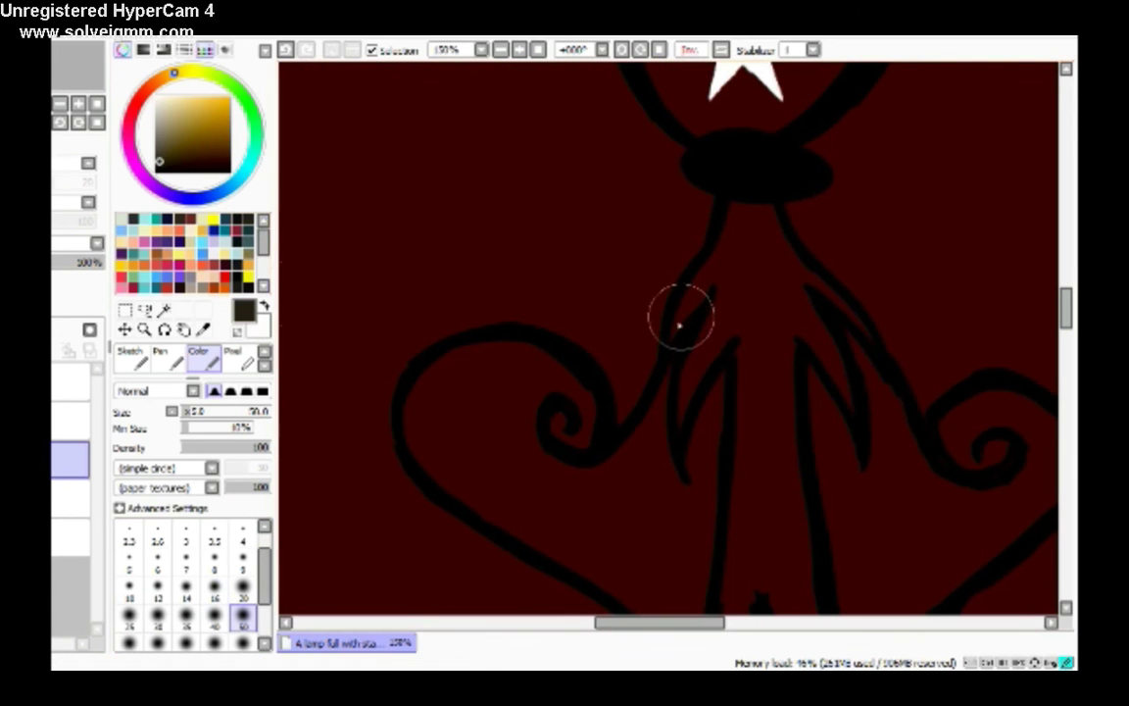
left_click_drag(718, 332, 774, 237)
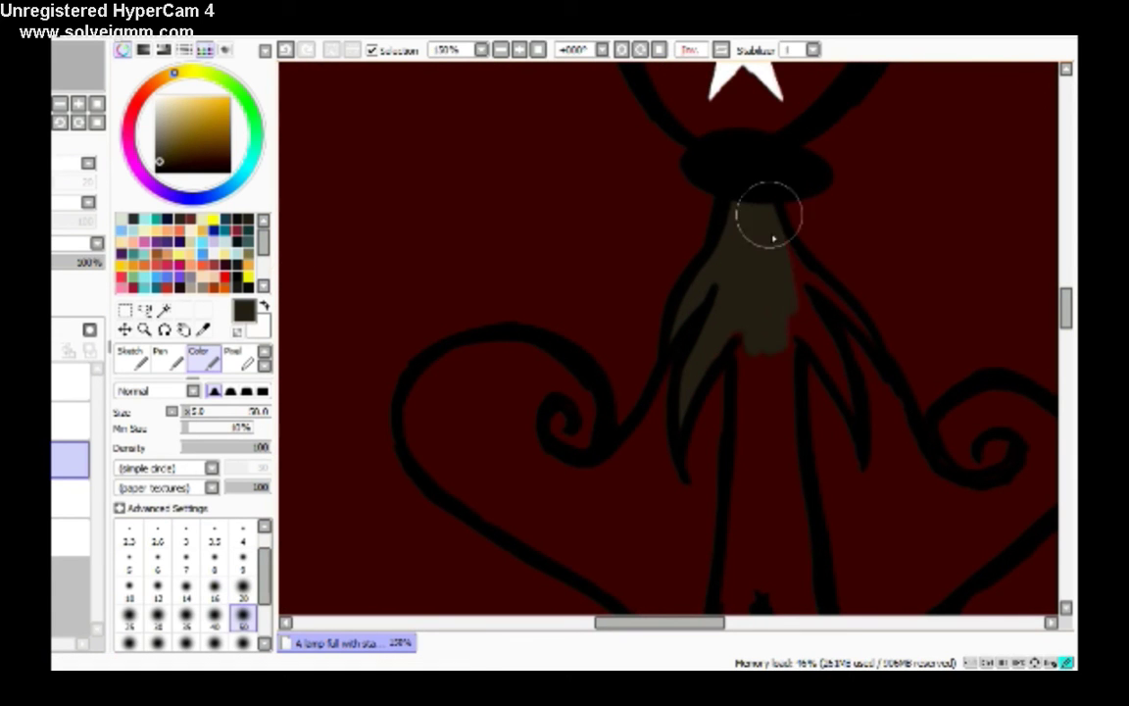
left_click_drag(1068, 309, 1068, 319)
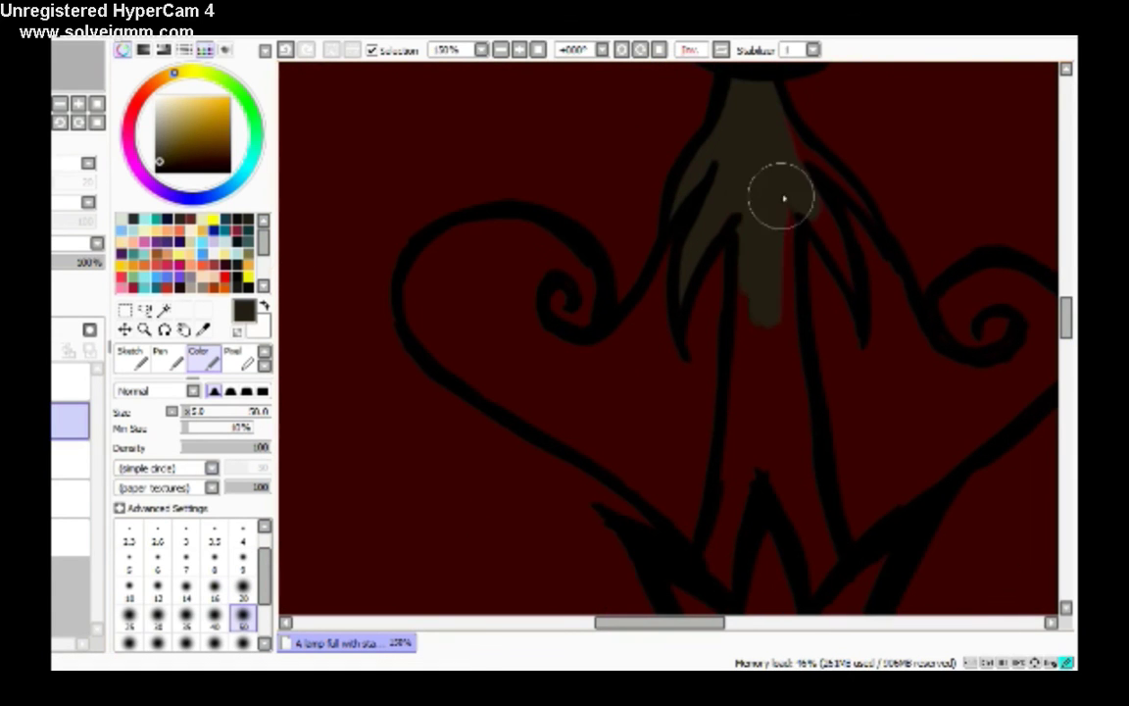
mouse_move(758, 251)
left_mouse_down()
mouse_move(751, 409)
mouse_move(733, 398)
mouse_move(735, 500)
left_mouse_up()
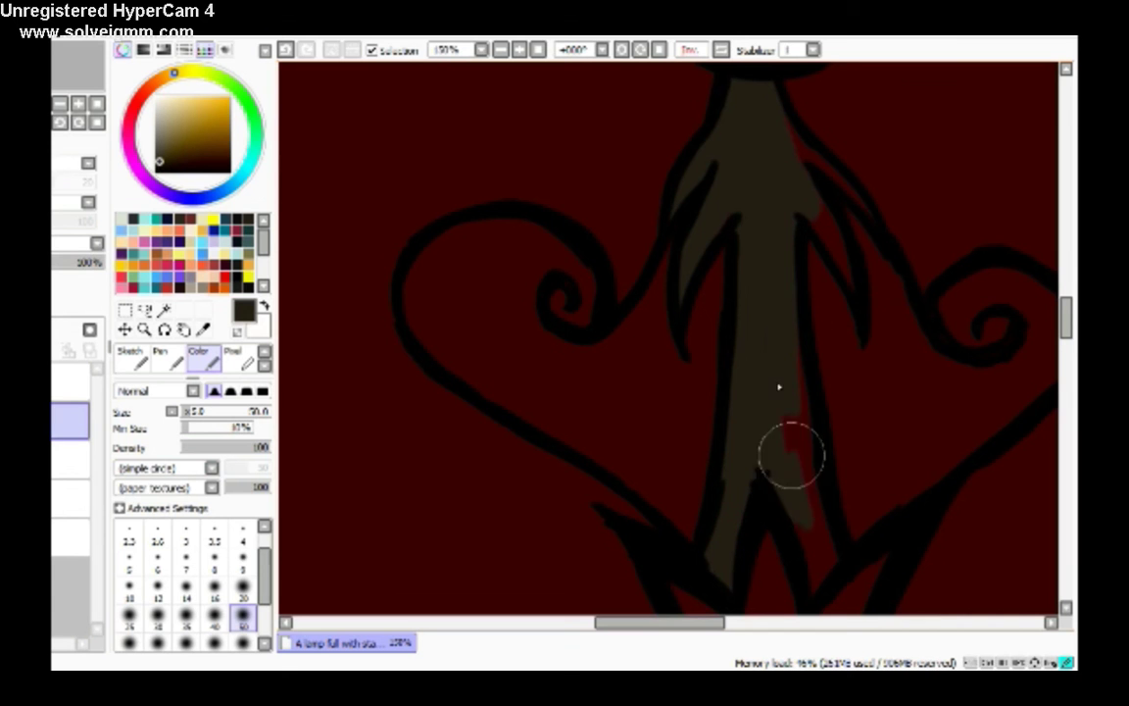
scroll(794, 266, "up", 2)
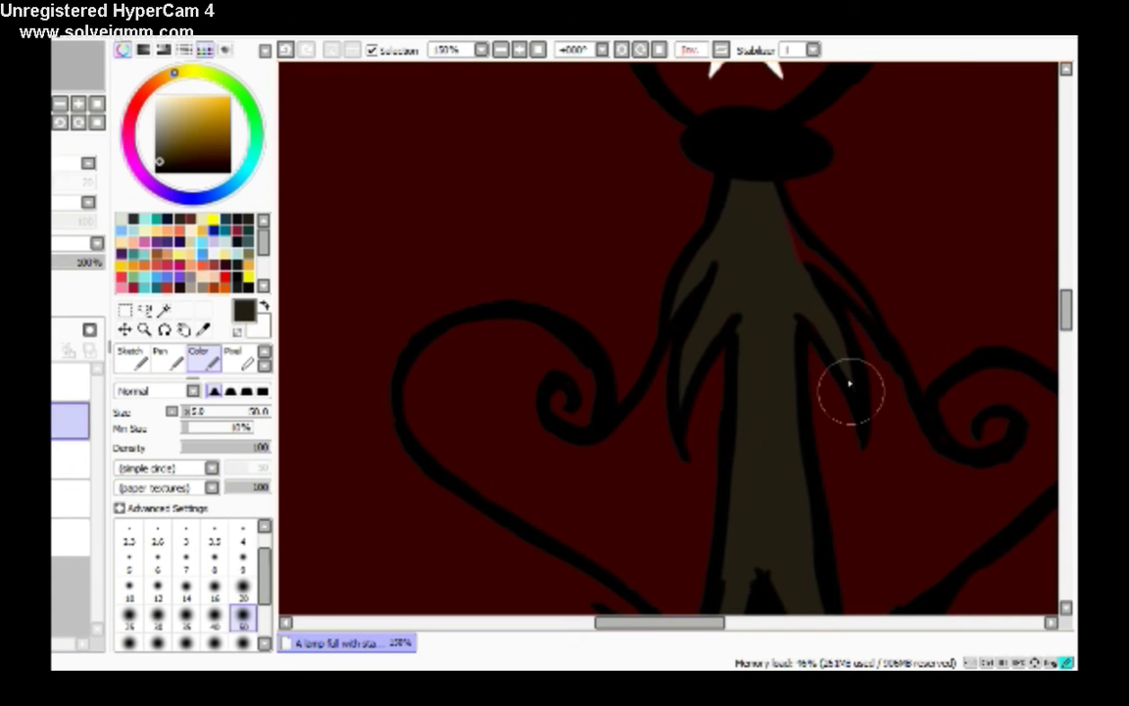
left_click(662, 50)
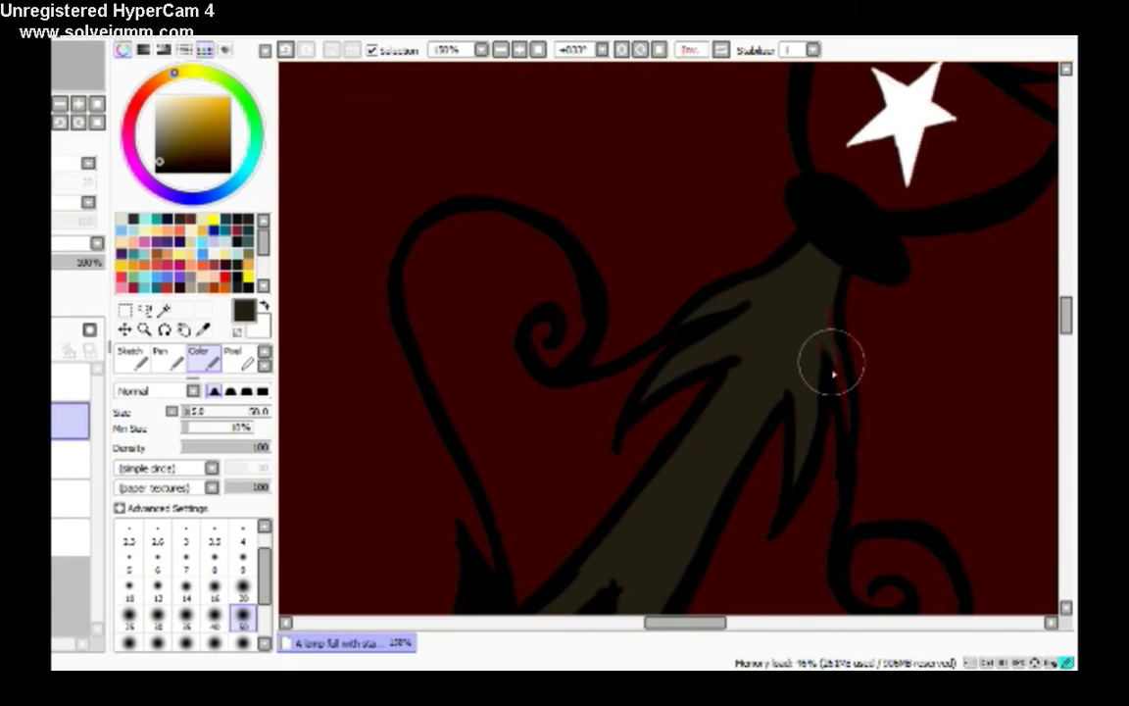
left_click(659, 50)
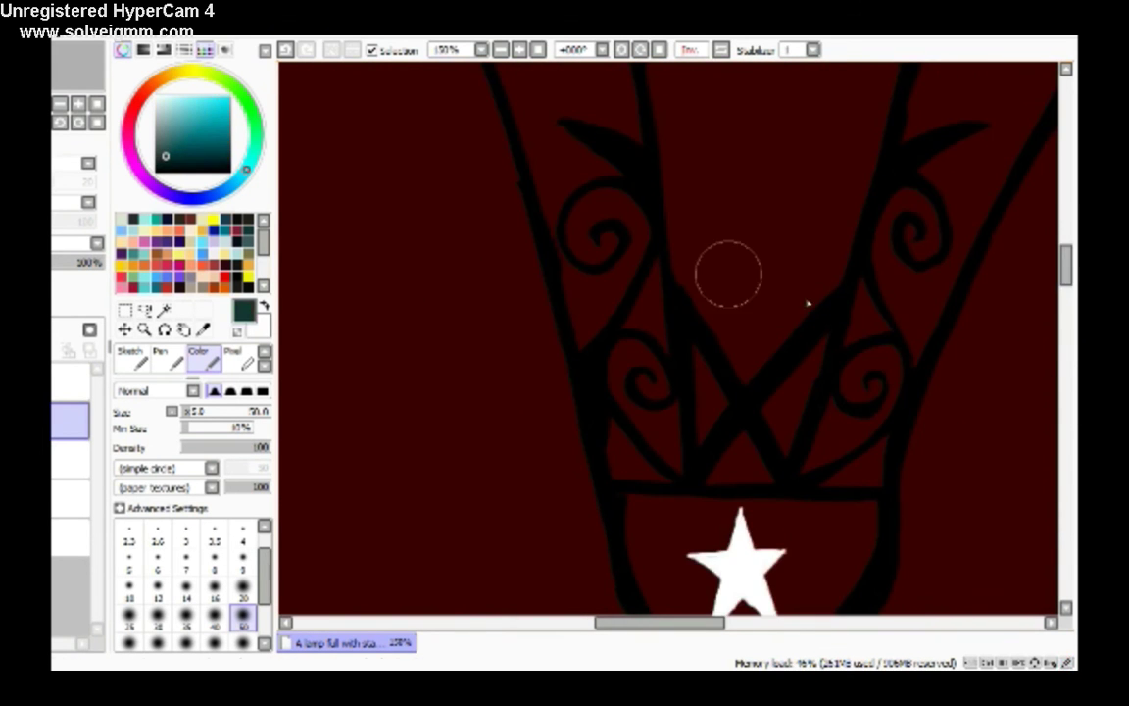
Fill the bowl around the white star in dark teal with a size 50 brush.
scroll(685, 265, "down", 5)
mouse_move(638, 192)
left_mouse_down()
mouse_move(643, 265)
mouse_move(769, 357)
left_mouse_up()
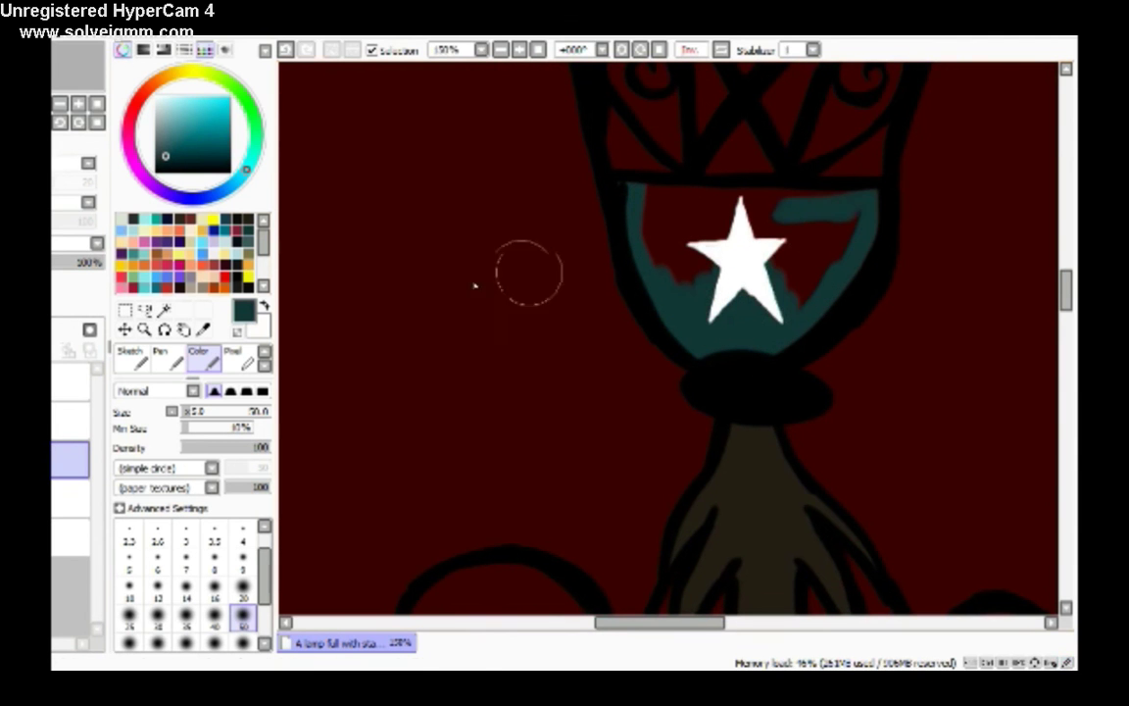
mouse_move(728, 216)
left_mouse_down()
mouse_move(573, 243)
mouse_move(640, 177)
mouse_move(658, 183)
mouse_move(590, 230)
mouse_move(618, 250)
mouse_move(731, 201)
left_mouse_up()
key("Home")
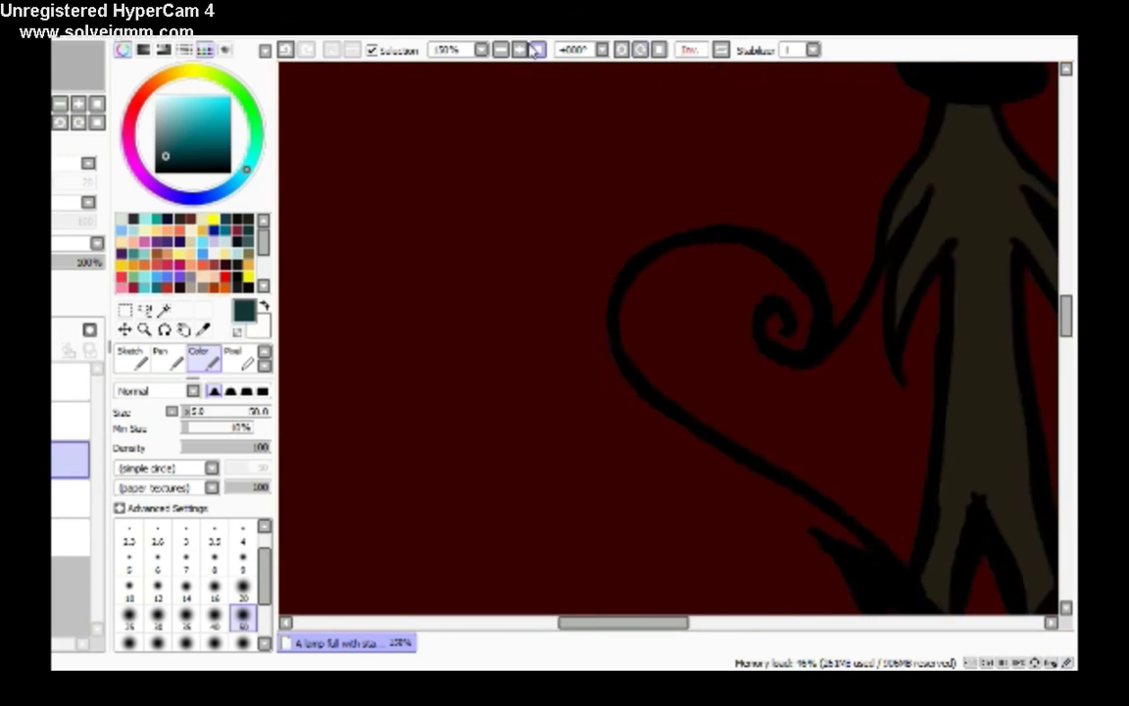
Fill the top of the post around the large black spiral in dark teal with a size 50 brush.
key("ctrl+minus")
key("ctrl+minus")
key("ctrl+minus")
scroll(726, 339, "down", 10)
key("ctrl+plus")
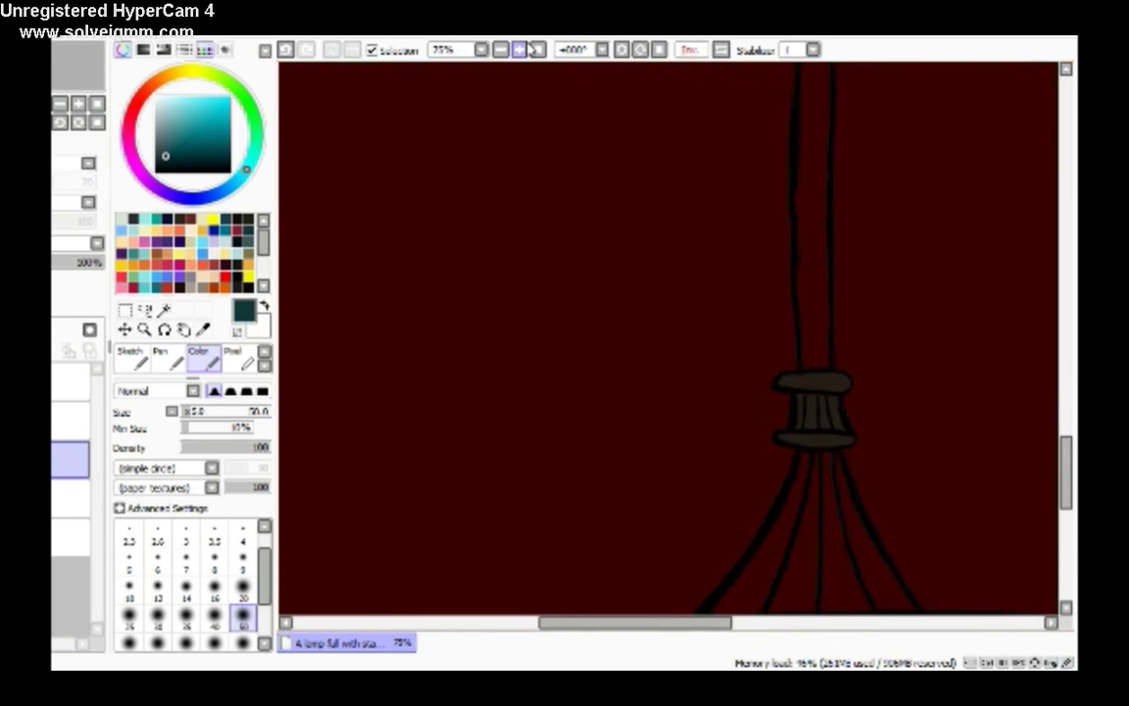
scroll(661, 629, "up", 5)
key("ctrl+plus")
key("ctrl+plus")
scroll(542, 391, "up", 2)
scroll(542, 391, "left", 2)
mouse_move(543, 391)
left_mouse_down()
mouse_move(699, 447)
mouse_move(728, 428)
mouse_move(713, 572)
mouse_move(605, 582)
mouse_move(579, 549)
left_mouse_up()
left_click_drag(1067, 338, 1069, 366)
left_click_drag(617, 222, 689, 142)
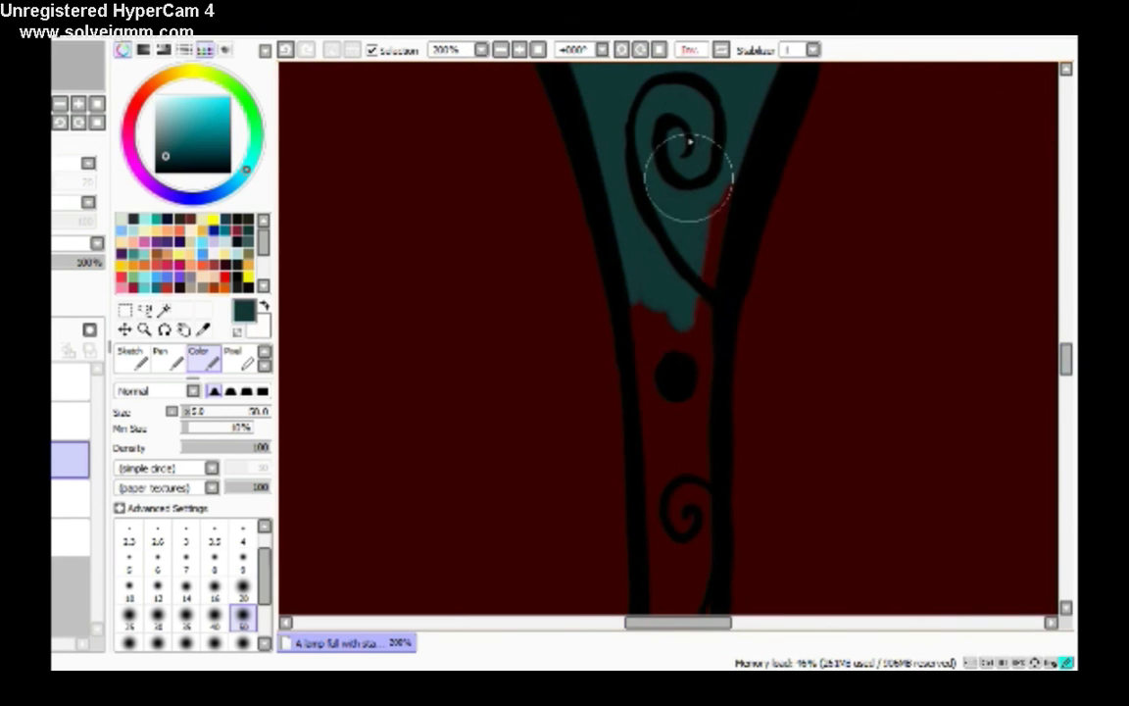
Fill the post around the black dot and small spiral in dark teal, down to the diagonal curve.
scroll(727, 217, "down", 5)
left_click(660, 333)
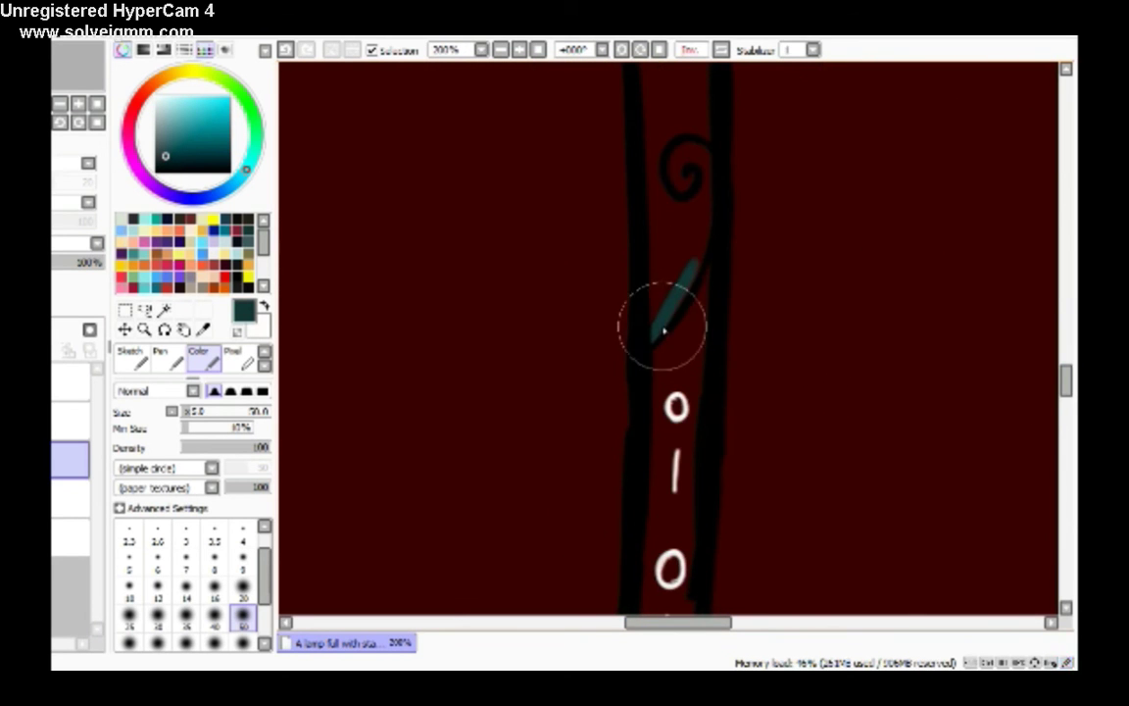
scroll(712, 183, "up", 5)
mouse_move(686, 382)
left_mouse_down()
mouse_move(661, 512)
mouse_move(699, 508)
left_mouse_up()
scroll(764, 299, "up", 5)
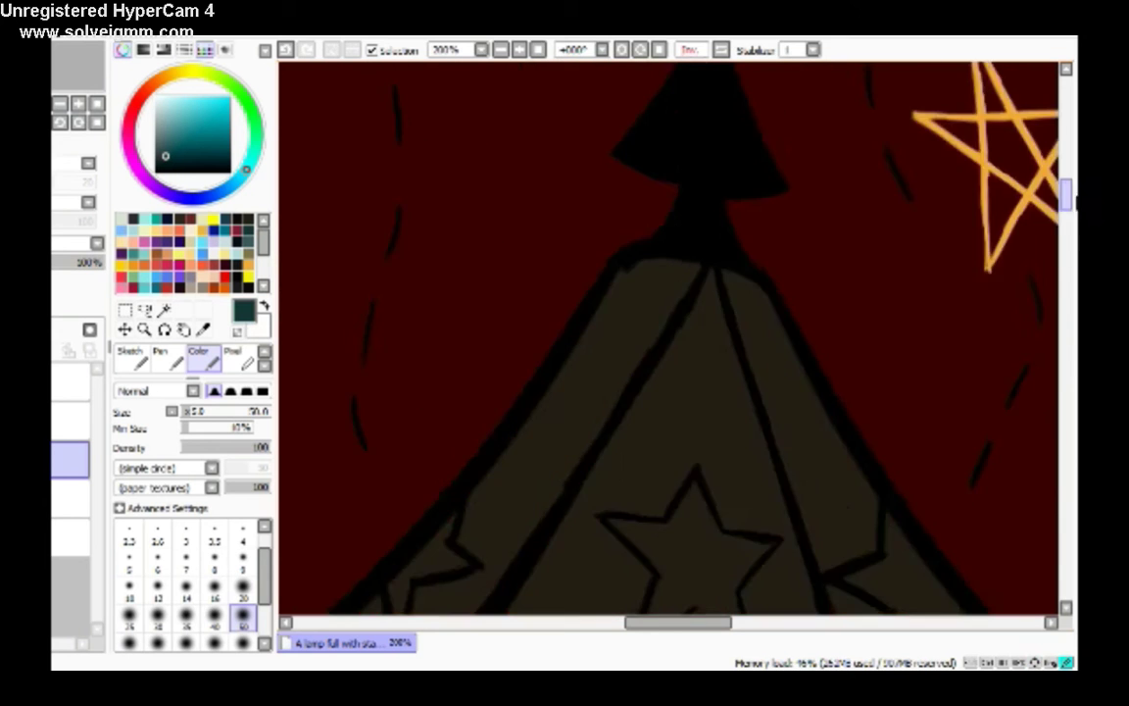
Fill the middle of the post around the white circles, dashes and spirals in lighter teal, down to the lower white curve.
scroll(549, 304, "down", 7)
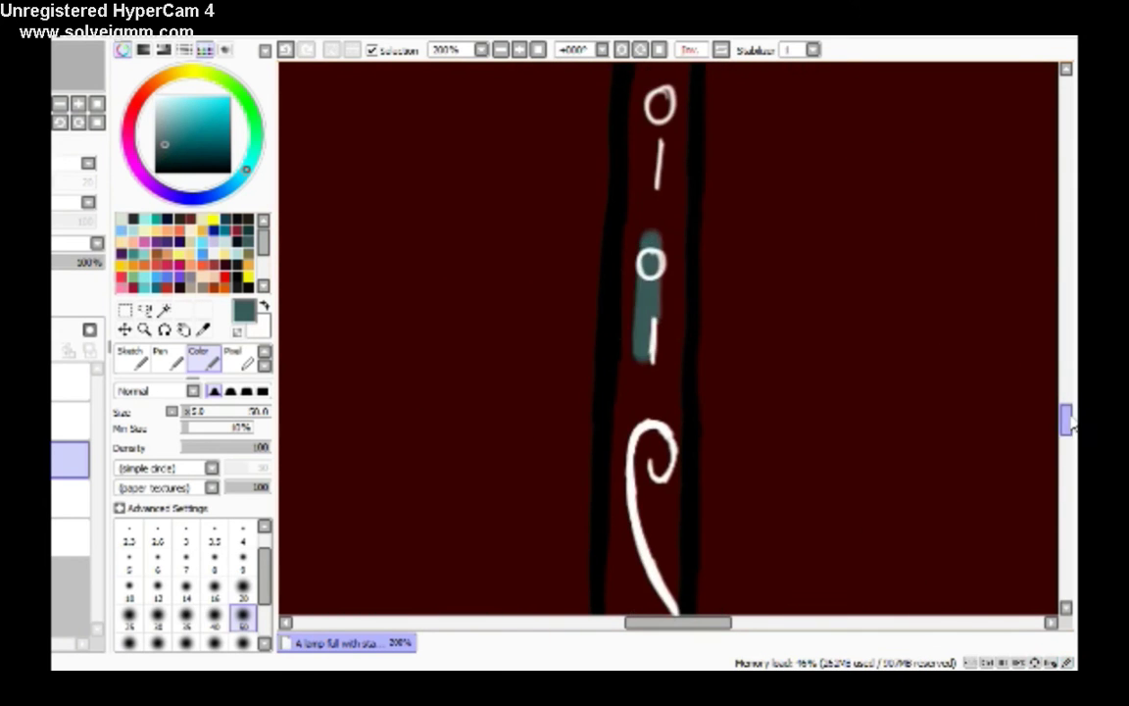
scroll(707, 333, "up", 4)
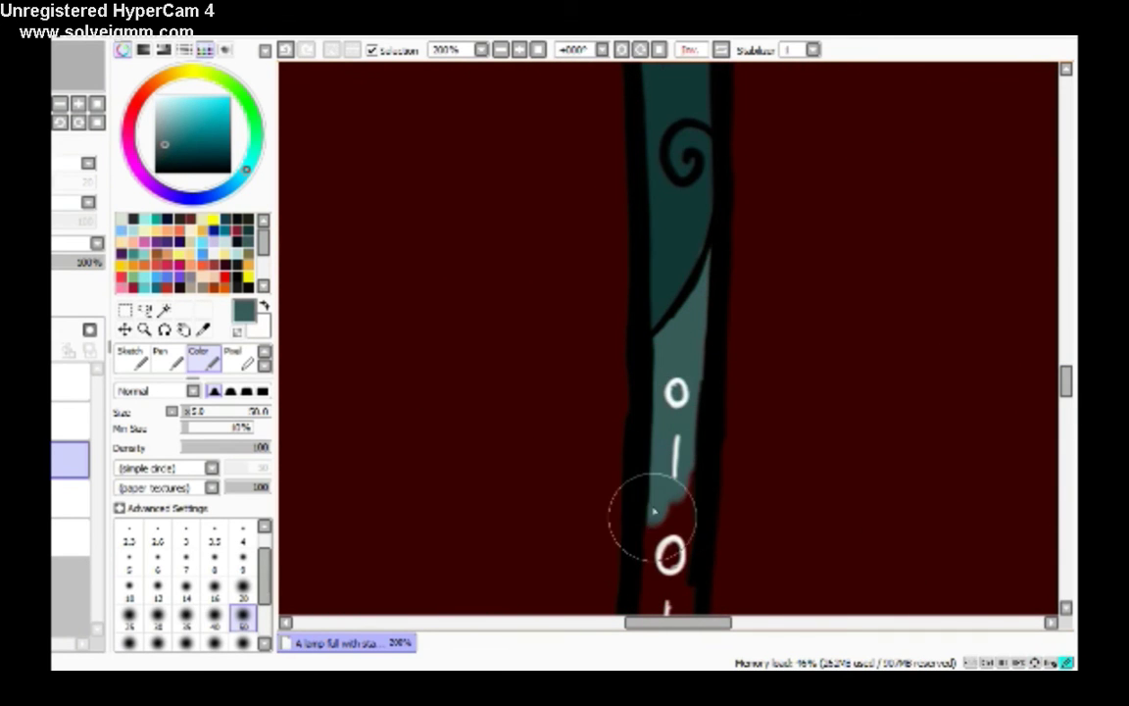
scroll(649, 196, "down", 4)
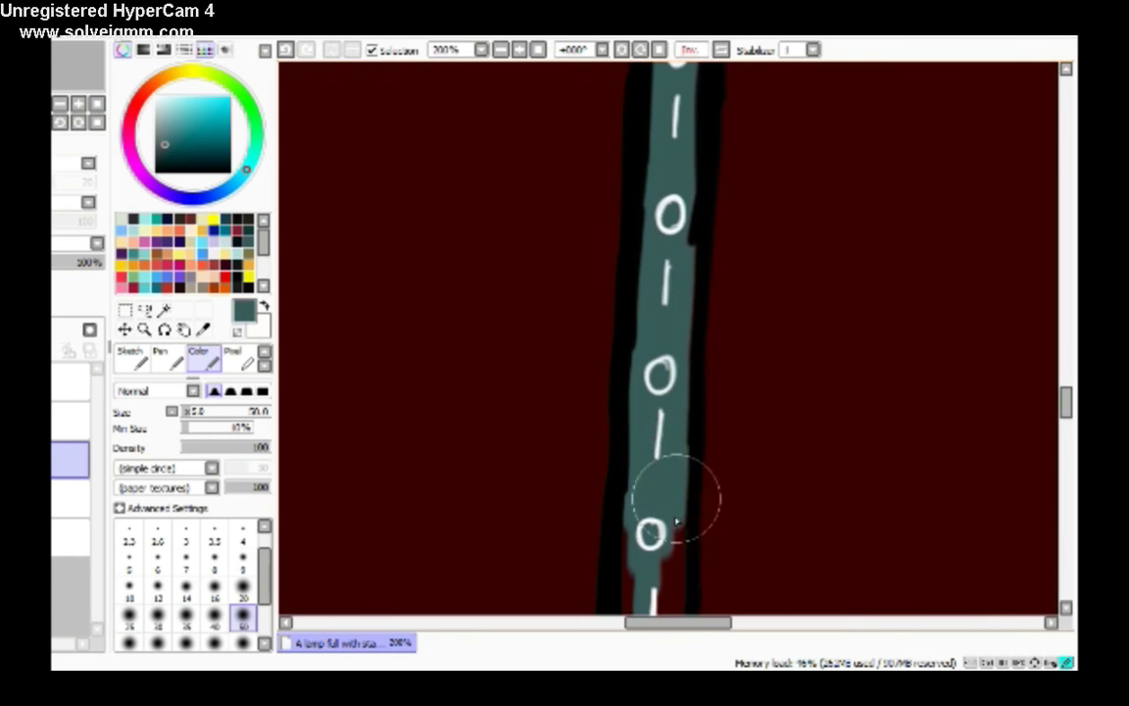
scroll(672, 396, "down", 3)
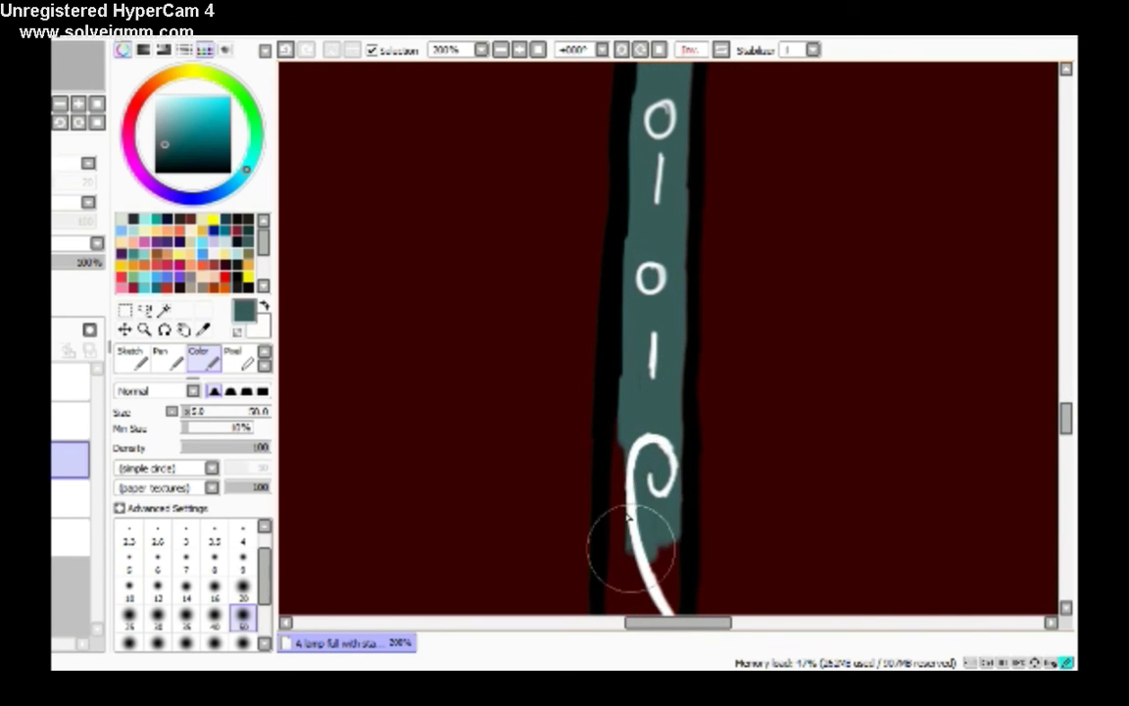
scroll(725, 417, "down", 4)
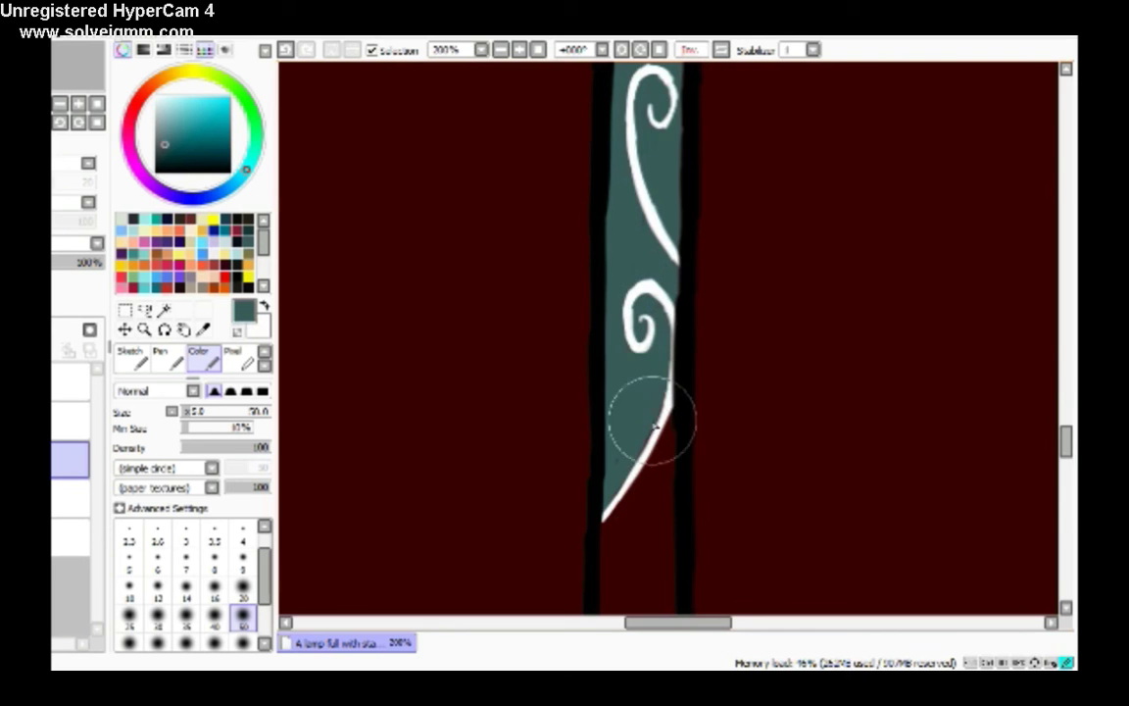
Fill the lower post in dark teal from the white curve down to the olive collar.
mouse_move(1066, 441)
left_mouse_down()
mouse_move(1064, 332)
mouse_move(1065, 448)
left_mouse_up()
mouse_move(659, 459)
left_mouse_down()
mouse_move(610, 559)
mouse_move(627, 598)
left_mouse_up()
scroll(983, 461, "down", 4)
mouse_move(627, 230)
left_mouse_down()
mouse_move(643, 297)
mouse_move(667, 214)
mouse_move(625, 350)
mouse_move(628, 534)
left_mouse_up()
left_click_drag(1066, 473, 1066, 493)
mouse_move(627, 280)
left_mouse_down()
mouse_move(615, 434)
mouse_move(661, 469)
mouse_move(625, 580)
left_mouse_up()
mouse_move(1065, 493)
left_mouse_down()
mouse_move(1066, 463)
mouse_move(1066, 516)
left_mouse_up()
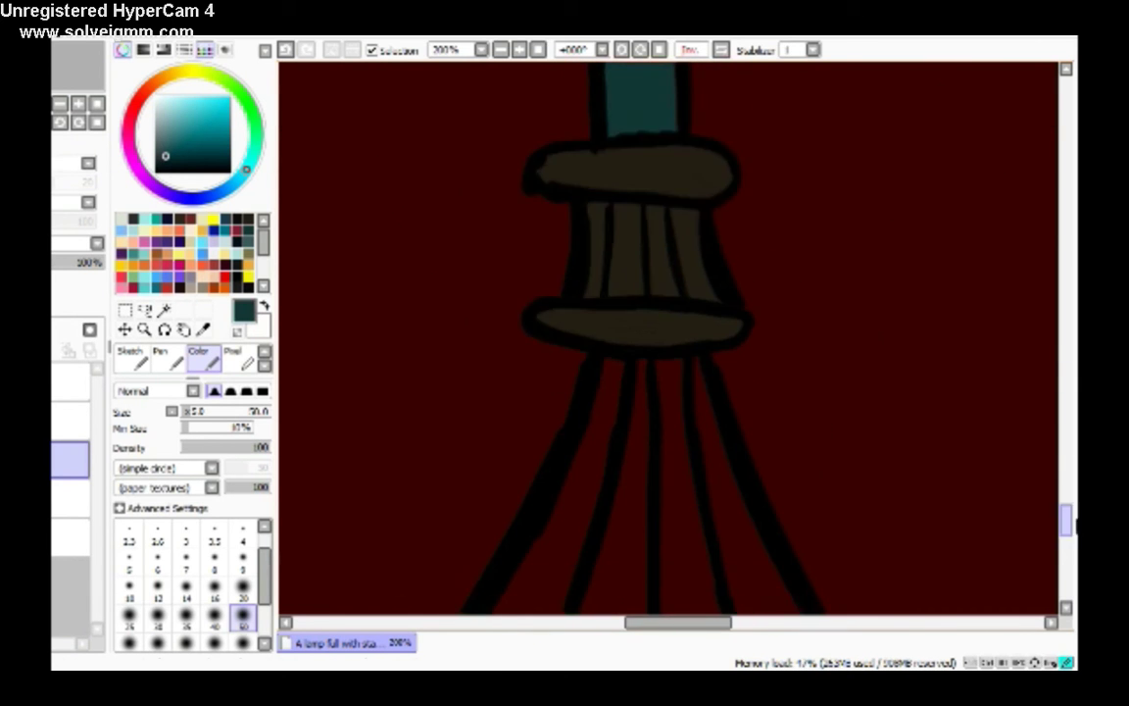
Fill the flared base panels in a darker teal with saturation 122 and value 30, using size 50 and 100 brushes.
left_click(165, 51)
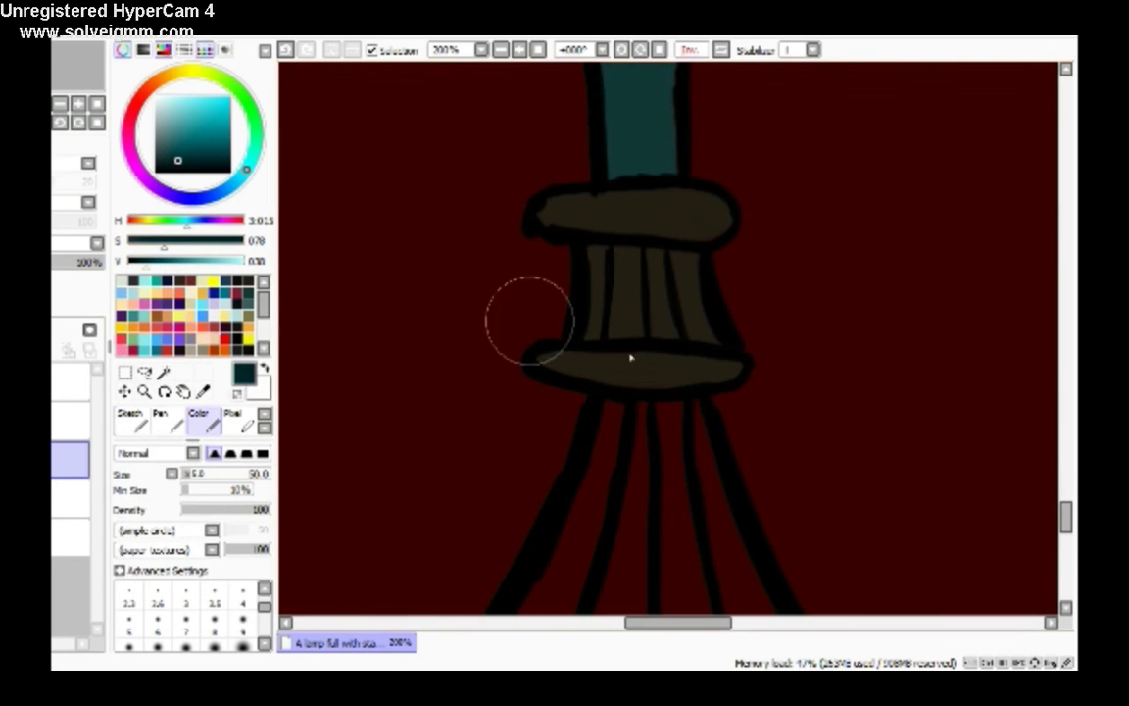
scroll(607, 129, "down", 5)
left_click(181, 243)
mouse_move(493, 425)
left_mouse_down()
mouse_move(464, 442)
mouse_move(424, 533)
left_mouse_up()
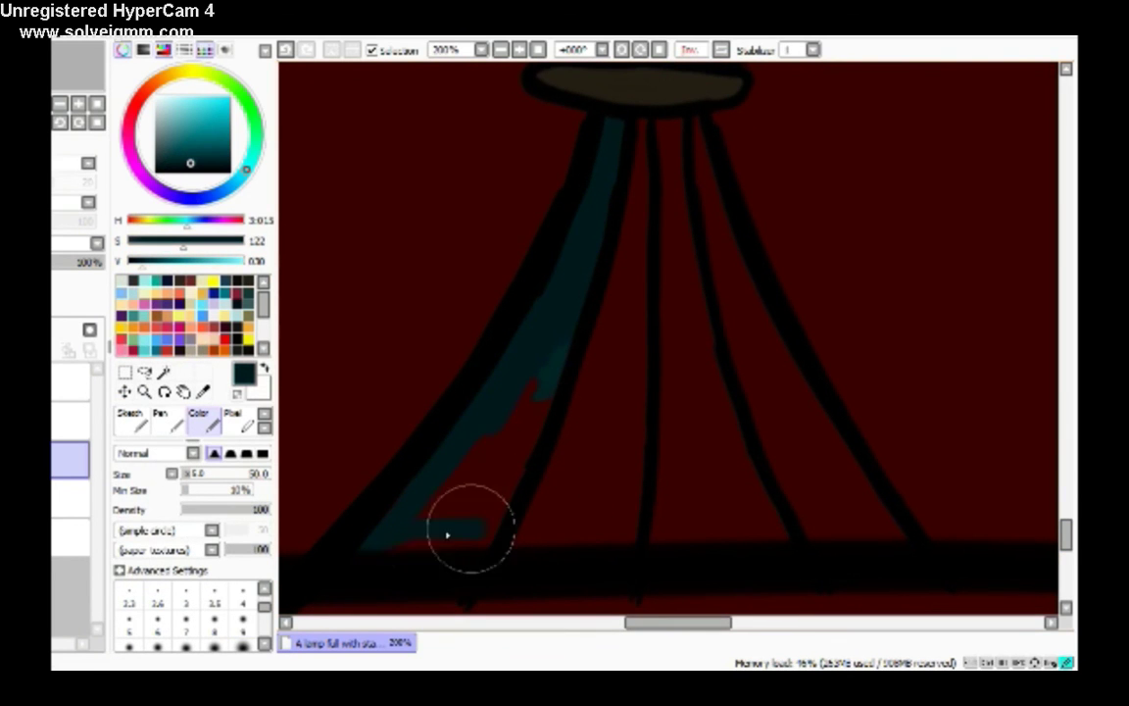
left_click_drag(754, 343, 878, 512)
scroll(243, 620, "down", 2)
left_click(214, 644)
mouse_move(609, 181)
left_mouse_down()
mouse_move(689, 238)
mouse_move(433, 519)
mouse_move(657, 338)
mouse_move(760, 505)
left_mouse_up()
Shade the flared base panels in a deeper teal with saturation 184 and value 22, using the size 100 brush.
left_click(210, 241)
left_click_drag(662, 142, 468, 439)
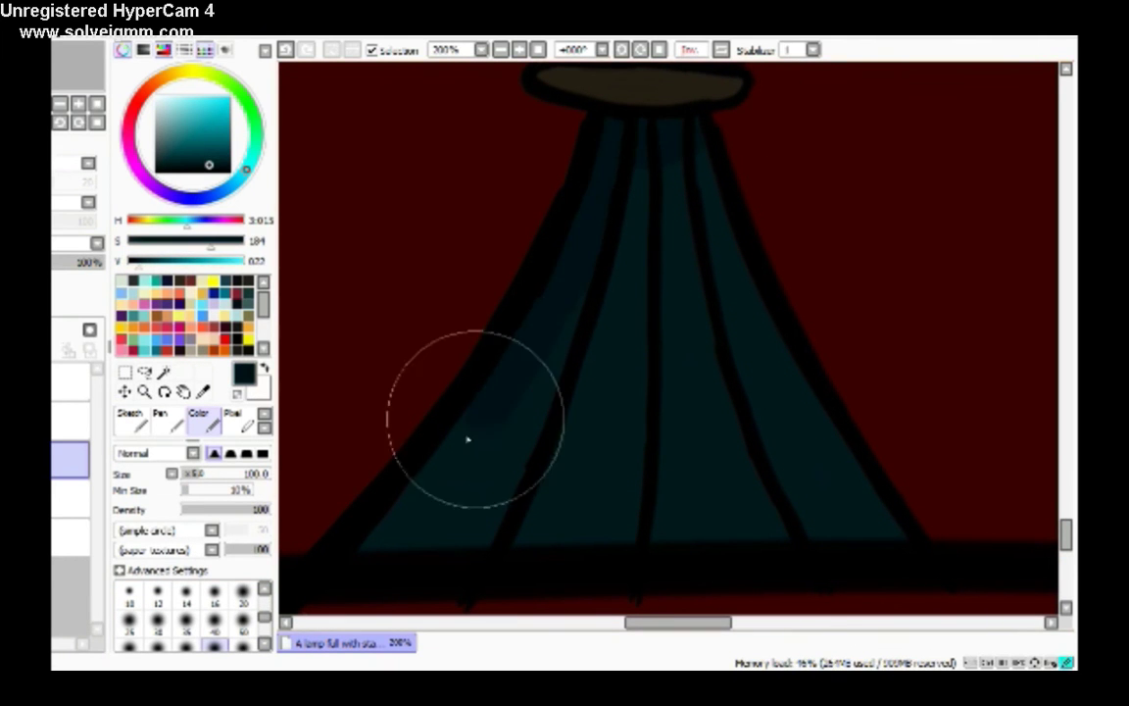
mouse_move(794, 407)
left_mouse_down()
mouse_move(469, 542)
mouse_move(703, 273)
mouse_move(643, 473)
mouse_move(471, 441)
left_mouse_up()
Set the colour to golden yellow and paint along the left inner edge of the lantern glass with a size 100 brush.
scroll(521, 156, "down", 5)
scroll(945, 297, "up", 3)
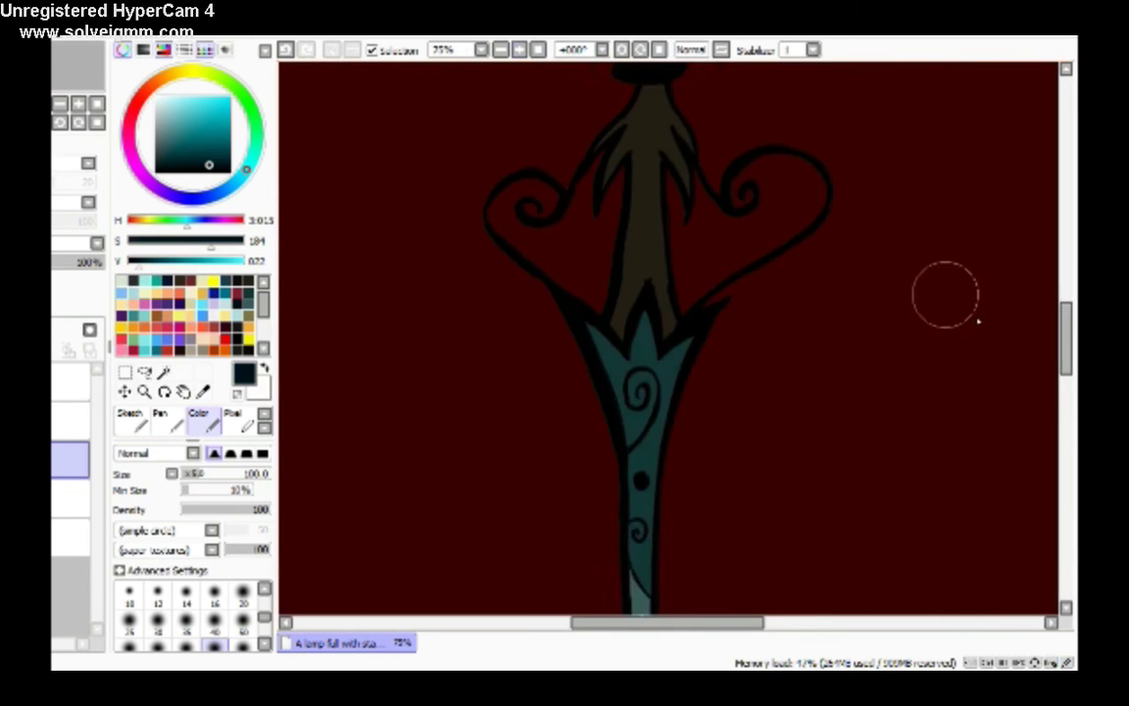
left_click_drag(1066, 315, 1067, 252)
scroll(379, 199, "up", 1)
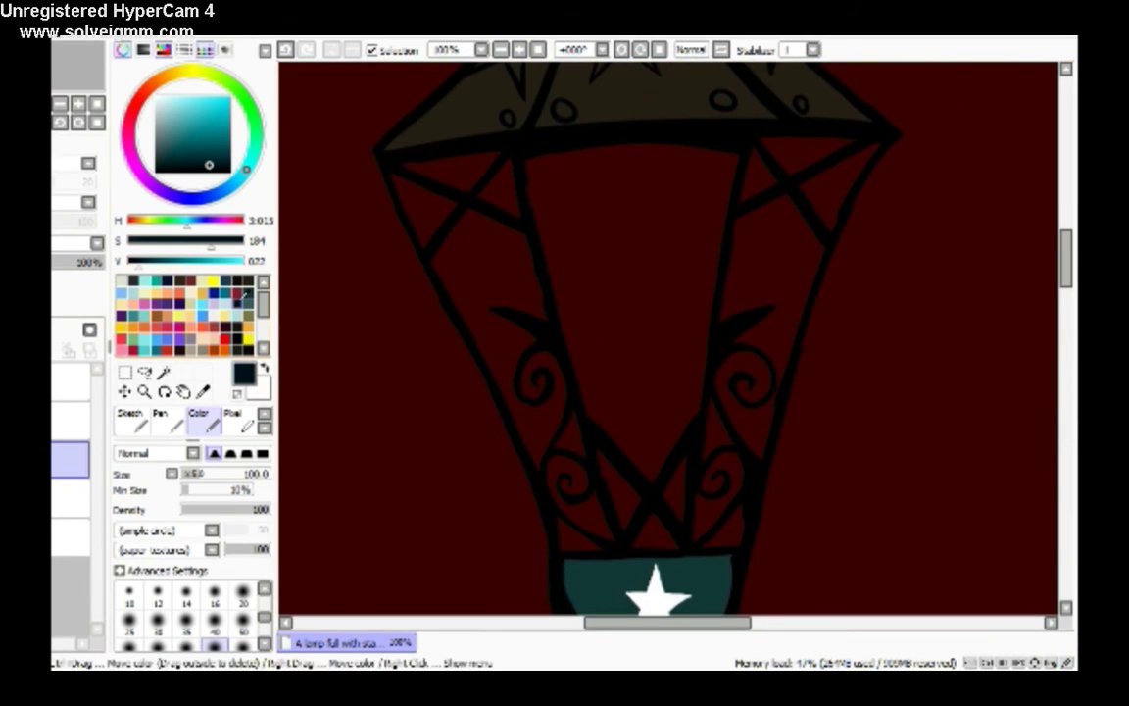
left_click(214, 281)
mouse_move(431, 236)
left_mouse_down()
mouse_move(485, 314)
mouse_move(568, 545)
left_mouse_up()
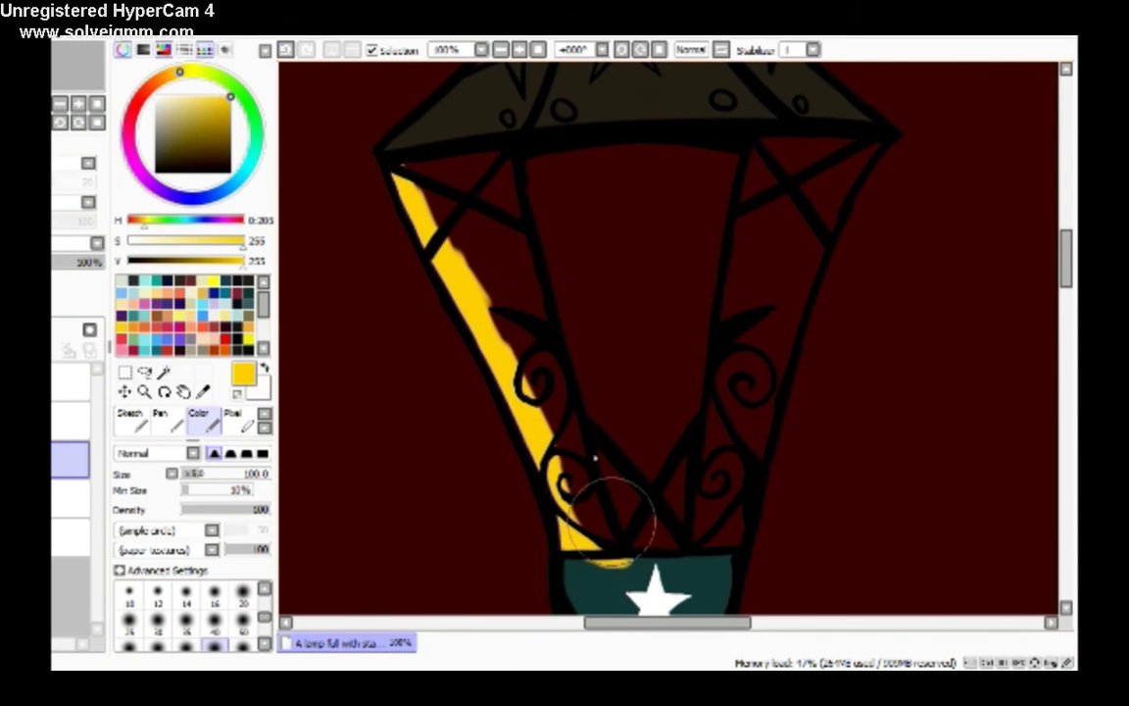
Paint yellow along the bottom, right and top inner edges of the lantern glass.
left_click_drag(652, 65, 436, 323)
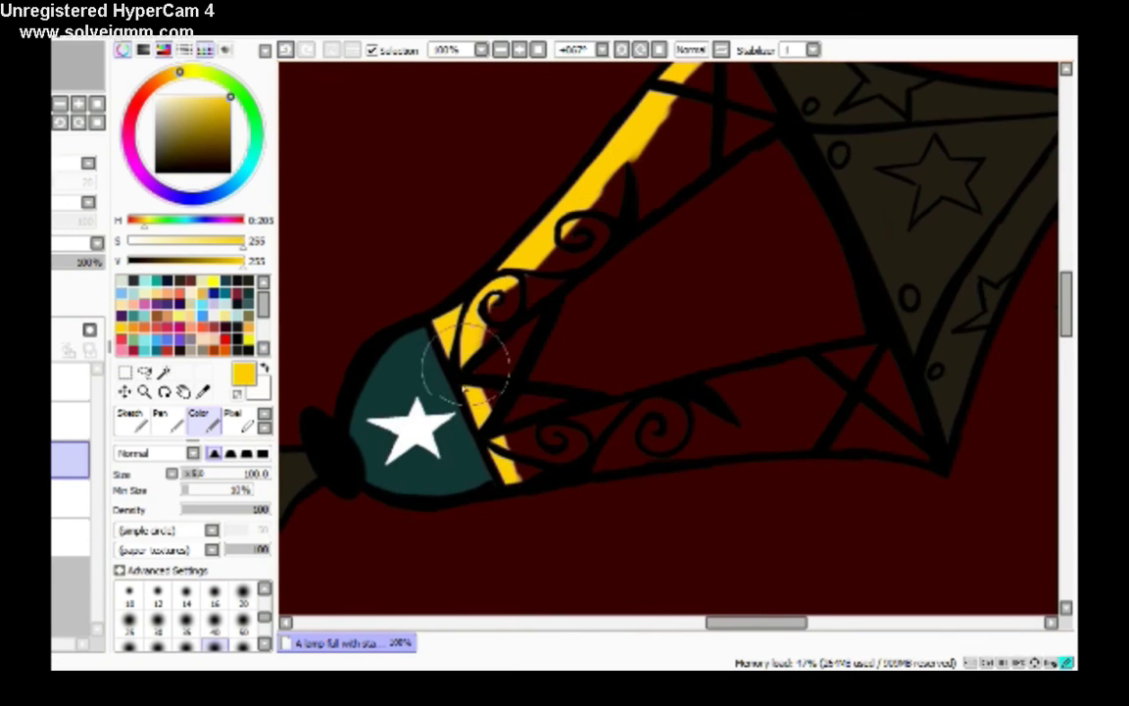
key("Home")
left_click_drag(747, 422, 740, 500)
left_click_drag(782, 341, 829, 237)
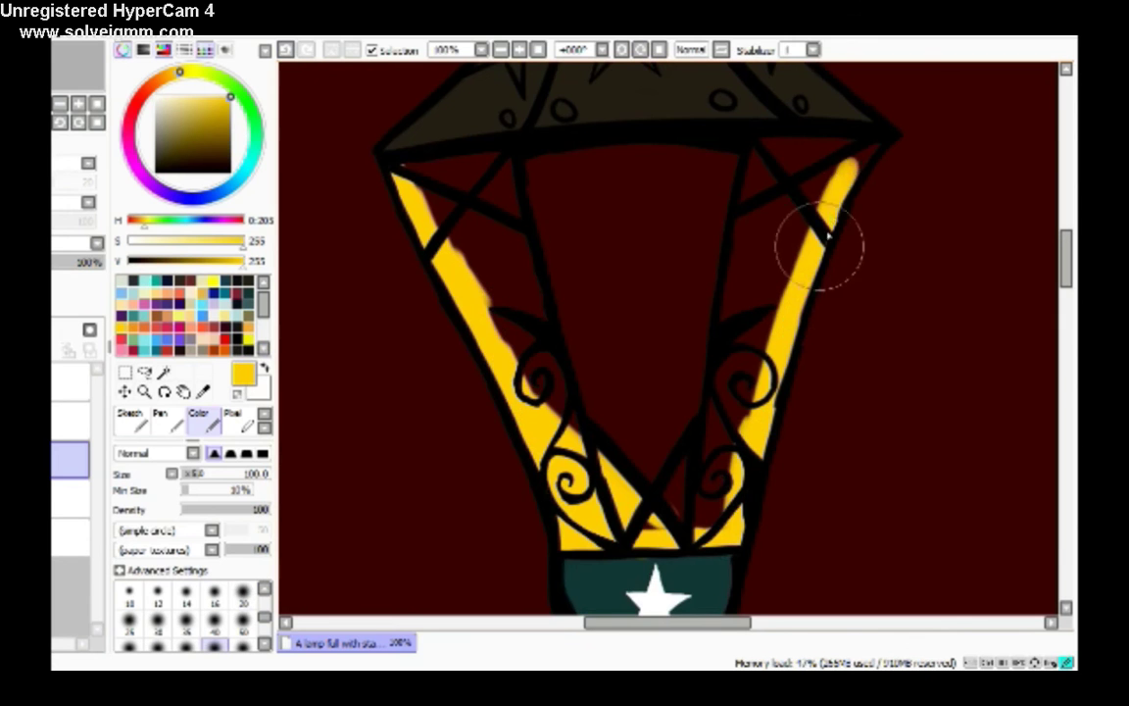
key("Delete")
mouse_move(373, 214)
left_mouse_down()
mouse_move(650, 132)
mouse_move(819, 109)
left_mouse_up()
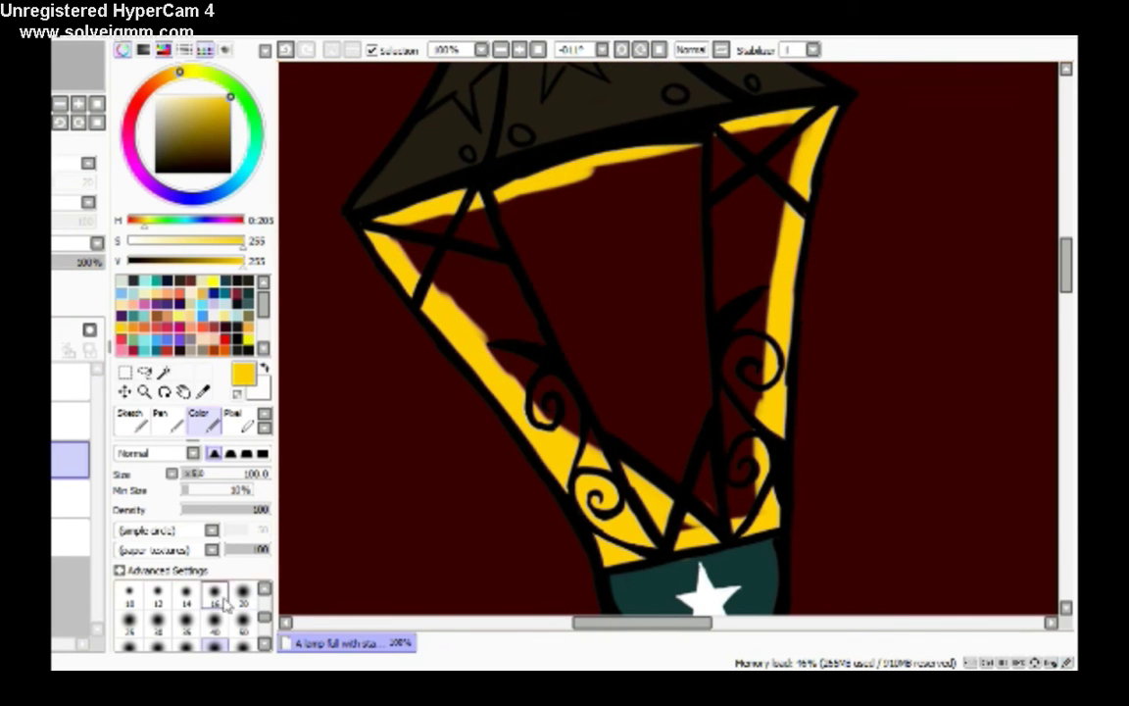
Fill the rest of the lantern glass in yellow with a size 120 brush and restore the canvas to 0° rotation.
mouse_move(397, 238)
left_mouse_down()
mouse_move(566, 417)
mouse_move(451, 217)
mouse_move(762, 127)
mouse_move(775, 235)
mouse_move(755, 500)
left_mouse_up()
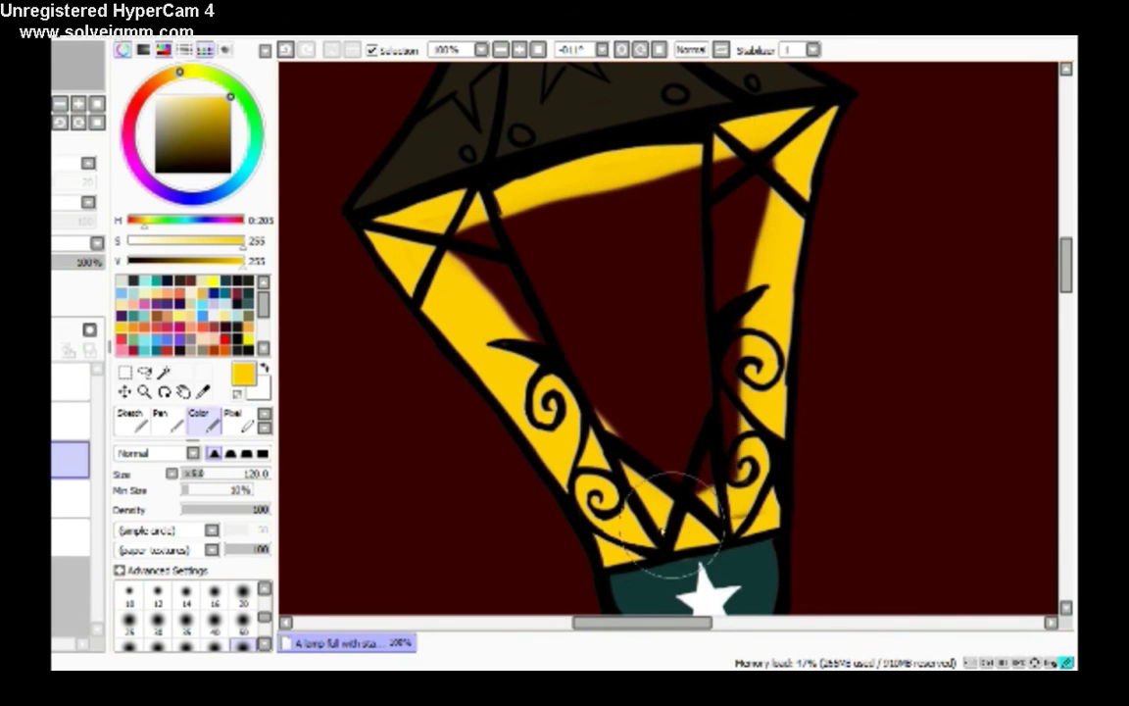
mouse_move(692, 481)
left_mouse_down()
mouse_move(676, 137)
mouse_move(530, 239)
mouse_move(567, 365)
mouse_move(652, 361)
mouse_move(691, 229)
left_mouse_up()
left_click(183, 54)
key("Home")
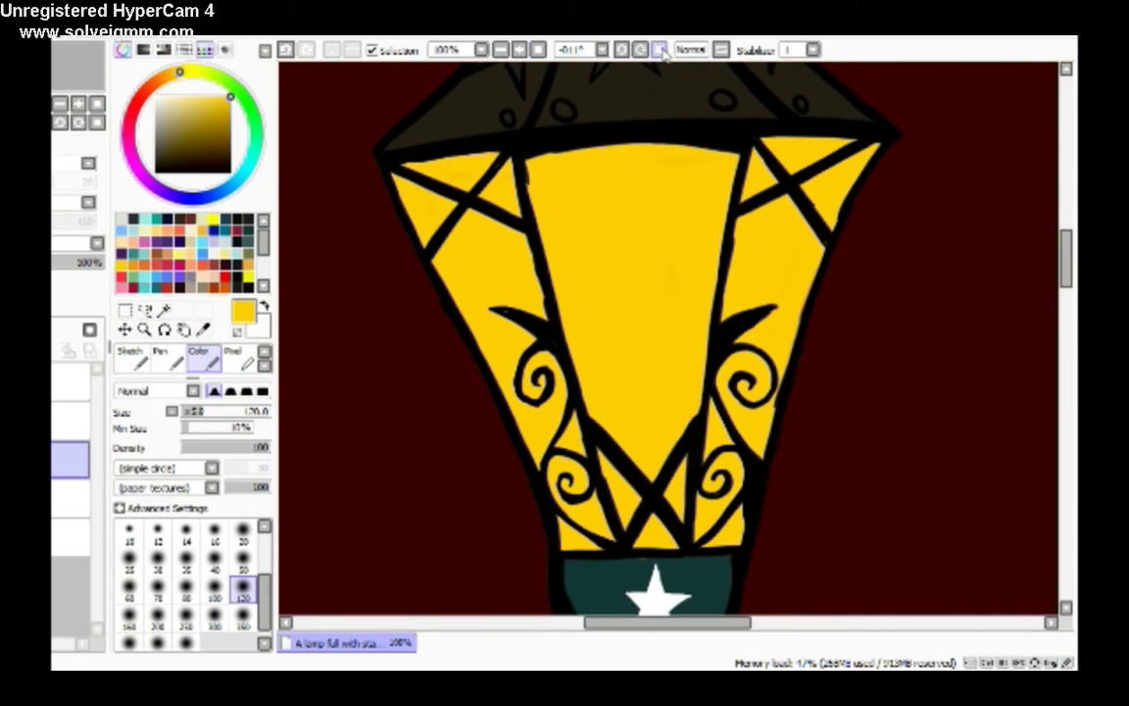
Brush a selection along the top edge of the yellow glass with the size 120 Select pen, undoing the first stroke.
left_click(124, 309)
scroll(175, 353, "down", 1)
left_click(200, 358)
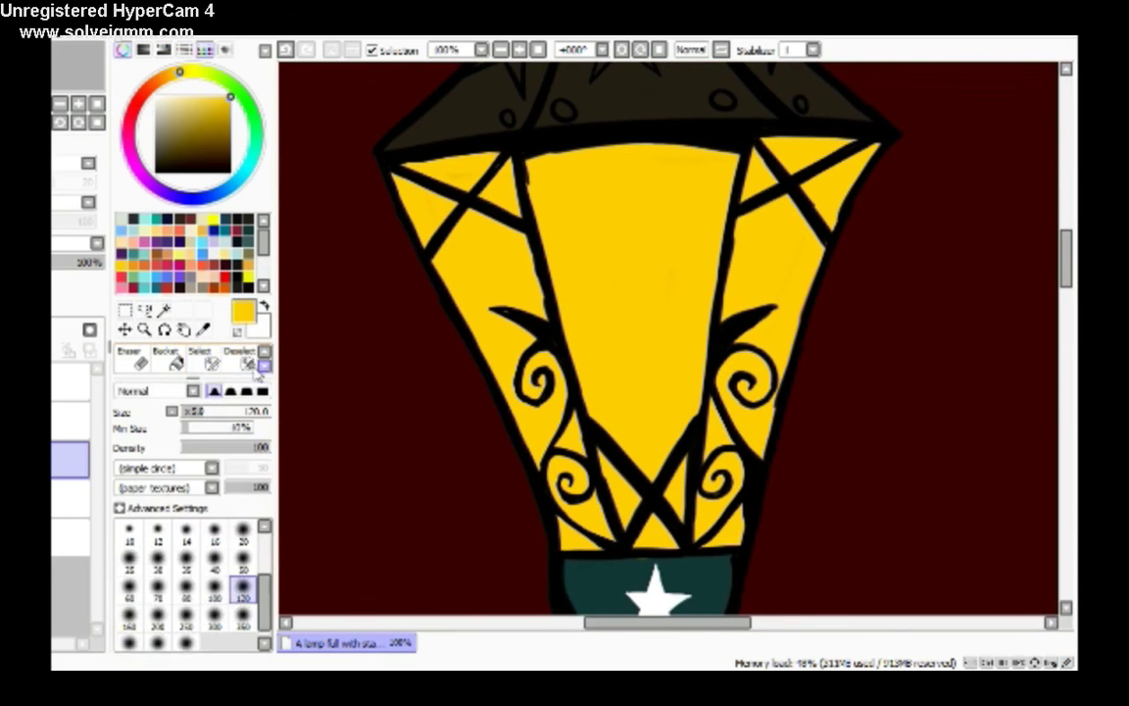
mouse_move(405, 164)
left_mouse_down()
mouse_move(747, 134)
mouse_move(859, 131)
left_mouse_up()
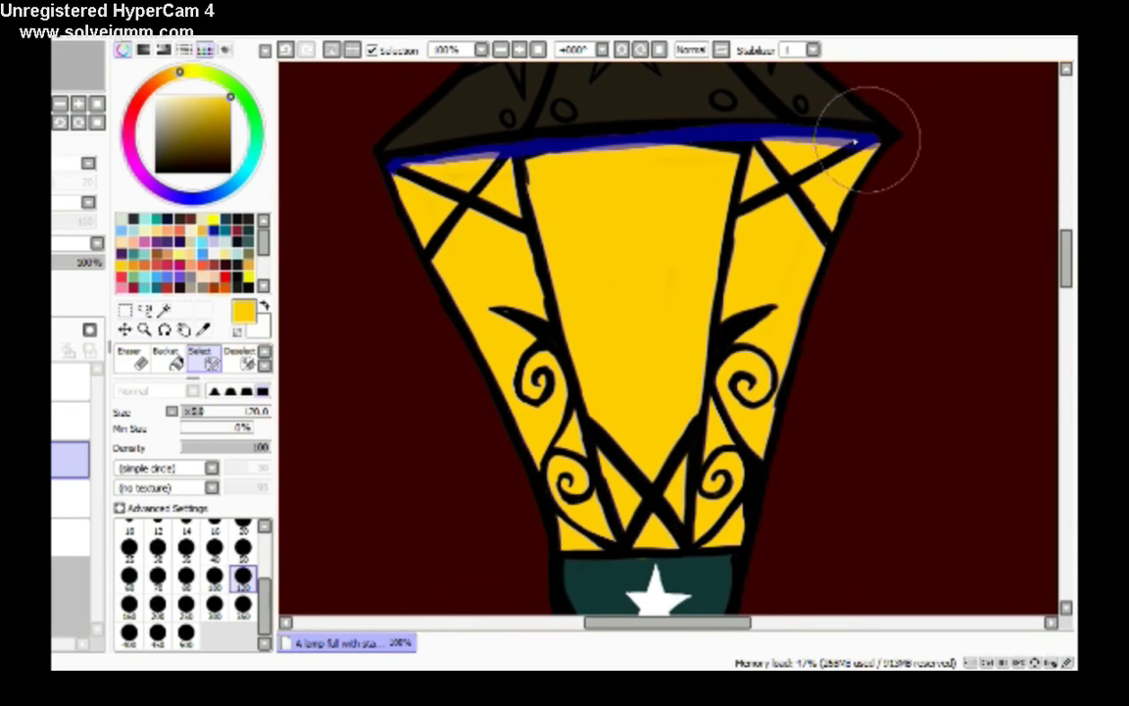
key("ctrl+z")
left_click_drag(392, 169, 544, 155)
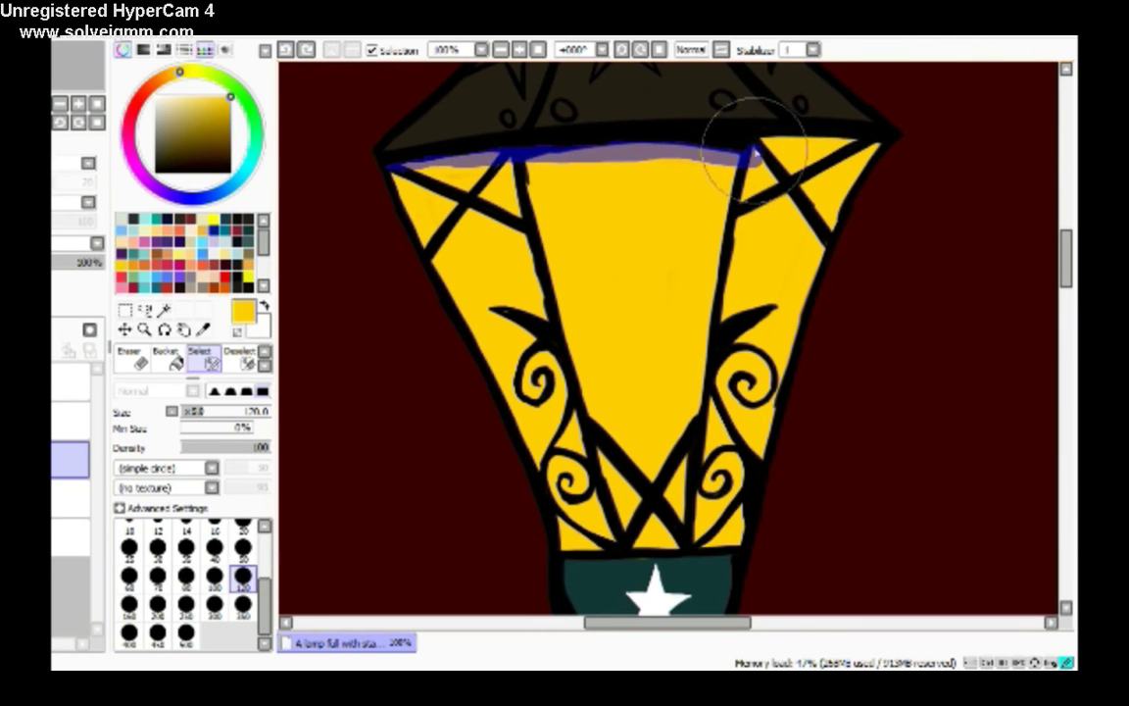
left_click_drag(859, 165, 860, 177)
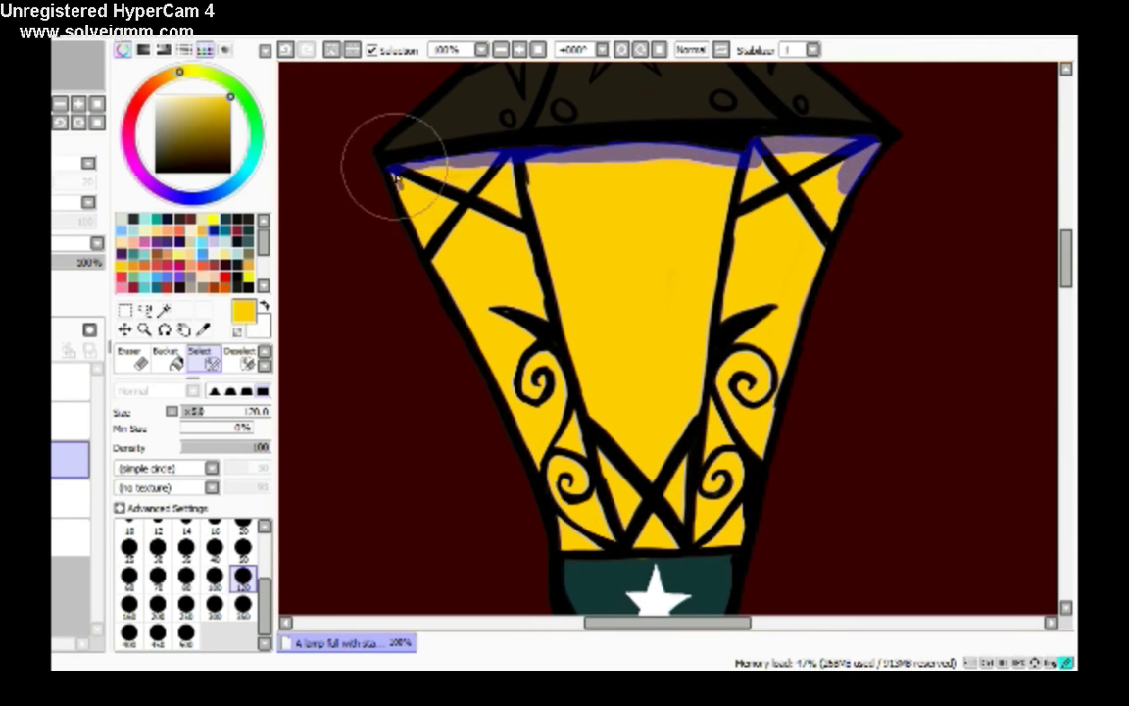
Extend the brushed selection along the right edge of the yellow glass.
key("End")
key("End")
key("End")
scroll(1054, 304, "up", 2)
left_click_drag(528, 543, 552, 527)
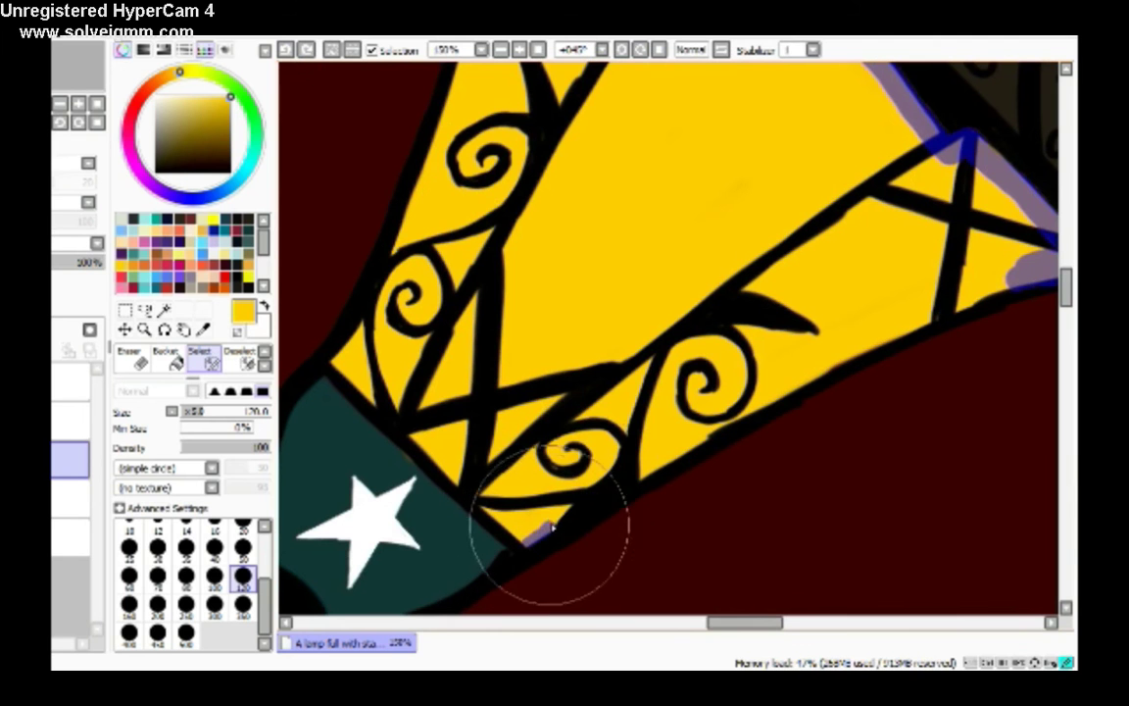
mouse_move(639, 472)
left_mouse_down()
mouse_move(895, 327)
mouse_move(981, 300)
mouse_move(848, 363)
left_mouse_up()
Brush the selection along the bottom edge of the glass, just above the teal bowl.
key("Delete")
key("Delete")
key("Delete")
scroll(618, 114, "down", 3)
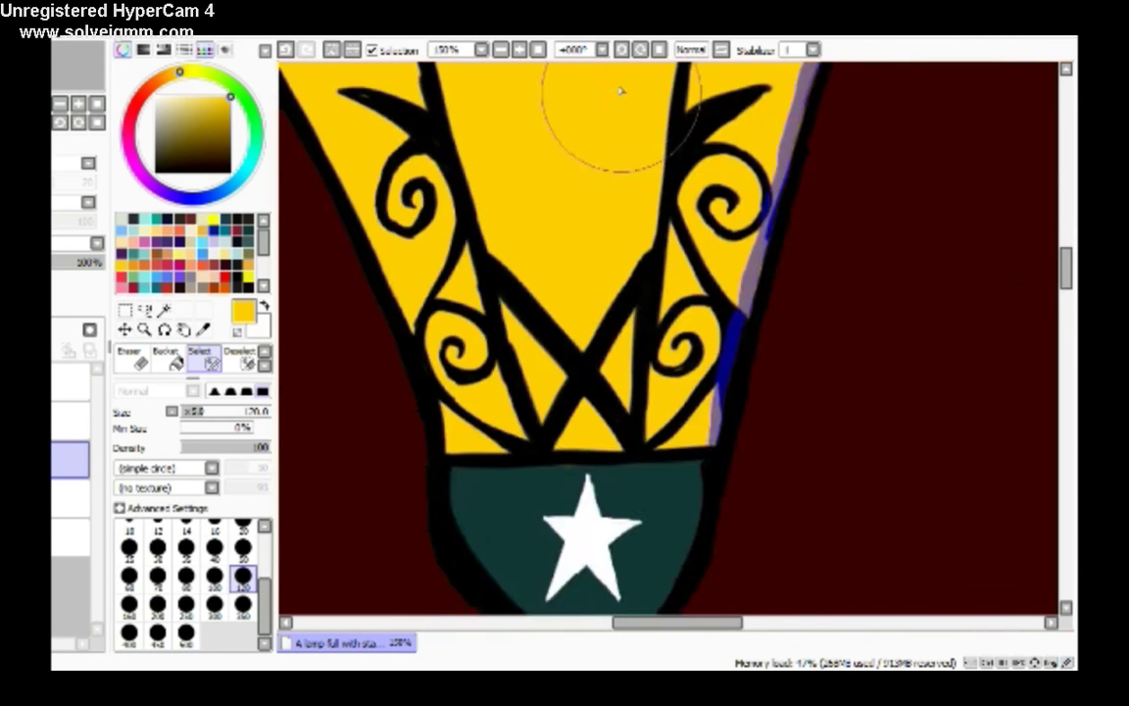
key("Delete")
key("Delete")
left_click_drag(670, 469, 761, 405)
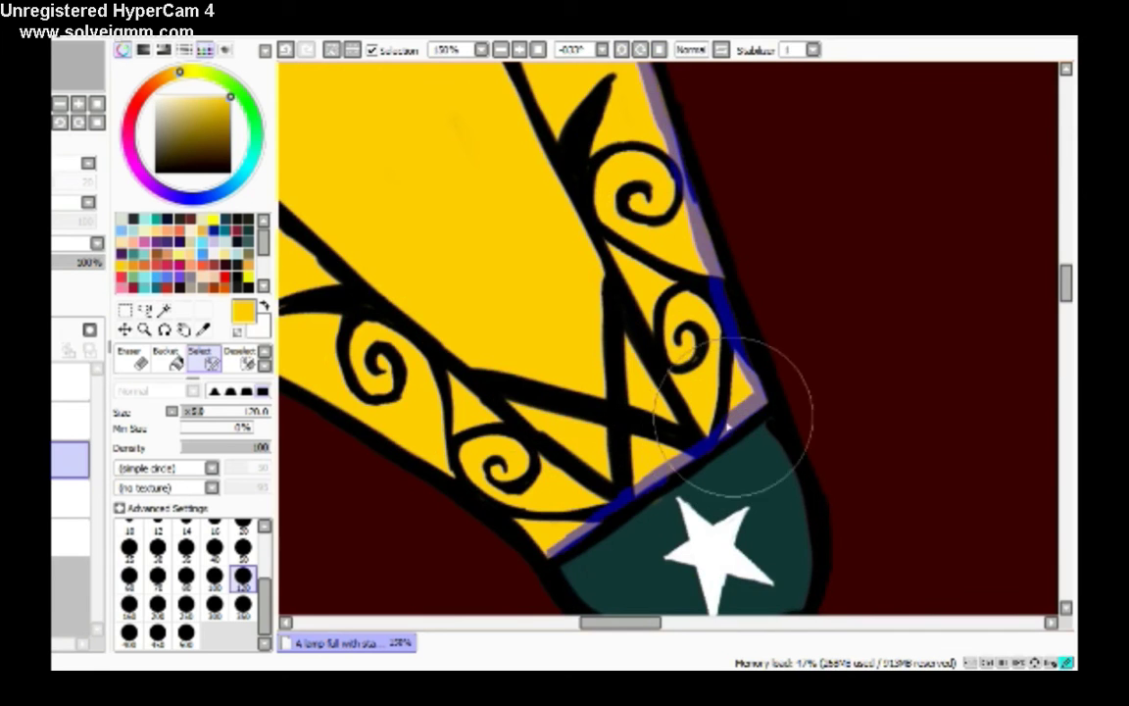
Brush the selection along the left edge of the glass up to the roof corner.
key("Delete")
key("Delete")
key("Delete")
mouse_move(771, 495)
left_mouse_down()
mouse_move(829, 427)
mouse_move(845, 353)
left_mouse_up()
scroll(845, 353, "down", 3)
mouse_move(718, 327)
left_mouse_down()
mouse_move(644, 450)
mouse_move(695, 363)
left_mouse_up()
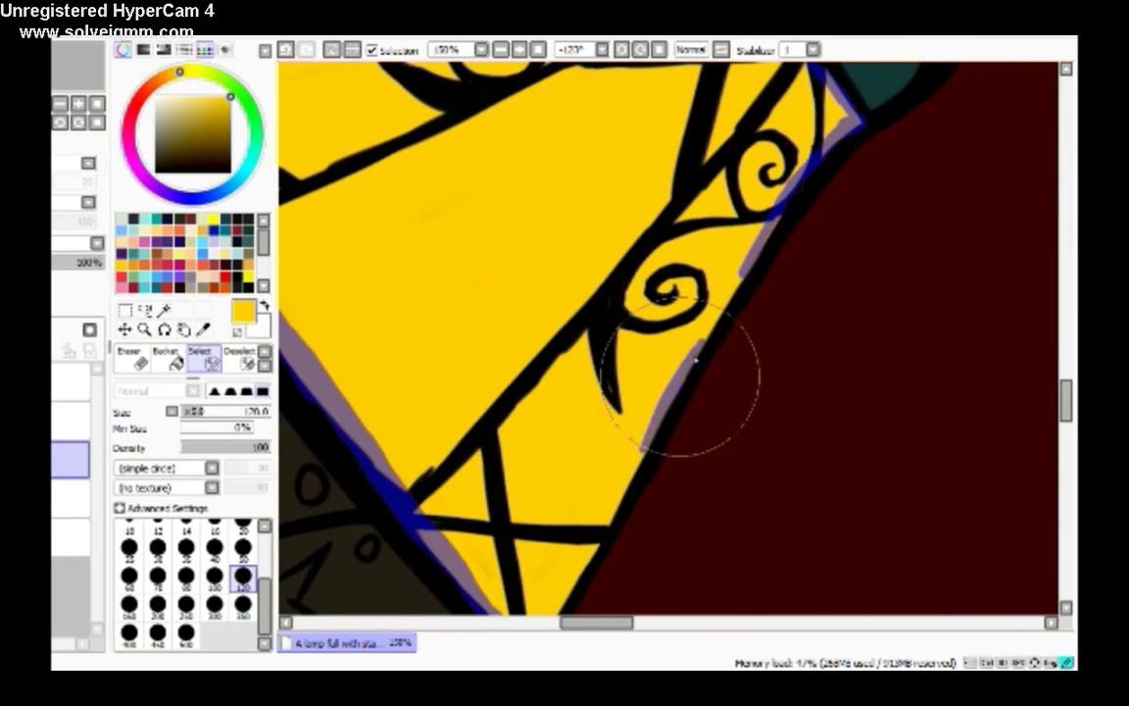
left_click_drag(1070, 400, 1071, 416)
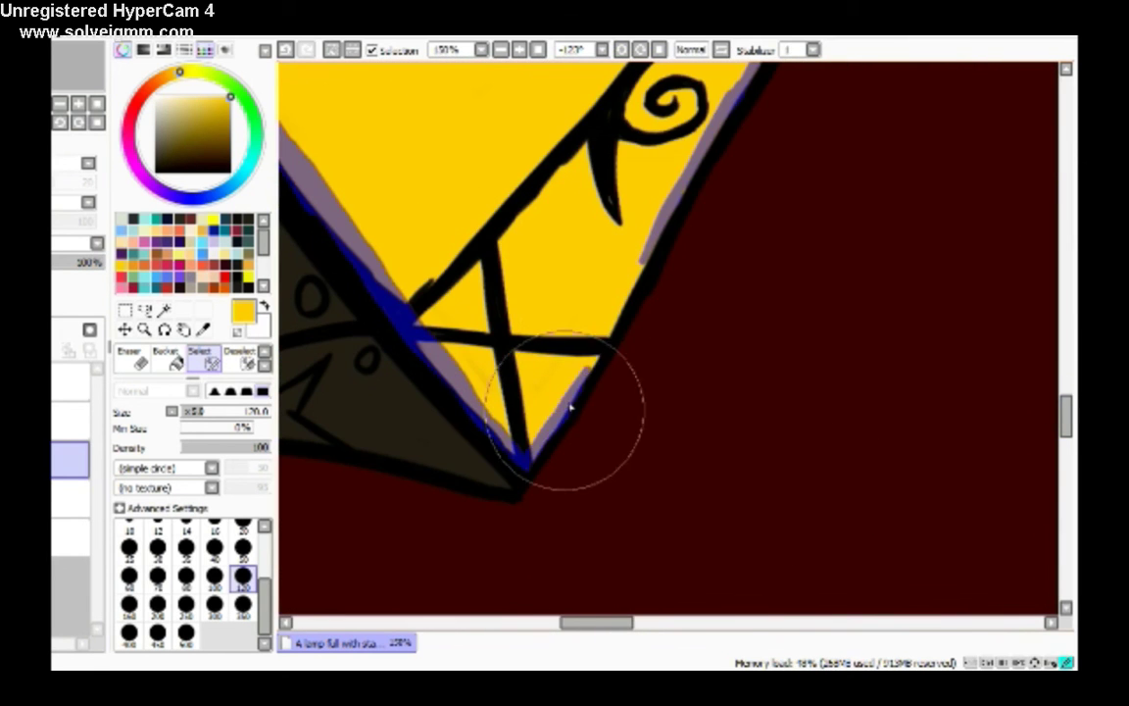
Widen the brushed selection inward from the edges of the glass, with the canvas back at 0° rotation.
left_click(659, 51)
left_click_drag(650, 156, 803, 412)
left_click_drag(1071, 245, 1071, 264)
mouse_move(770, 147)
left_mouse_down()
mouse_move(802, 239)
mouse_move(843, 451)
left_mouse_up()
left_click_drag(658, 623, 702, 624)
mouse_move(912, 471)
left_mouse_down()
mouse_move(957, 303)
mouse_move(960, 245)
left_mouse_up()
left_click_drag(858, 332, 740, 615)
mouse_move(870, 433)
left_mouse_down()
mouse_move(903, 304)
mouse_move(916, 196)
mouse_move(317, 231)
left_mouse_up()
Cover the rest of the lantern glass with the selection, using Select pen sizes 250 and 500.
scroll(833, 344, "down", 3)
scroll(833, 442, "up", 2)
left_click(186, 603)
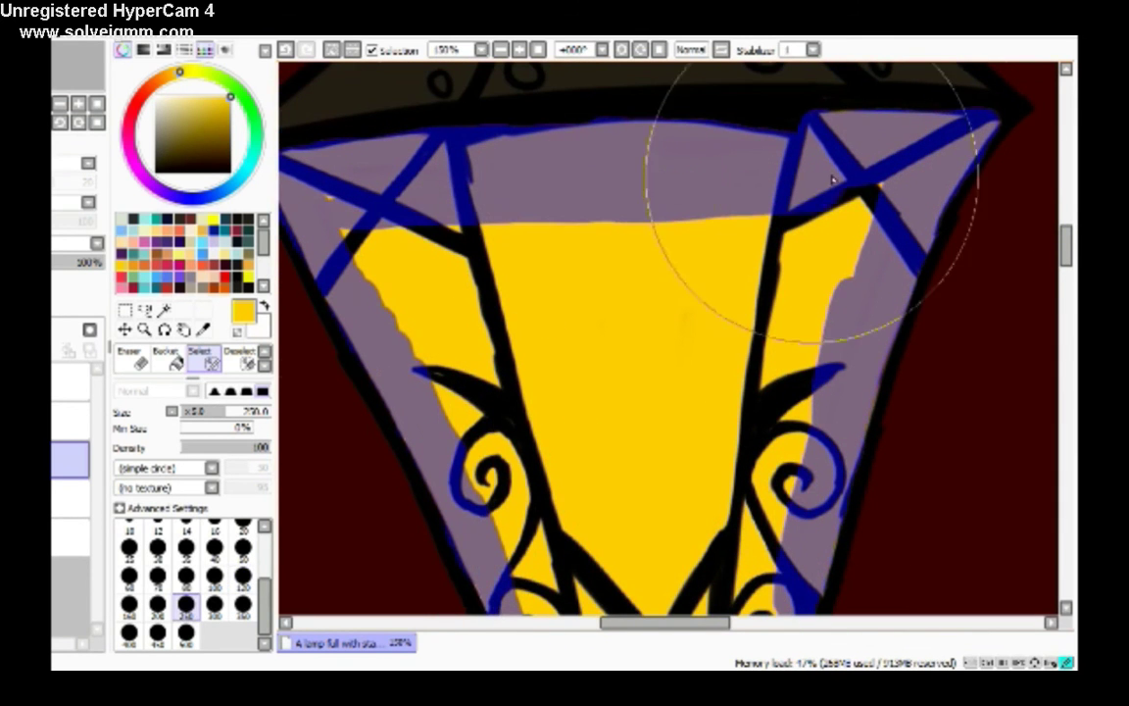
scroll(470, 177, "down", 2)
mouse_move(593, 556)
left_mouse_down()
mouse_move(318, 61)
mouse_move(446, 266)
mouse_move(731, 441)
mouse_move(582, 497)
left_mouse_up()
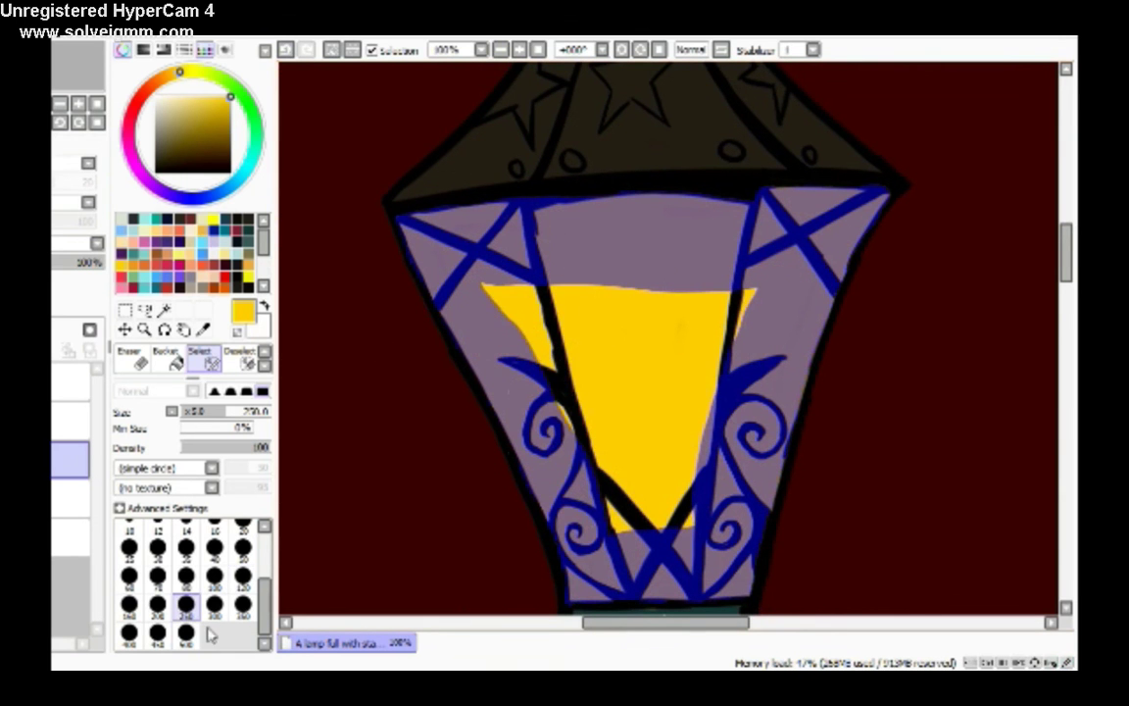
key("bracketright")
key("bracketright")
key("bracketright")
key("bracketright")
key("bracketright")
left_click_drag(631, 292, 696, 434)
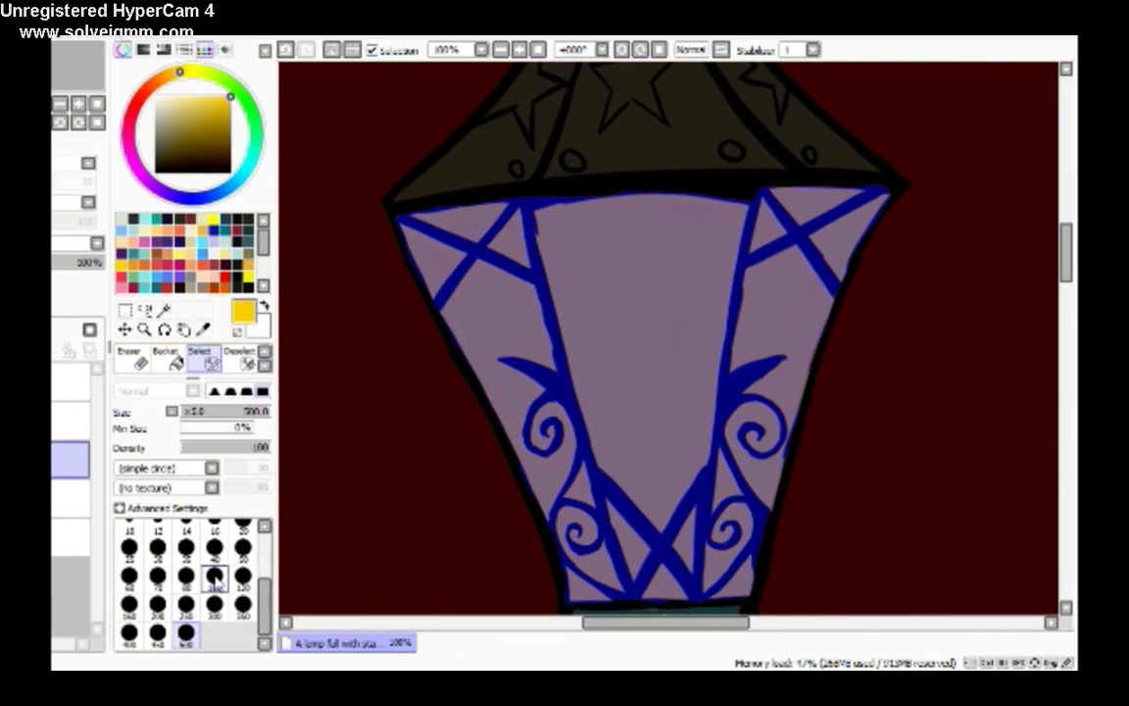
Paint orange over the lower selected glass with a size 350 brush and blend it into the yellow with the size 120 Blur brush.
left_click(200, 358)
left_click(149, 275)
left_click(243, 588)
left_click(243, 615)
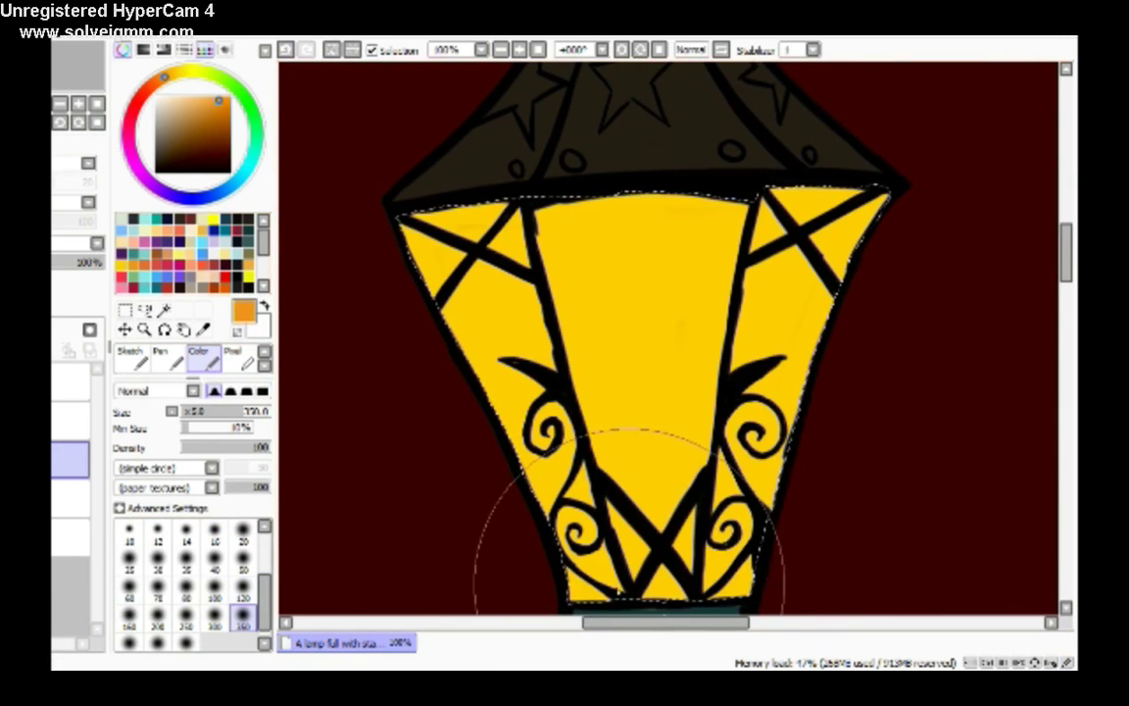
mouse_move(517, 396)
left_mouse_down()
mouse_move(663, 399)
mouse_move(514, 479)
mouse_move(551, 592)
mouse_move(590, 514)
mouse_move(719, 524)
mouse_move(745, 545)
mouse_move(567, 506)
mouse_move(594, 577)
mouse_move(750, 457)
left_mouse_up()
left_click(264, 364)
left_click(130, 359)
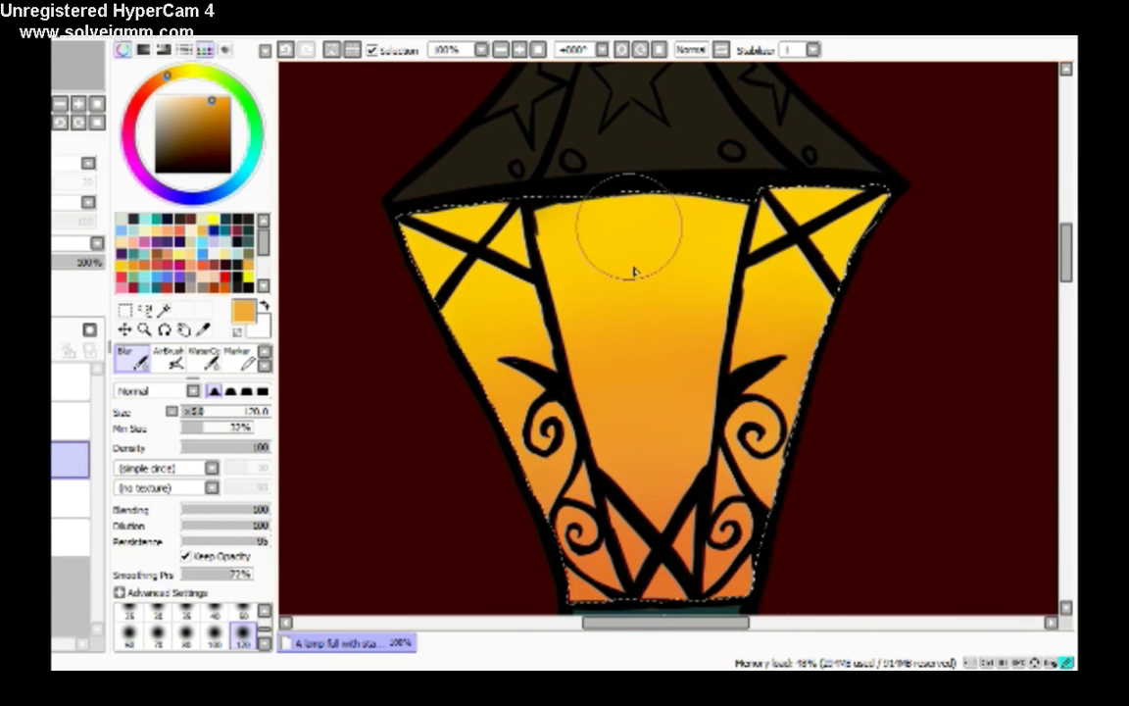
Clear the selection and fill the first orange hanging star above the lamp using the Color brush at size 40.
left_click(124, 310)
scroll(667, 333, "down", 4)
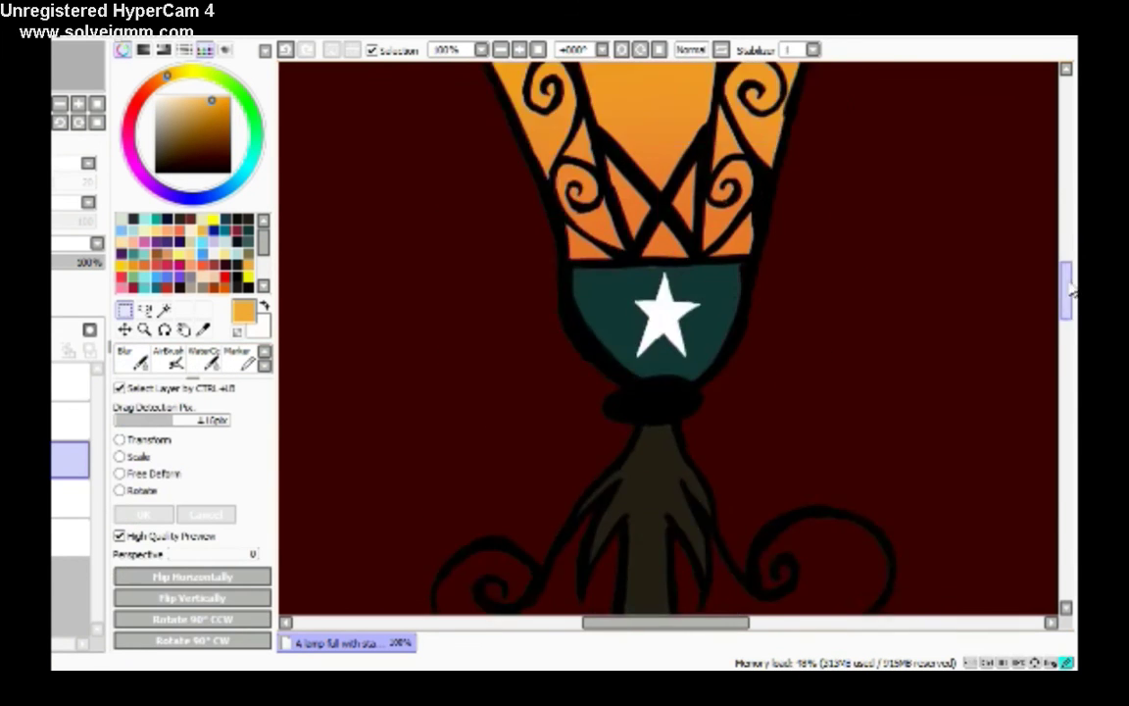
scroll(667, 333, "up", 10)
key("ctrl+plus")
key("ctrl+plus")
left_click_drag(650, 626, 684, 624)
key("b")
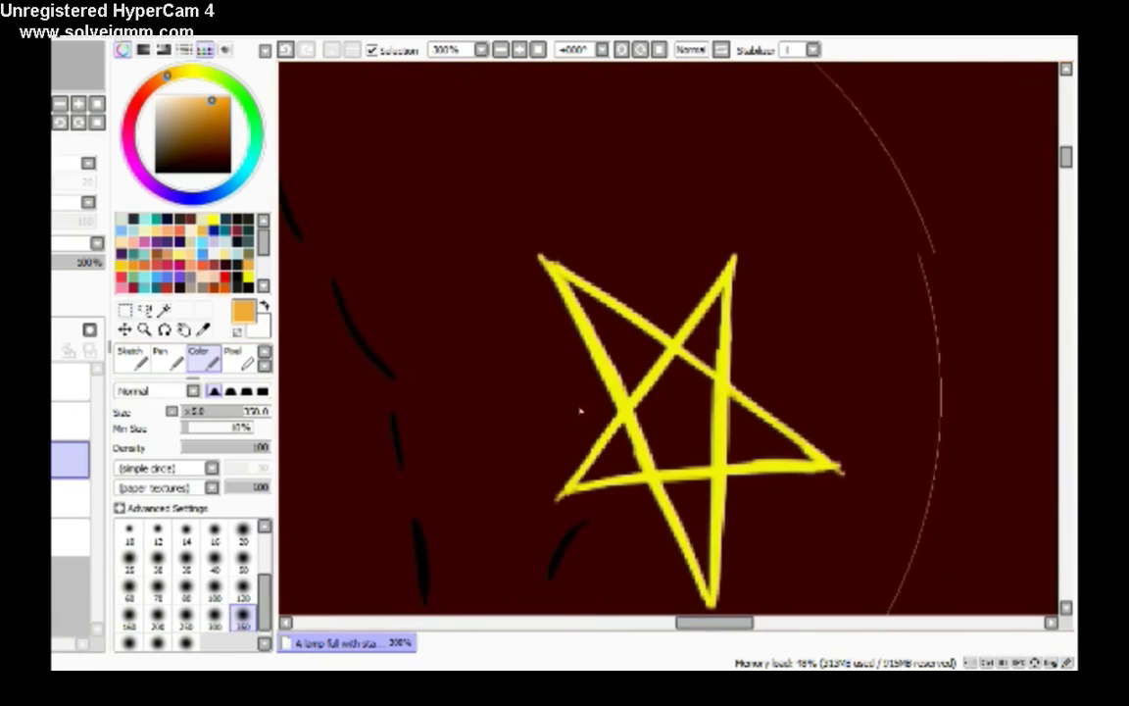
scroll(547, 379, "up", 3)
left_click_drag(431, 281, 331, 447)
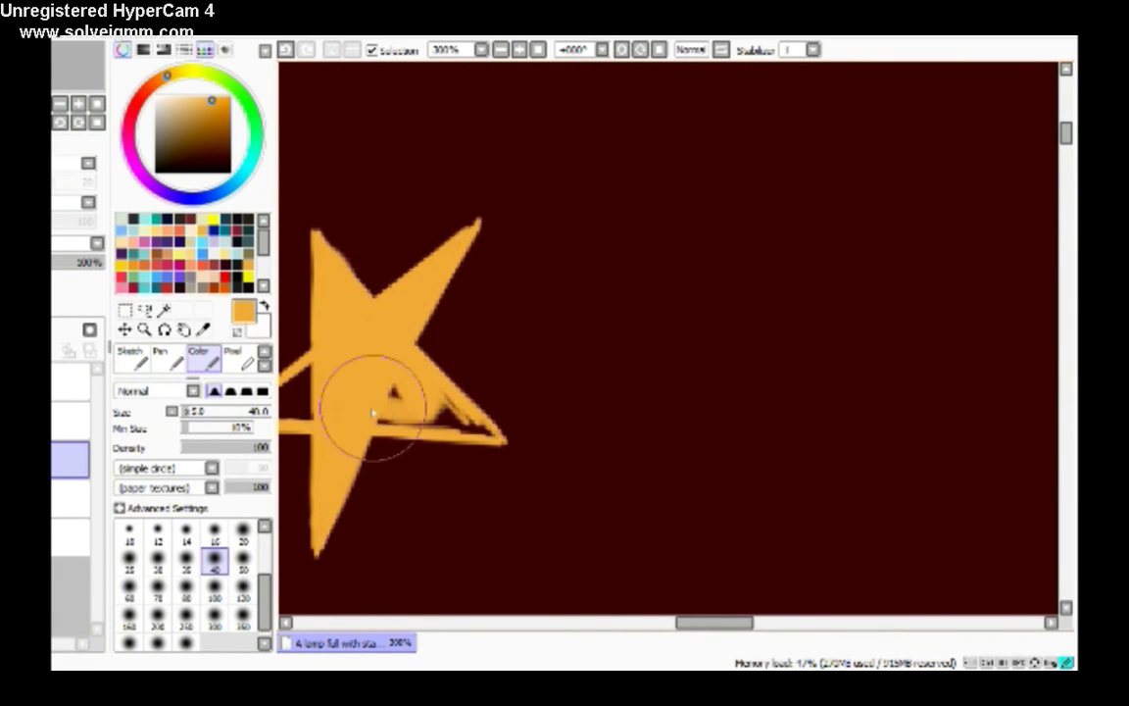
Fill the neighbouring orange hanging star with the size 40 Color brush, turning the canvas for its tips and restoring 0° rotation.
left_click_drag(684, 624, 646, 625)
mouse_move(487, 389)
left_mouse_down()
mouse_move(543, 319)
mouse_move(524, 535)
mouse_move(565, 461)
left_mouse_up()
left_click_drag(392, 371, 472, 417)
scroll(500, 410, "down", 3)
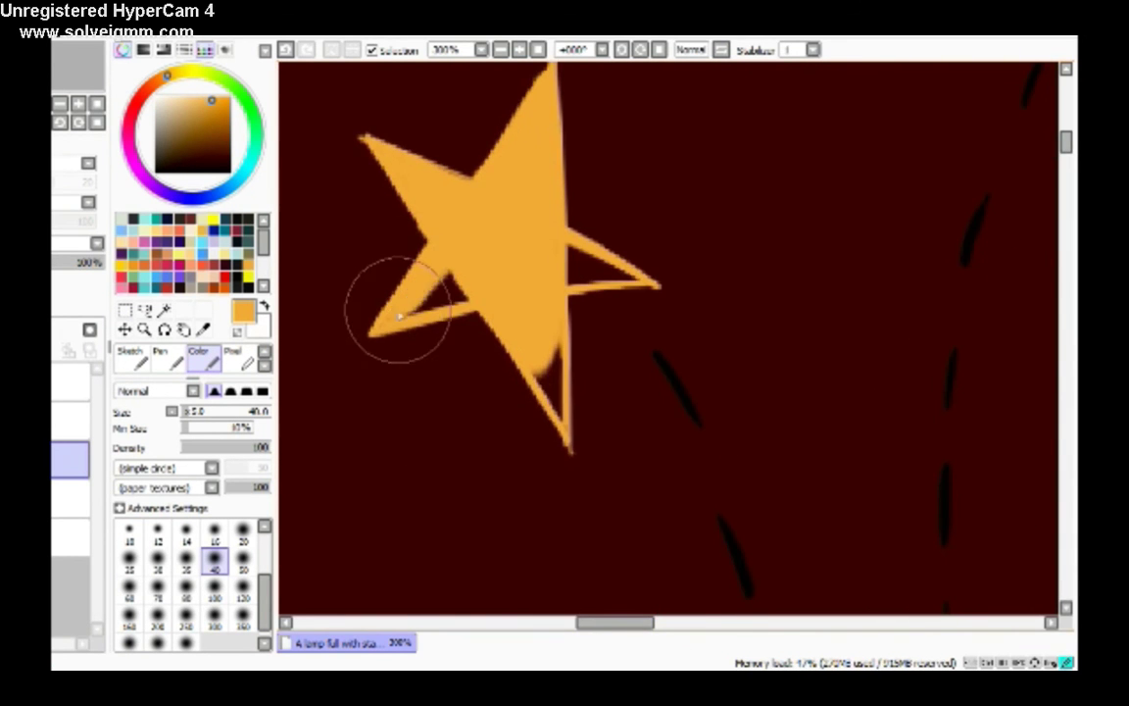
key("End")
key("End")
key("End")
key("End")
key("End")
key("End")
mouse_move(686, 192)
left_mouse_down()
mouse_move(705, 282)
mouse_move(677, 308)
left_mouse_up()
key("Home")
Fill the orange star outline hanging beside the roof, using the size 30 Color brush at 400% zoom.
left_click(500, 49)
left_click(500, 49)
scroll(856, 111, "up", 3)
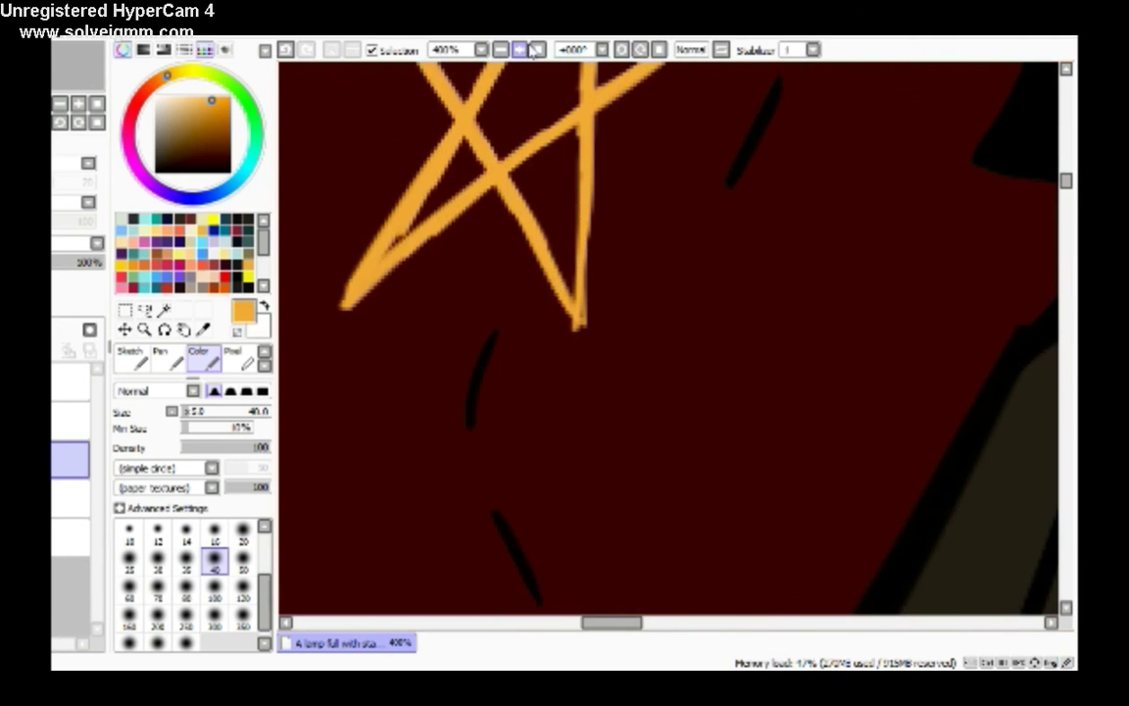
scroll(662, 157, "up", 4)
mouse_move(466, 403)
left_mouse_down()
mouse_move(572, 255)
mouse_move(536, 302)
mouse_move(607, 138)
mouse_move(561, 507)
mouse_move(507, 387)
mouse_move(528, 370)
mouse_move(576, 578)
mouse_move(581, 387)
mouse_move(554, 372)
mouse_move(639, 308)
mouse_move(413, 317)
mouse_move(471, 377)
mouse_move(408, 291)
mouse_move(469, 321)
left_mouse_up()
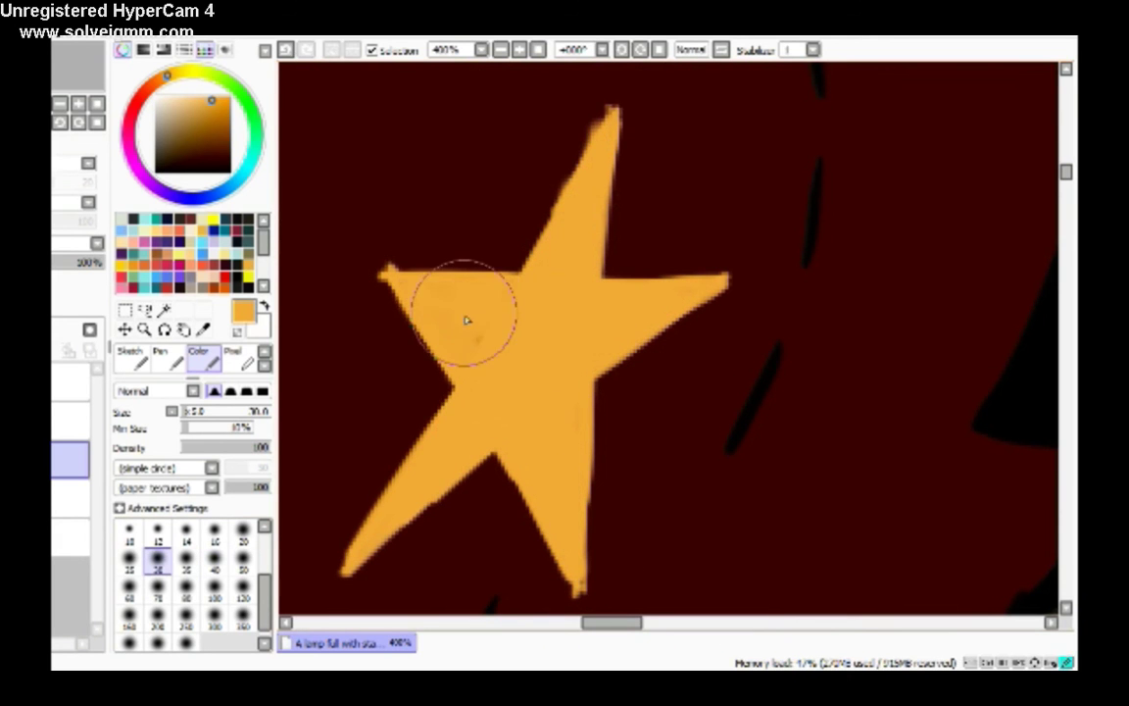
Switch to bright yellow and fill the yellow hanging star out to all five points with the size 30 Color brush.
left_click(215, 230)
left_click_drag(612, 621, 712, 622)
scroll(719, 260, "up", 2)
mouse_move(717, 261)
left_mouse_down()
mouse_move(693, 353)
mouse_move(598, 456)
mouse_move(653, 456)
left_mouse_up()
mouse_move(515, 223)
left_mouse_down()
mouse_move(613, 297)
mouse_move(603, 323)
left_mouse_up()
scroll(630, 101, "down", 5)
scroll(684, 91, "up", 5)
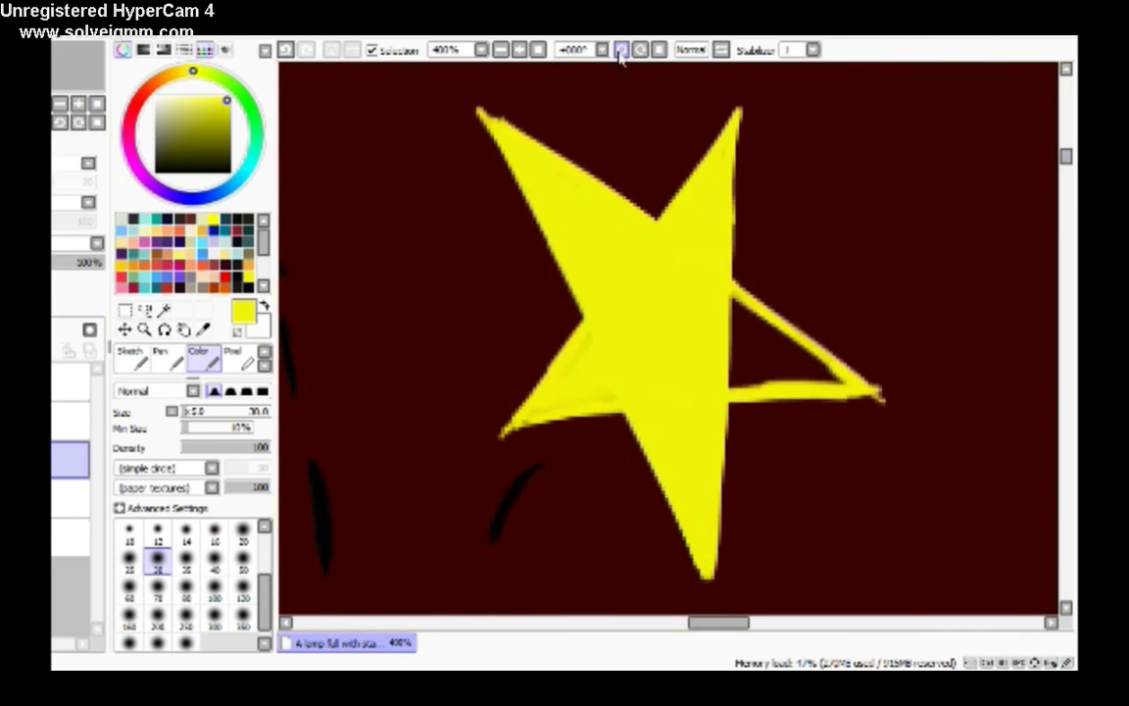
key("Delete")
mouse_move(642, 277)
left_mouse_down()
mouse_move(736, 263)
mouse_move(628, 294)
left_mouse_up()
key("Home")
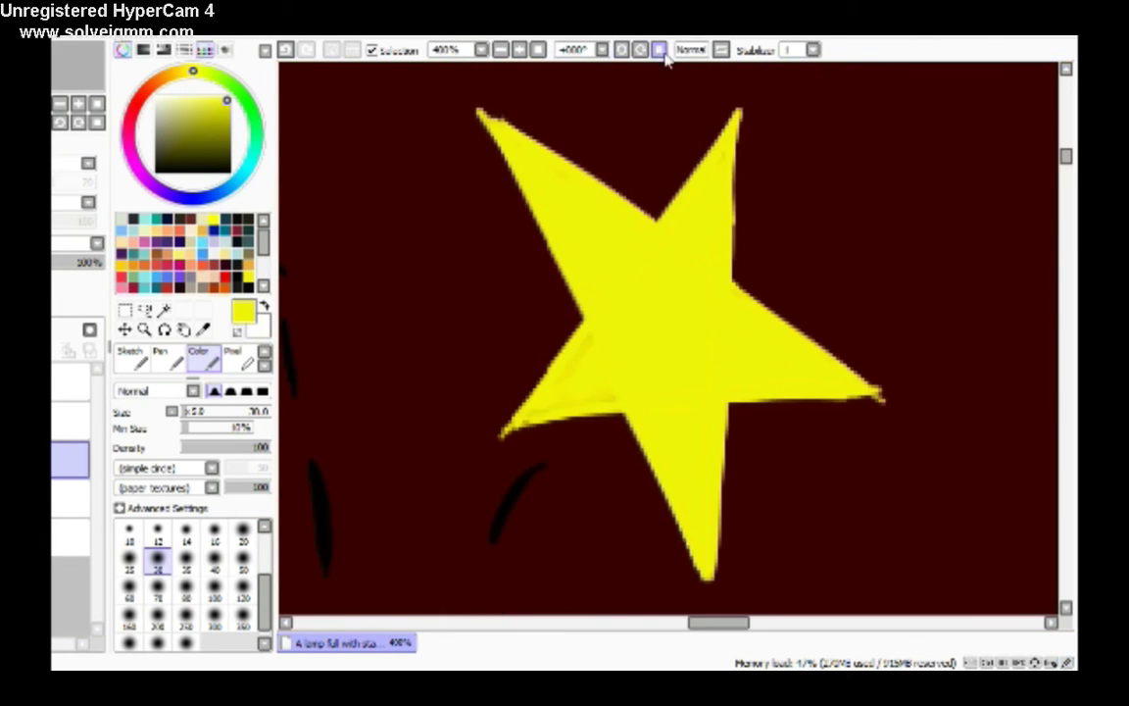
Fill the other, higher yellow star outline with the same yellow, working at 500% zoom.
key("minus")
scroll(504, 114, "up", 3)
left_click_drag(686, 630, 642, 631)
mouse_move(476, 416)
left_mouse_down()
mouse_move(560, 345)
mouse_move(609, 252)
mouse_move(560, 233)
mouse_move(627, 345)
mouse_move(650, 340)
mouse_move(588, 260)
left_mouse_up()
left_click(520, 51)
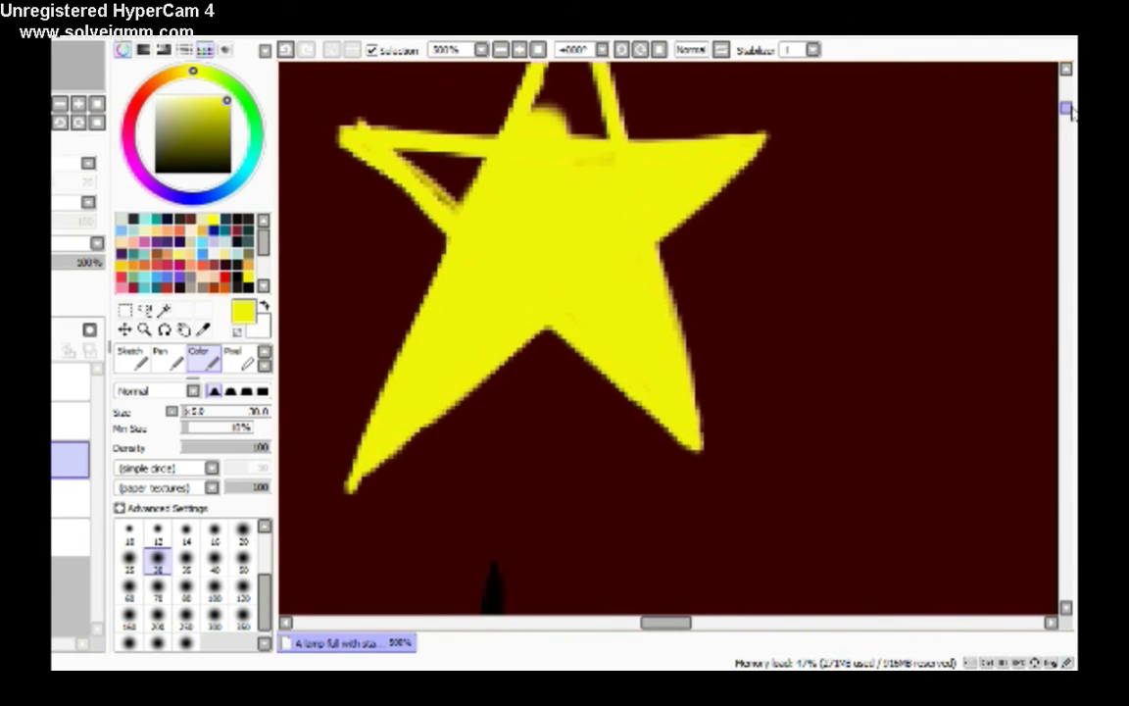
scroll(588, 259, "up", 3)
mouse_move(529, 294)
left_mouse_down()
mouse_move(542, 189)
mouse_move(591, 300)
mouse_move(466, 308)
mouse_move(445, 330)
mouse_move(555, 215)
left_mouse_up()
Paint the oval rivets along the roof's lower edge white on the roof colour layer, covering the yellow trial fill.
key("ctrl+minus")
left_click_drag(1067, 126, 1067, 187)
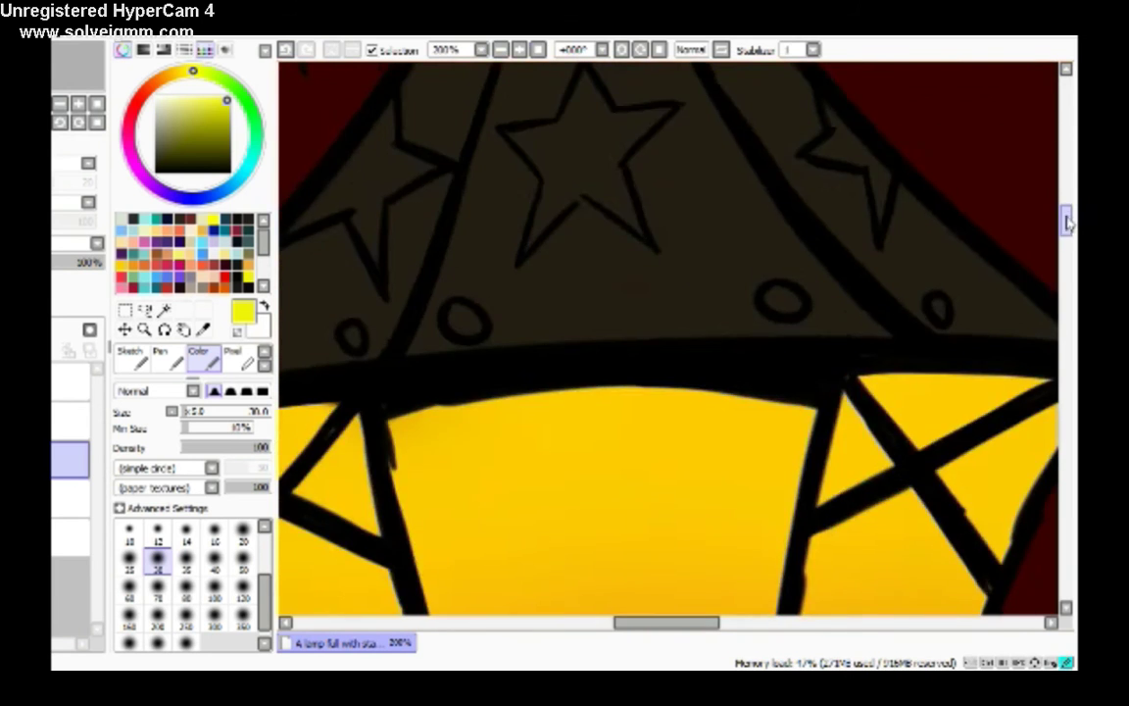
key("ctrl+plus")
left_click(69, 422)
left_click_drag(882, 259, 921, 268)
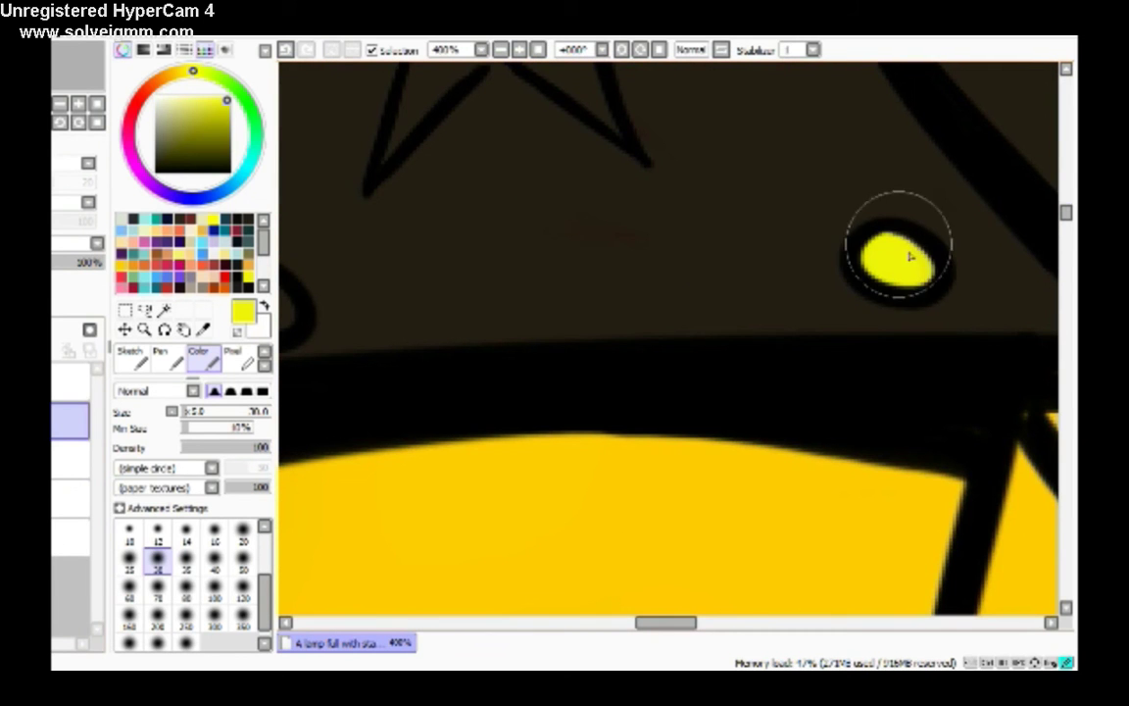
scroll(763, 596, "left", 5)
left_click(157, 96)
left_click_drag(593, 292, 610, 297)
scroll(589, 344, "right", 3)
left_click_drag(495, 257, 508, 299)
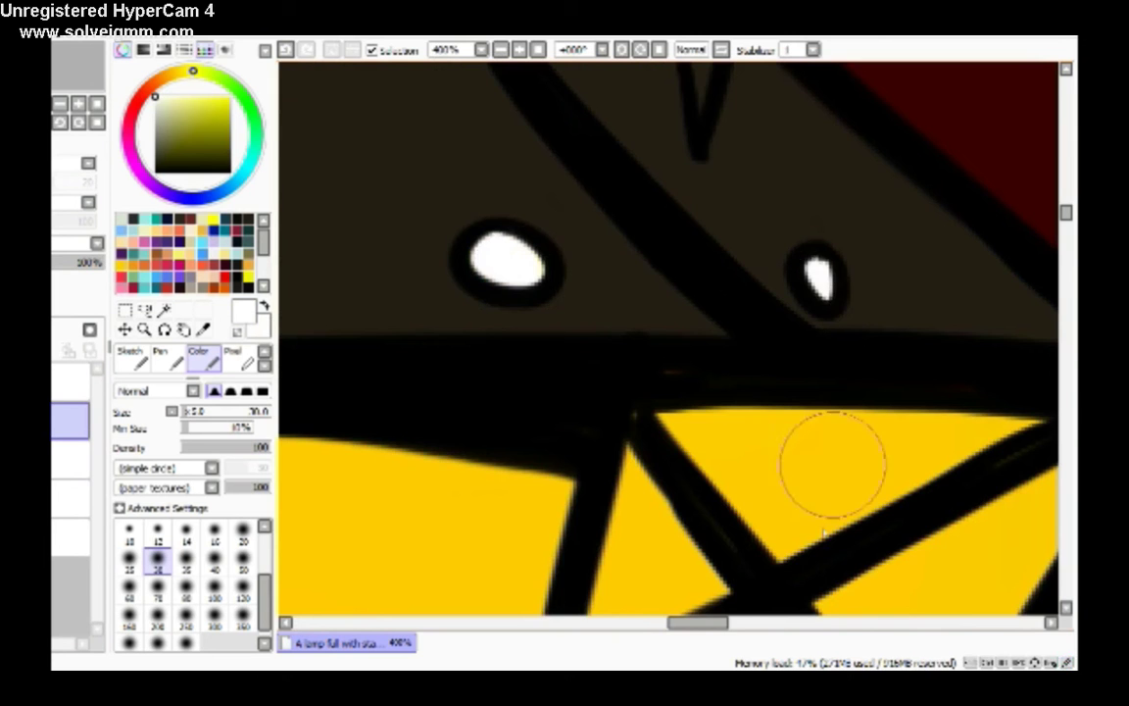
scroll(692, 362, "left", 6)
Fill the star in the middle of the roof with bright yellow and sample the dark roof colour.
scroll(1021, 282, "right", 3)
scroll(1021, 283, "up", 5)
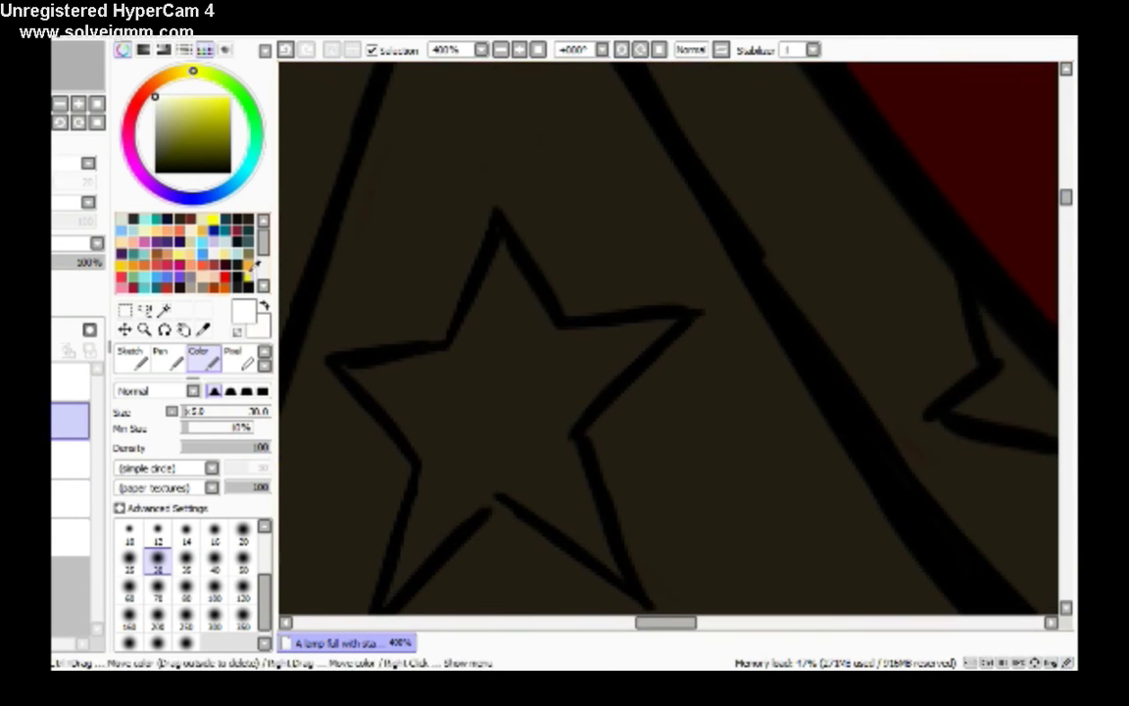
mouse_move(457, 344)
left_mouse_down()
mouse_move(500, 251)
mouse_move(525, 320)
mouse_move(456, 381)
mouse_move(358, 378)
mouse_move(409, 417)
left_mouse_up()
mouse_move(444, 456)
left_mouse_down()
mouse_move(429, 403)
mouse_move(537, 340)
mouse_move(643, 340)
mouse_move(500, 383)
left_mouse_up()
left_click_drag(1067, 206, 1067, 211)
mouse_move(383, 421)
left_mouse_down()
mouse_move(478, 252)
mouse_move(529, 211)
left_mouse_up()
left_click(658, 49)
mouse_move(714, 393)
left_mouse_down()
mouse_move(788, 323)
mouse_move(728, 369)
mouse_move(760, 295)
left_mouse_up()
key("alt")
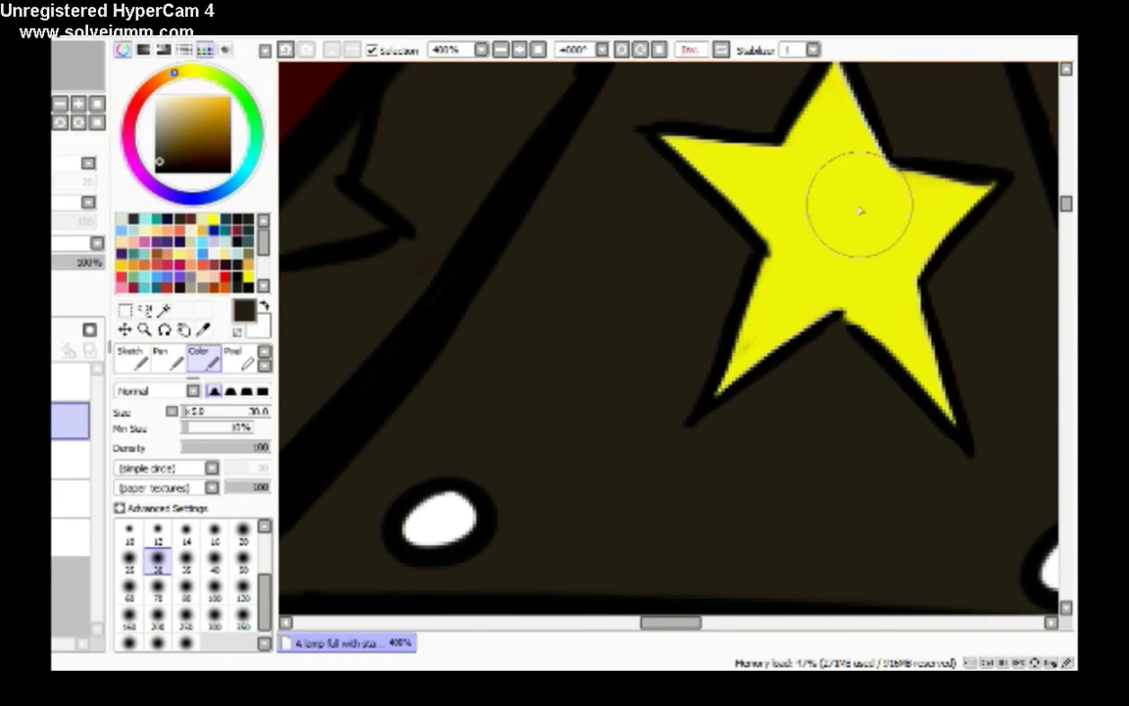
Fill the two partial stars at the sides of the roof with bright orange.
left_click(238, 249)
left_click(263, 285)
mouse_move(345, 142)
left_mouse_down()
mouse_move(323, 184)
mouse_move(383, 229)
mouse_move(345, 207)
left_mouse_up()
scroll(392, 272, "left", 5)
left_click_drag(392, 273, 486, 221)
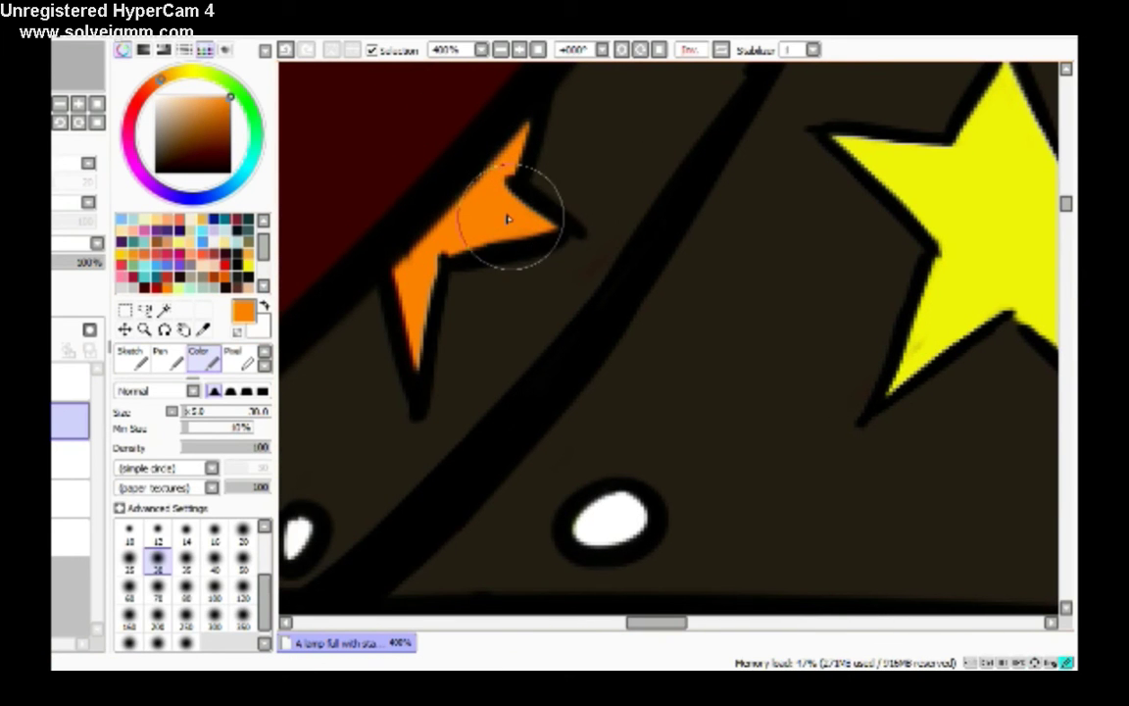
left_click(607, 199, "alt")
mouse_move(648, 624)
left_mouse_down()
mouse_move(694, 632)
mouse_move(640, 632)
mouse_move(721, 624)
left_mouse_up()
left_click(222, 280)
mouse_move(606, 132)
left_mouse_down()
mouse_move(711, 308)
mouse_move(683, 306)
mouse_move(692, 348)
mouse_move(591, 241)
mouse_move(613, 283)
left_mouse_up()
Select the olive stem below the lamp cup with the Magic Wand at 100% zoom.
left_click(503, 51)
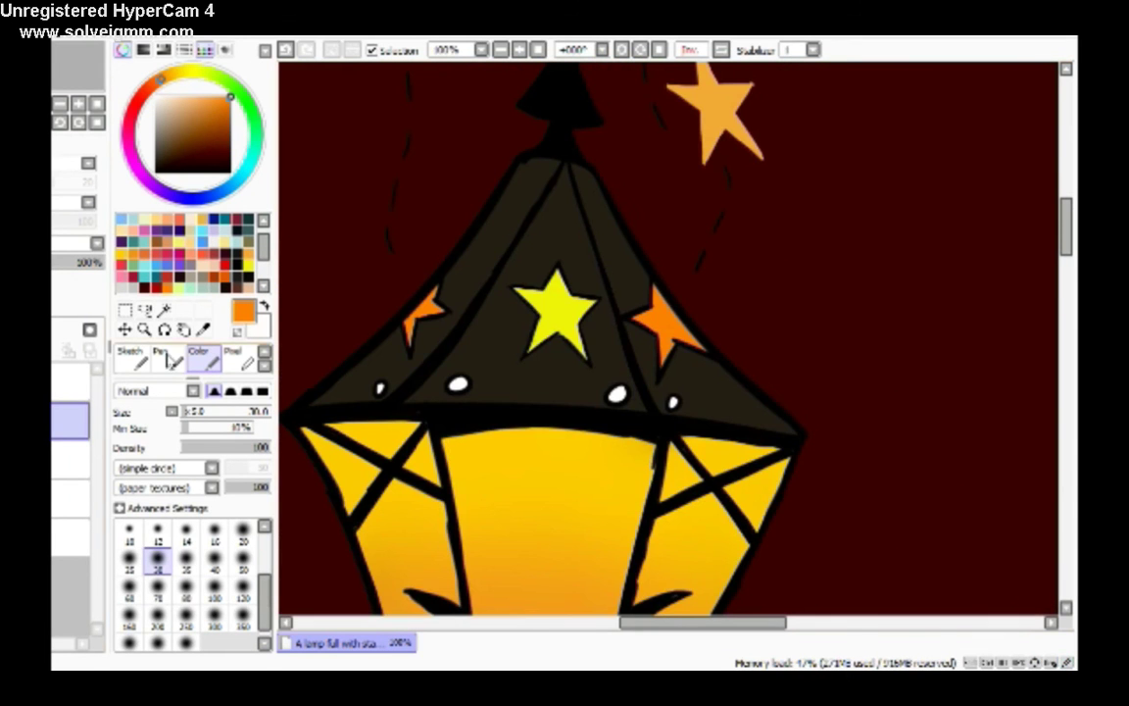
scroll(209, 352, "down", 1)
left_click(200, 357)
left_click_drag(1065, 228, 1066, 301)
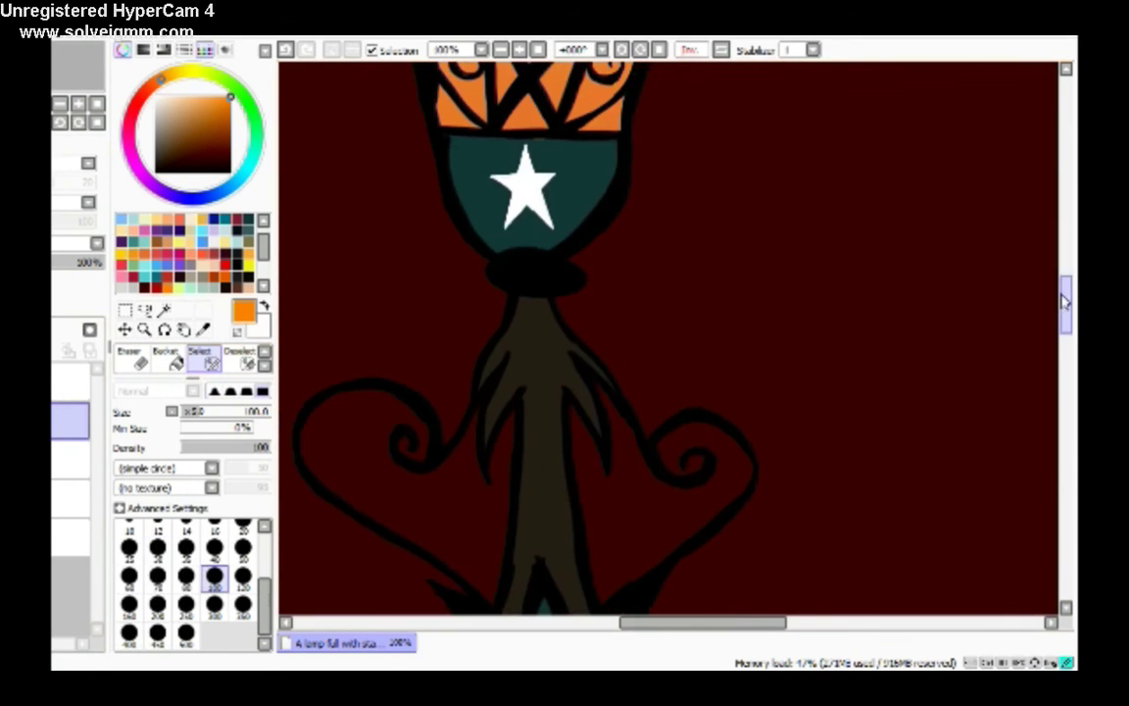
left_click(164, 310)
left_click(537, 461)
scroll(537, 461, "down", 1)
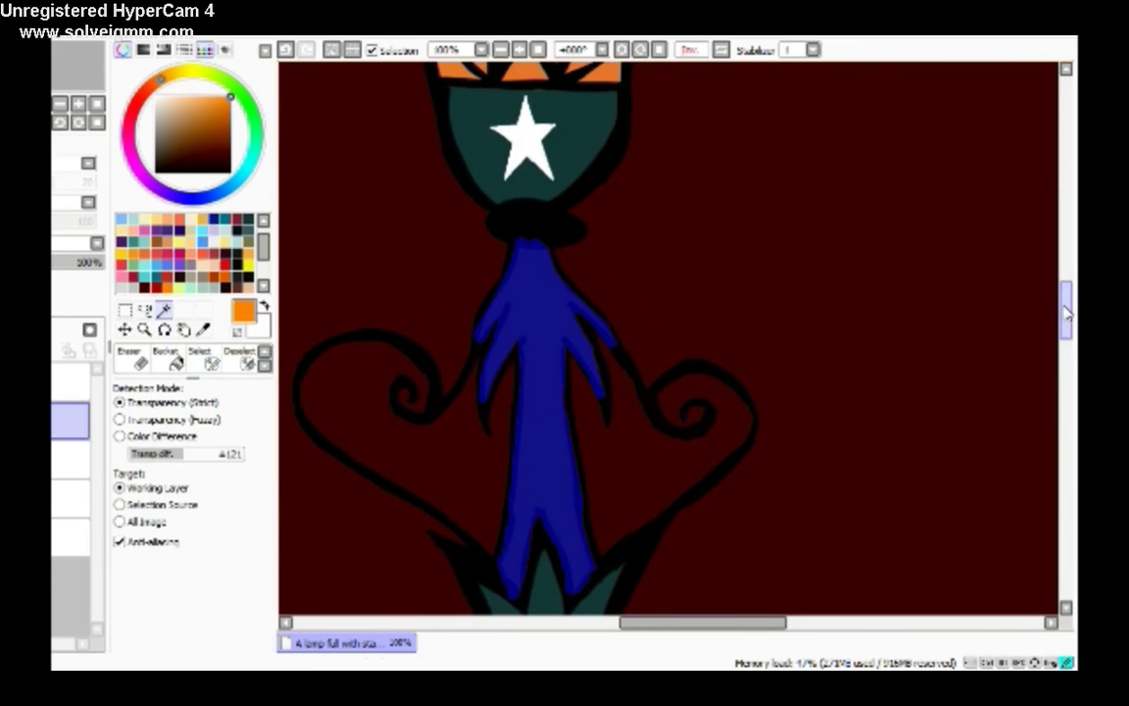
Sample the stem colour, lighten it to V 092, paint the stem's upper part with a size 50 brush, and blur the transition.
left_click(202, 329)
left_click(164, 49)
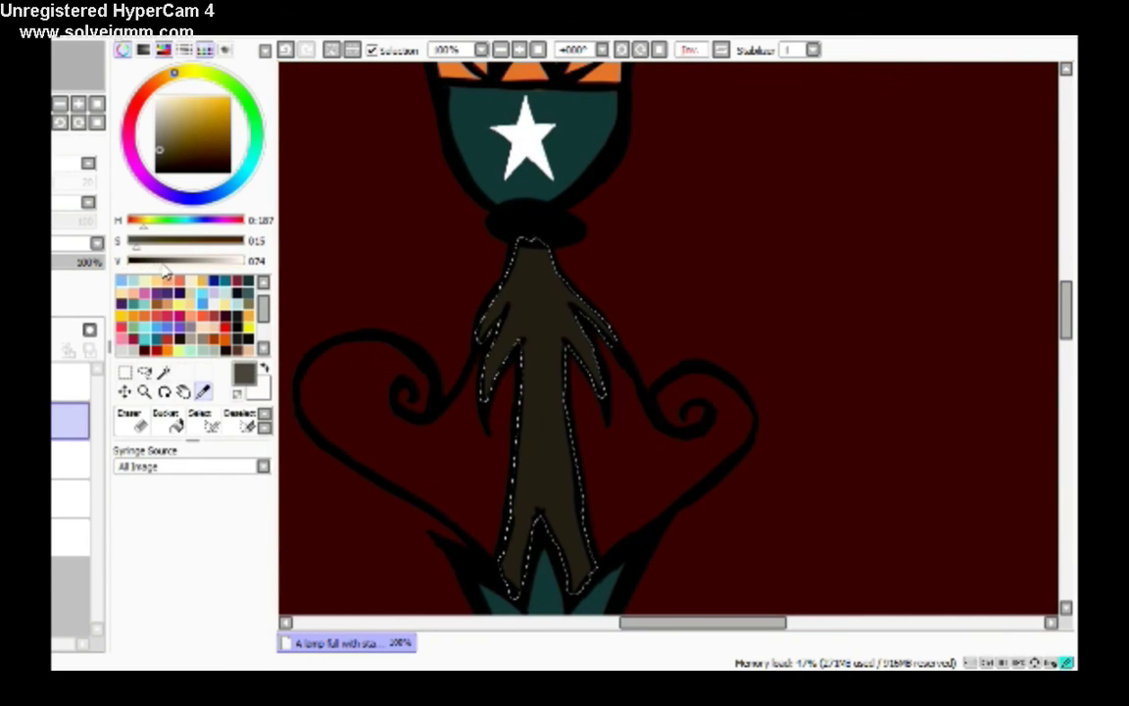
left_click(170, 261)
scroll(199, 420, "up", 1)
left_click(199, 420)
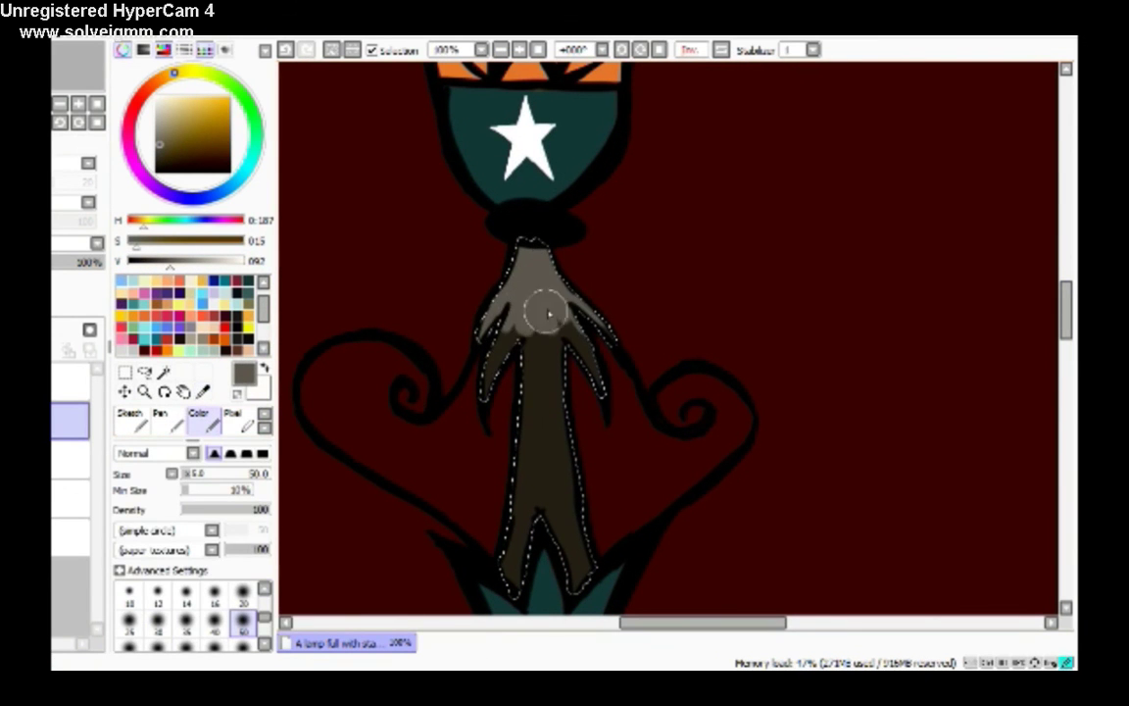
key("b")
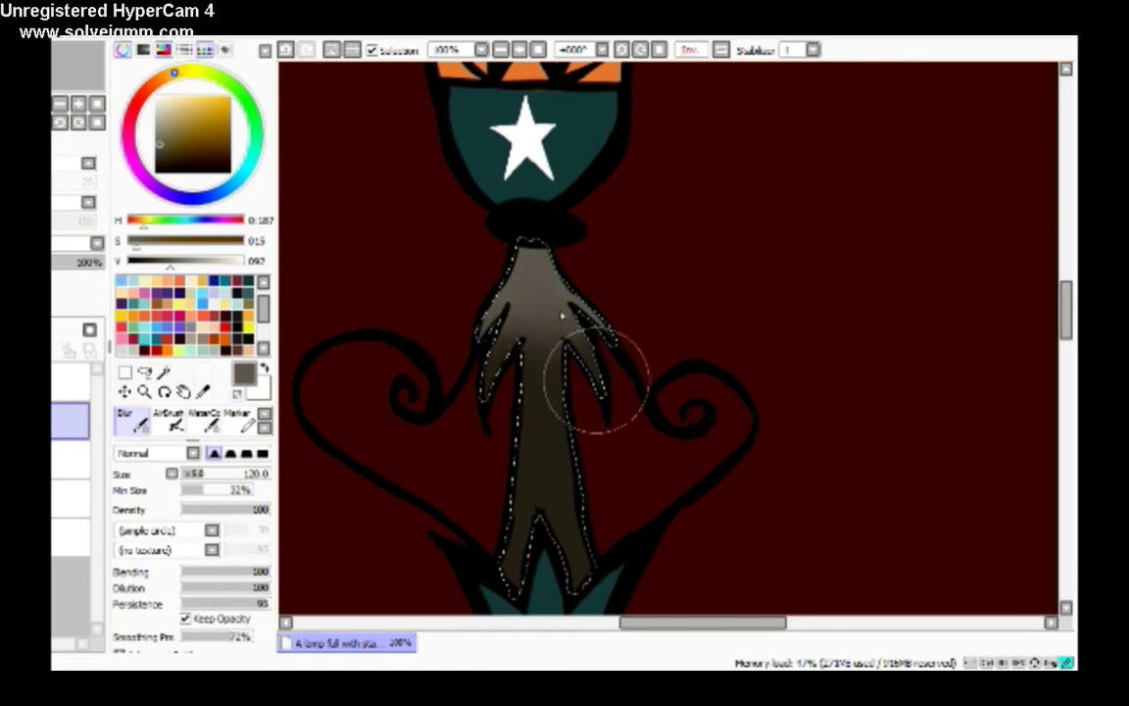
Select the teal post, darken its sampled colour to V 032, paint the post's lower part and blend it with the size 120 Blur brush.
left_click_drag(1067, 311, 1068, 468)
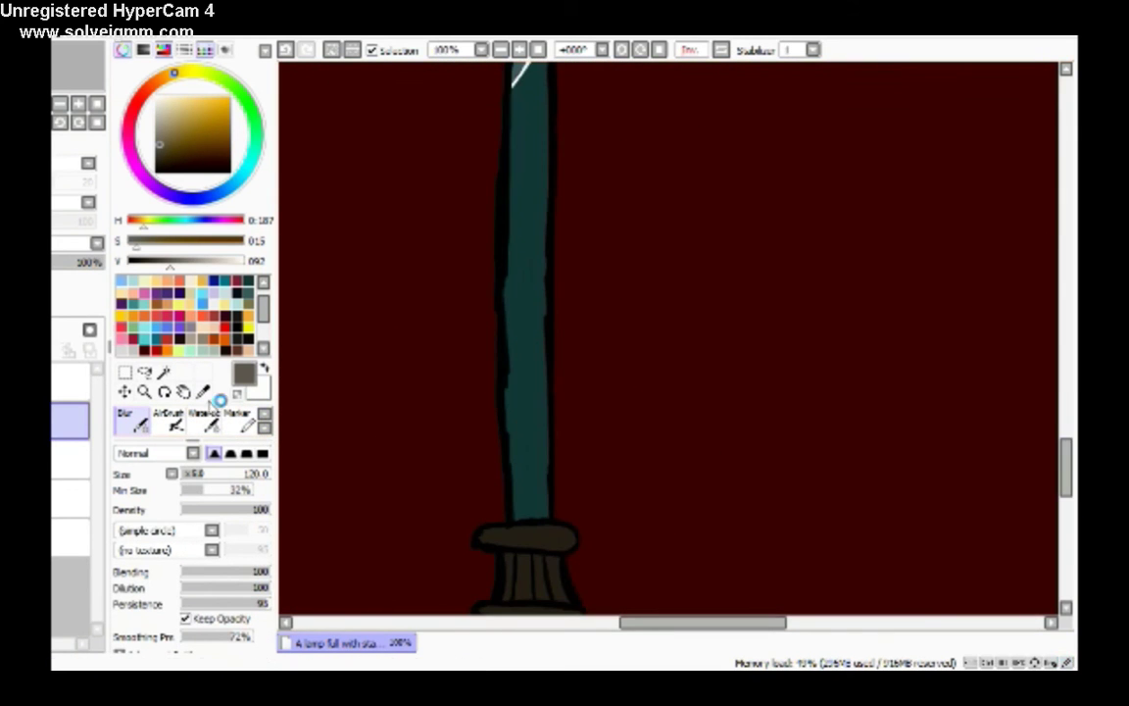
left_click(164, 372)
left_click(534, 303)
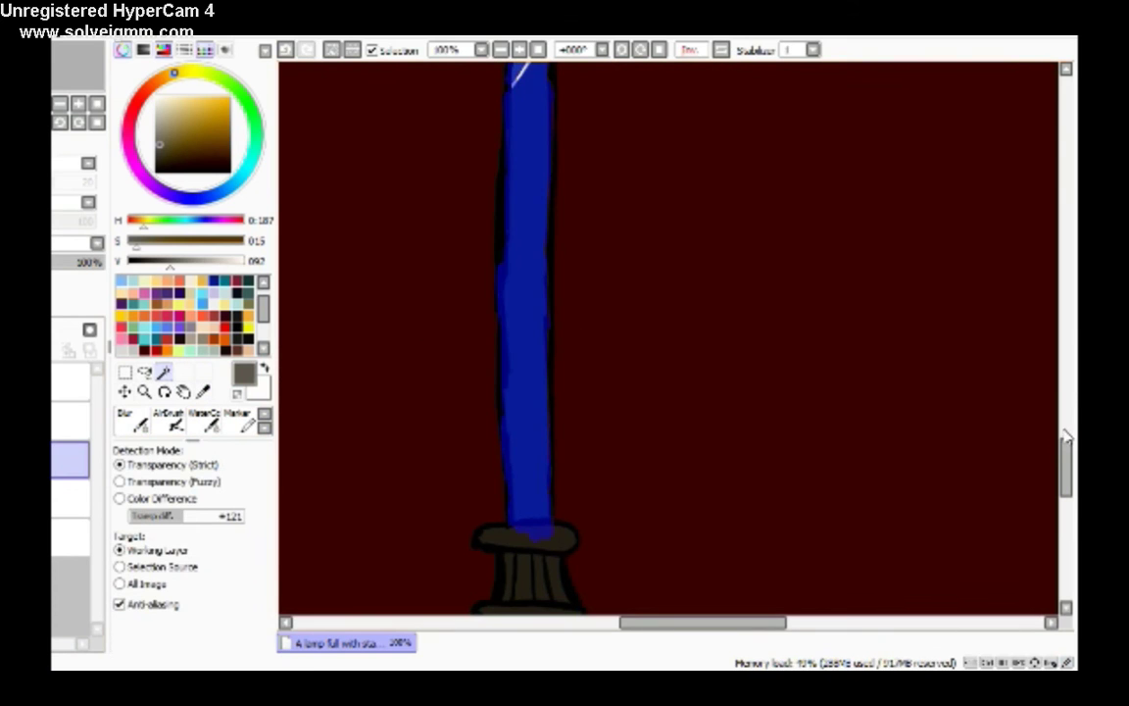
left_click(530, 305, "alt")
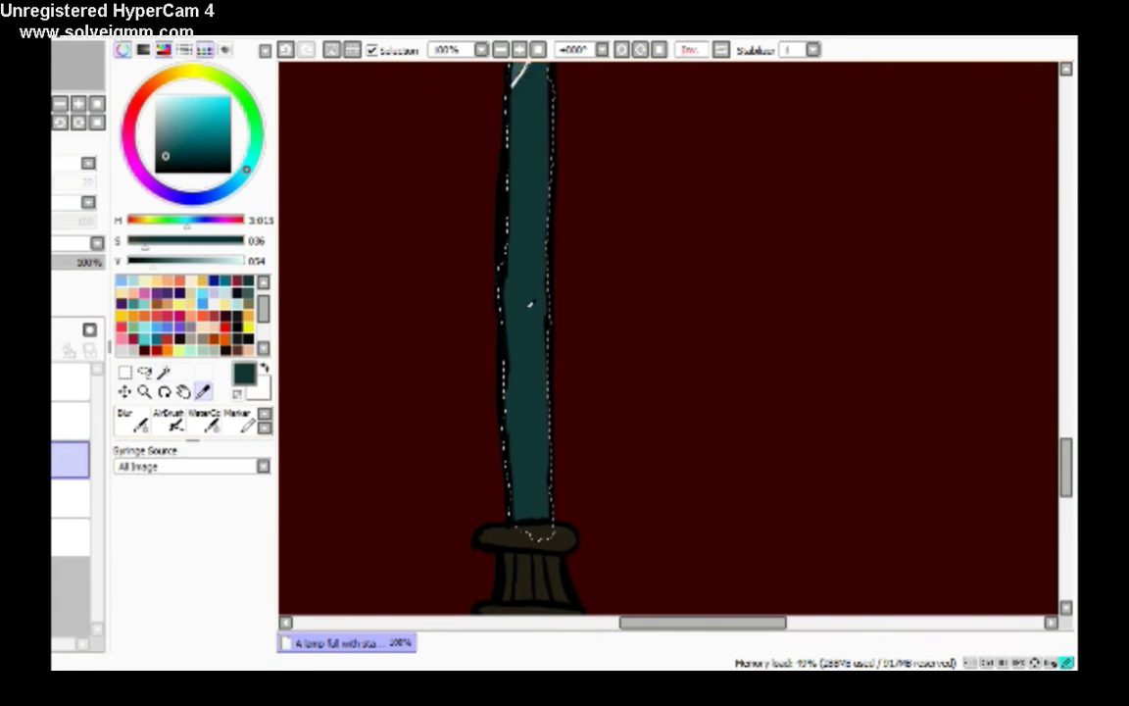
left_click(263, 414)
left_click(199, 419)
left_click(264, 427)
left_click(264, 427)
left_click(126, 420)
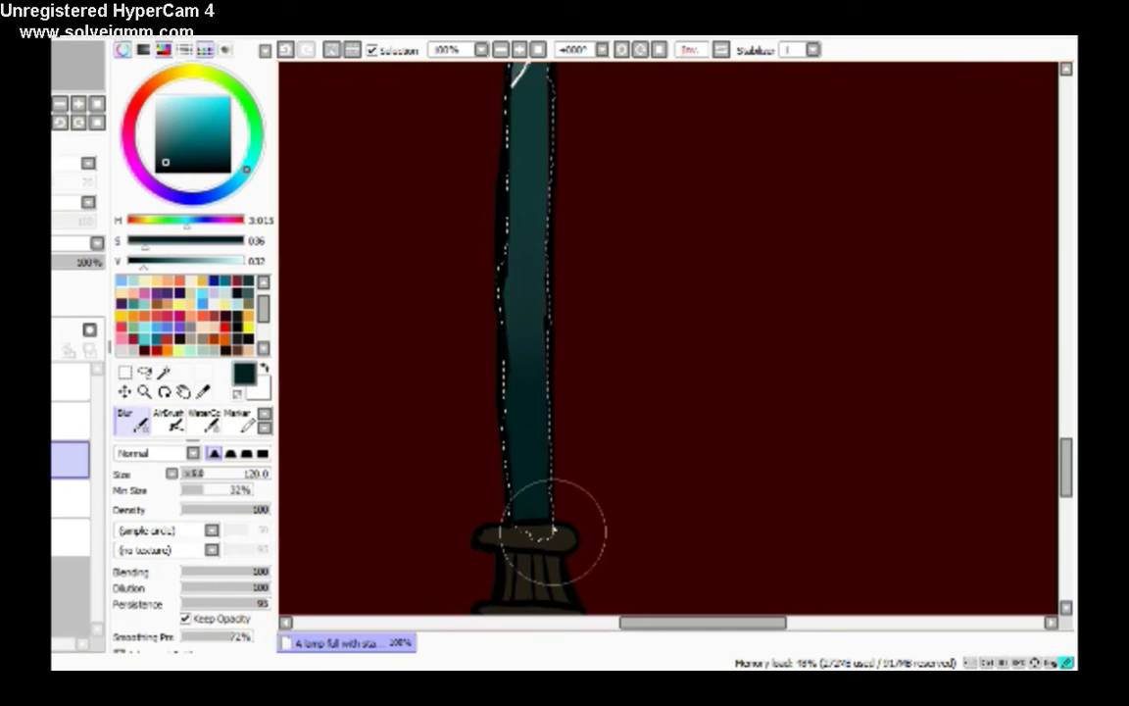
Sample the dark olive and select the collar between post and base with the Magic Wand.
scroll(411, 245, "down", 5)
left_click(345, 311, "alt")
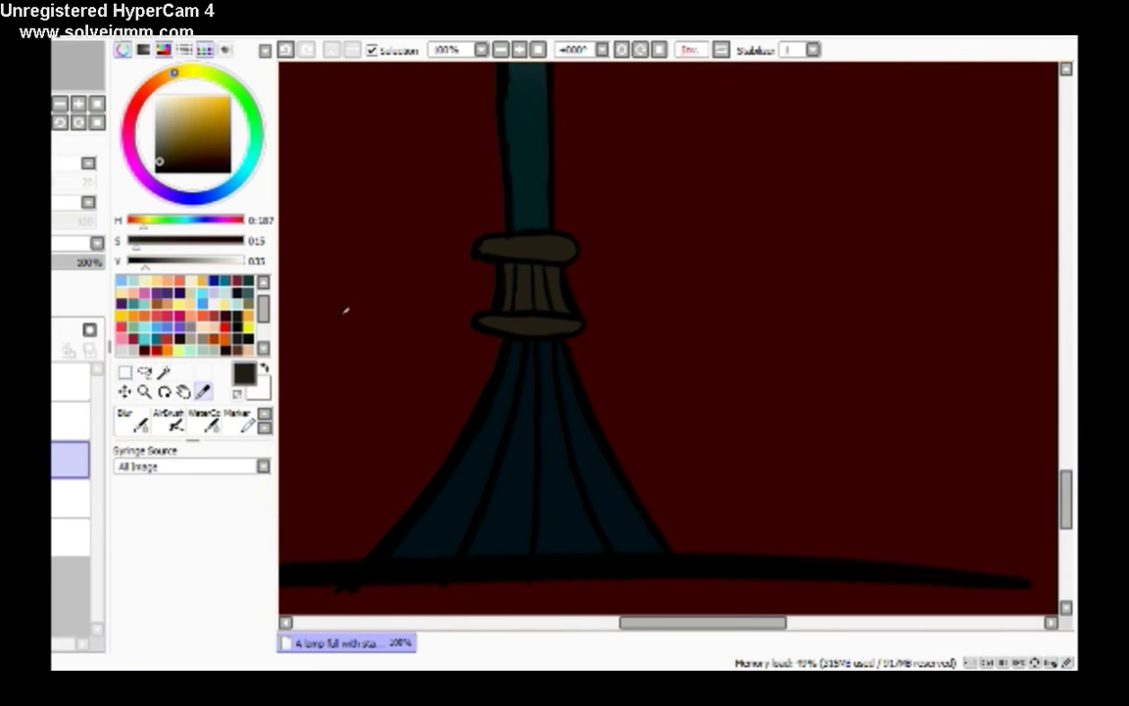
left_click(143, 261)
left_click(164, 373)
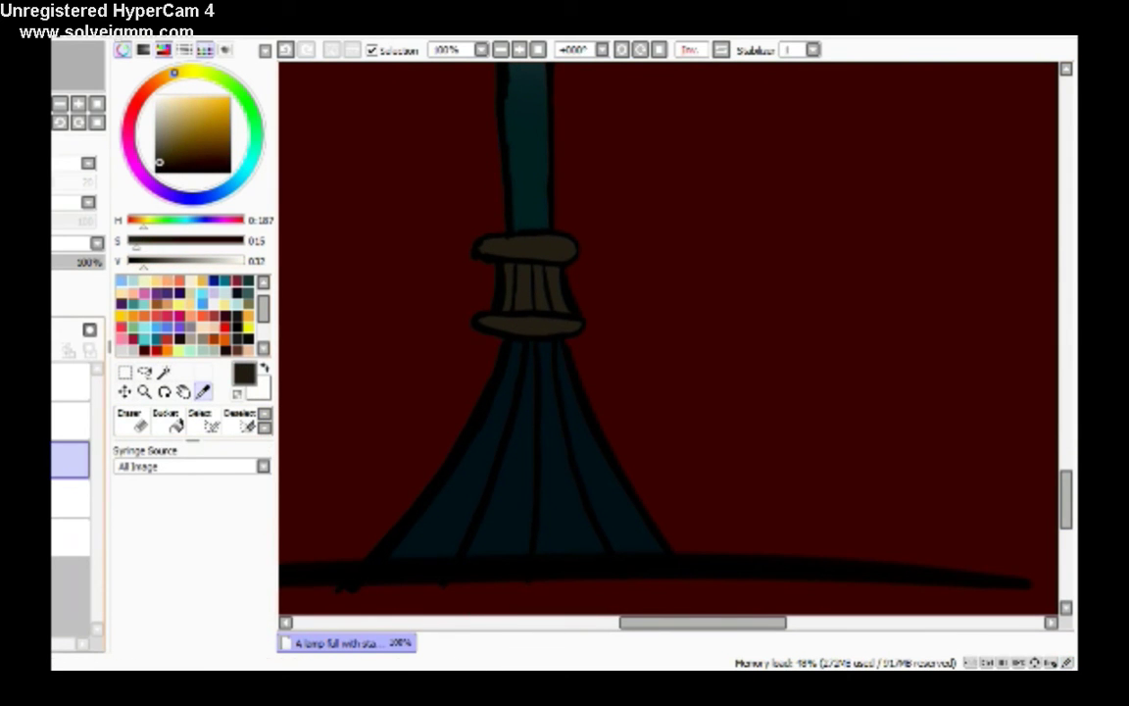
left_click(527, 277)
Paint the collar's lower part dark brown at V 020 with the size 120 Color brush, blur it upward, and deselect.
left_click(263, 427)
left_click(200, 420)
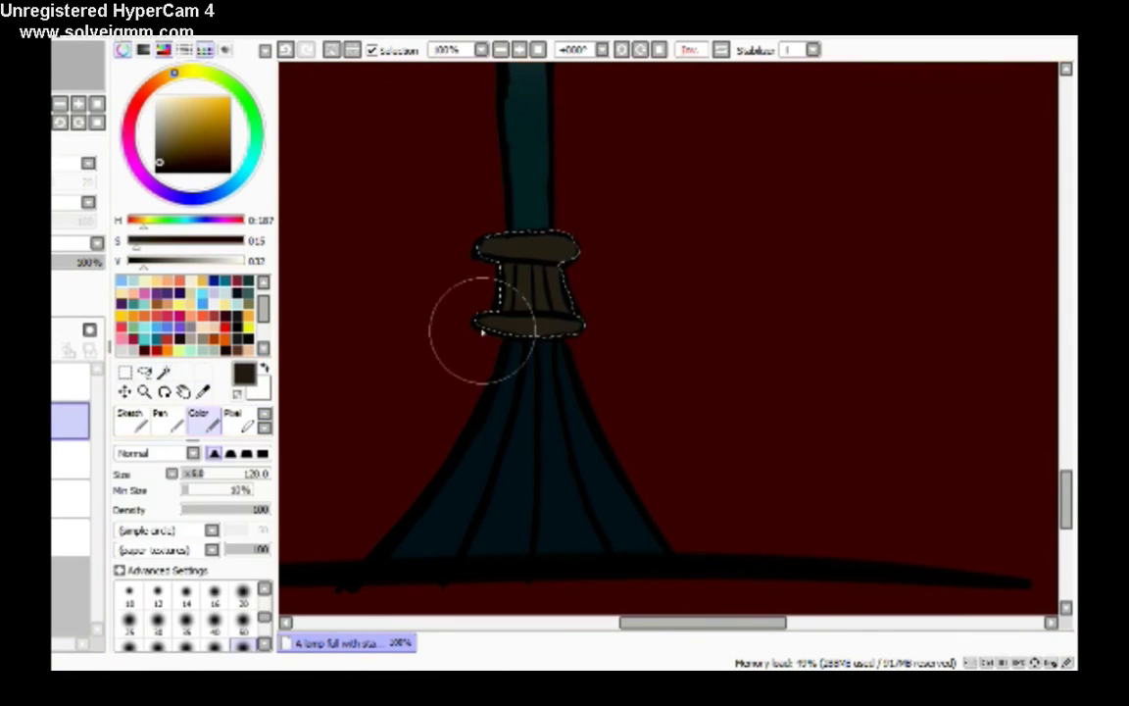
key("alt")
left_click(141, 261)
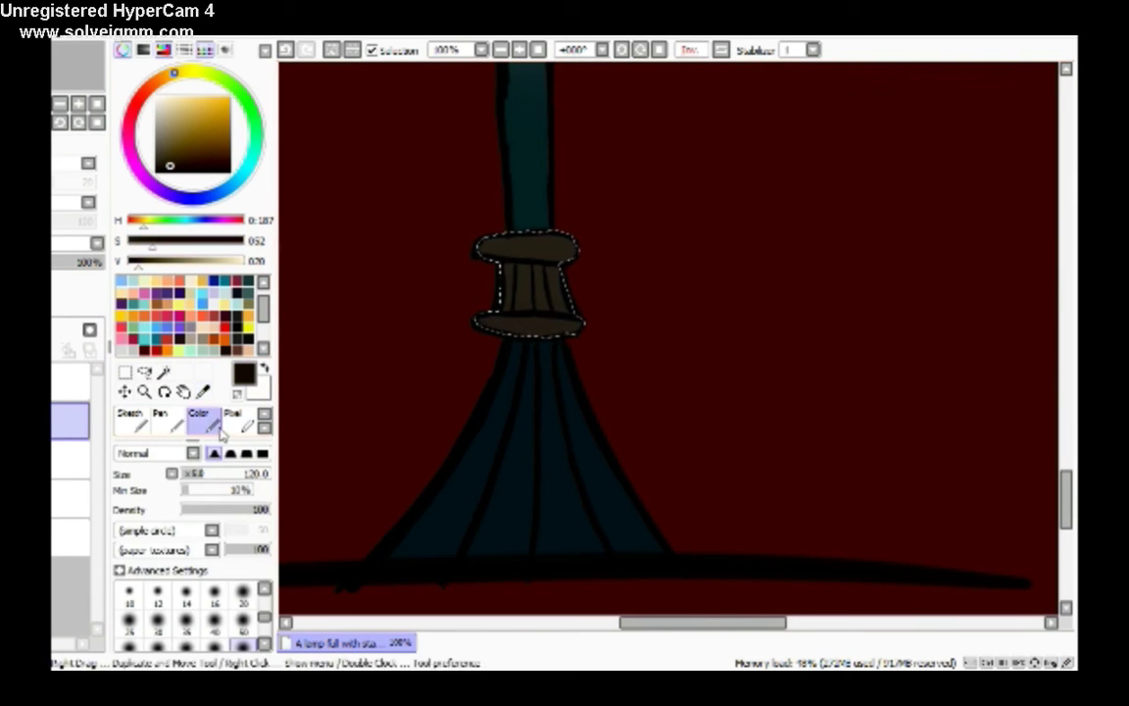
left_click(265, 414)
left_click(129, 419)
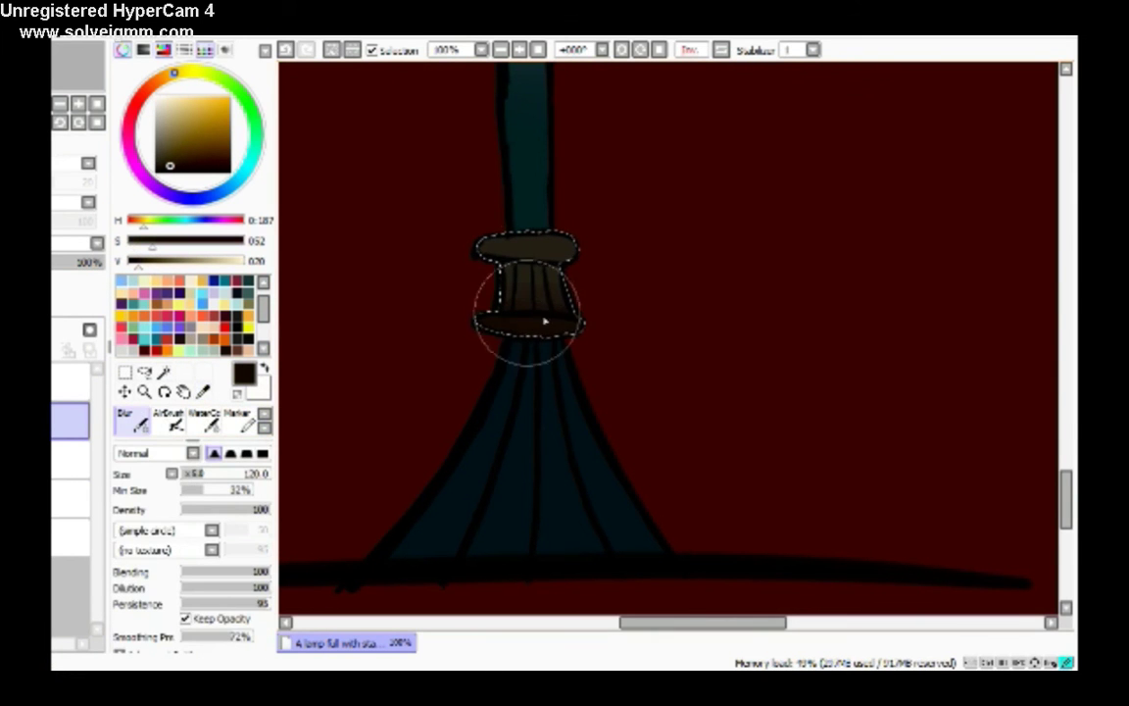
key("ctrl+d")
Sample the dark blue of the flared base and select the base with the Magic Wand.
left_click(502, 481, "alt")
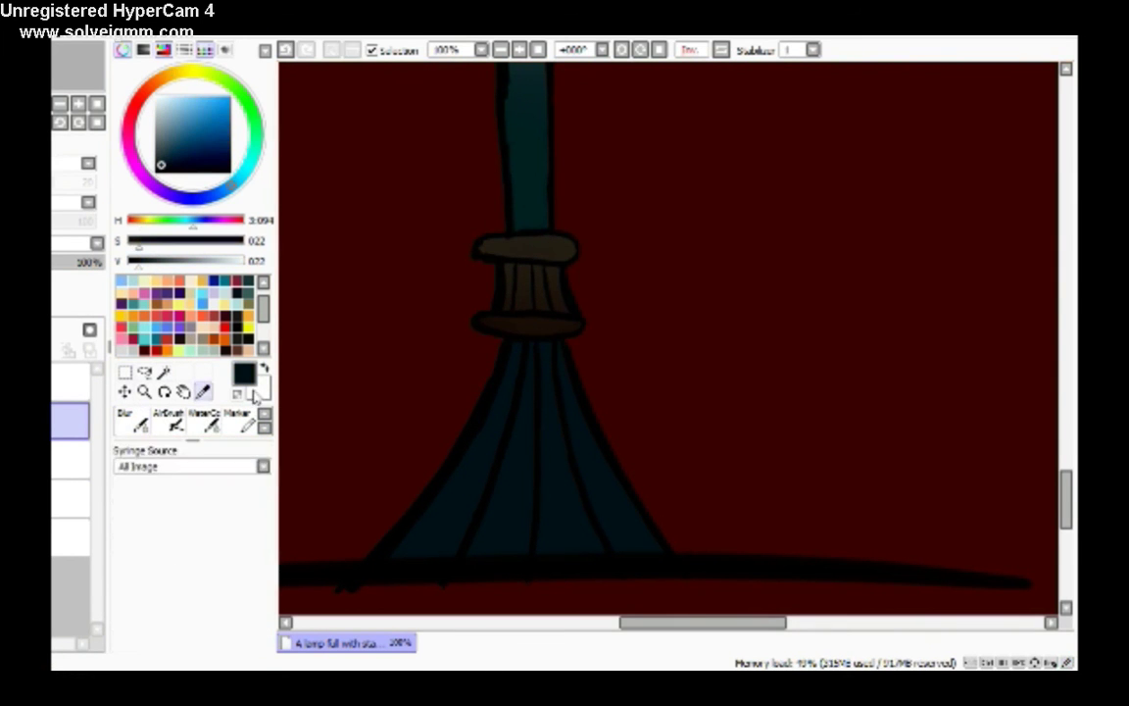
left_click(164, 371)
left_click(502, 481)
Darken the blue to S 172, V 008, paint the base's lower half with the size 120 Color brush, and blur it upward.
left_click(206, 420)
left_click(579, 491)
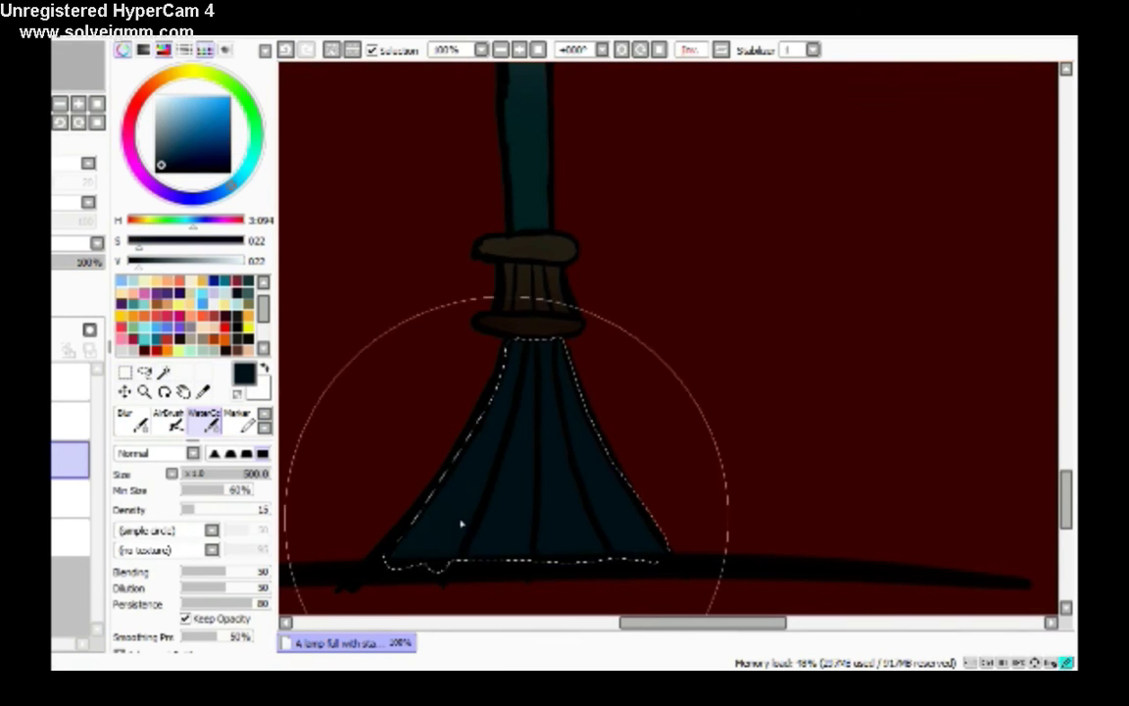
left_click_drag(145, 263, 126, 263)
left_click(305, 49)
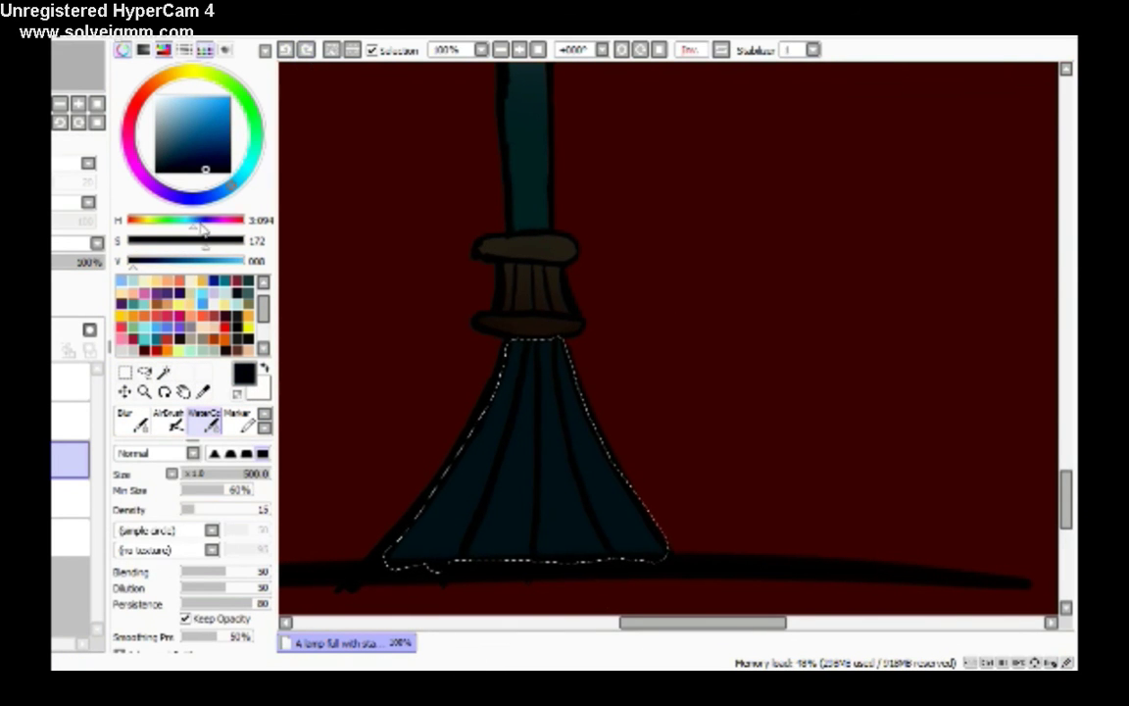
left_click(199, 420)
mouse_move(345, 559)
left_mouse_down()
mouse_move(378, 537)
mouse_move(455, 530)
left_mouse_up()
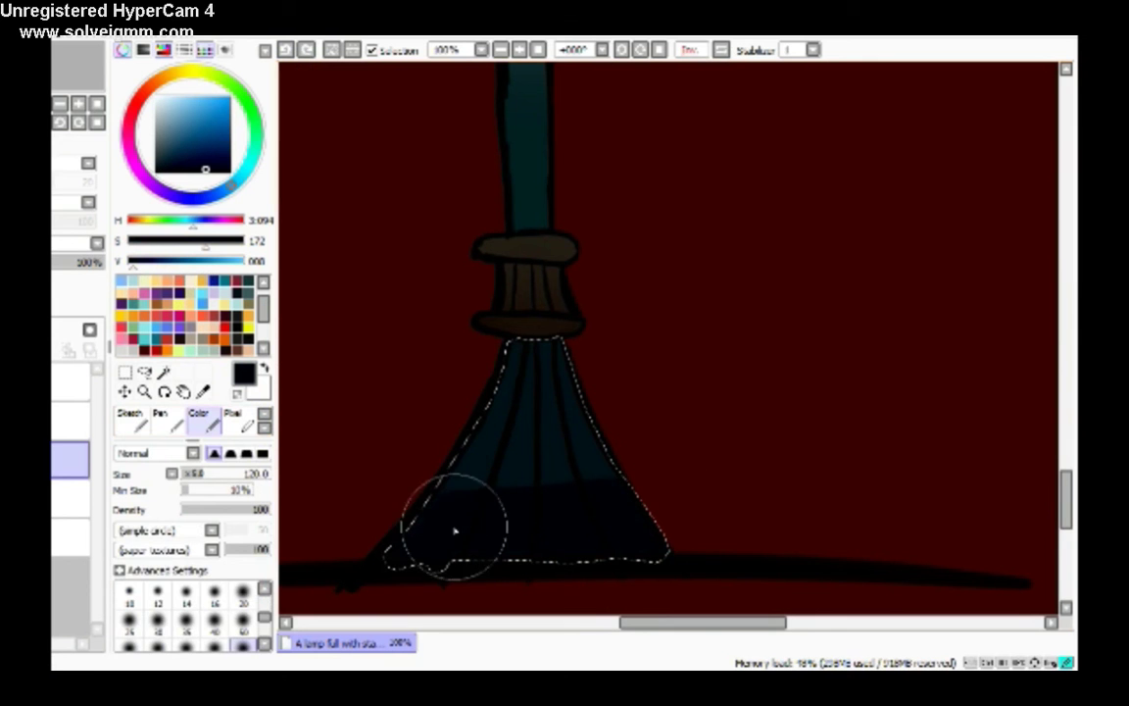
left_click(128, 419)
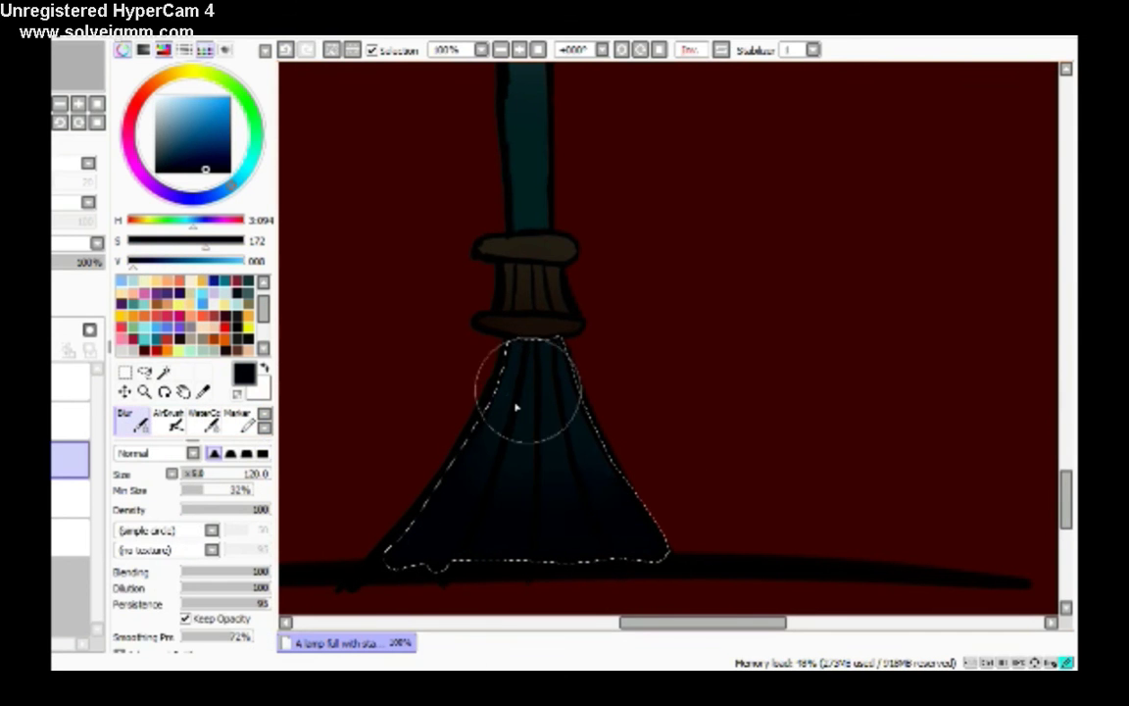
On the next layer down, sample the left star's yellow and paint a translucent halo around that star with the size 120 Marker.
key("m")
left_click(501, 49)
left_click_drag(1066, 470, 1072, 233)
left_click(71, 498)
left_click(204, 419)
left_click(431, 243, "alt")
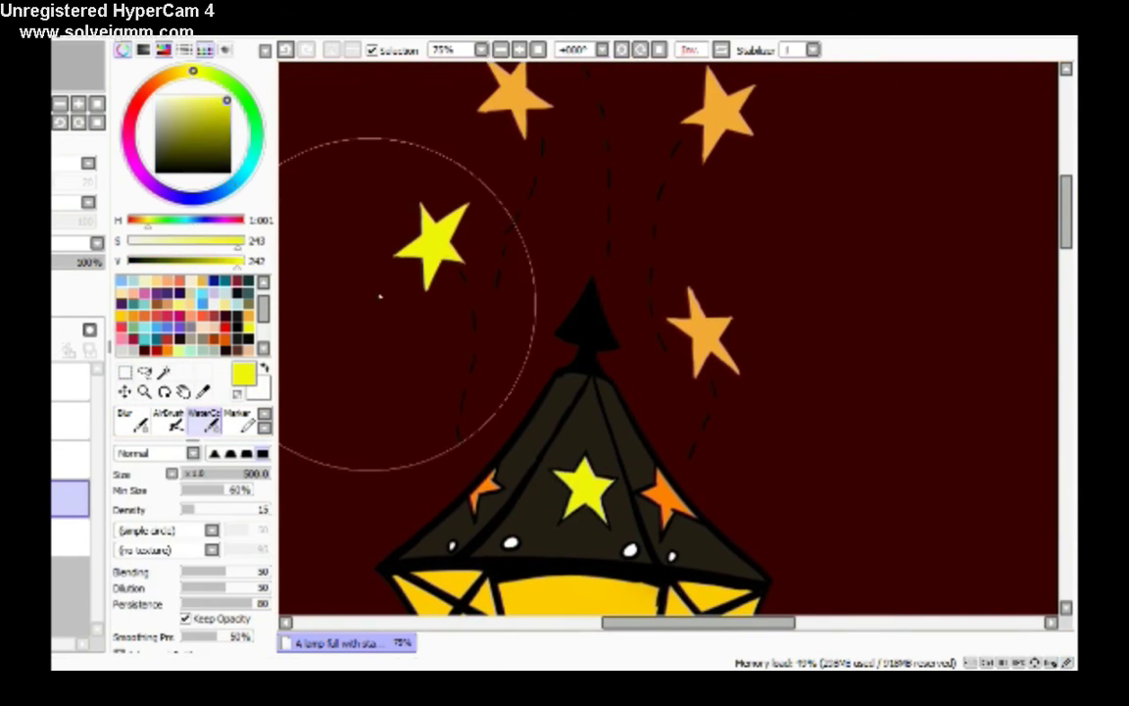
left_click(238, 419)
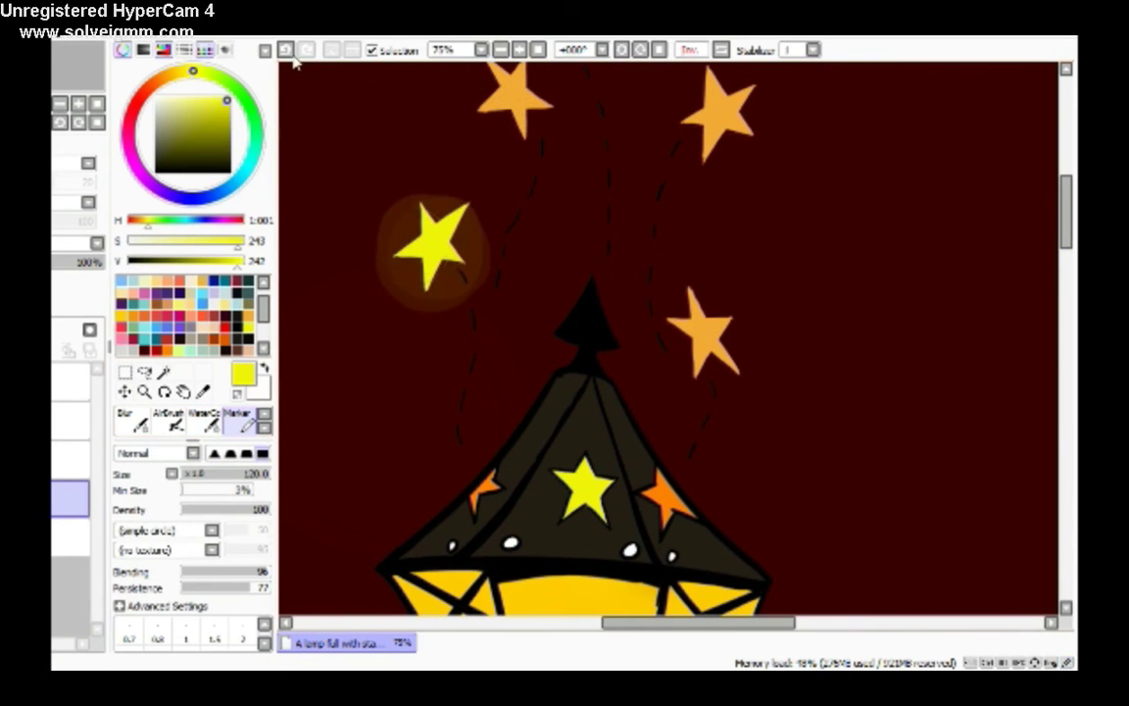
key("ctrl+z")
left_click_drag(436, 245, 469, 224)
left_click_drag(398, 233, 425, 260)
Paint Marker halos around the other floating stars, pure yellow around the topmost one and dark orange around the three orange ones.
left_click(214, 304)
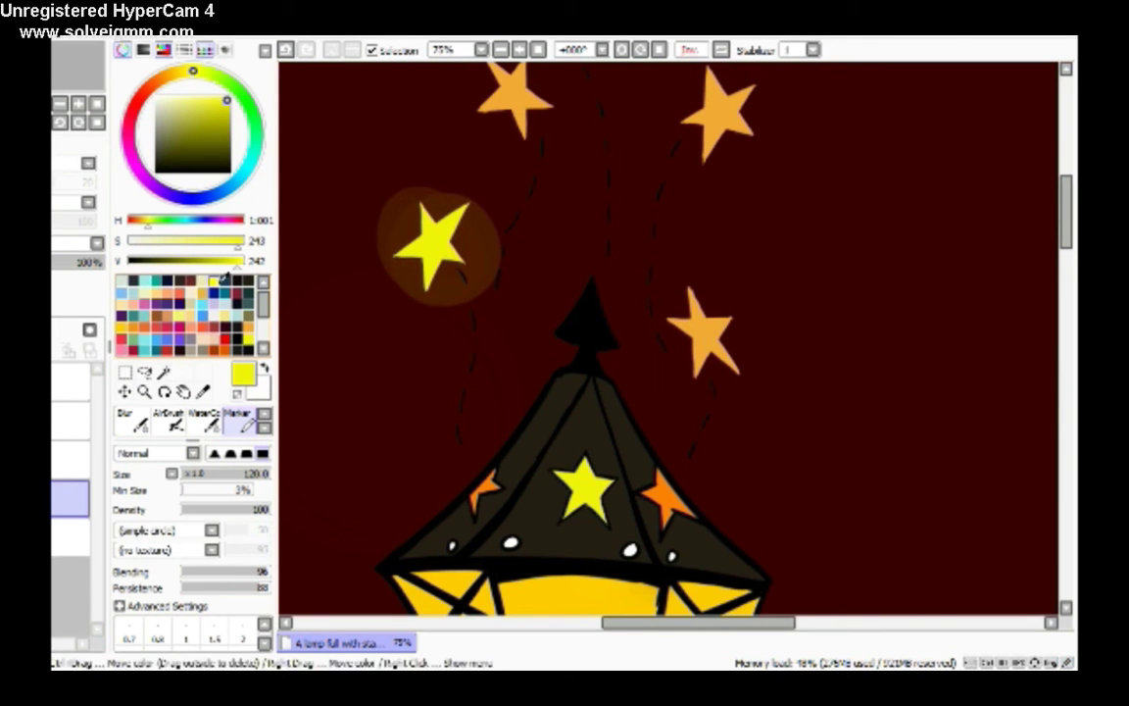
scroll(812, 317, "up", 5)
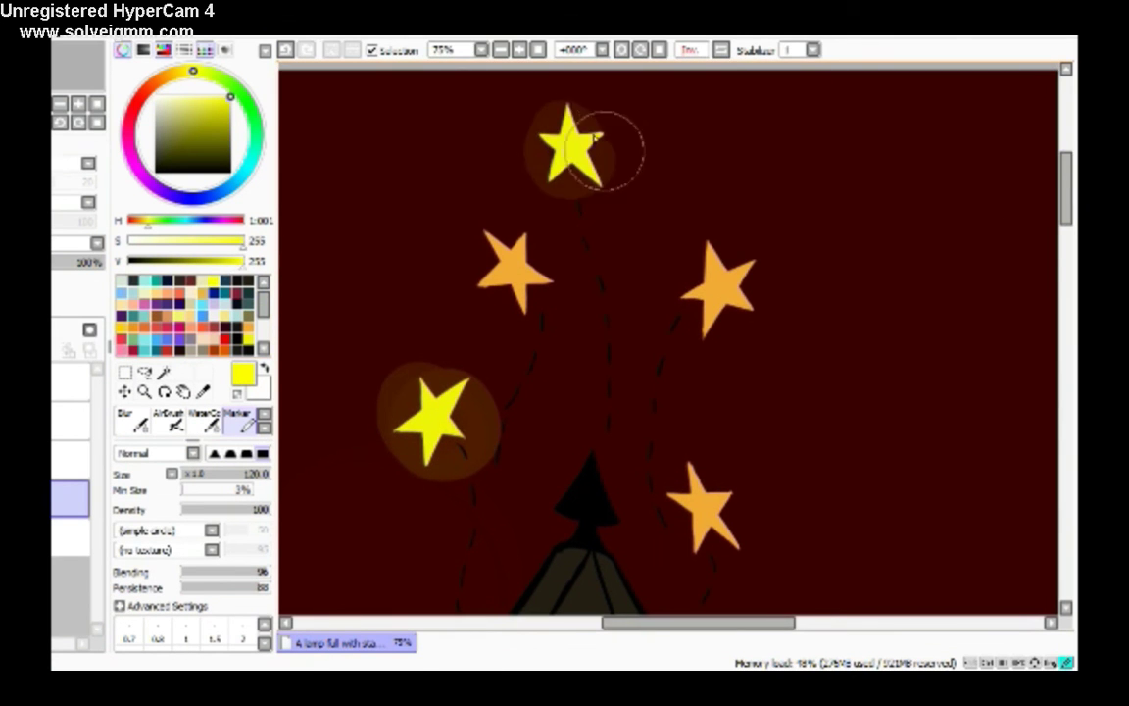
scroll(608, 162, "down", 2)
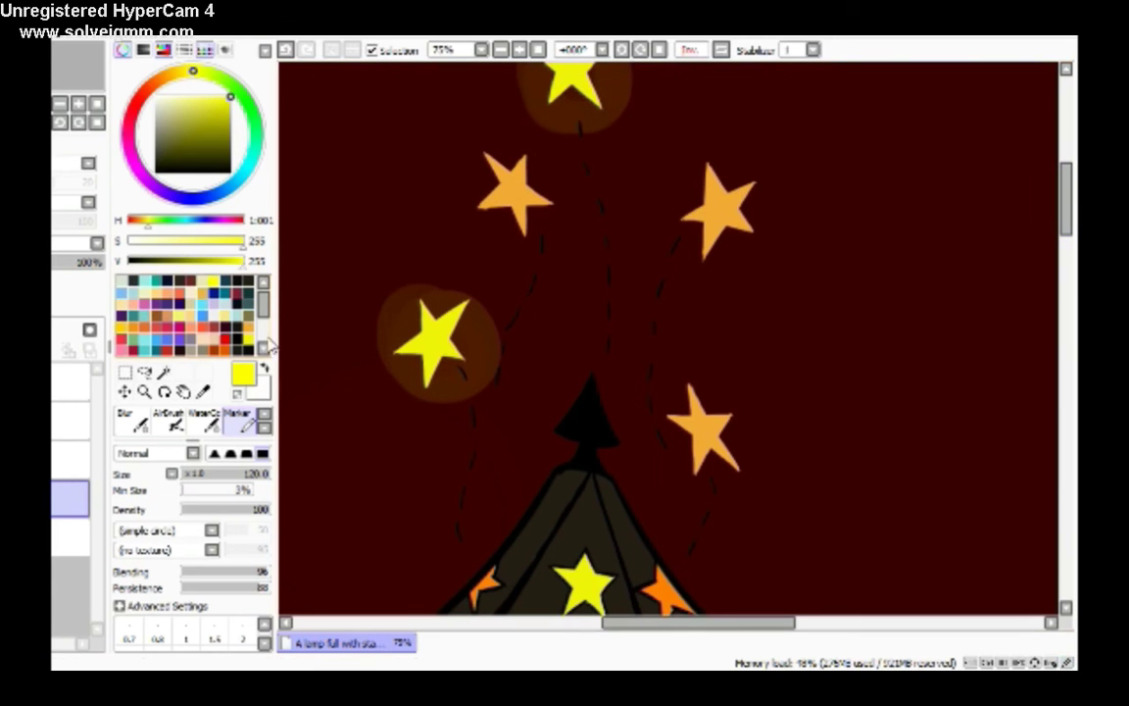
scroll(187, 314, "down", 1)
left_click(242, 315)
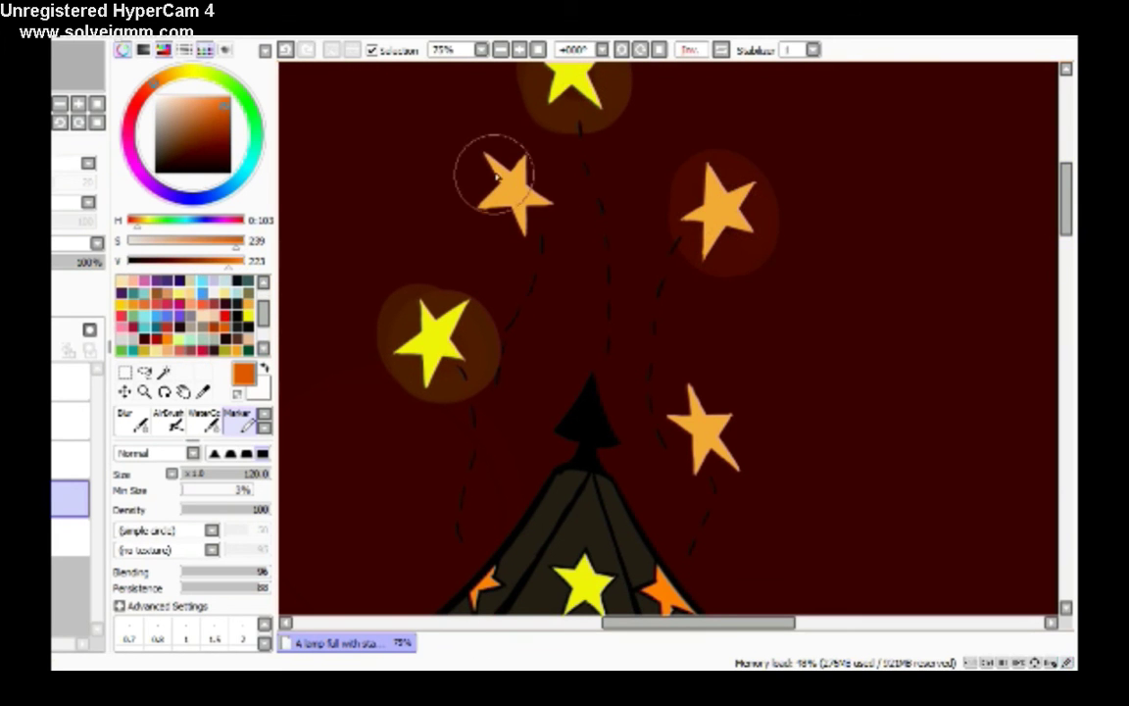
left_click_drag(761, 437, 725, 460)
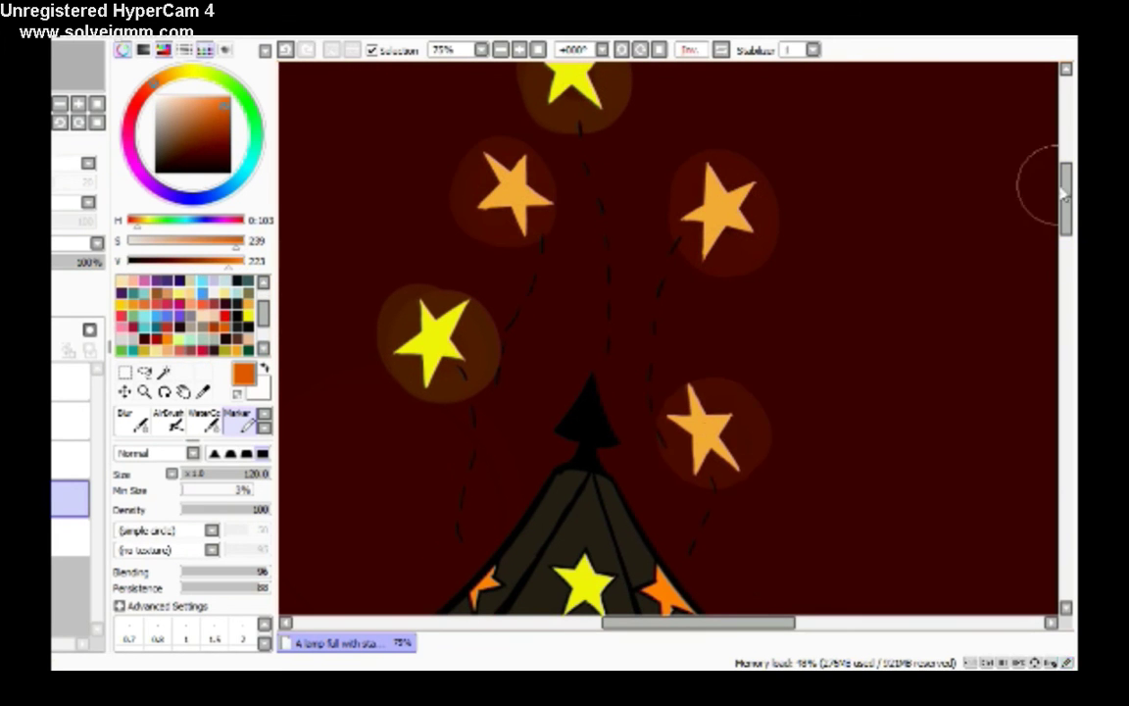
Choose pure yellow, try a size 500 Marker stroke around the lantern, and undo it.
scroll(956, 325, "down", 5)
key("minus")
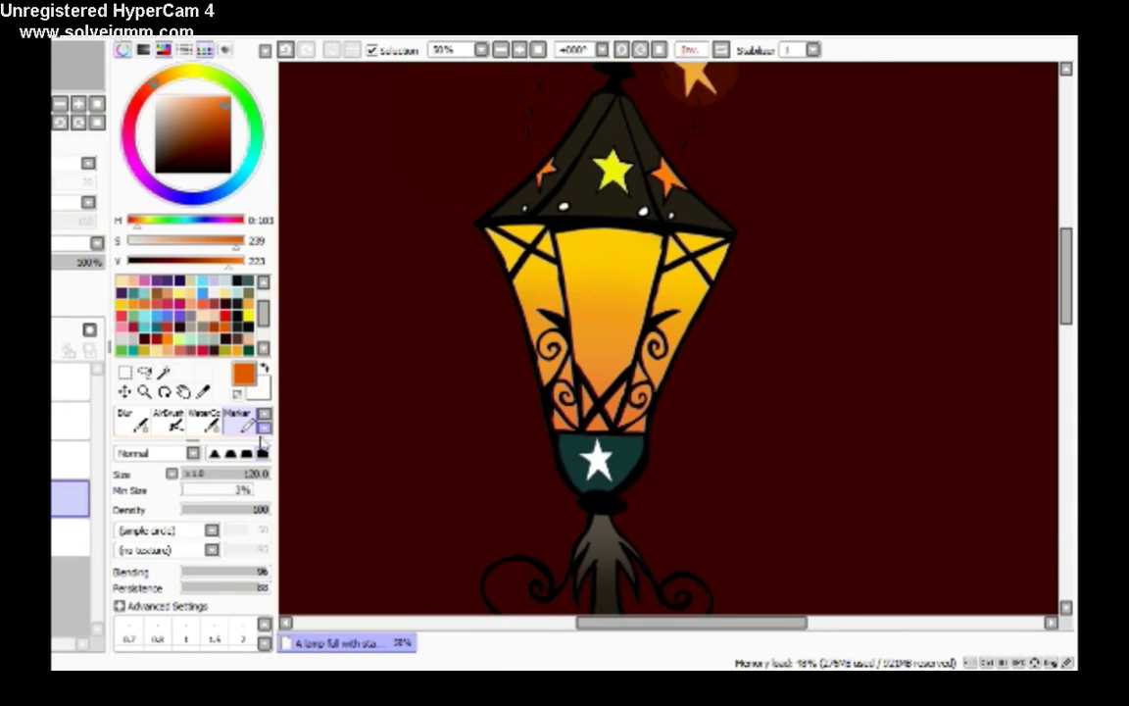
scroll(263, 622, "down", 3)
left_click(186, 632)
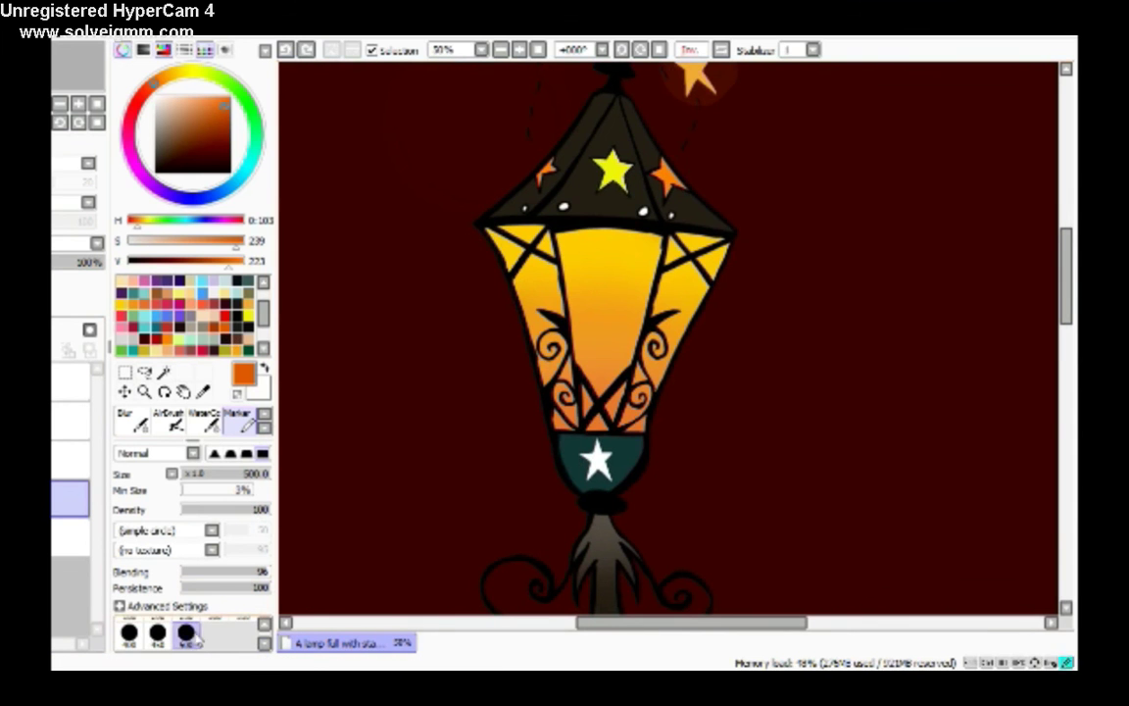
left_click(500, 245, "alt")
mouse_move(517, 327)
left_mouse_down()
mouse_move(504, 464)
mouse_move(444, 373)
left_mouse_up()
key("ctrl+z")
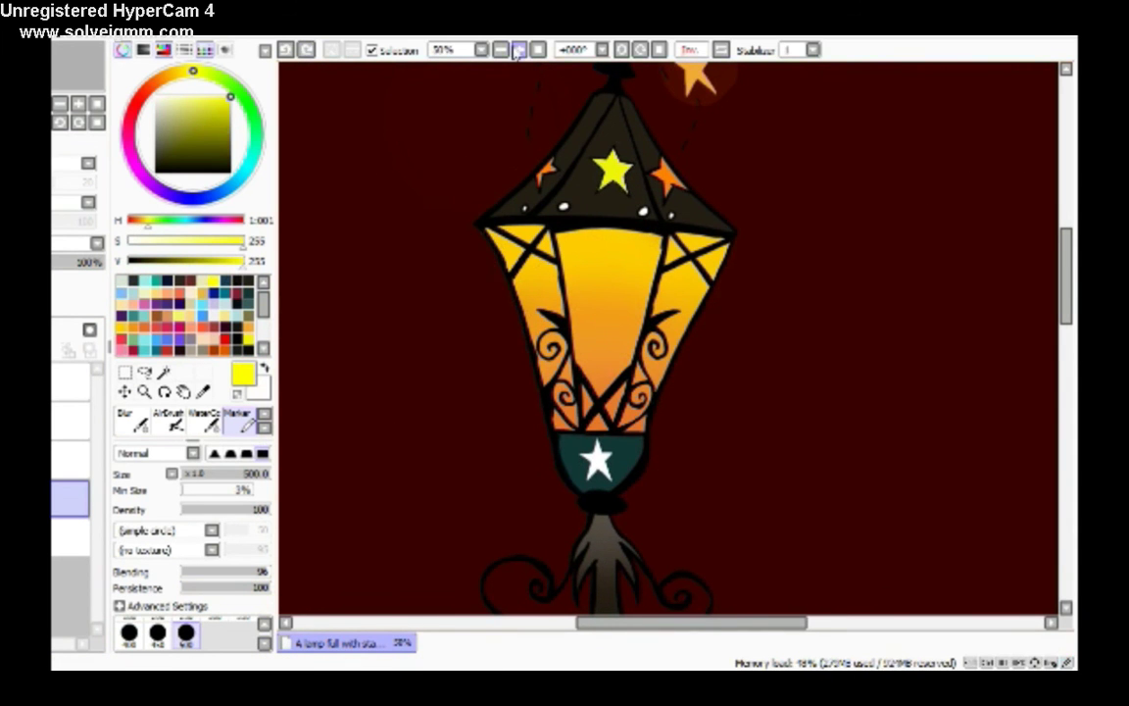
Paint a soft, wide yellow glow around the lantern with the size 500 WaterColor brush, undoing the first, stronger attempt.
key("minus")
key("w")
mouse_move(588, 424)
left_mouse_down()
mouse_move(557, 369)
mouse_move(578, 350)
mouse_move(596, 432)
mouse_move(594, 403)
mouse_move(678, 326)
mouse_move(653, 438)
mouse_move(599, 249)
mouse_move(737, 384)
mouse_move(643, 248)
mouse_move(478, 448)
mouse_move(651, 495)
mouse_move(788, 214)
mouse_move(511, 176)
mouse_move(433, 380)
left_mouse_up()
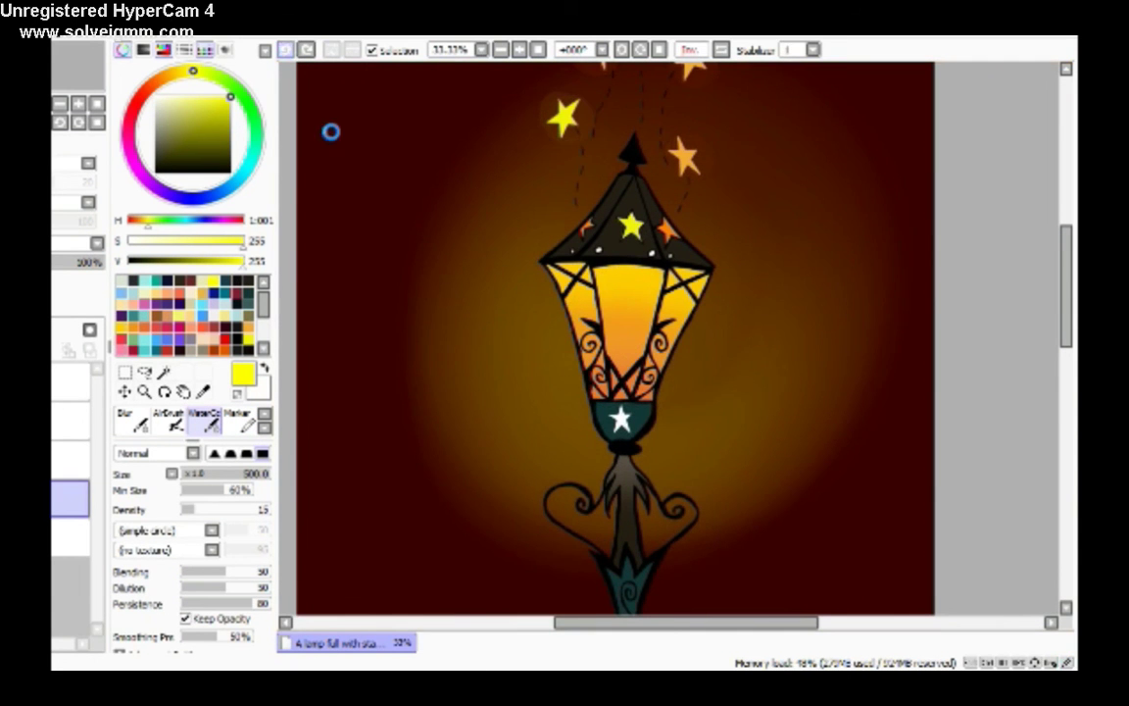
key("ctrl+z")
left_click(307, 50)
left_click(285, 50)
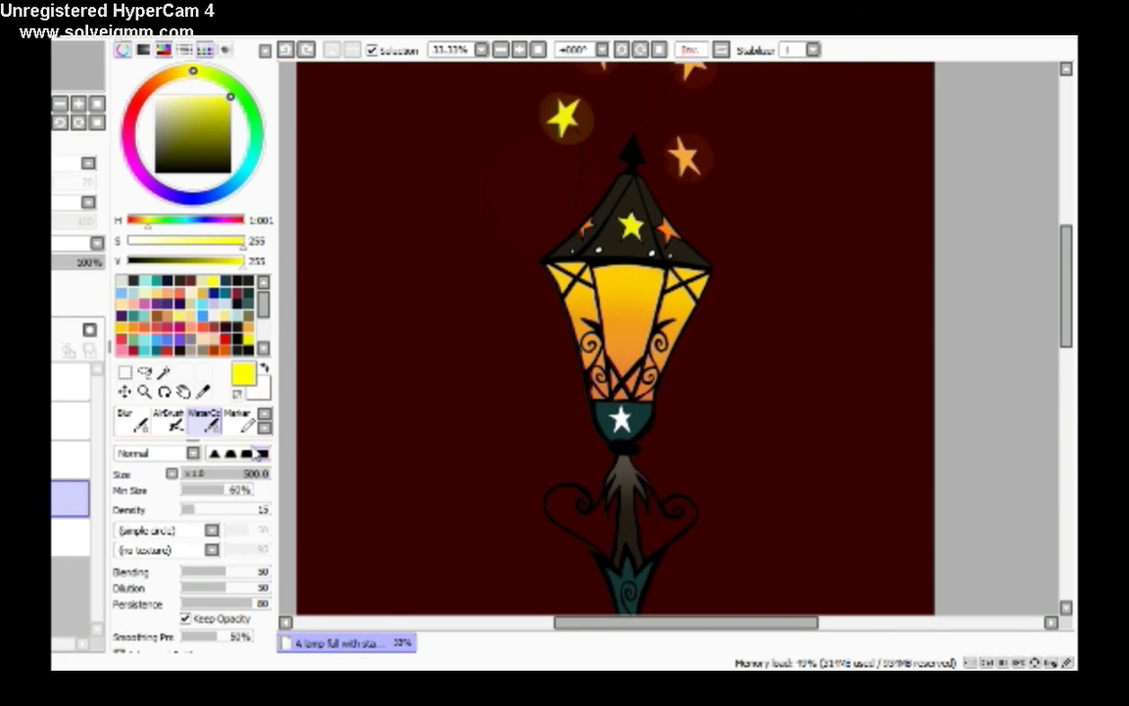
scroll(230, 408, "down", 2)
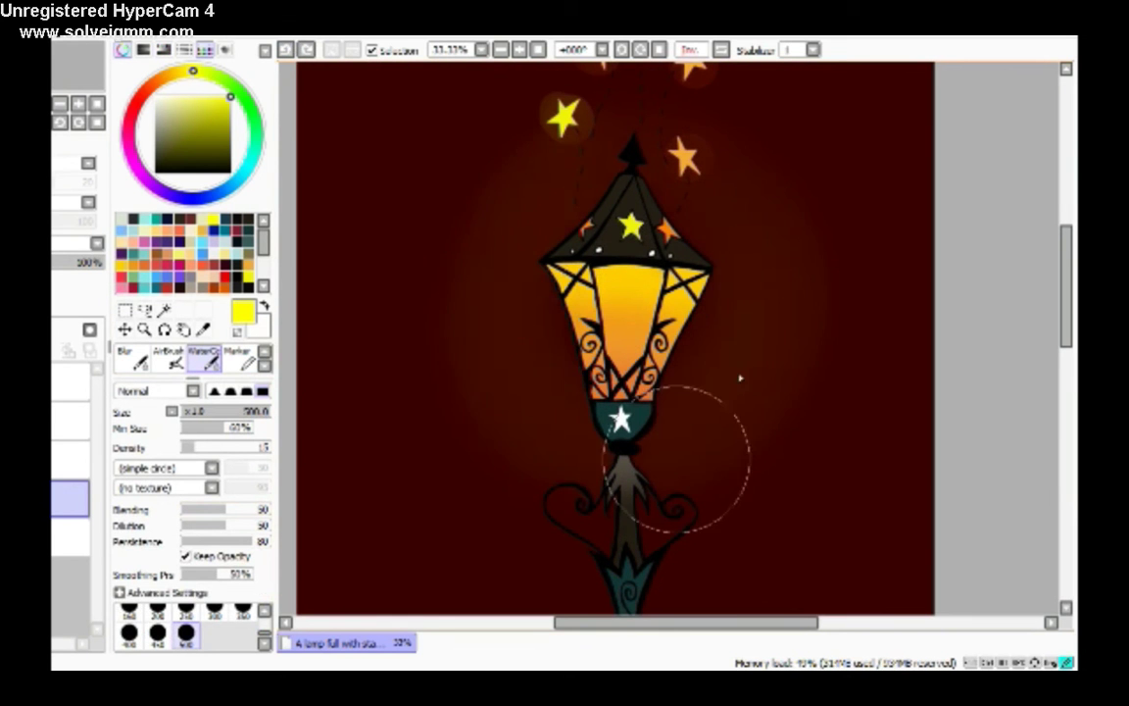
mouse_move(667, 316)
left_mouse_down()
mouse_move(574, 398)
mouse_move(776, 277)
mouse_move(783, 374)
left_mouse_up()
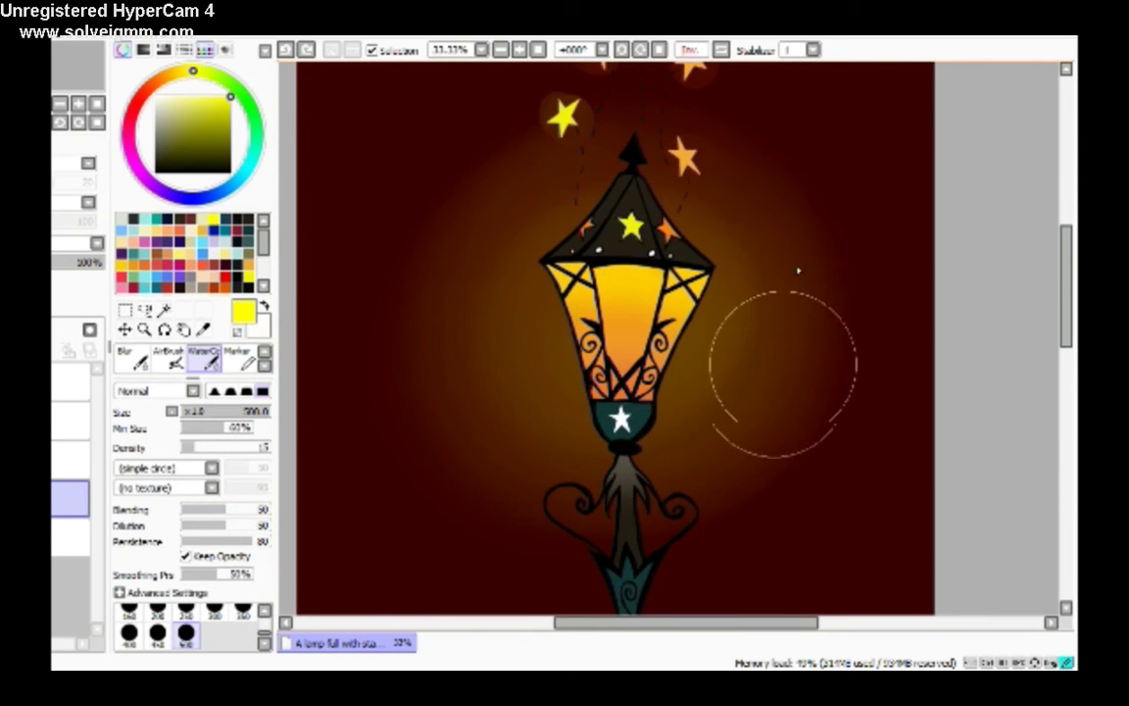
Brush a soft black shadow around the flared base and ground line with the size 500 WaterColor brush, and hide the dark red background.
left_click_drag(1068, 263, 1068, 409)
scroll(432, 135, "up", 3)
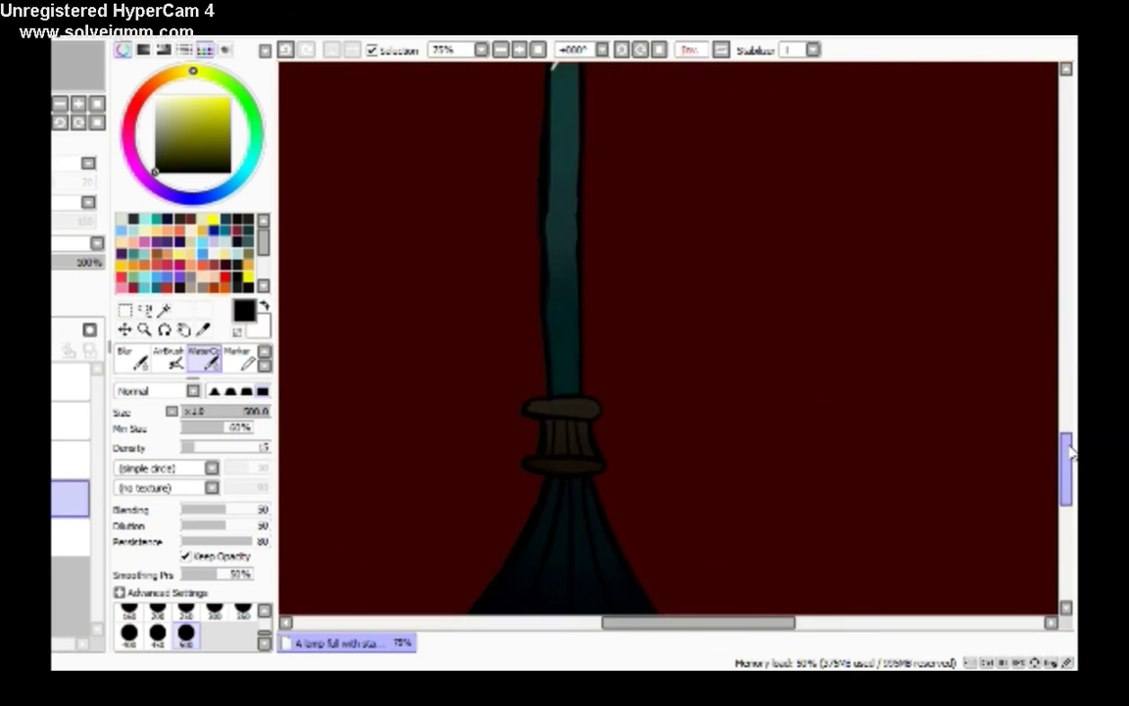
left_click_drag(781, 626, 756, 625)
scroll(986, 415, "down", 2)
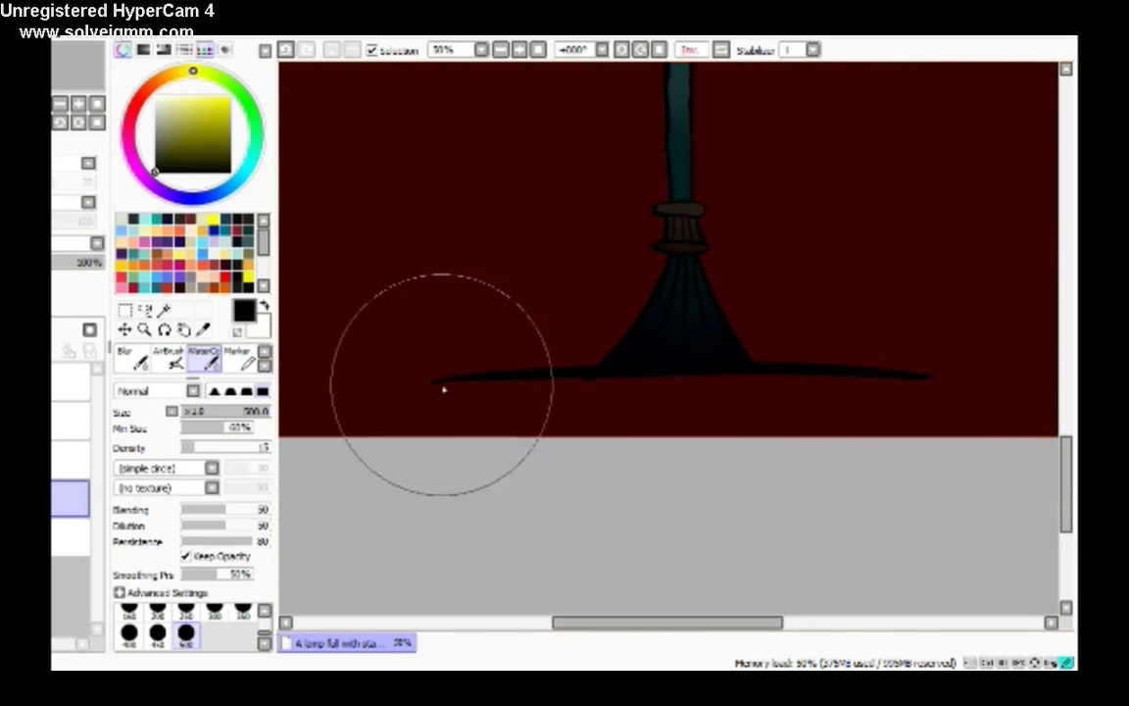
mouse_move(493, 402)
left_mouse_down()
mouse_move(900, 382)
mouse_move(412, 387)
left_mouse_up()
left_click(64, 378)
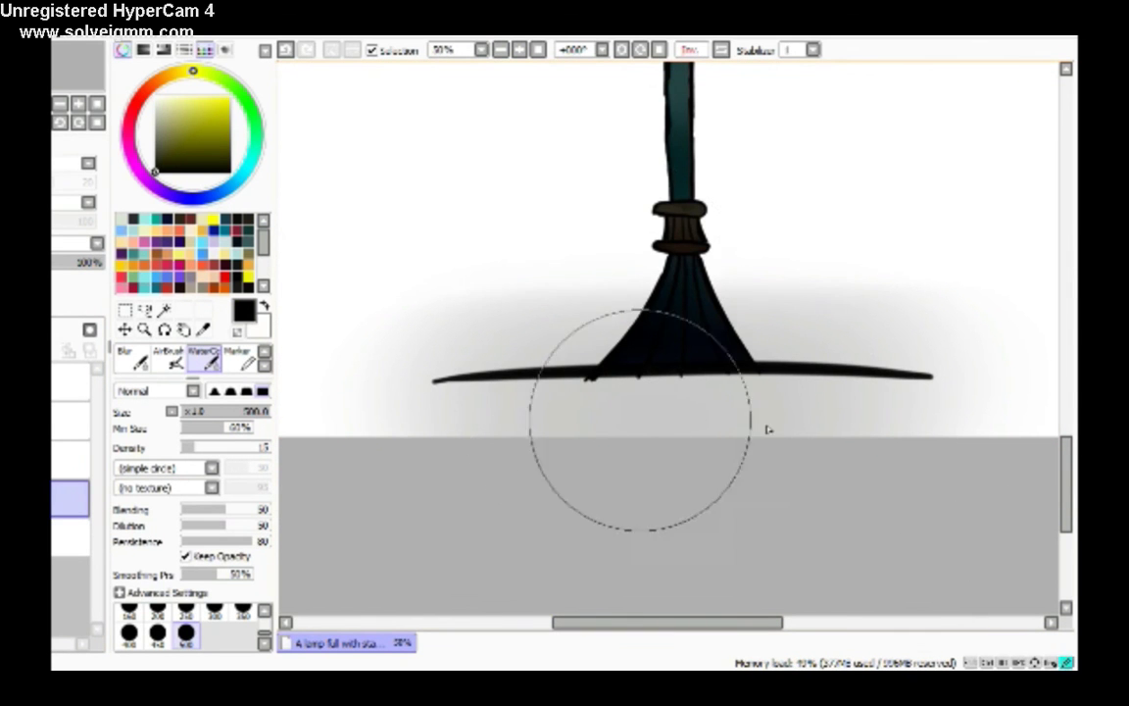
Set up the Color brush in dark crimson at size 7 for signing beside the lamp's base.
scroll(715, 593, "down", 4)
key("b")
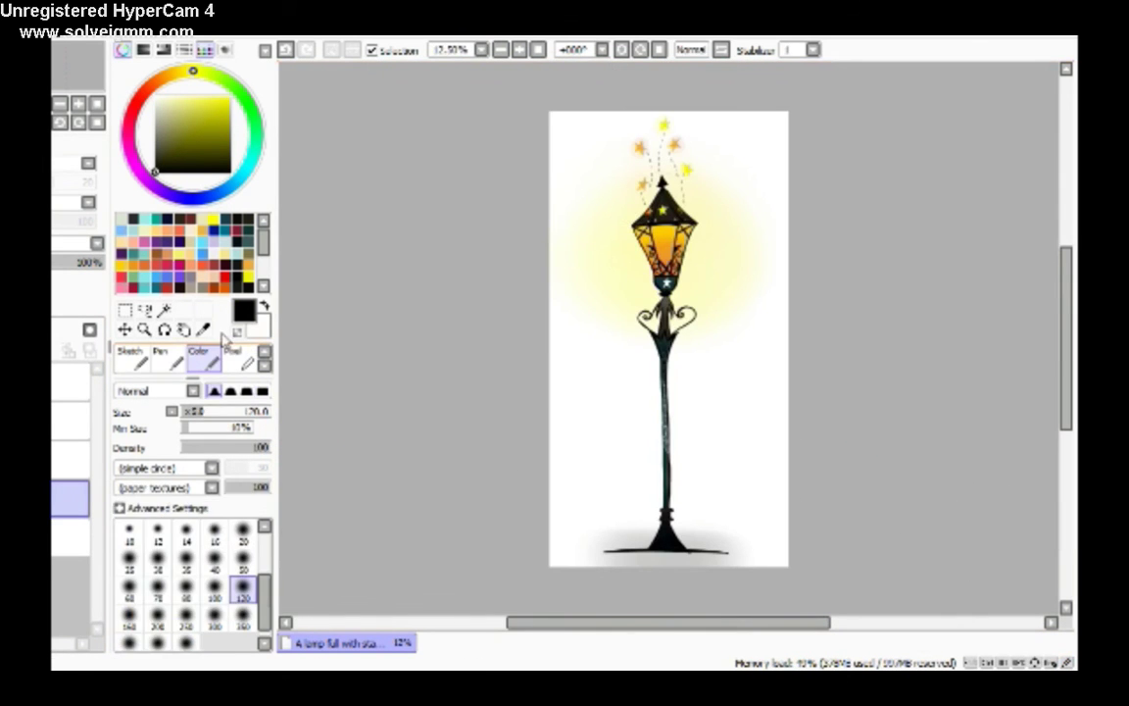
left_click(264, 527)
scroll(763, 542, "up", 5)
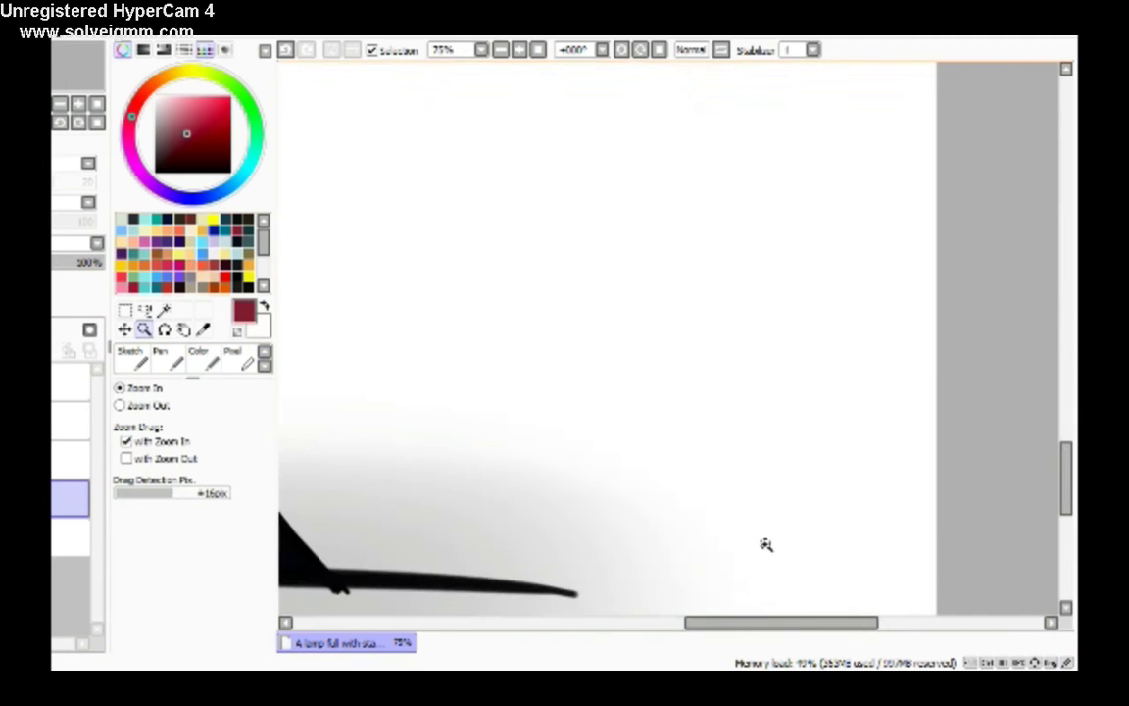
left_click_drag(833, 624, 814, 631)
left_click_drag(1058, 444, 1059, 478)
key("bracketleft")
key("bracketleft")
key("bracketleft")
key("bracketleft")
key("bracketleft")
key("bracketleft")
scroll(525, 66, "up", 3)
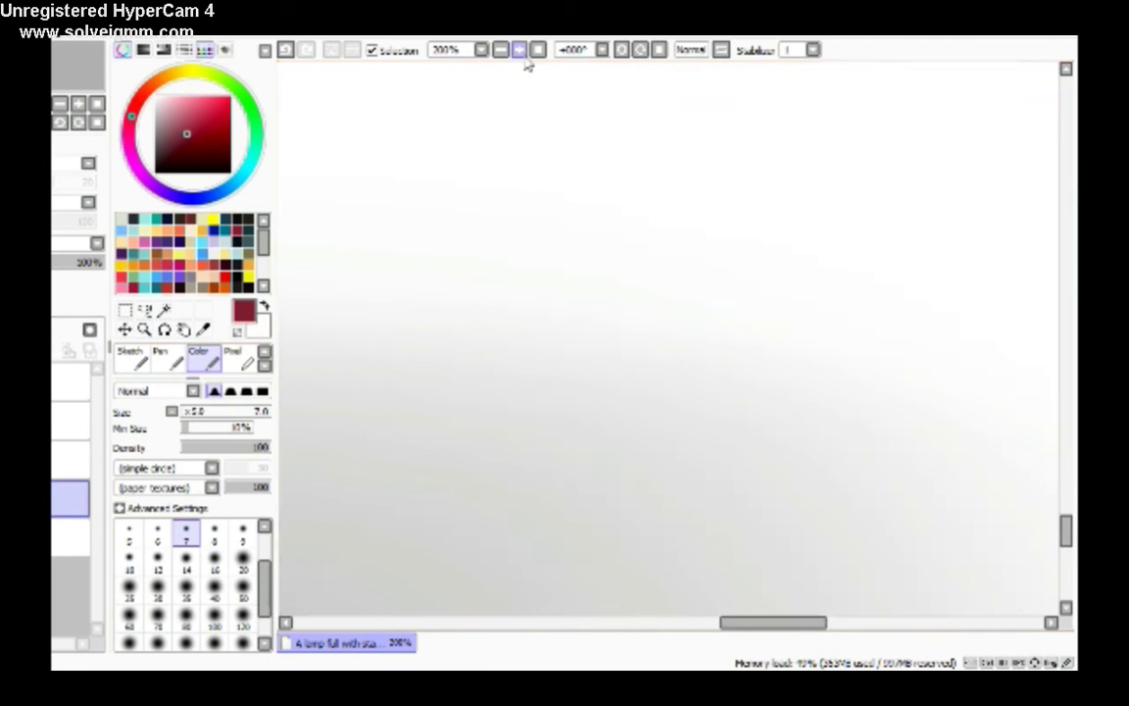
Handwrite the artist's signature in dark crimson just above the ground line, to the right of the flared base.
mouse_move(542, 471)
left_mouse_down()
mouse_move(491, 491)
mouse_move(561, 540)
left_mouse_up()
left_click_drag(708, 449, 874, 434)
mouse_move(632, 509)
left_mouse_down()
mouse_move(710, 530)
mouse_move(923, 529)
left_mouse_up()
left_click_drag(564, 534, 946, 603)
left_click_drag(588, 544, 912, 549)
scroll(696, 392, "down", 3)
Lasso the signature, rotate it clockwise and move it close to the base's right edge, and apply the transform.
key("l")
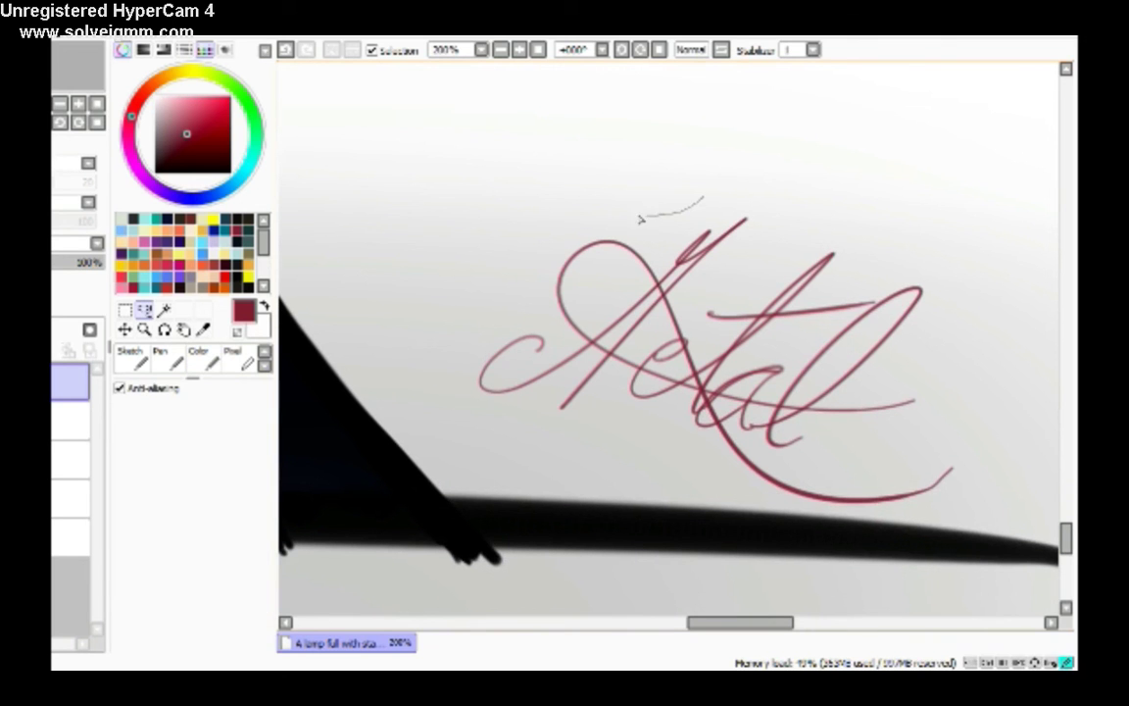
key("ctrl+t")
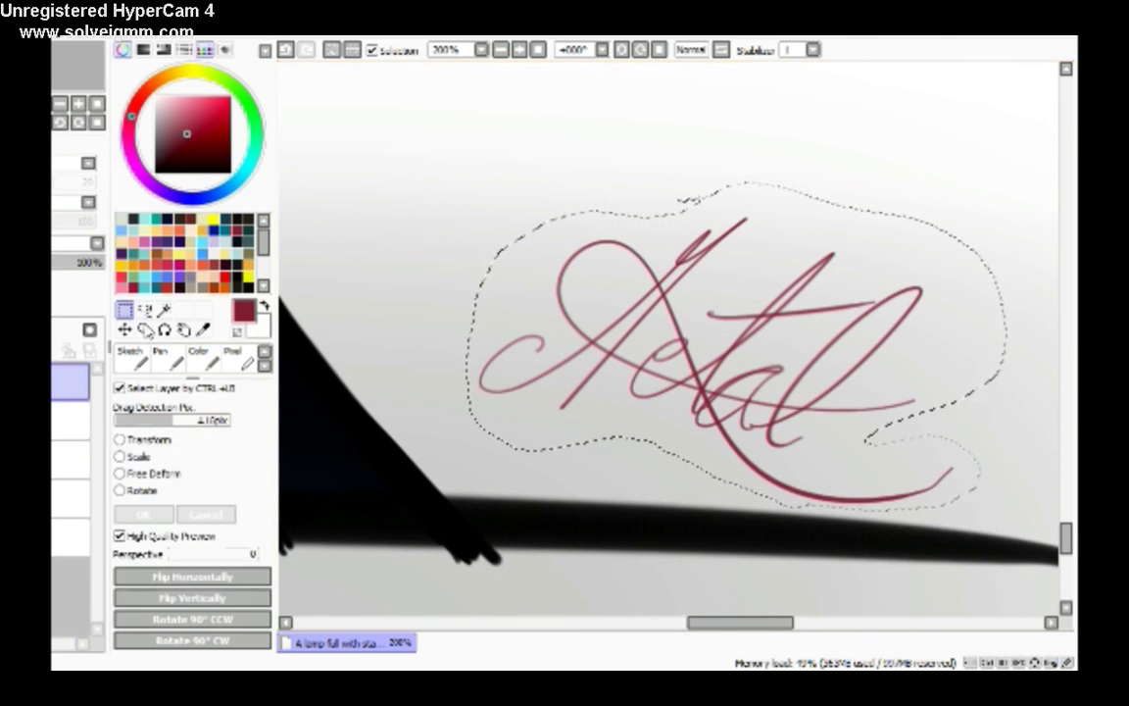
left_click_drag(459, 196, 645, 270)
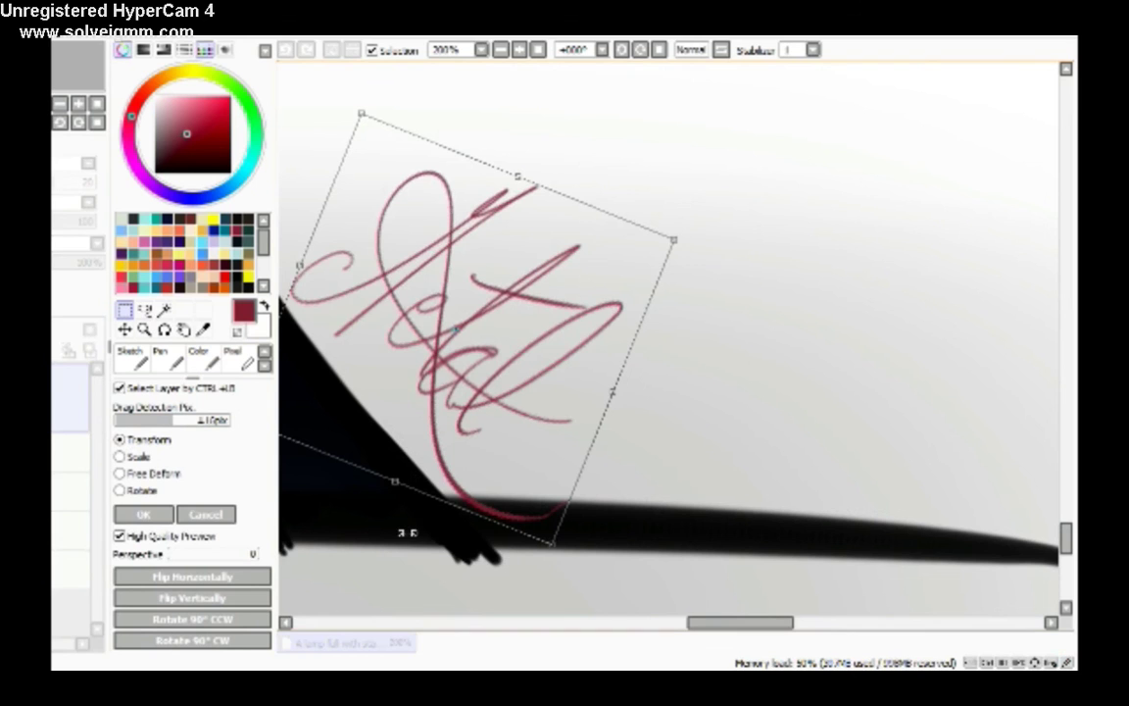
key("Return")
left_click(538, 50)
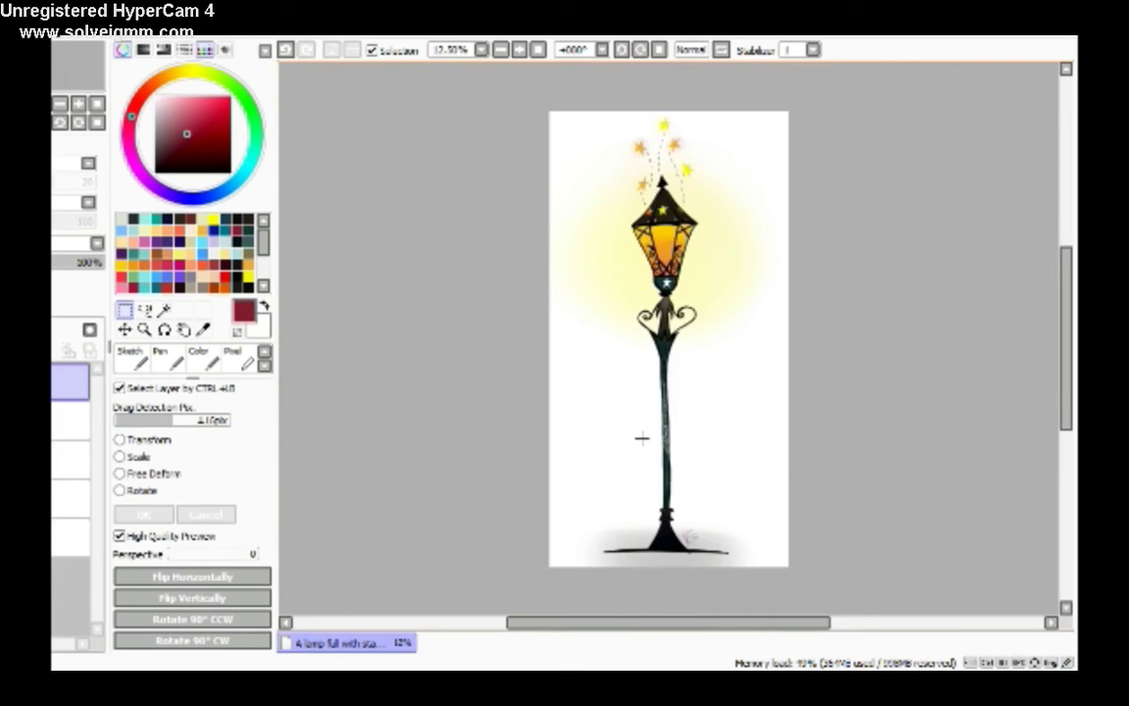